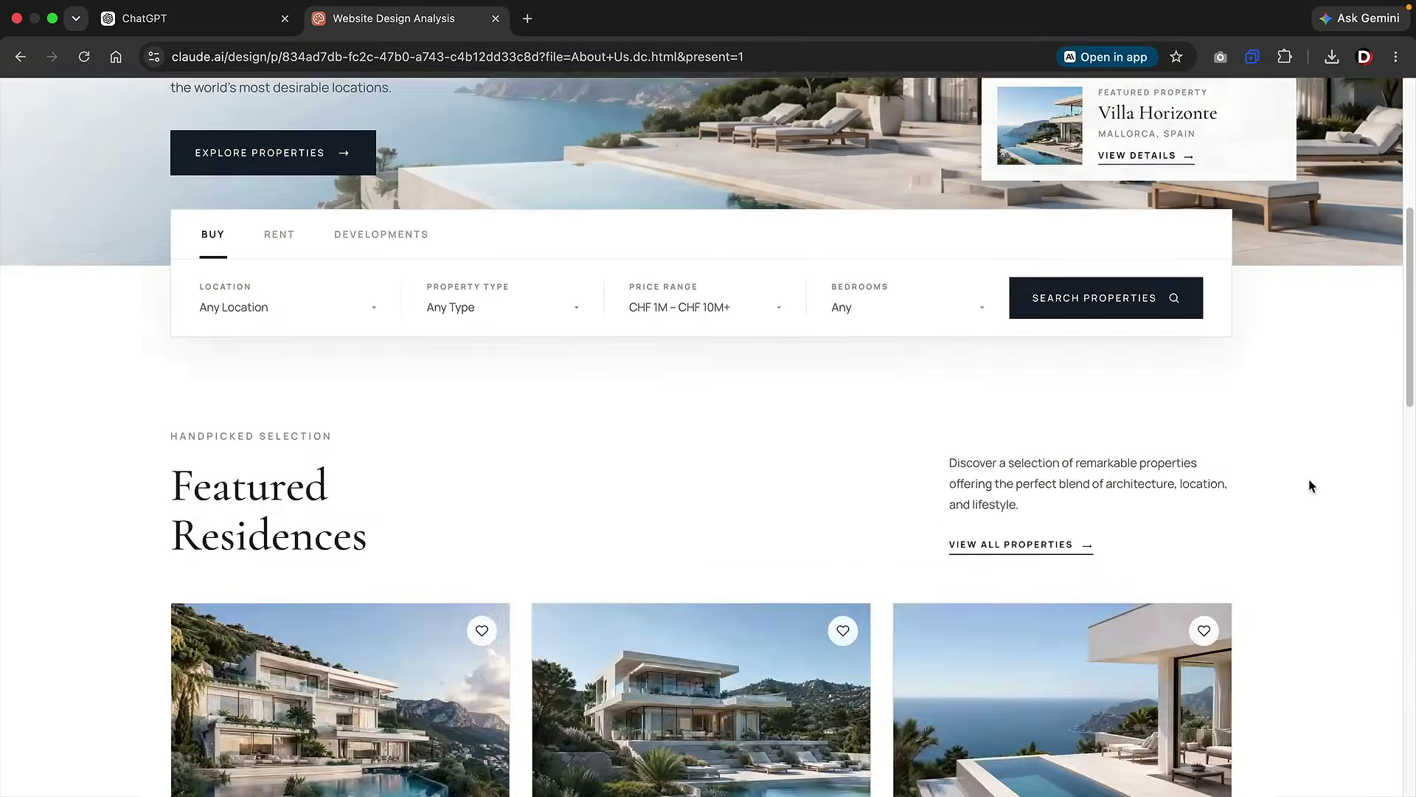
# - Switch to ChatGPT and submit the pasted prompt requesting an image of 3 amazing high-end, awwwards-style real estate website designs
pyautogui.click(205, 32)
pyautogui.rightClick(456, 403)
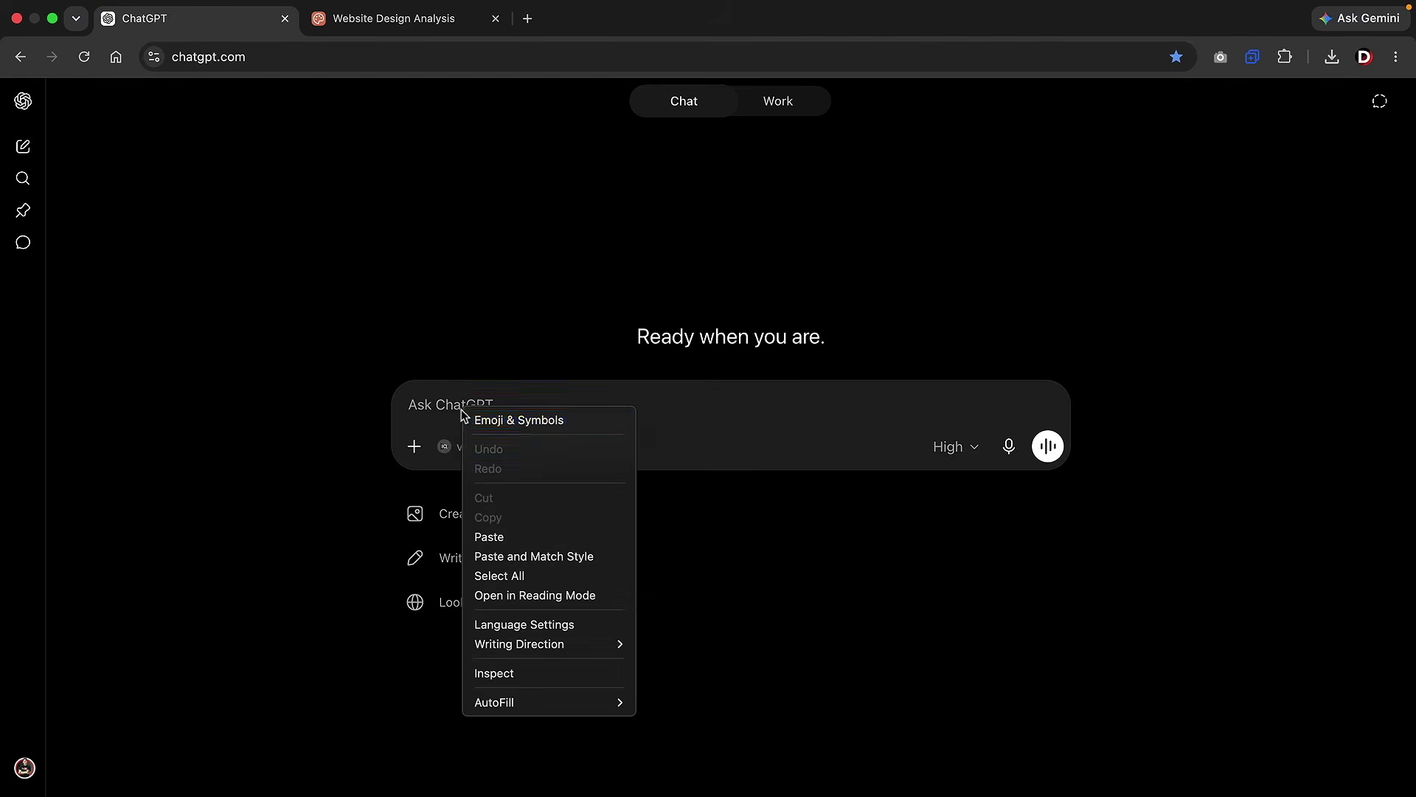
pyautogui.click(496, 532)
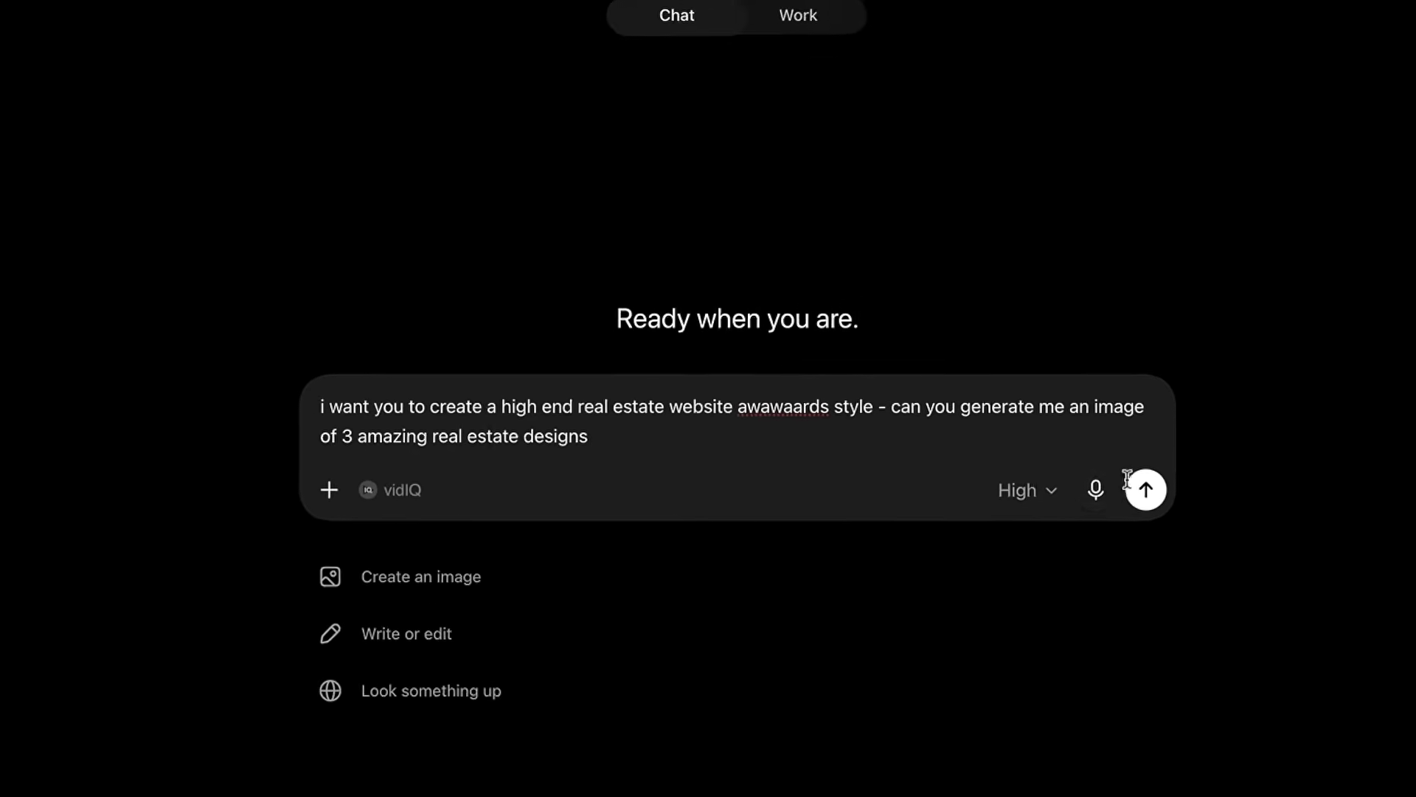
pyautogui.click(1046, 470)
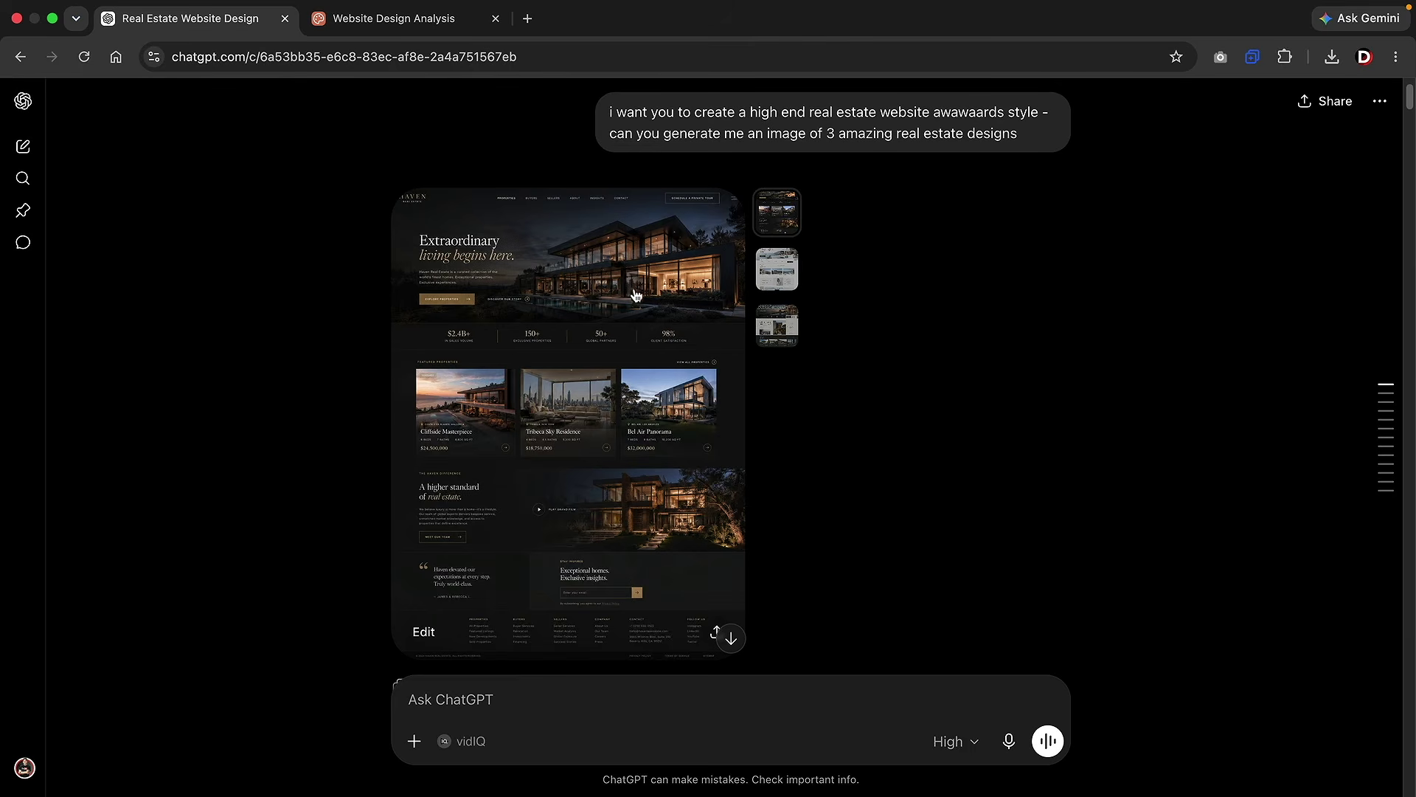
# - Compare the generated website designs, return to the white Lumina design and open its sharing options
pyautogui.click(776, 283)
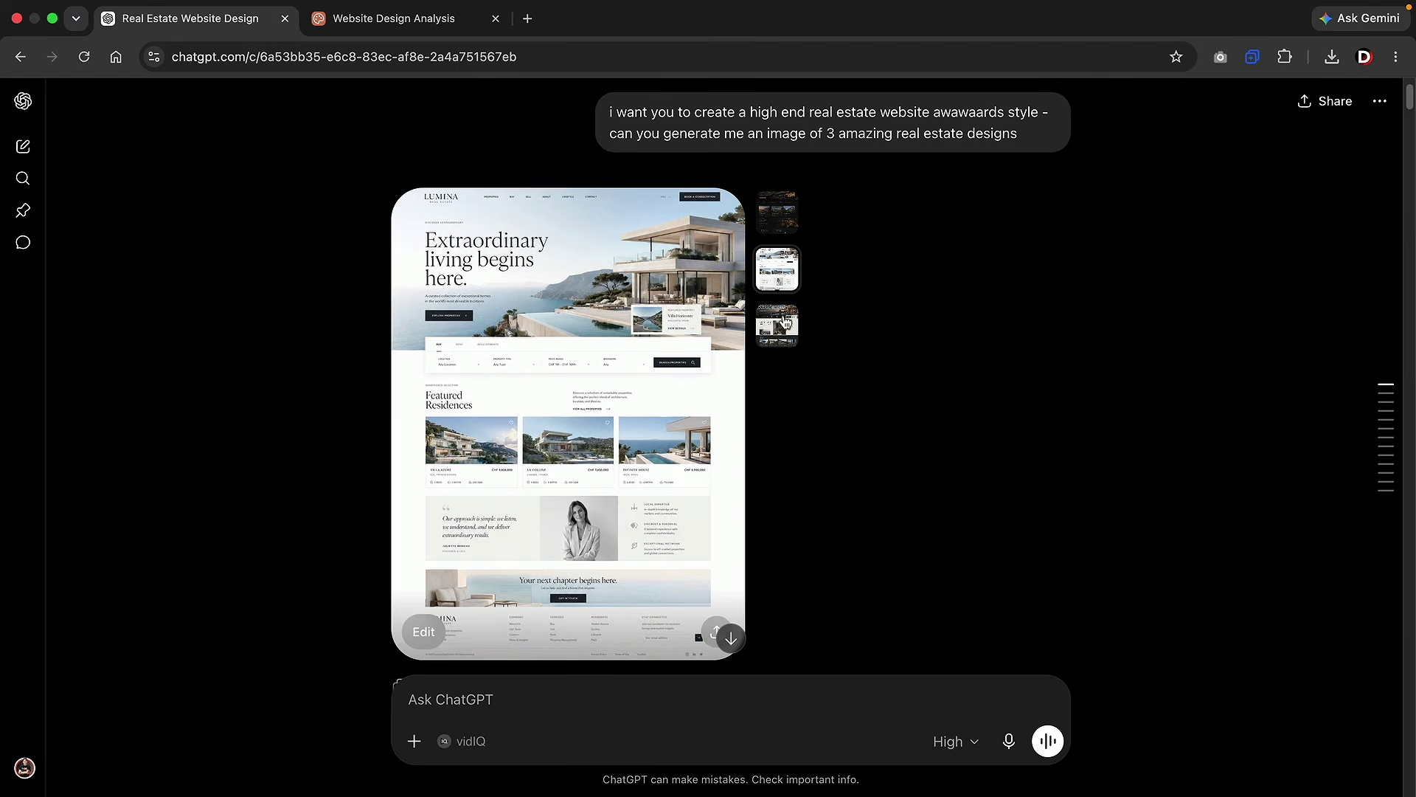
pyautogui.click(782, 334)
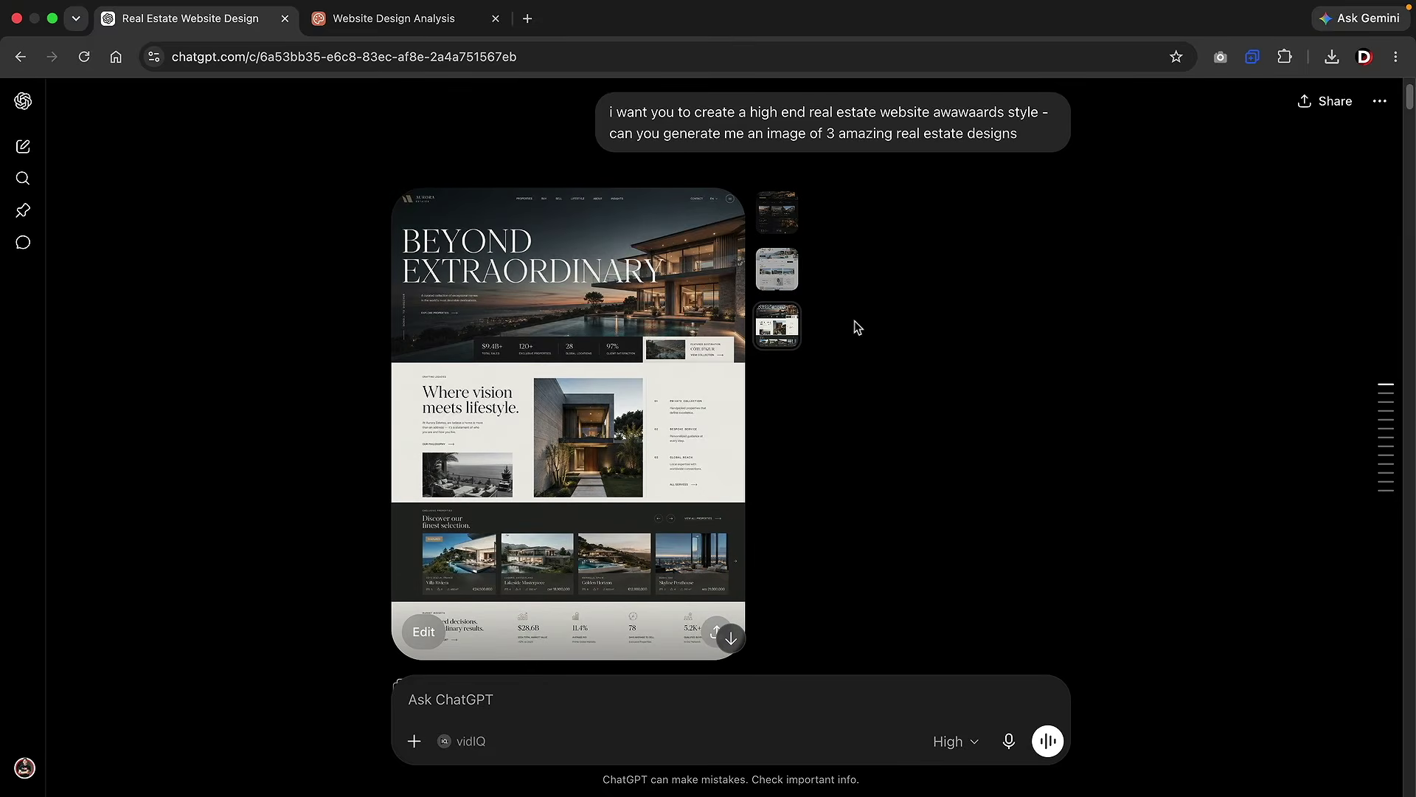
pyautogui.click(784, 279)
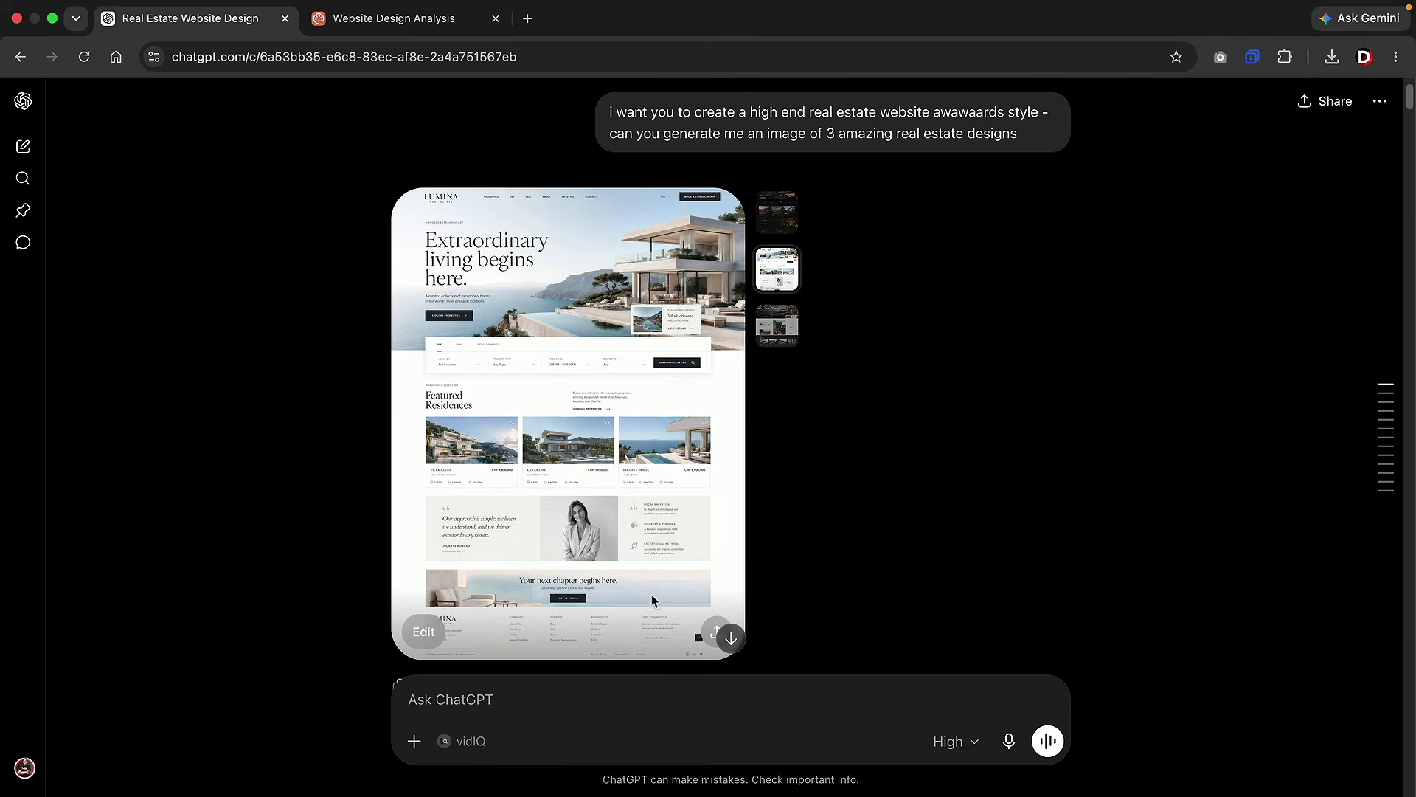
pyautogui.click(714, 632)
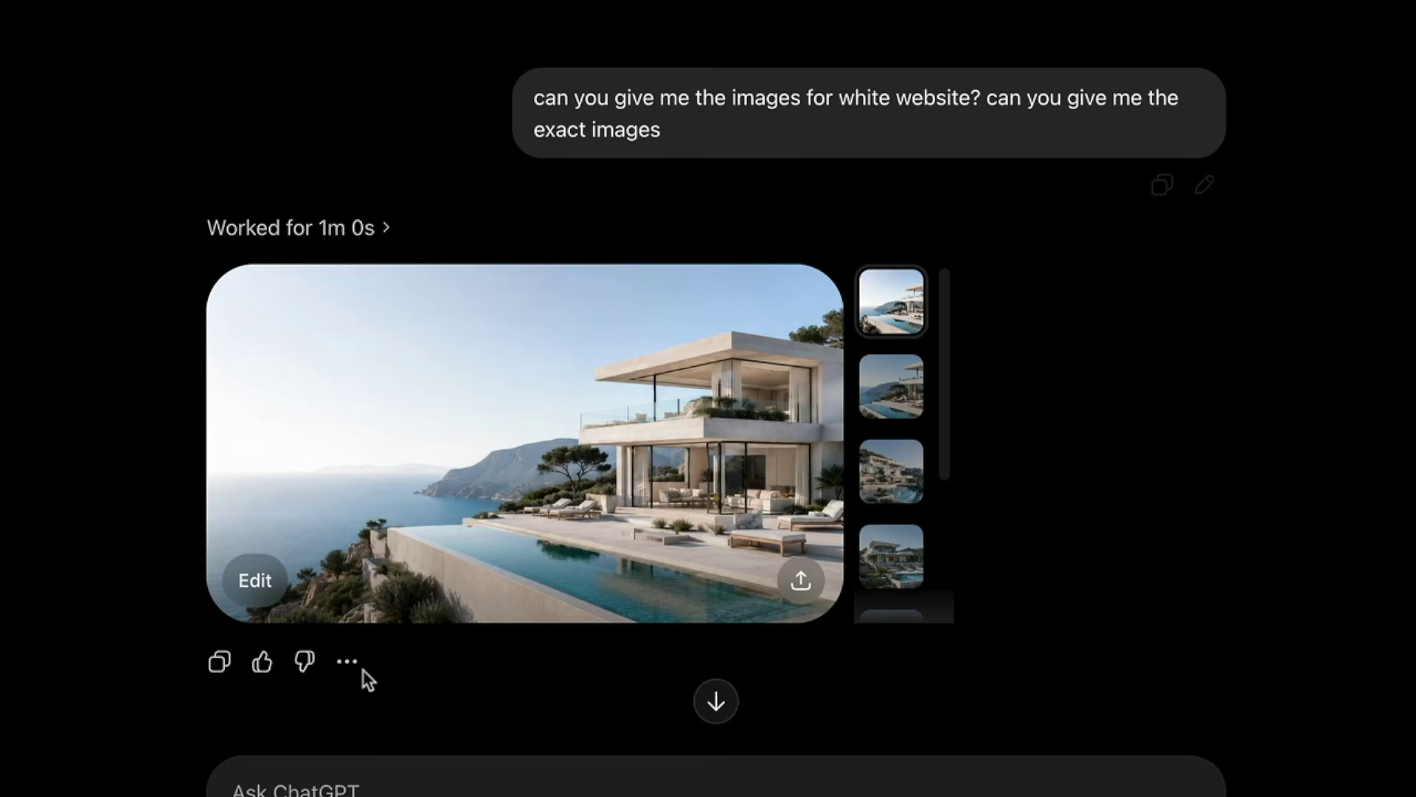
pyautogui.click(240, 796)
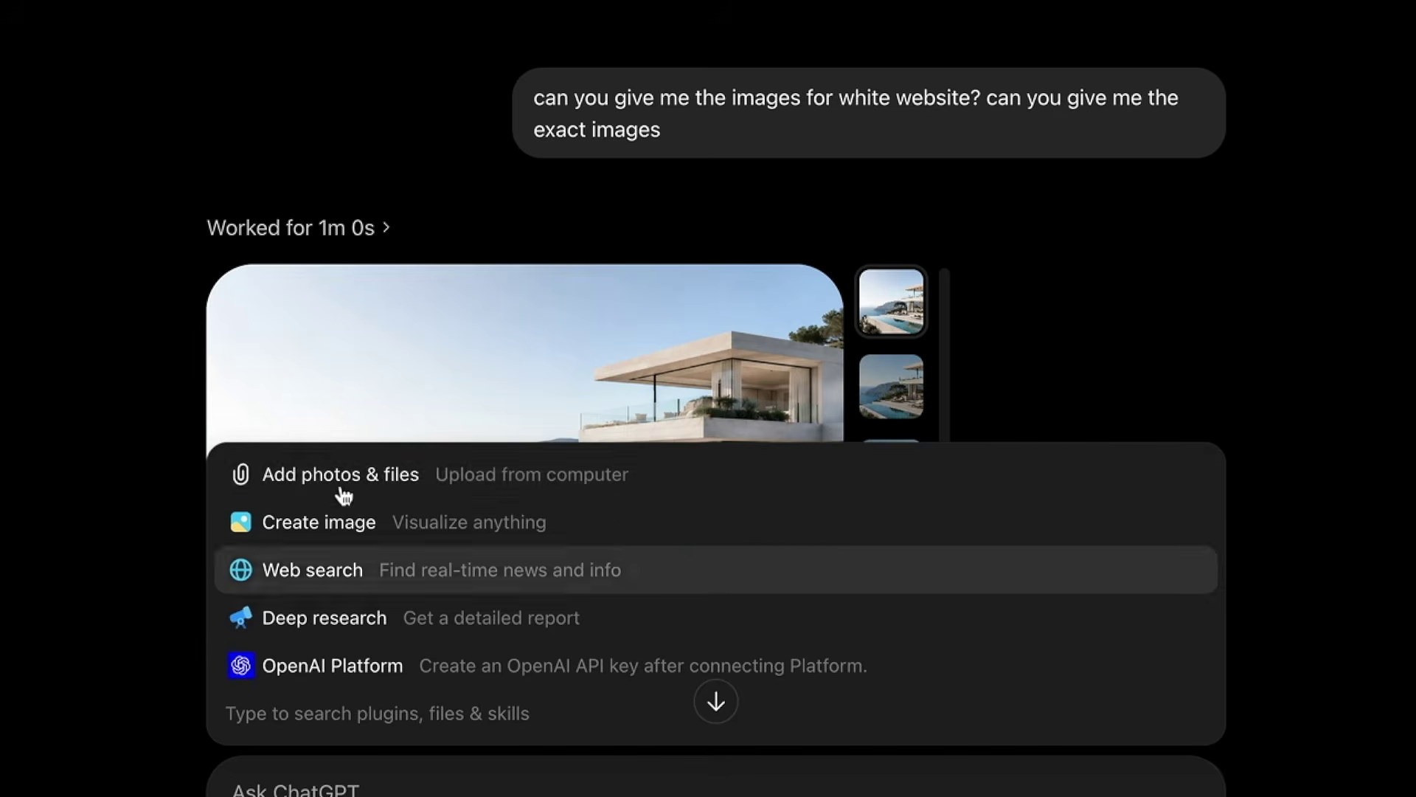
pyautogui.click(309, 174)
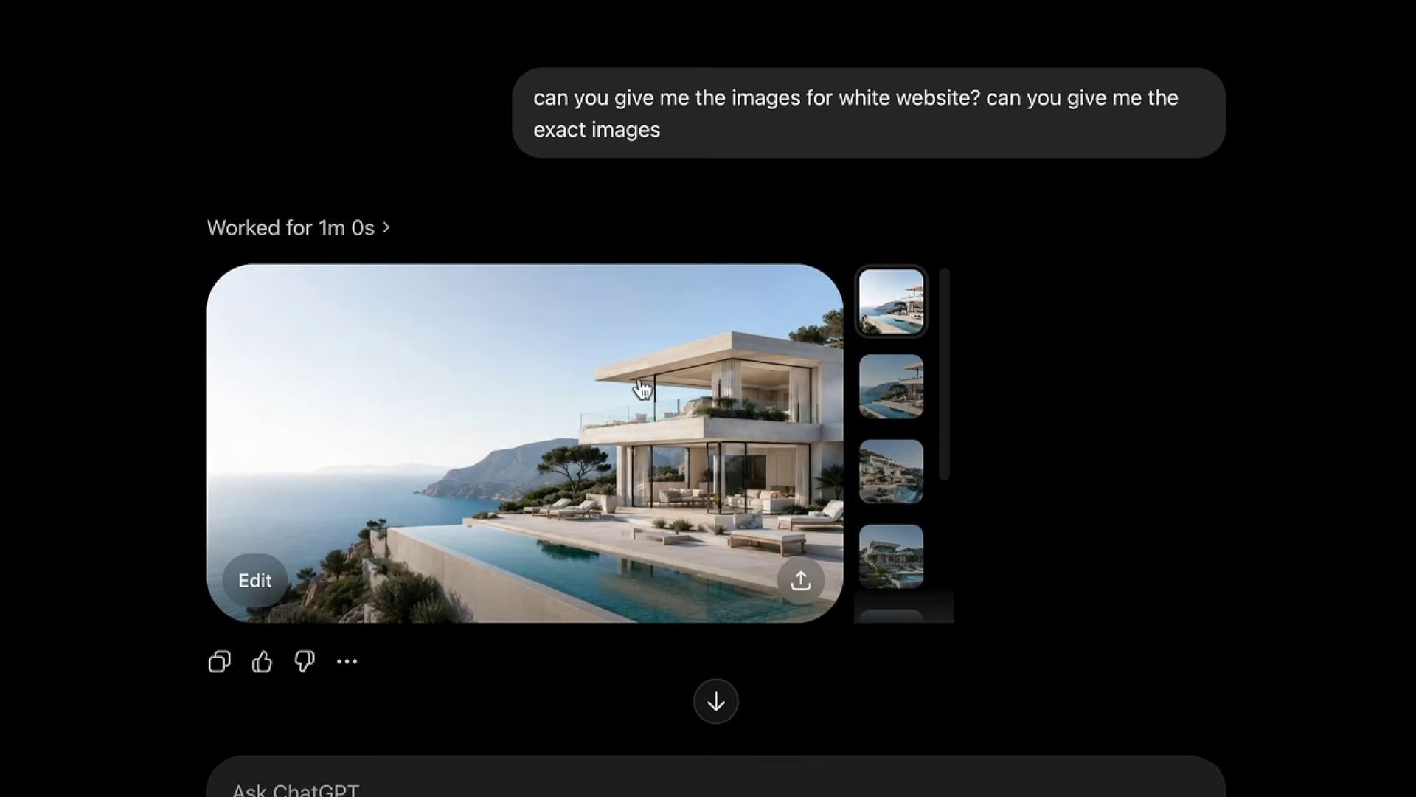
# - Look through the individual villa and portrait images generated for the white website
pyautogui.click(888, 383)
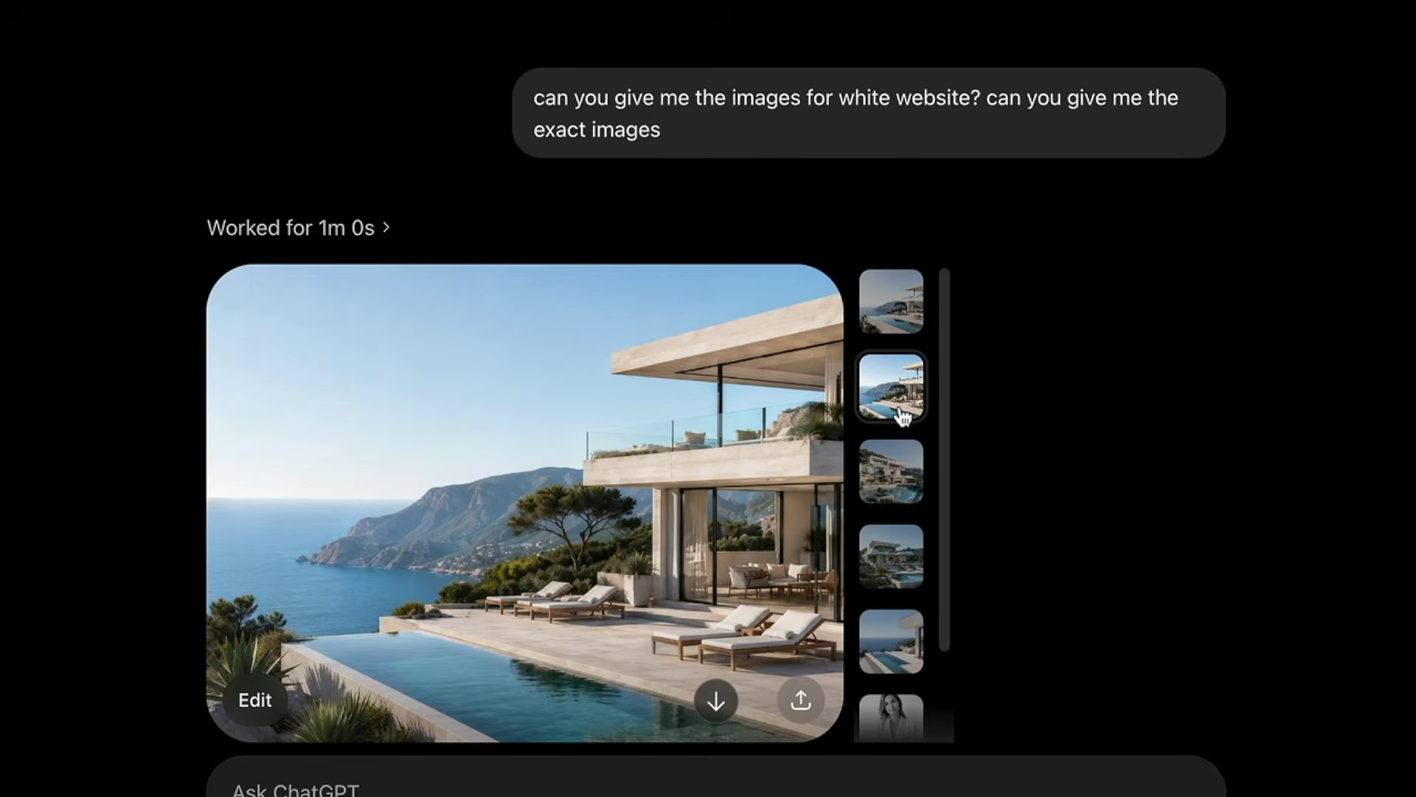
pyautogui.click(900, 485)
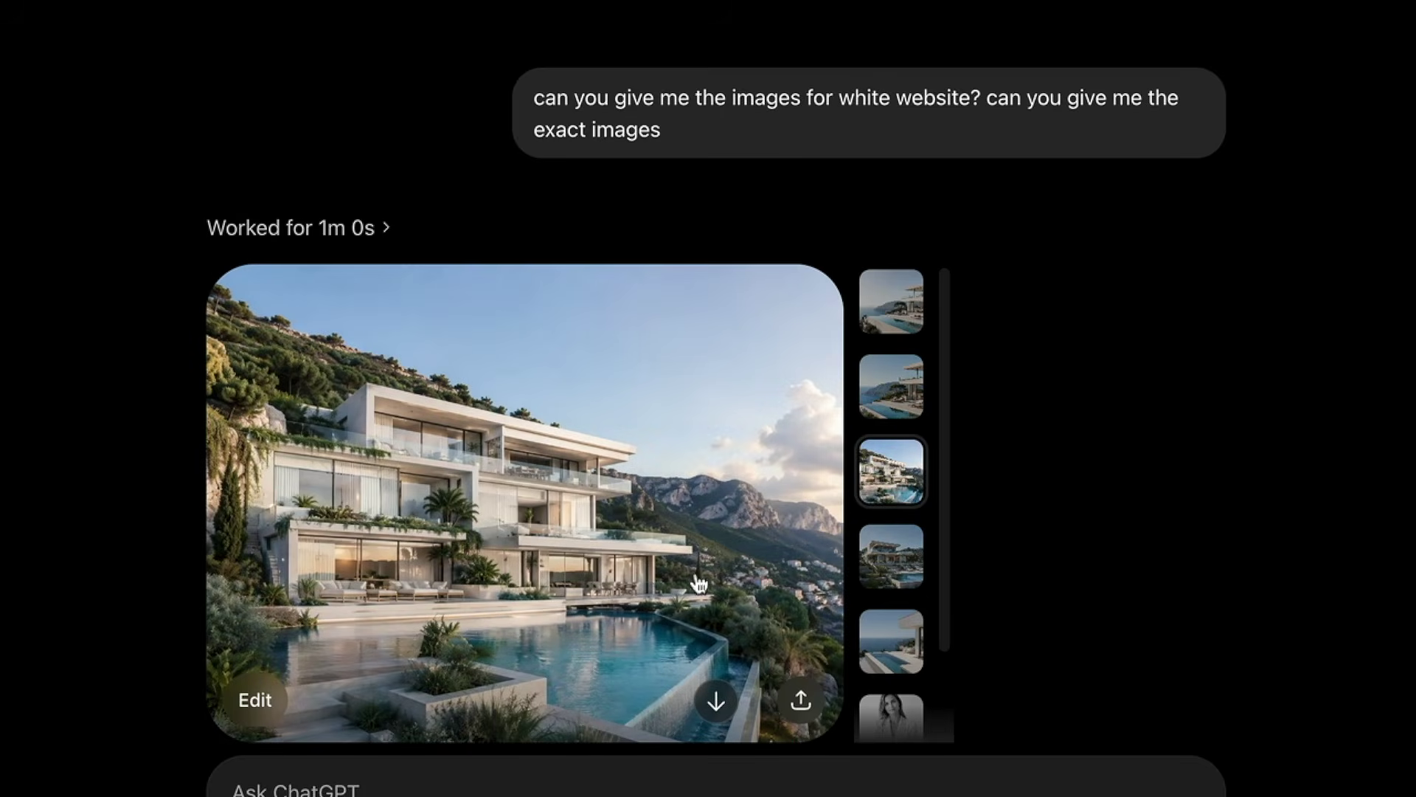
pyautogui.click(889, 641)
pyautogui.click(895, 719)
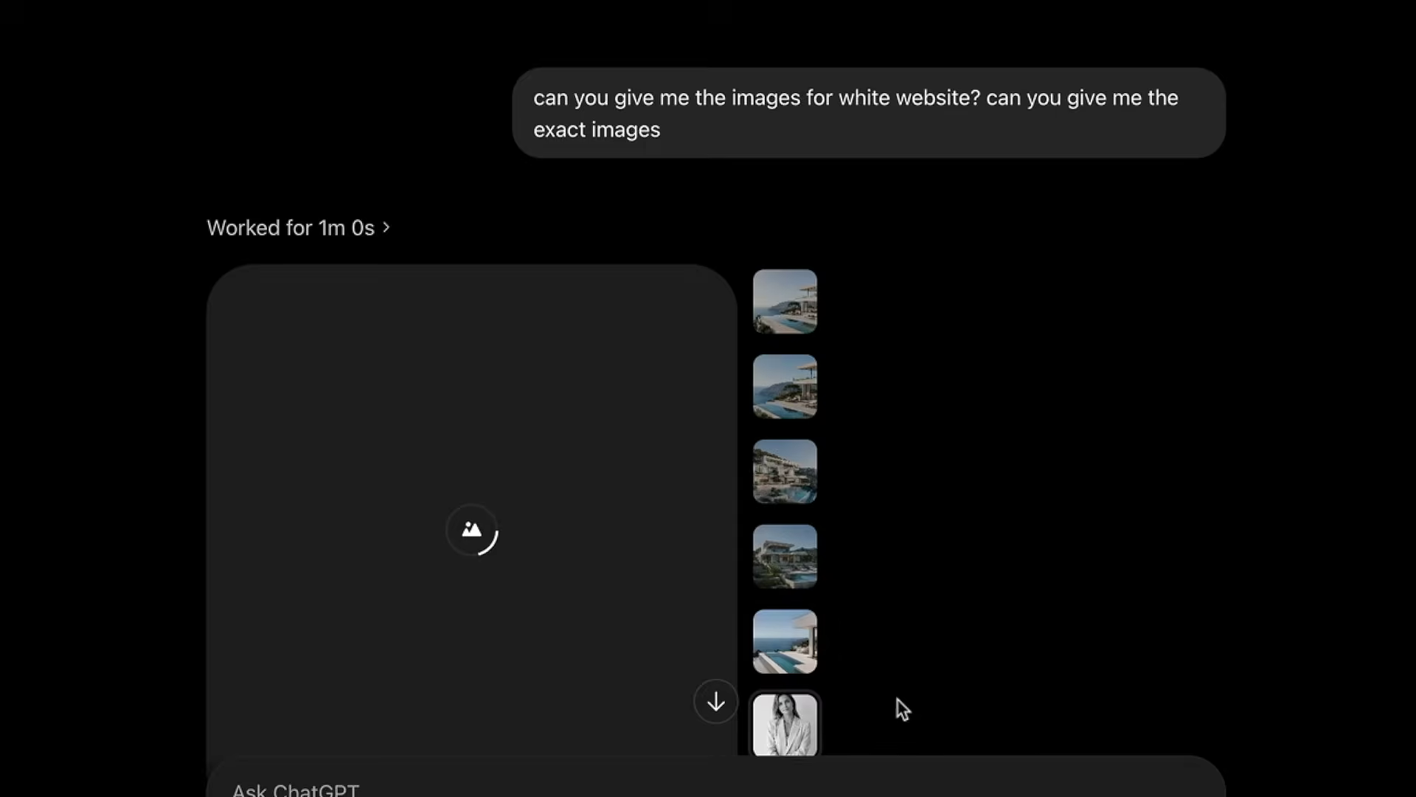
pyautogui.click(788, 481)
pyautogui.click(895, 382)
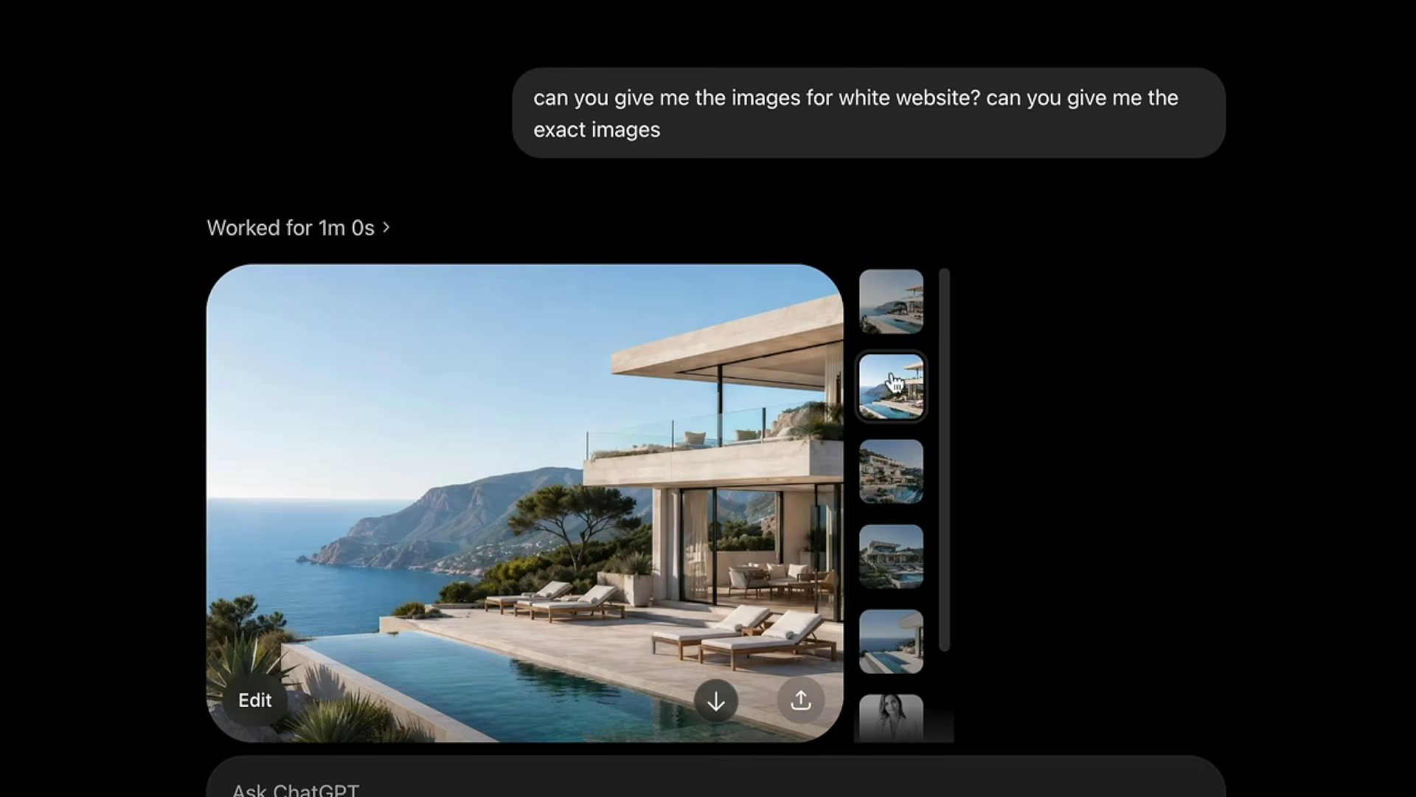
pyautogui.click(893, 327)
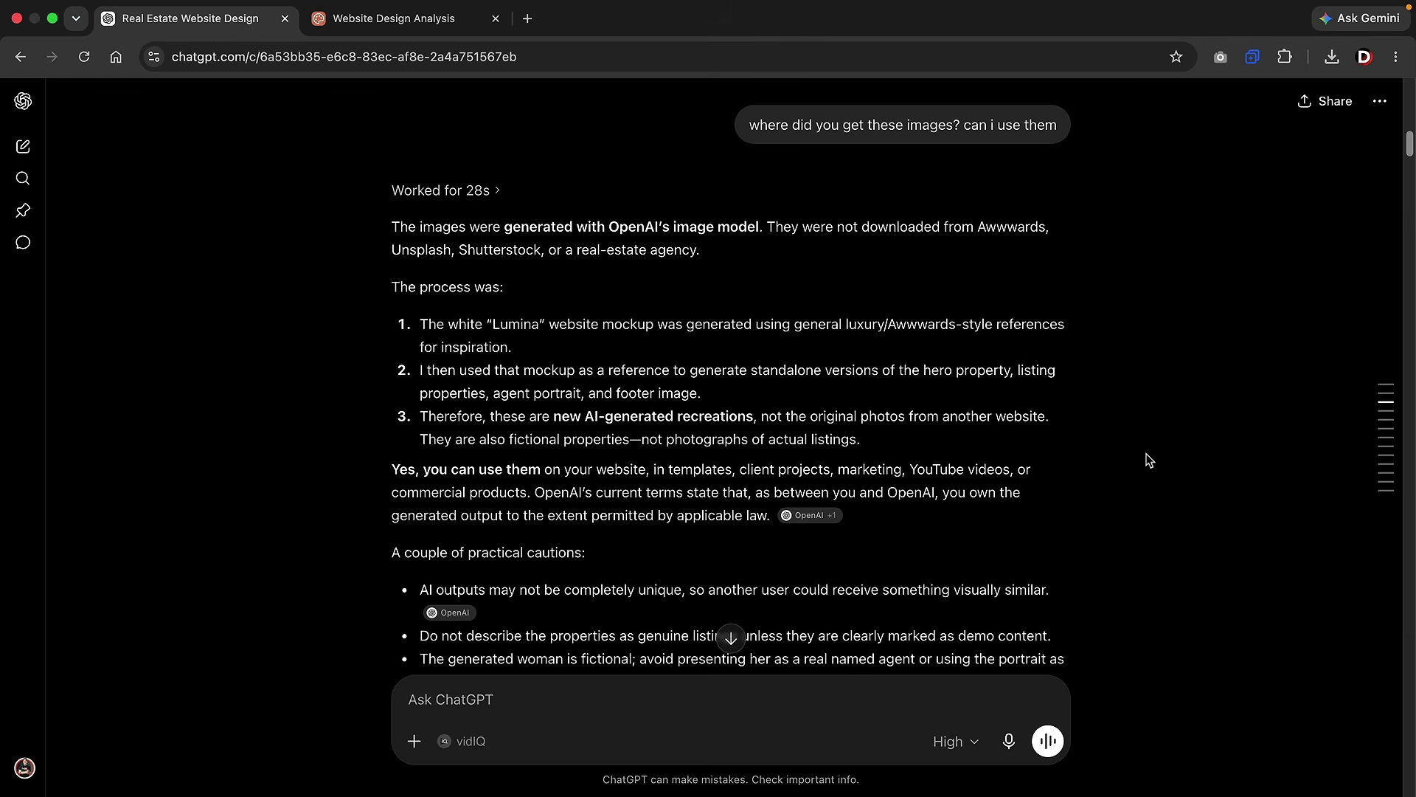
# - Download the ZIP file with the complete real estate website image pack
pyautogui.scroll(-7, 1149, 460)
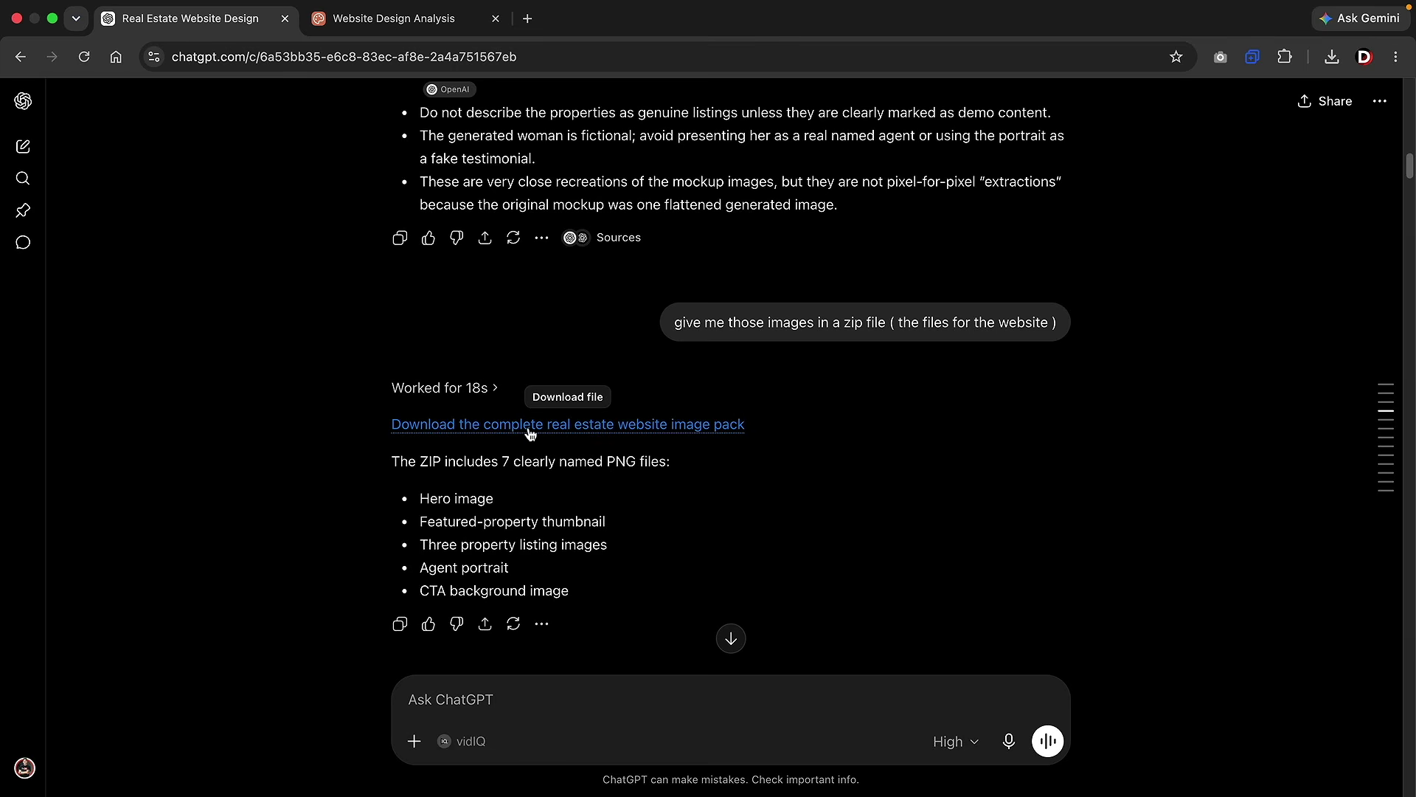
pyautogui.click(587, 431)
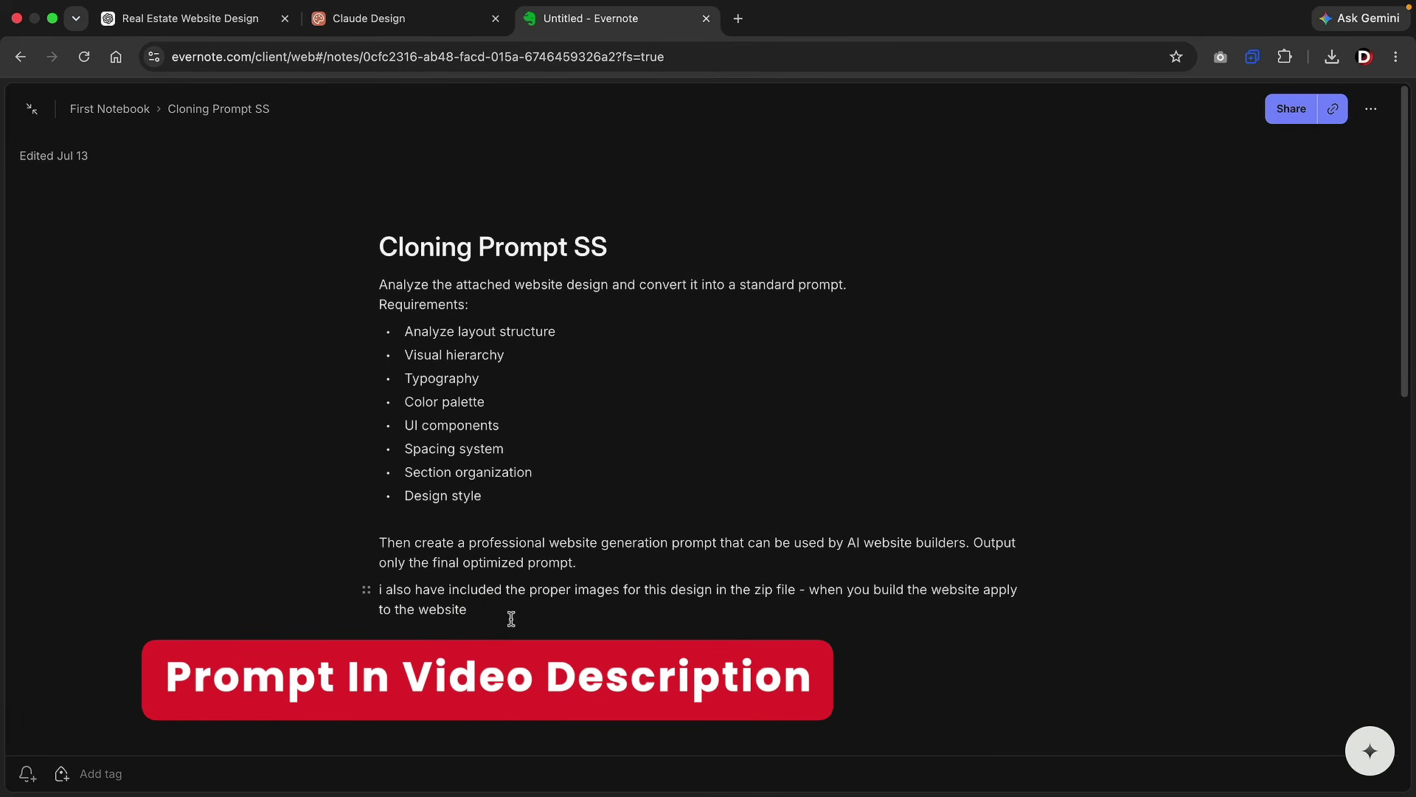
# - Copy the whole text of the Cloning Prompt SS note in Evernote, without its title
pyautogui.moveTo(509, 621); pyautogui.dragTo(381, 303)
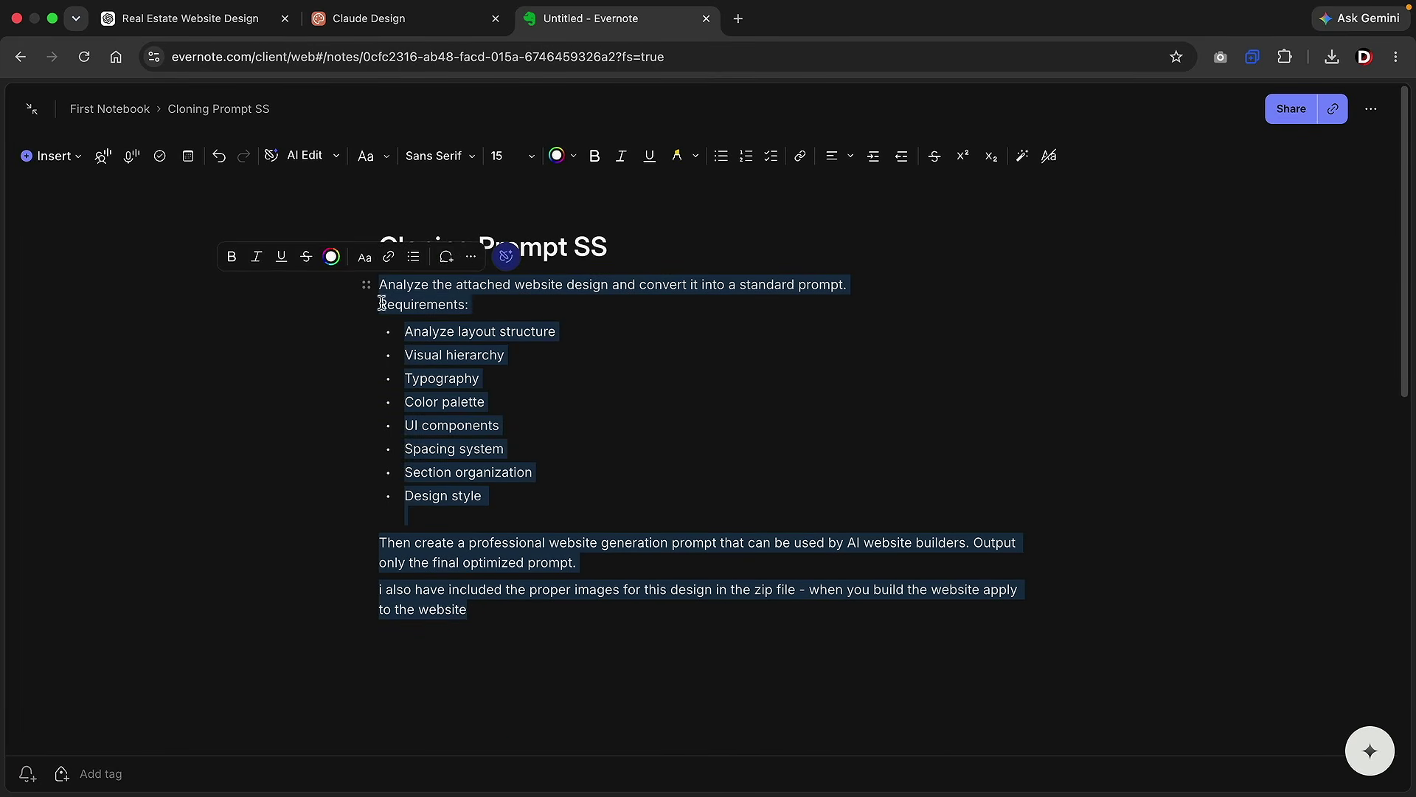
pyautogui.rightClick(399, 292)
pyautogui.click(442, 424)
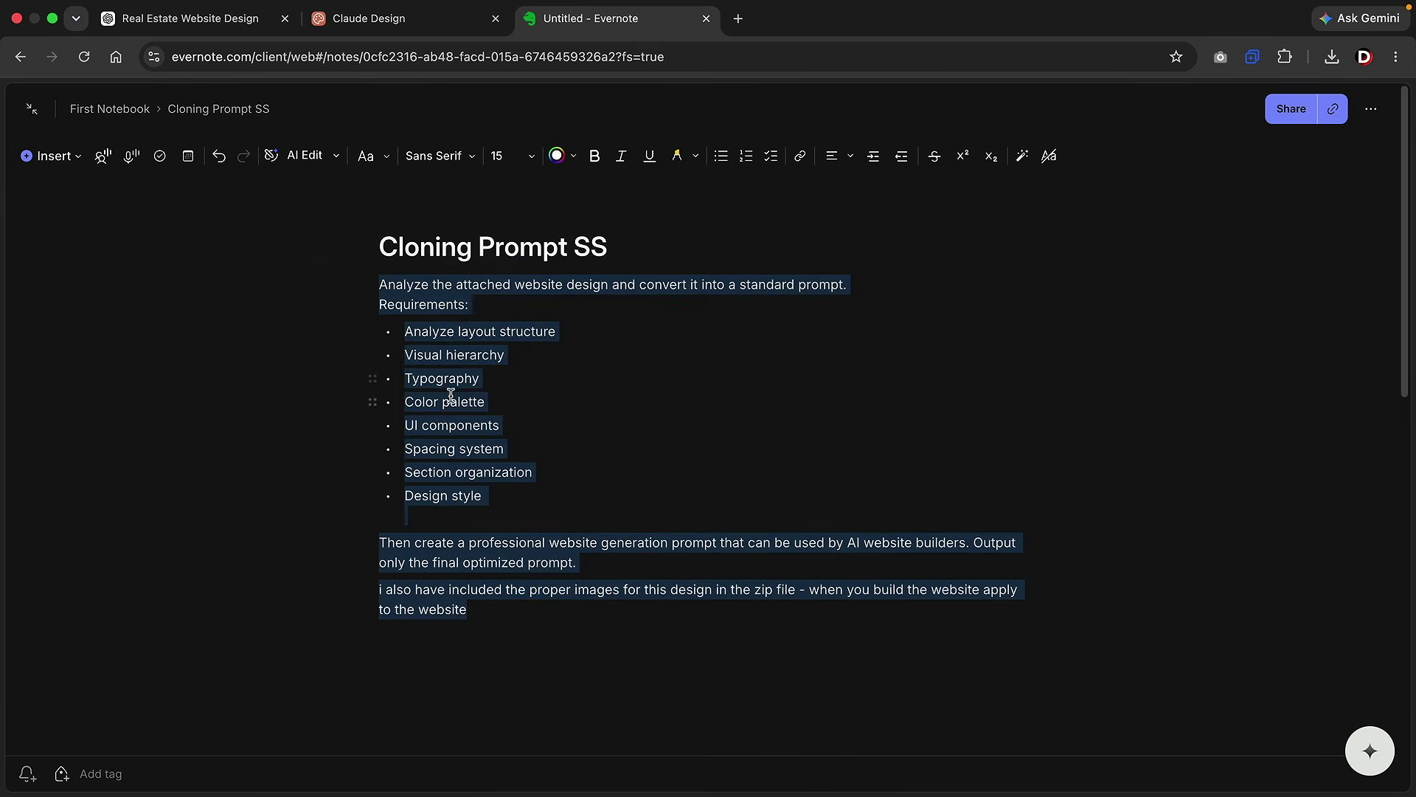
pyautogui.click(450, 396)
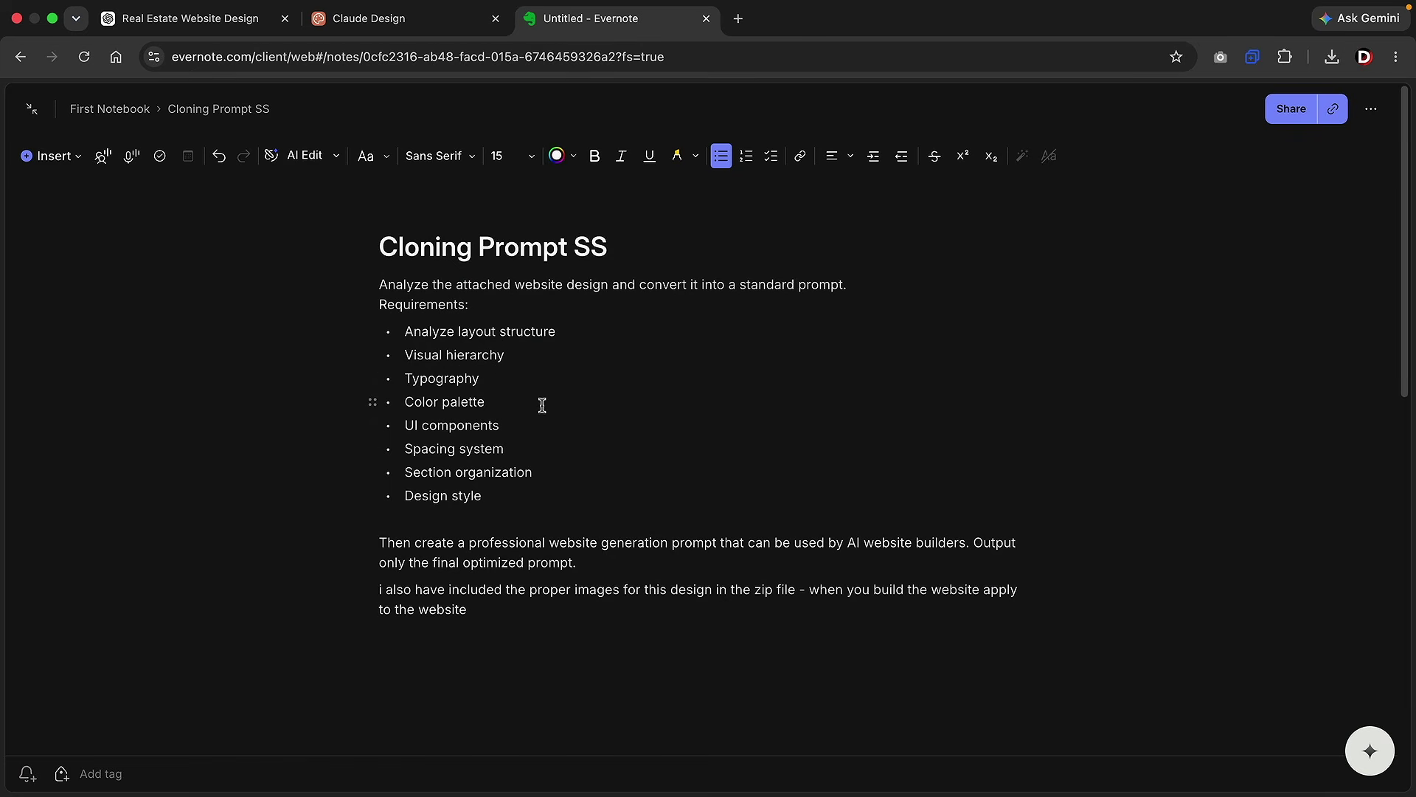
# - Switch to Claude Design and paste the copied cloning prompt into the new project's prompt
pyautogui.hotkey('ctrl', 'shift', 'Tab')
pyautogui.rightClick(461, 257)
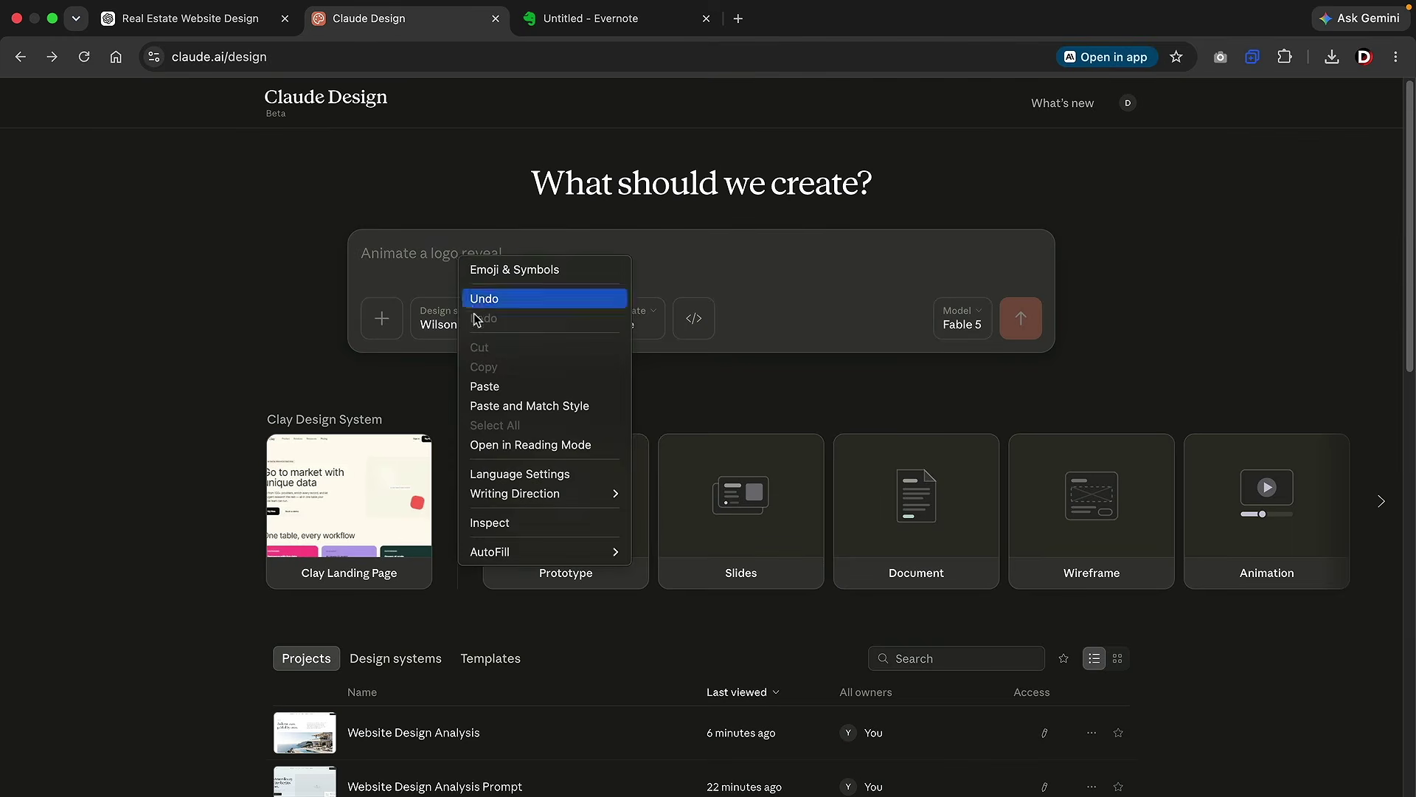
pyautogui.click(484, 386)
pyautogui.scroll(5, 511, 387)
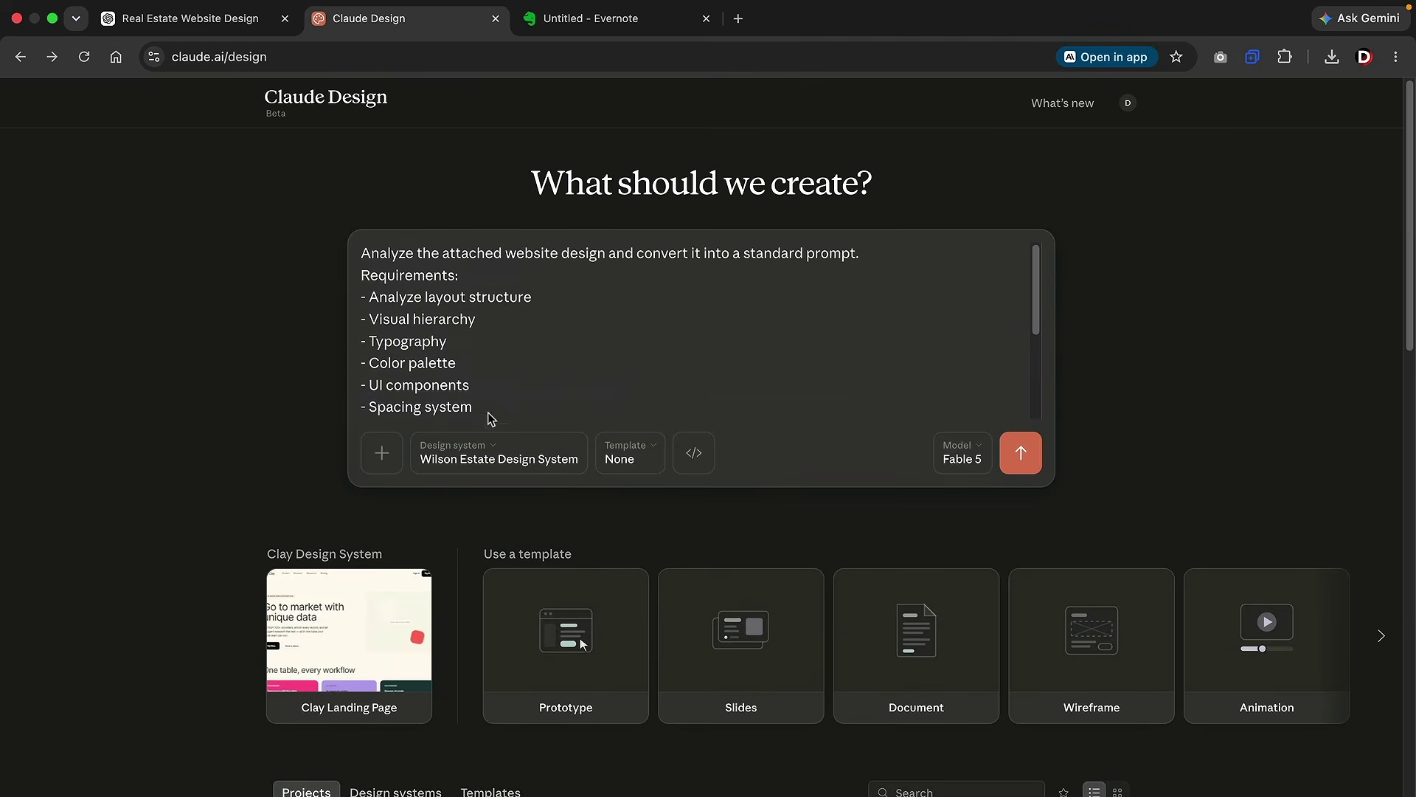
# - Attach the downloaded ChatGPT design PNG and lumina-real-estate-website-images.zip to the prompt
pyautogui.click(1331, 57)
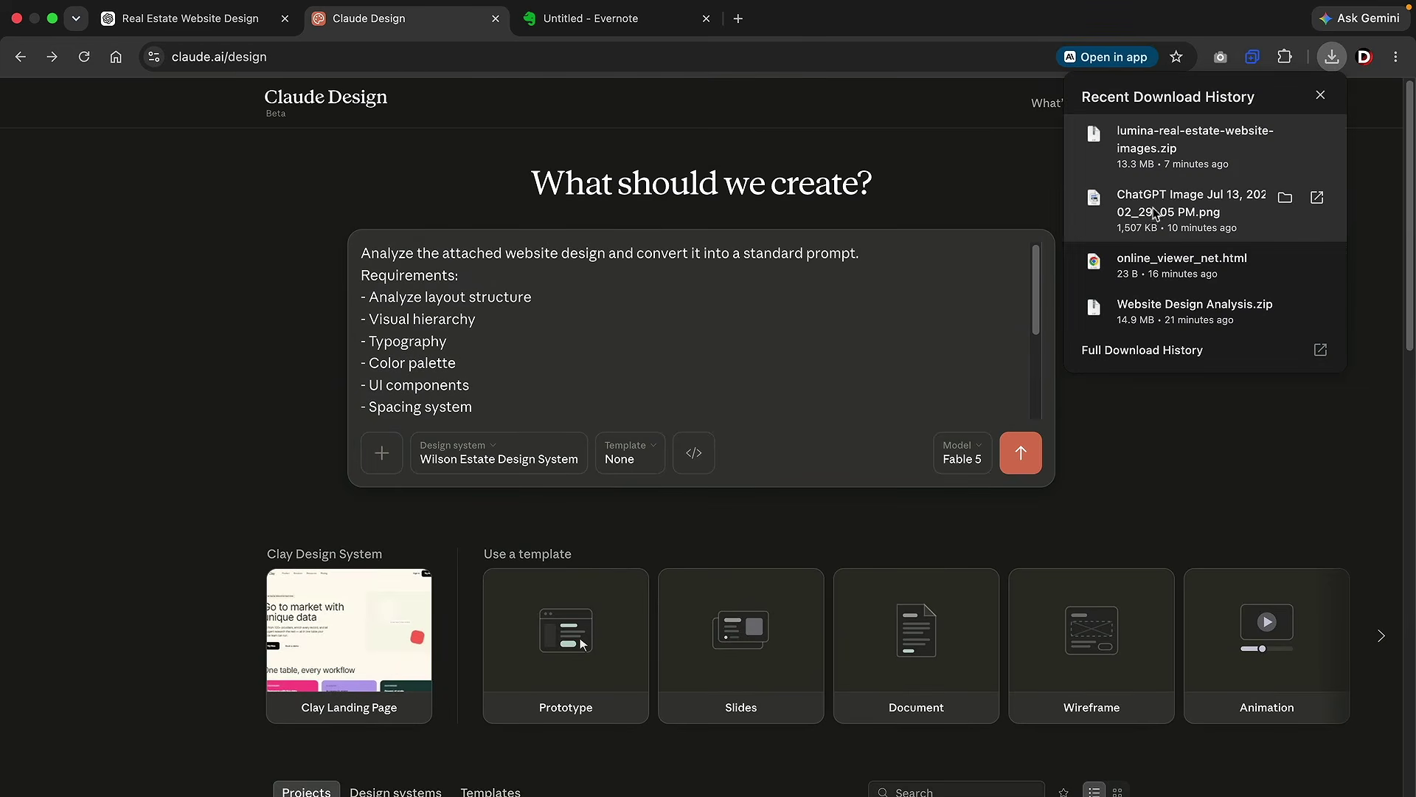
pyautogui.moveTo(1163, 198); pyautogui.dragTo(385, 461)
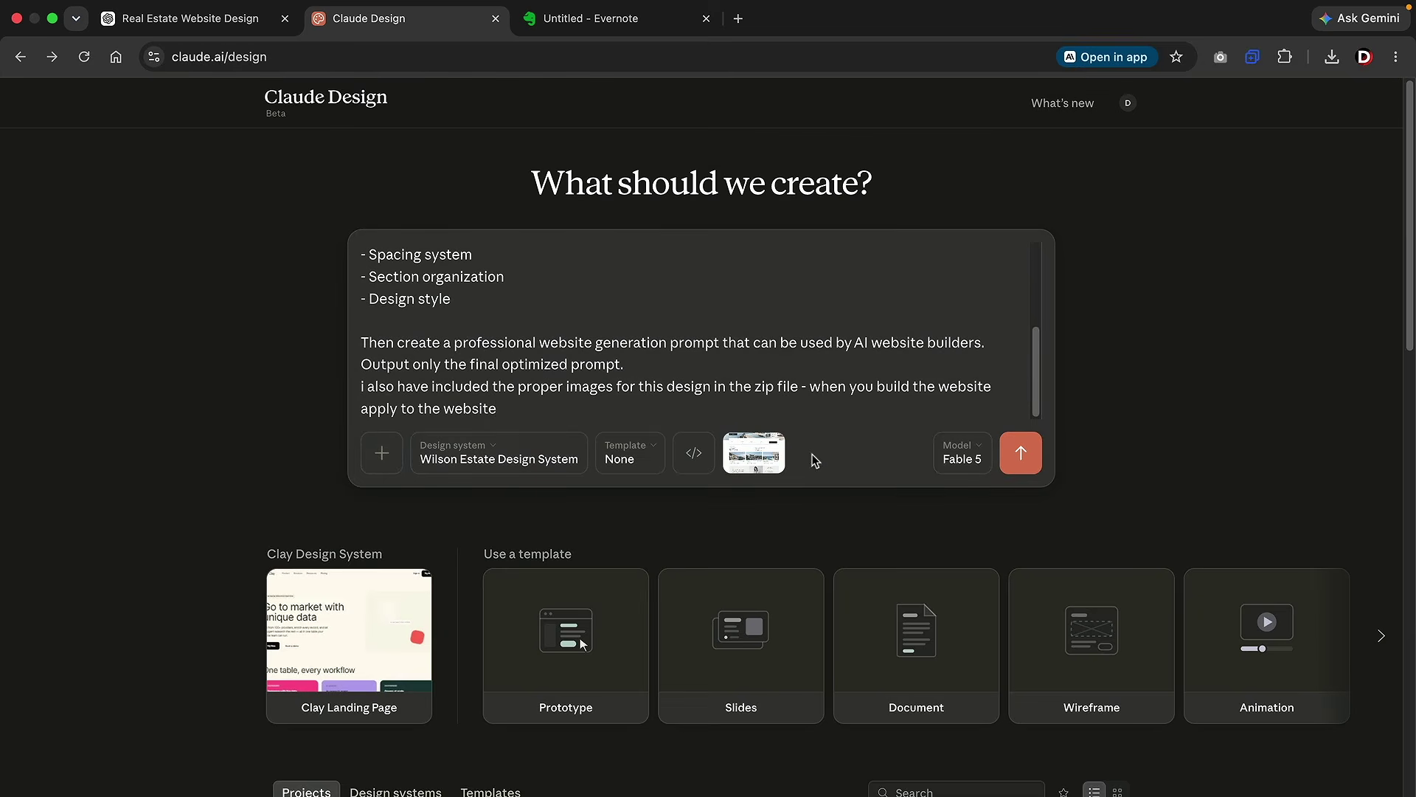
pyautogui.click(1331, 57)
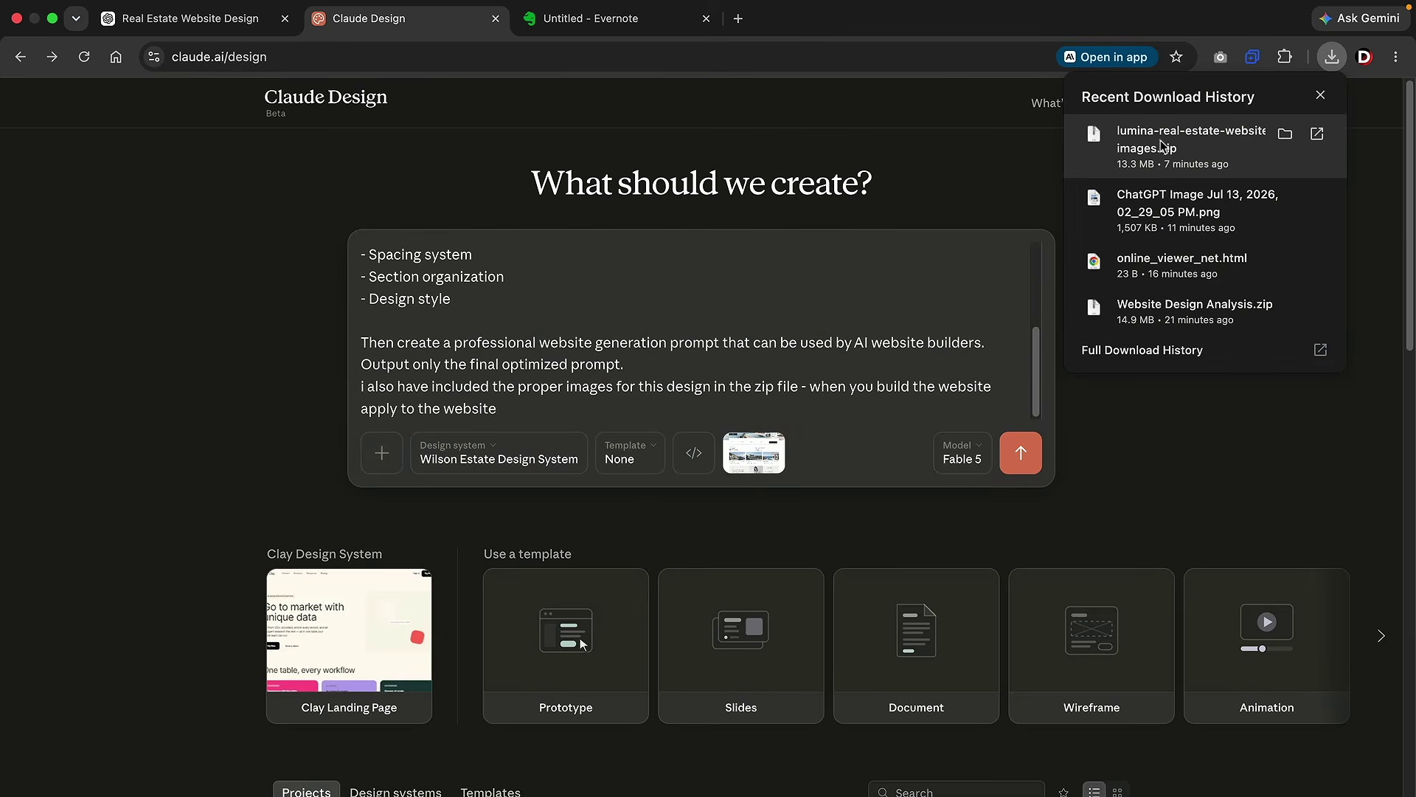
pyautogui.moveTo(1163, 144); pyautogui.dragTo(765, 411)
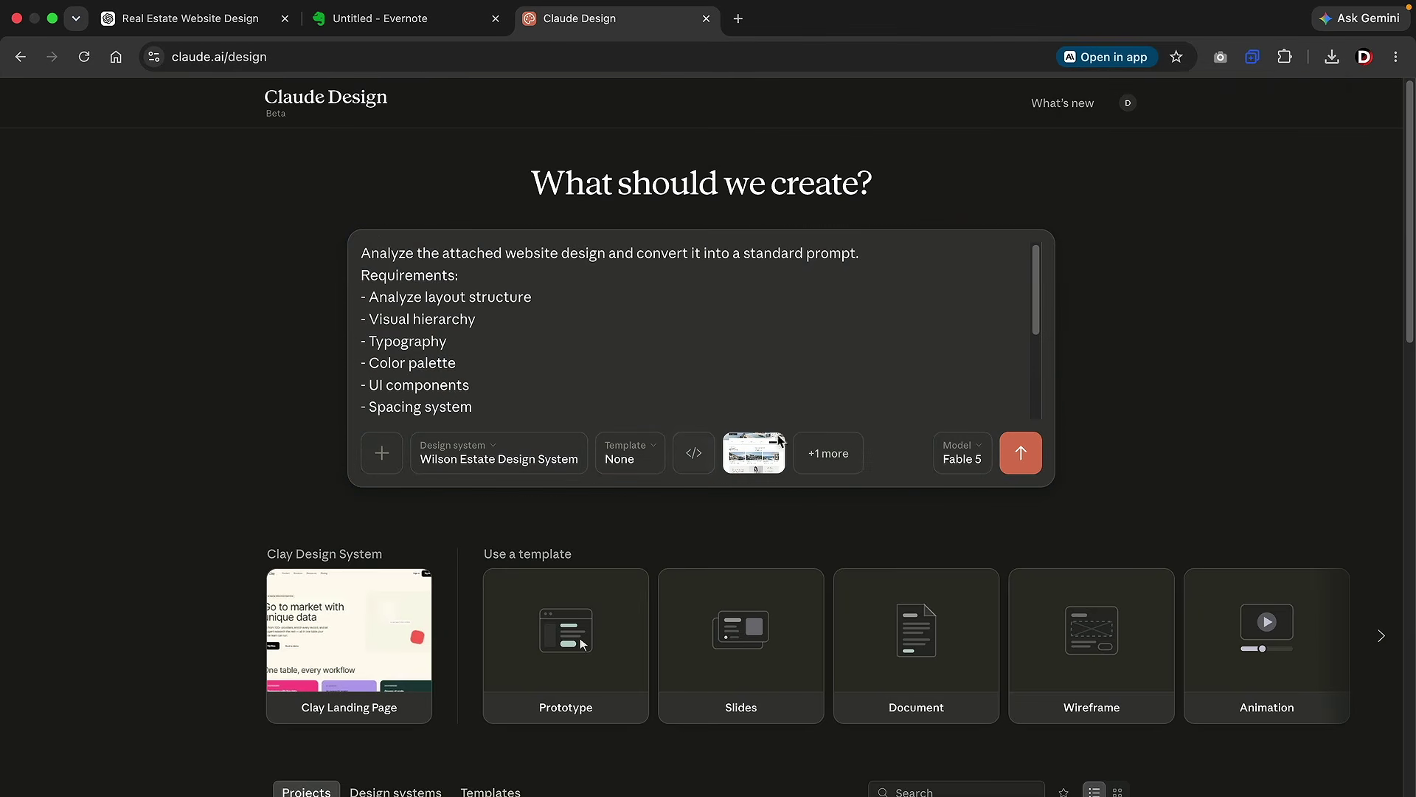
# - Deselect the Wilson Estate Design System so that the project's design system is None
pyautogui.click(491, 458)
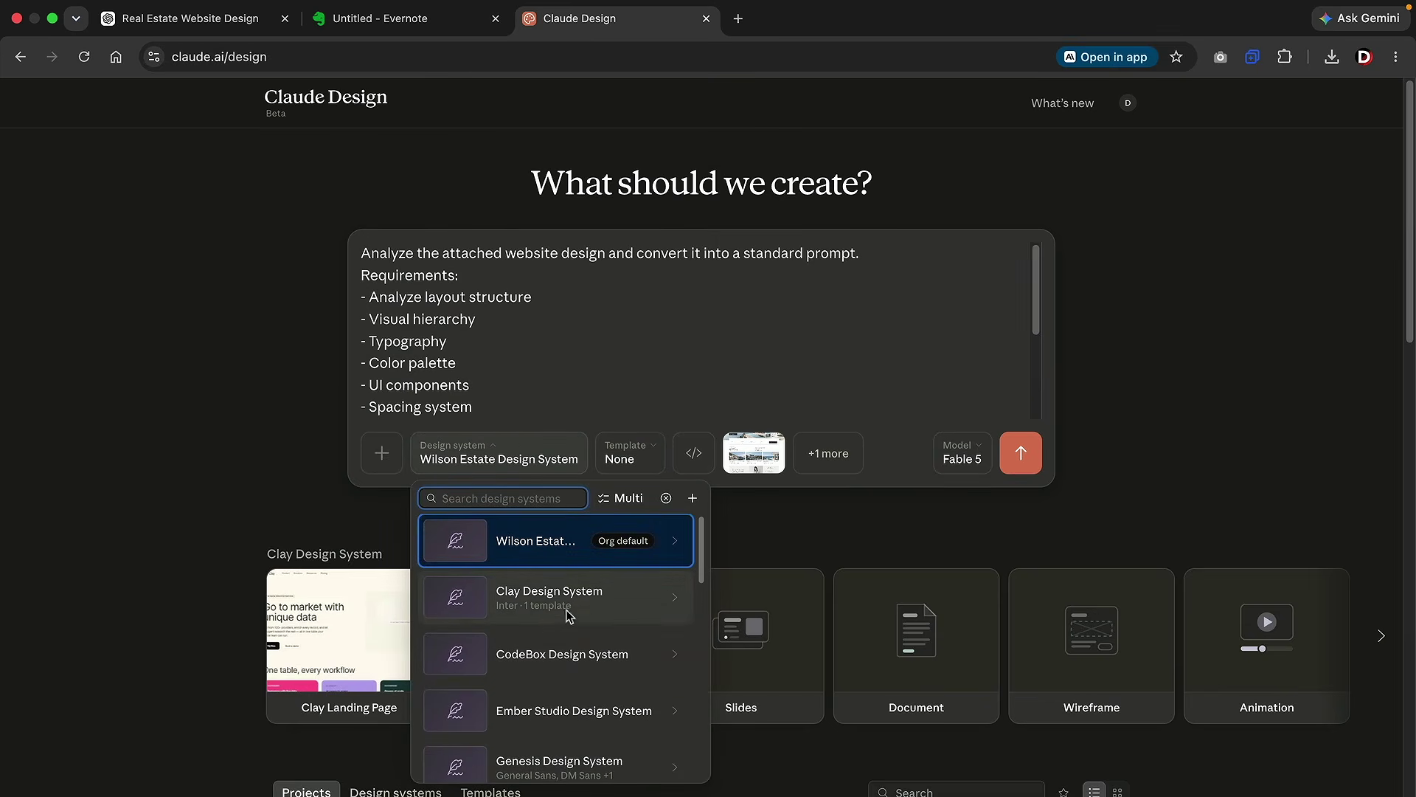
pyautogui.click(468, 543)
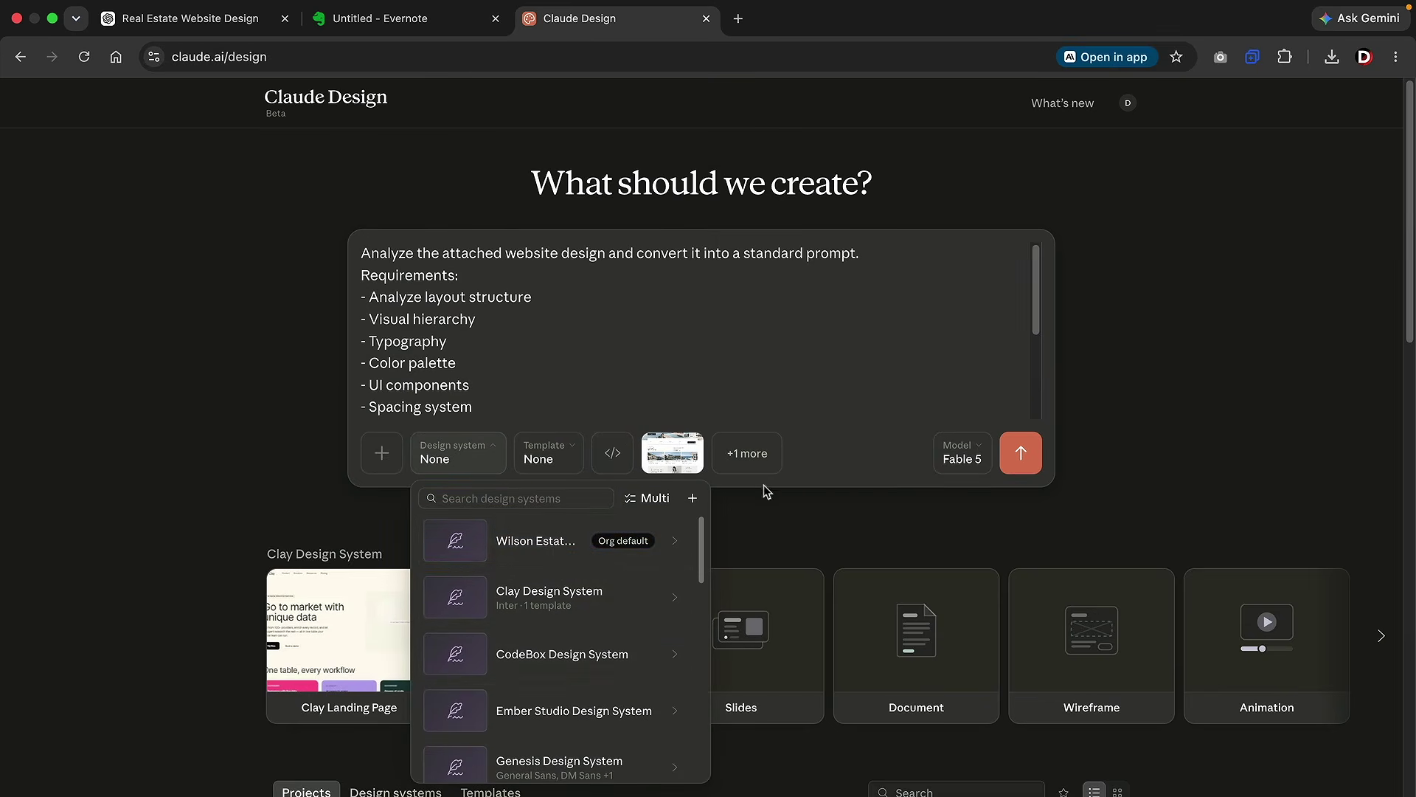
pyautogui.click(871, 434)
# - Check the model choices, keep Fable 5 and submit the prompt with its attachments
pyautogui.click(961, 453)
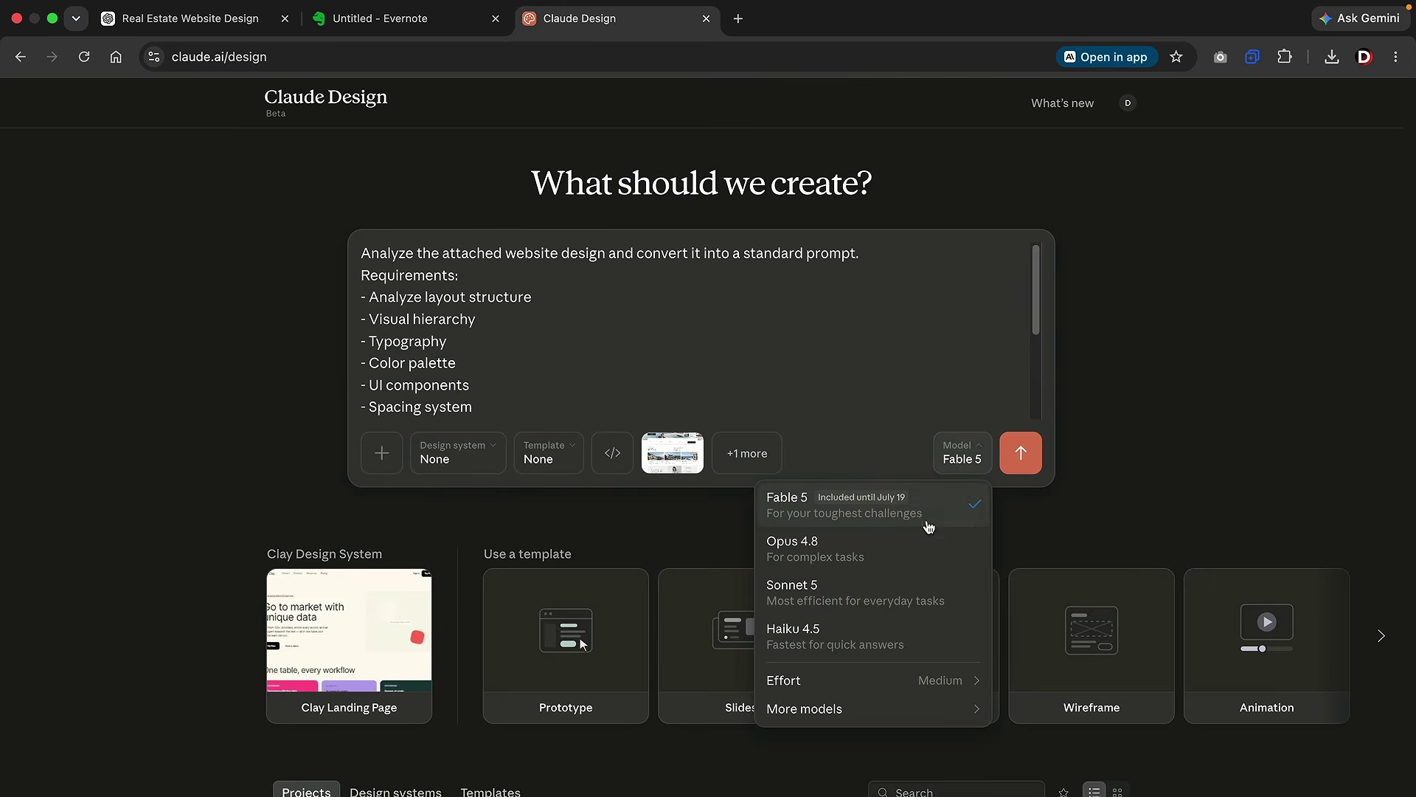
pyautogui.click(913, 426)
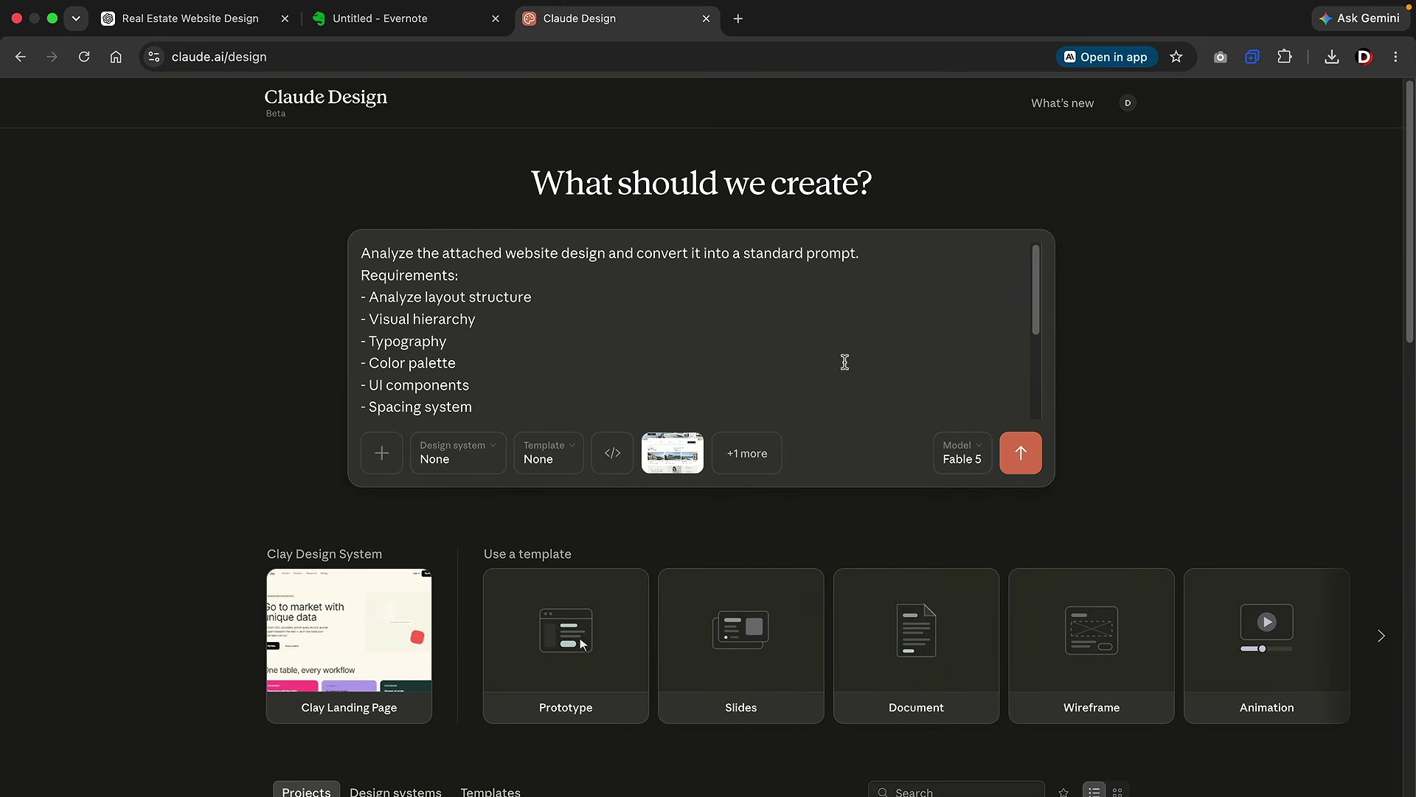
pyautogui.click(1021, 452)
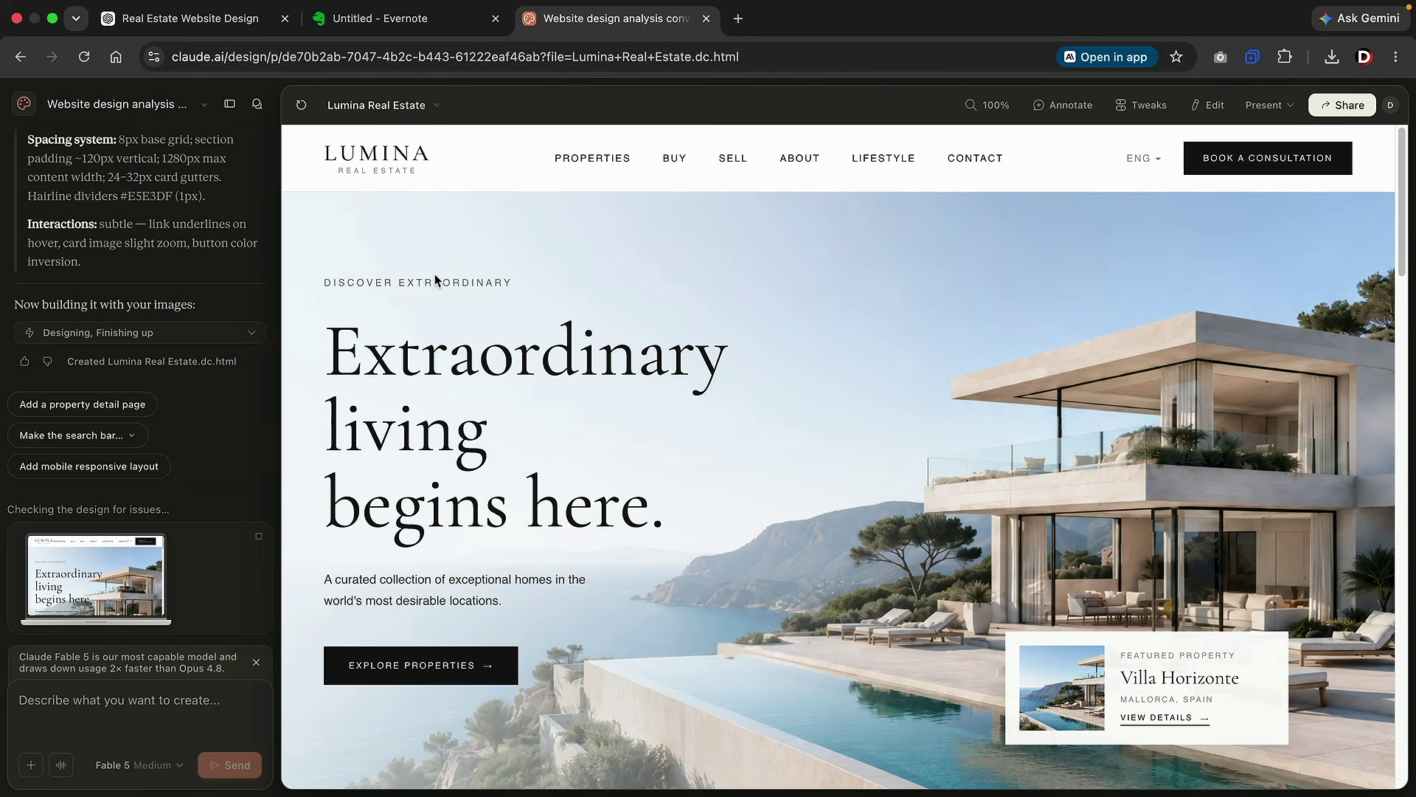
# - Hide the chat and examine the generated Lumina Real Estate page from the hero down to the closing call-to-action
pyautogui.click(229, 104)
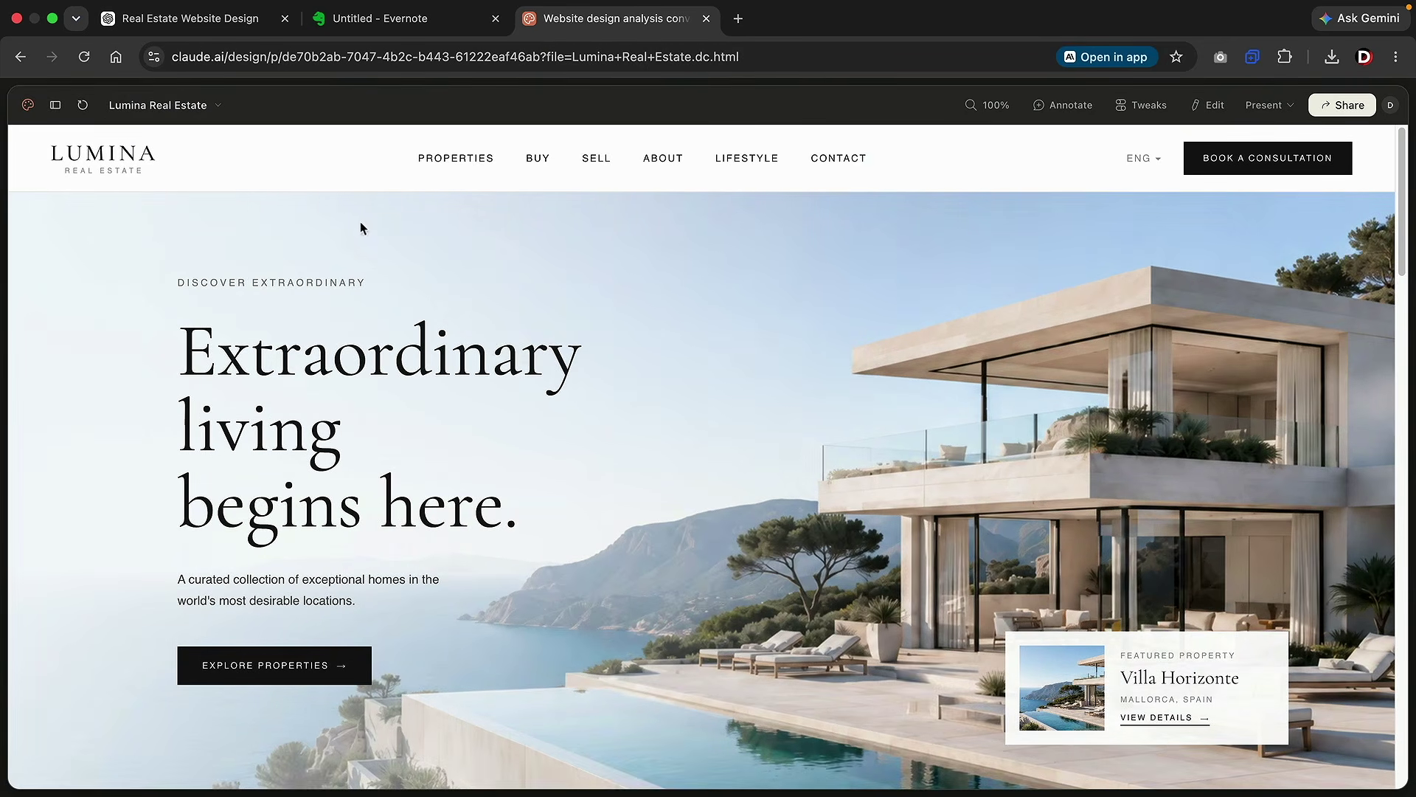
pyautogui.scroll(-13, 582, 379)
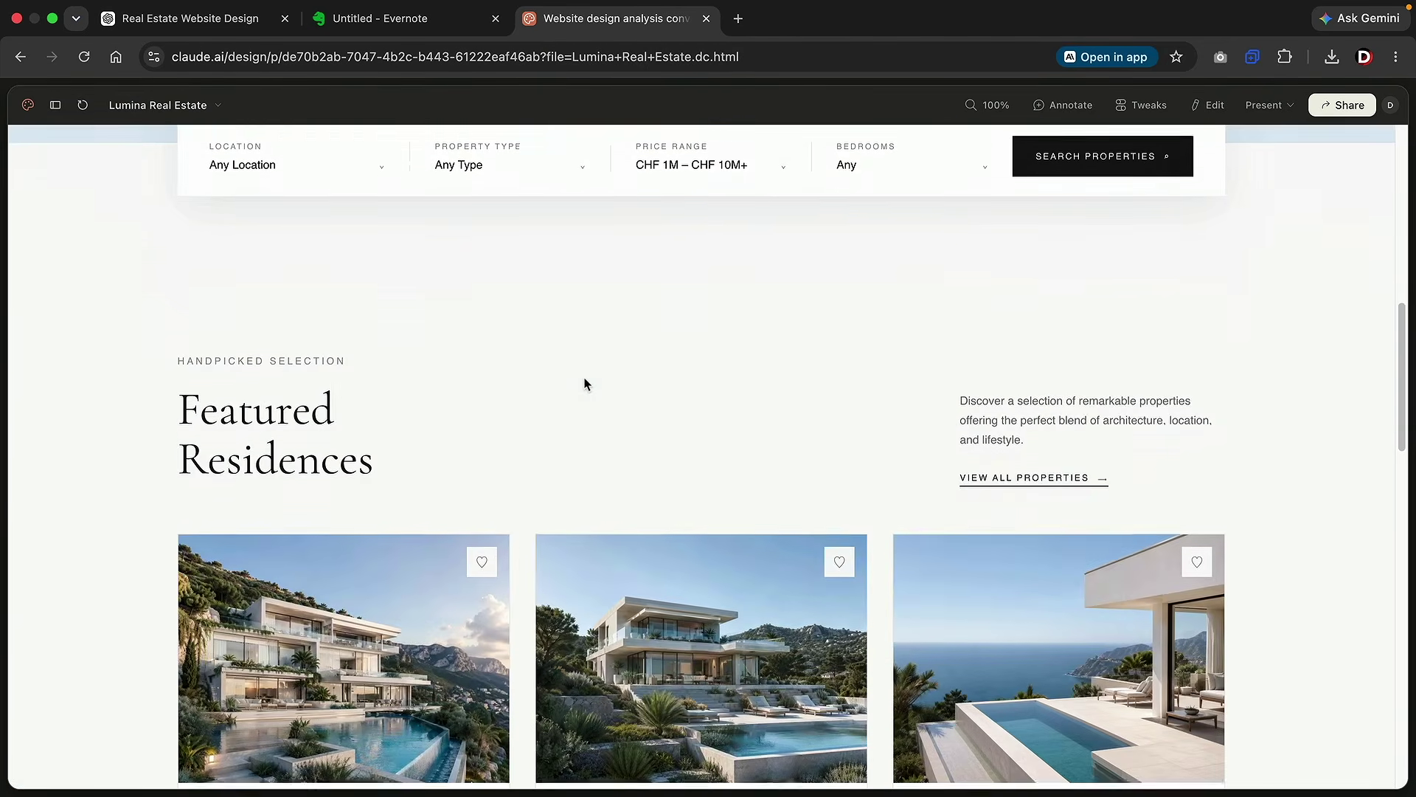
pyautogui.scroll(-15, 585, 383)
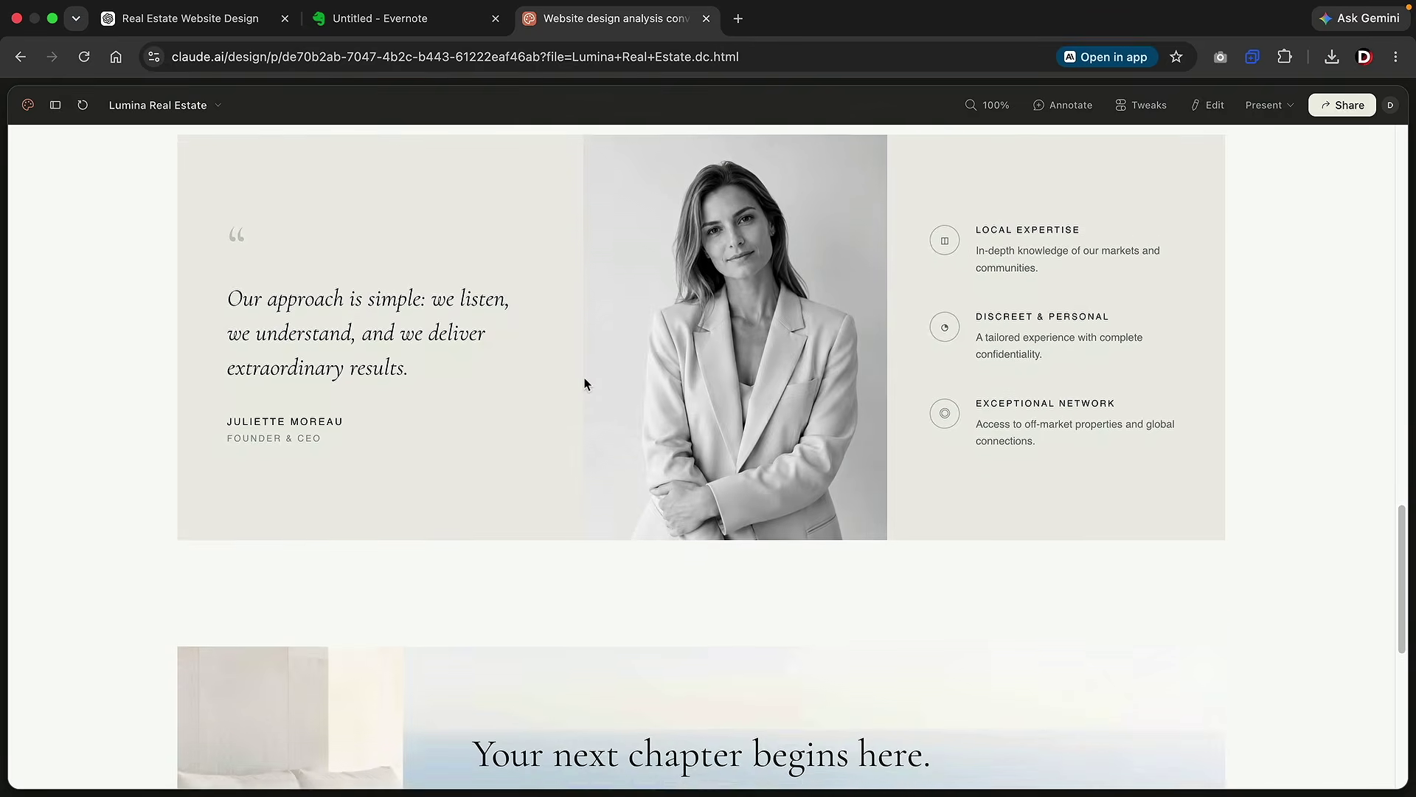
pyautogui.scroll(-4, 585, 382)
pyautogui.scroll(14, 584, 382)
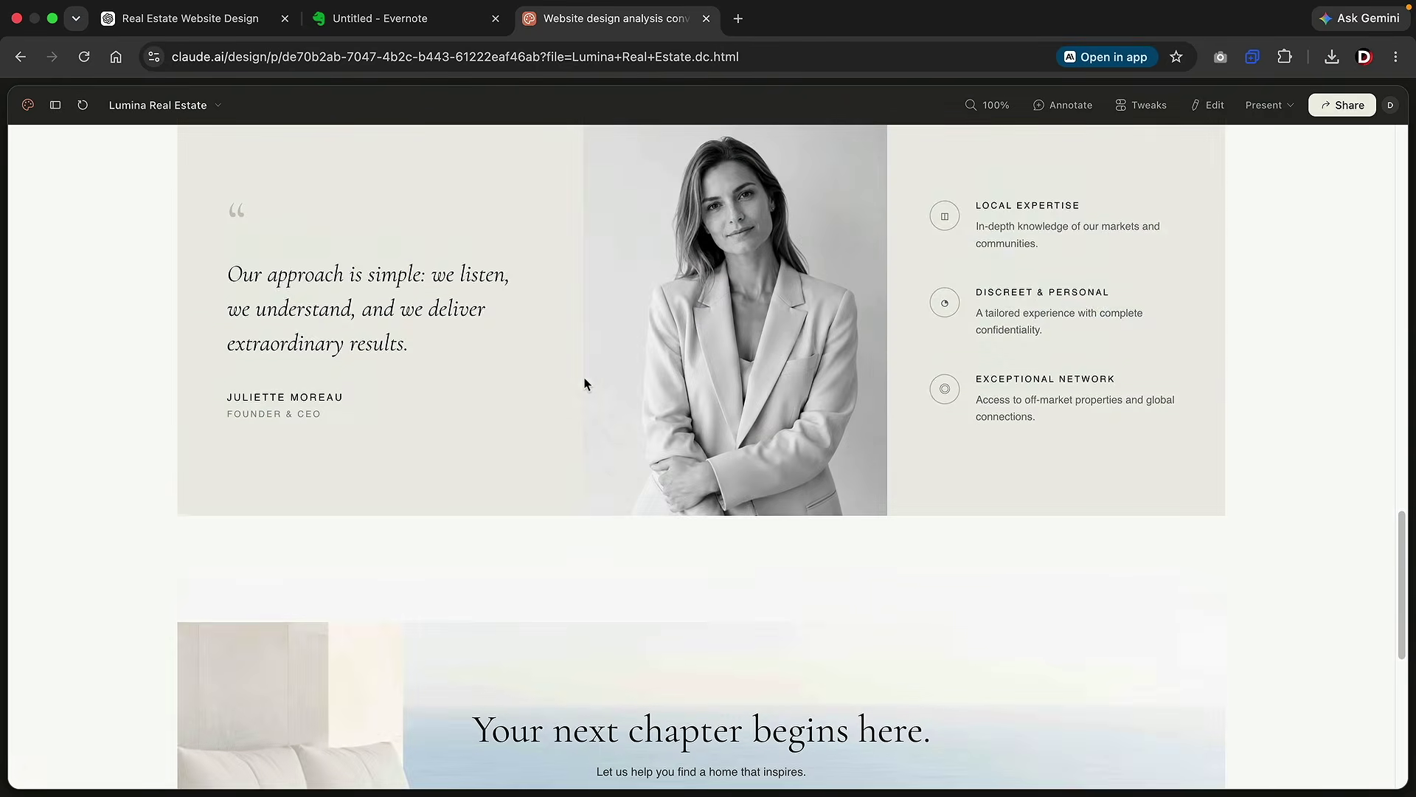
pyautogui.scroll(15, 584, 382)
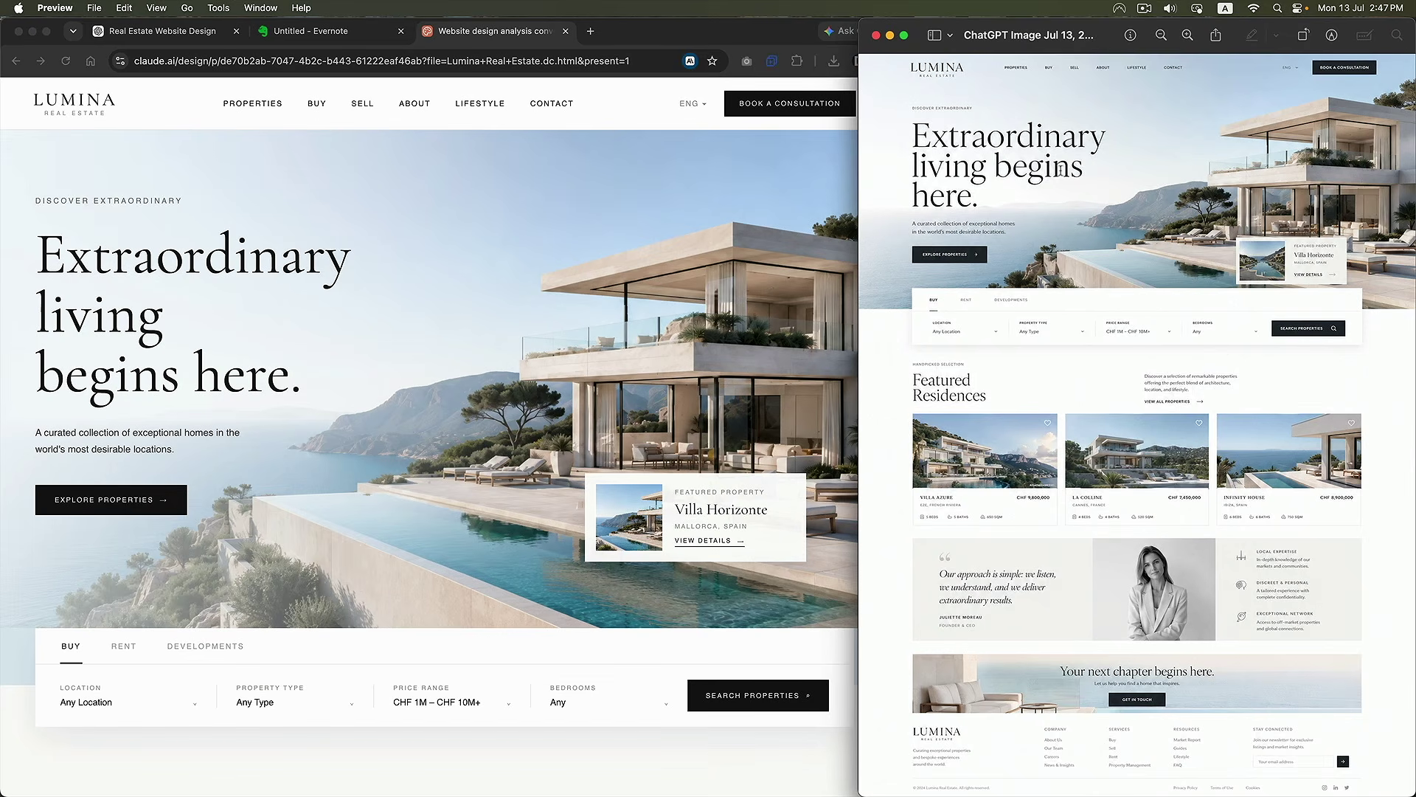
# - Compare the generated Lumina Real Estate page with the ChatGPT design image, section by section from hero to footer
pyautogui.click(772, 166)
pyautogui.scroll(-6, 817, 261)
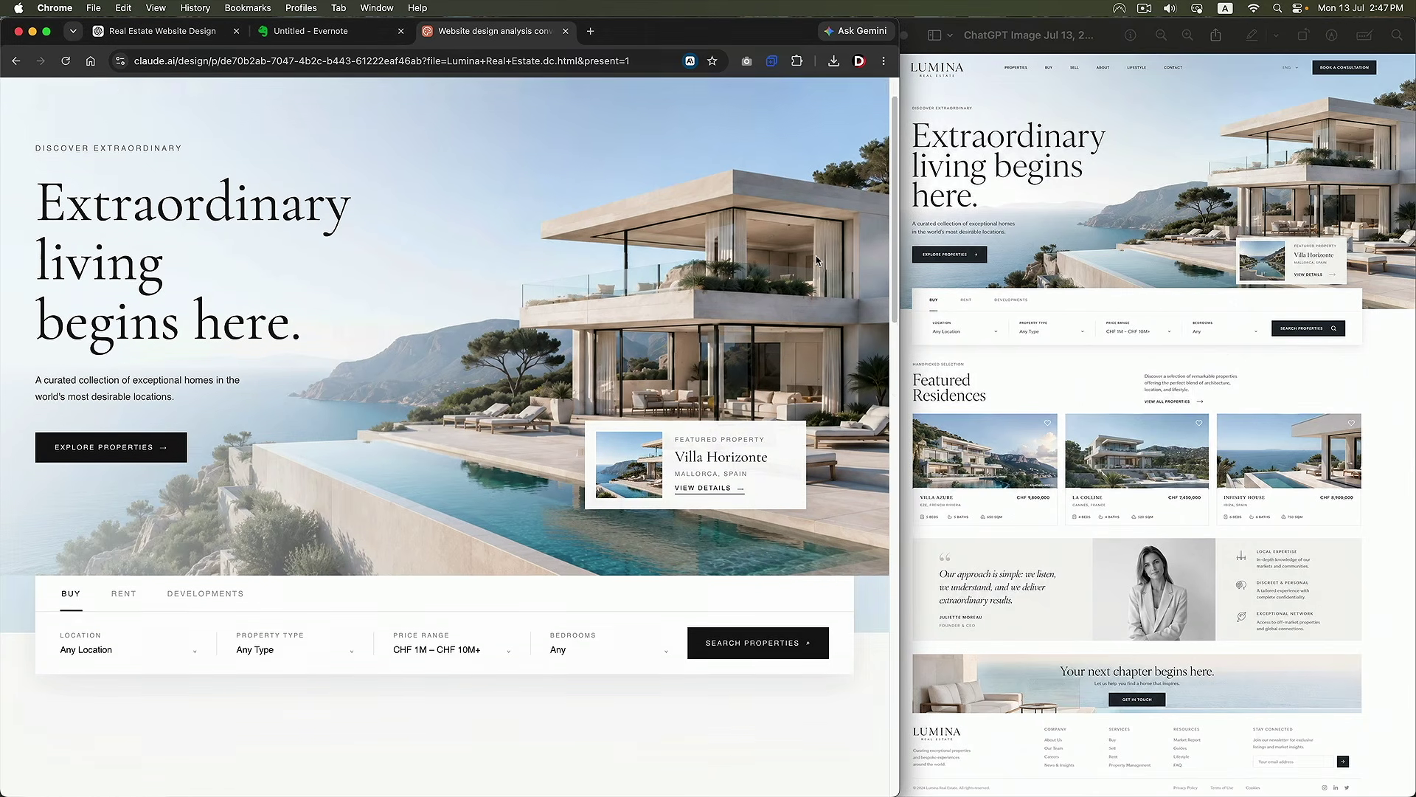
pyautogui.scroll(-7, 816, 261)
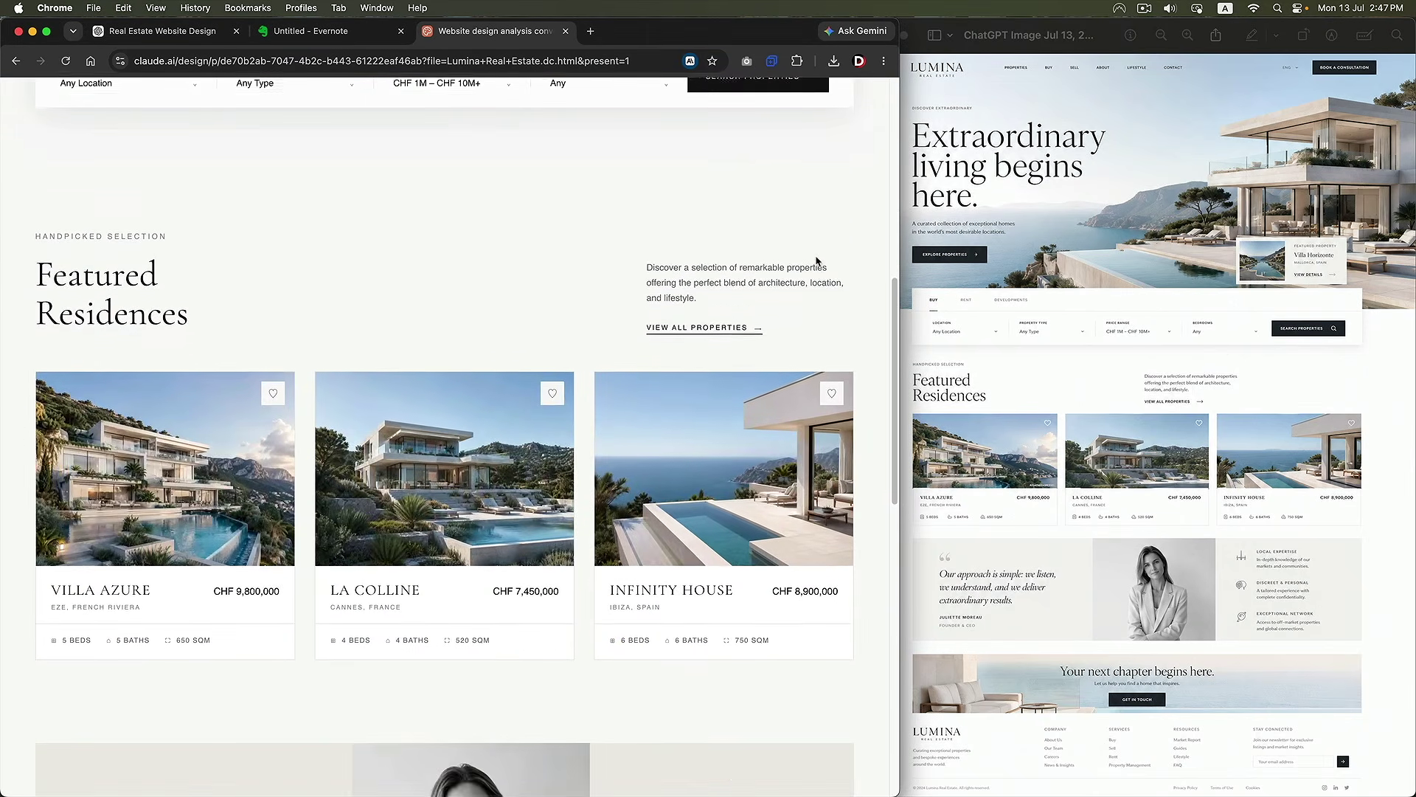
pyautogui.scroll(-7, 817, 261)
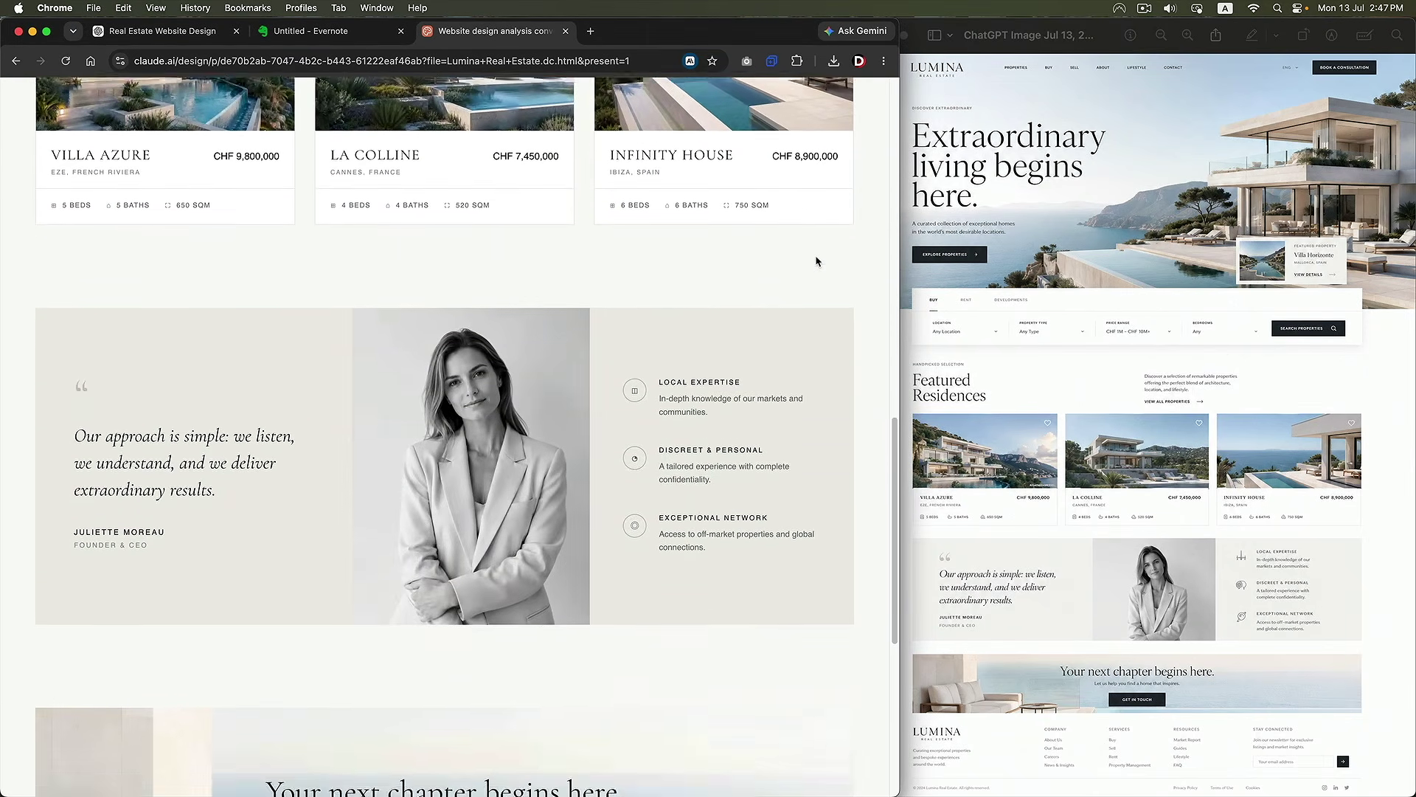
pyautogui.scroll(-2, 816, 260)
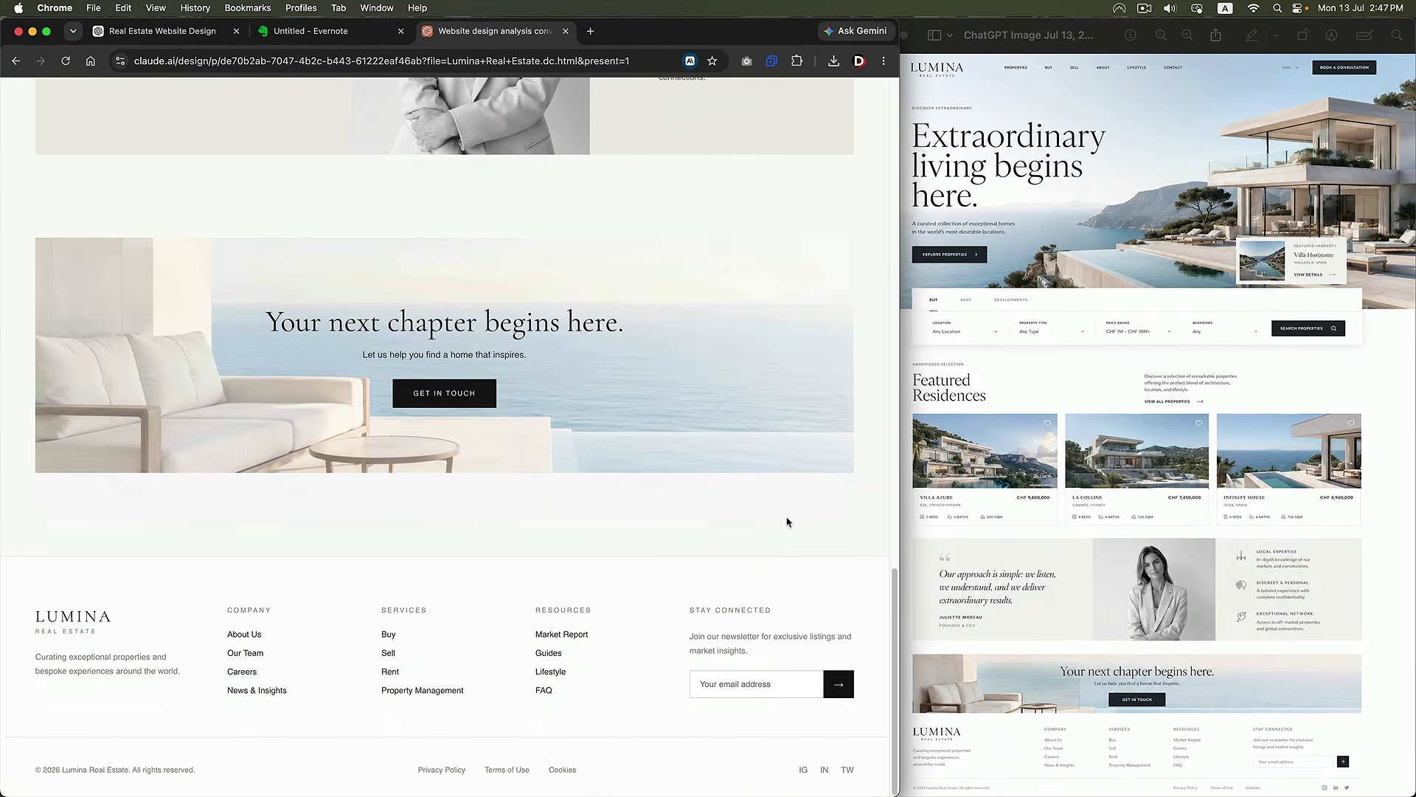
pyautogui.scroll(20, 786, 522)
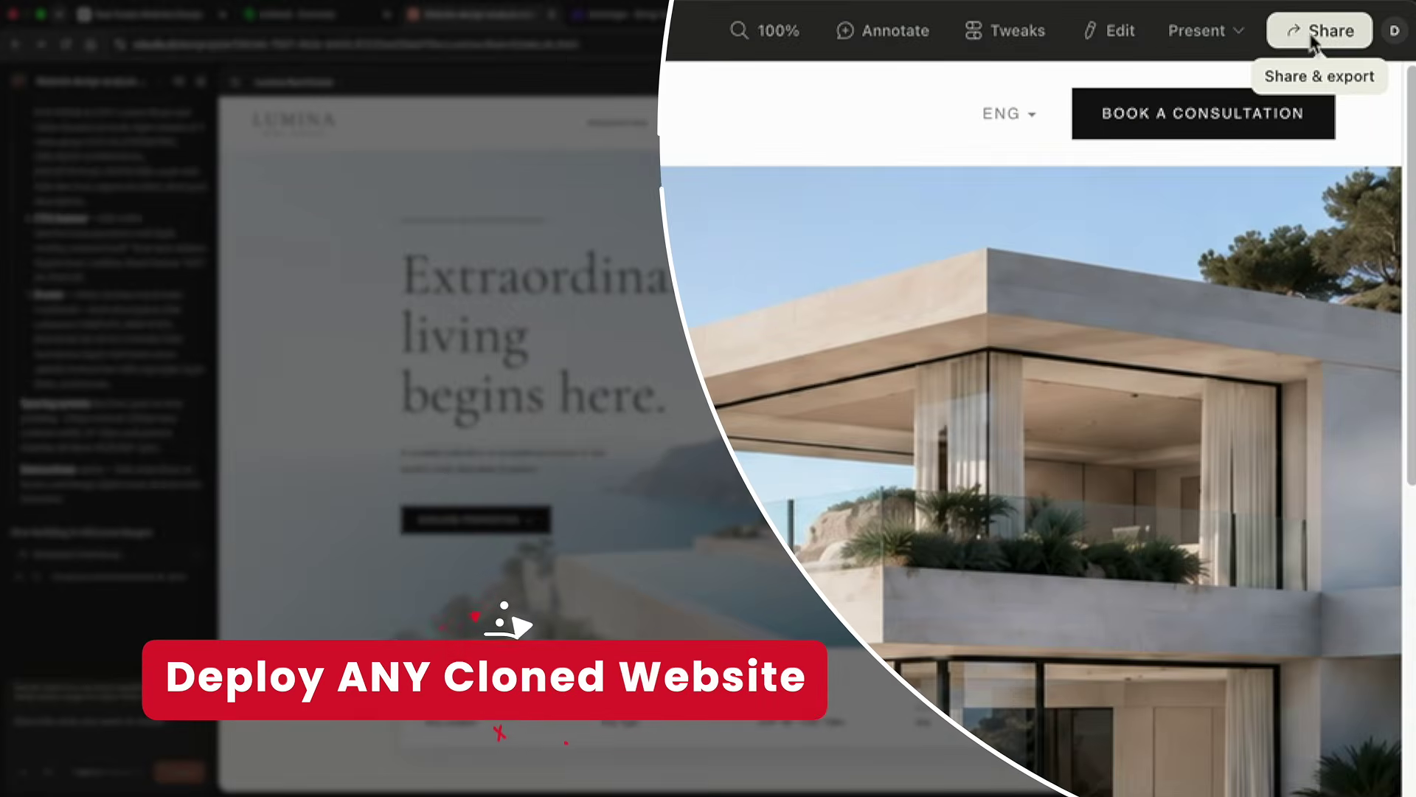
# - Export the project HTML from Claude Design as Standalone HTML
pyautogui.click(1312, 38)
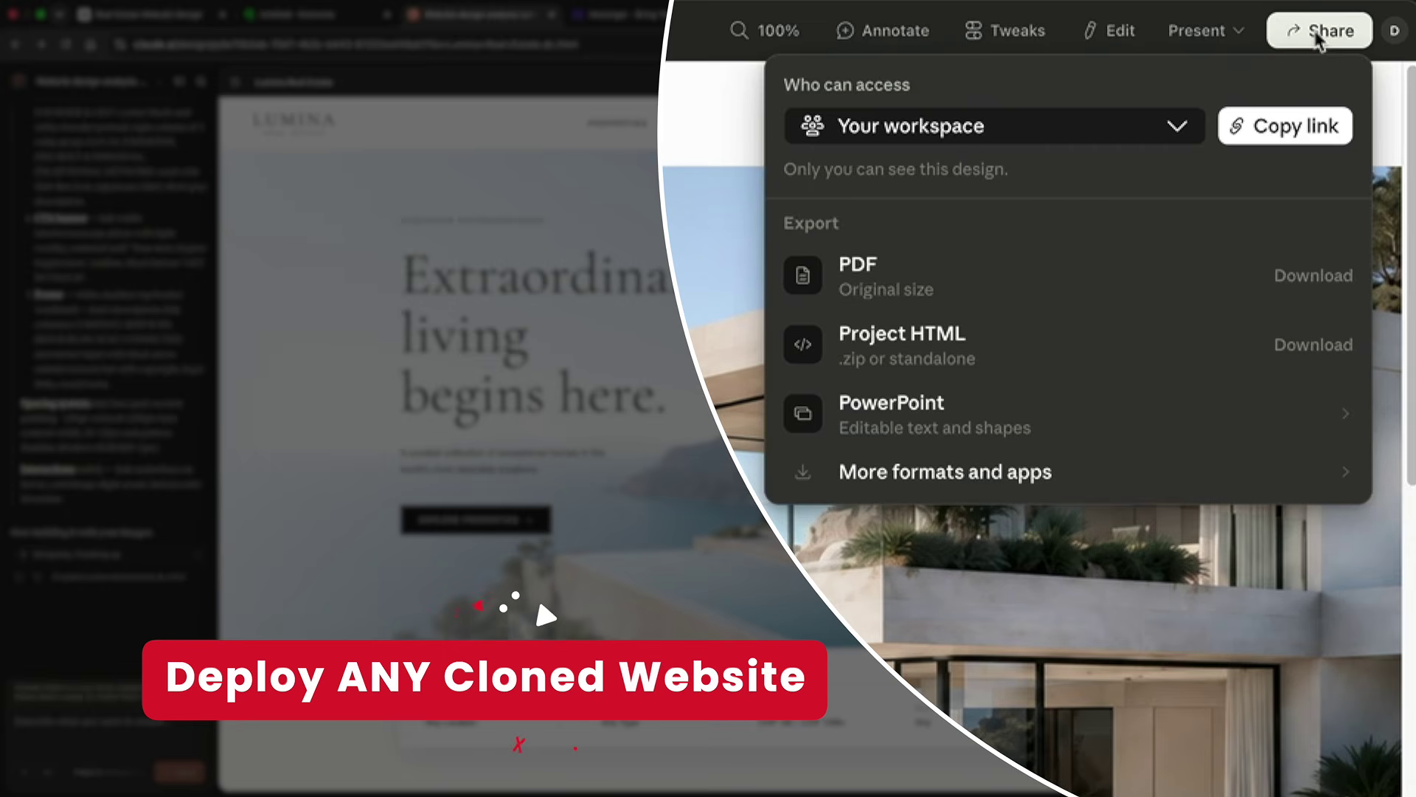
pyautogui.click(917, 343)
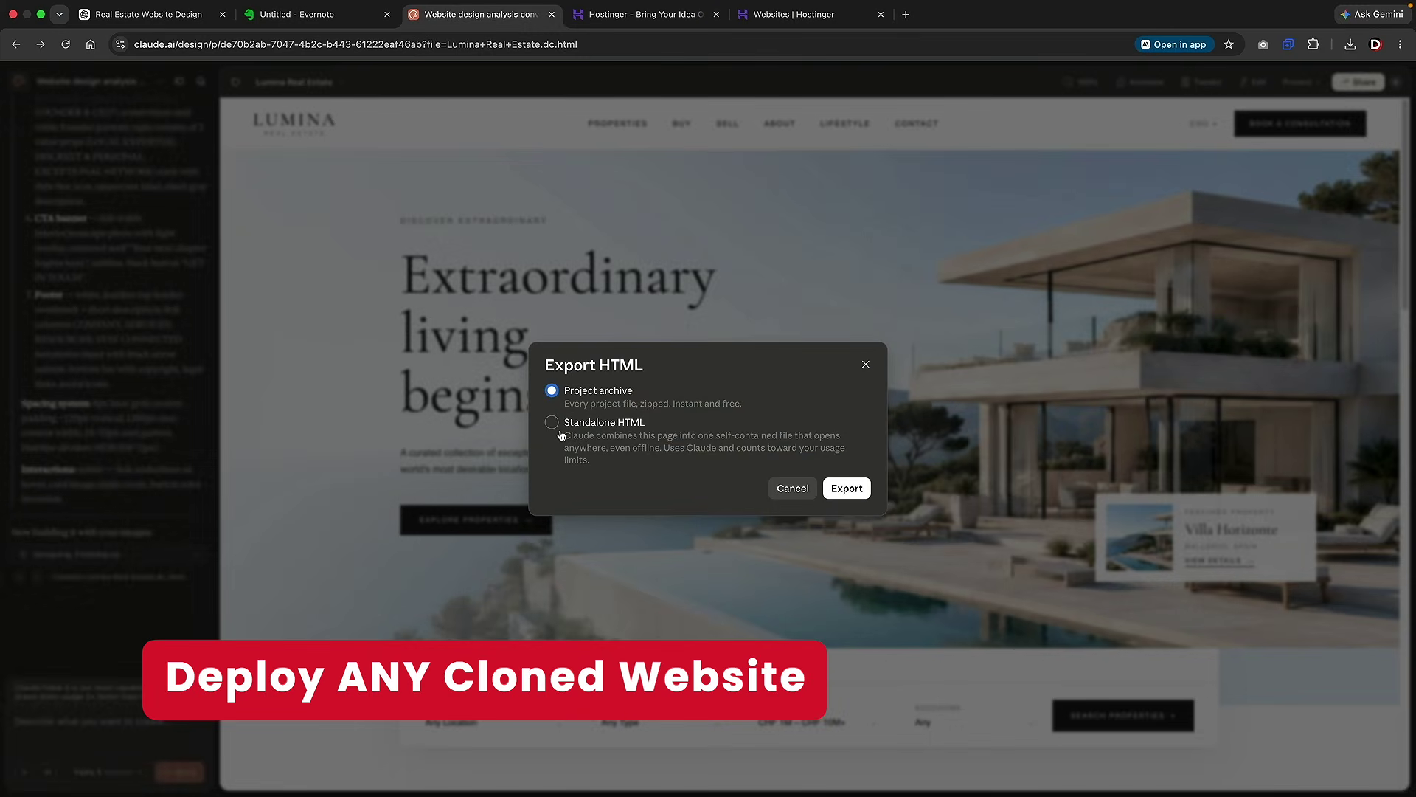
pyautogui.click(560, 434)
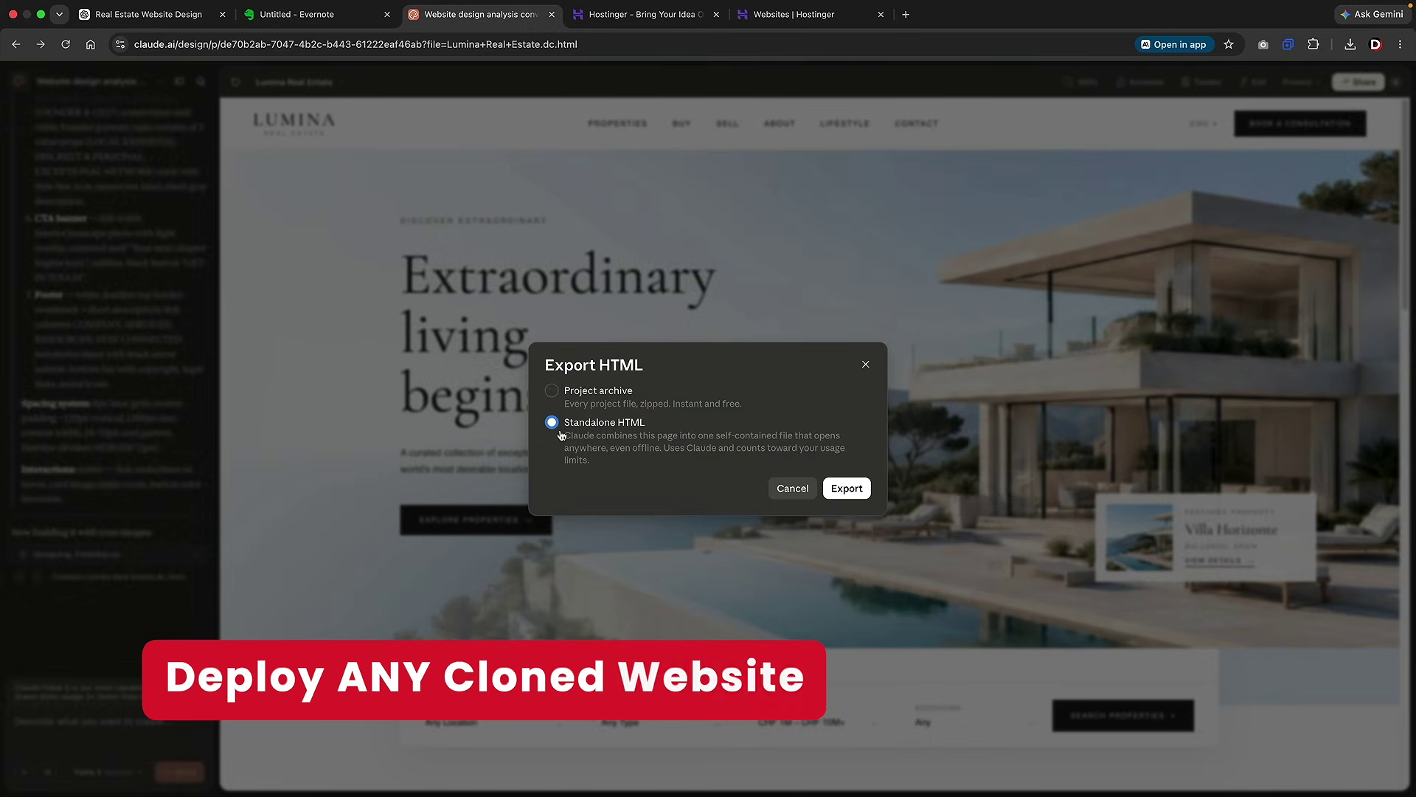
pyautogui.click(846, 487)
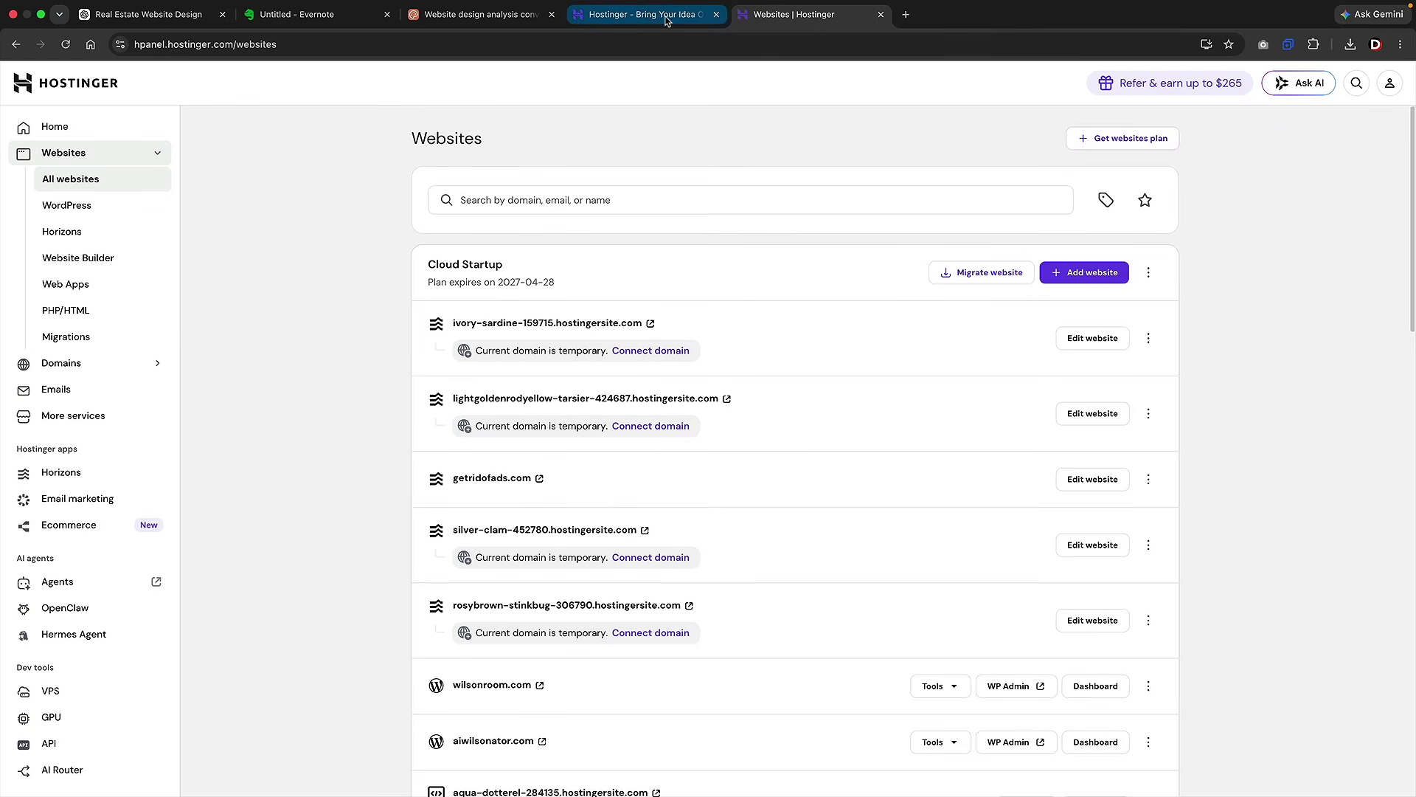
# - Switch to Hostinger's website list and add a Custom PHP/HTML website under the Cloud Startup plan
pyautogui.click(638, 14)
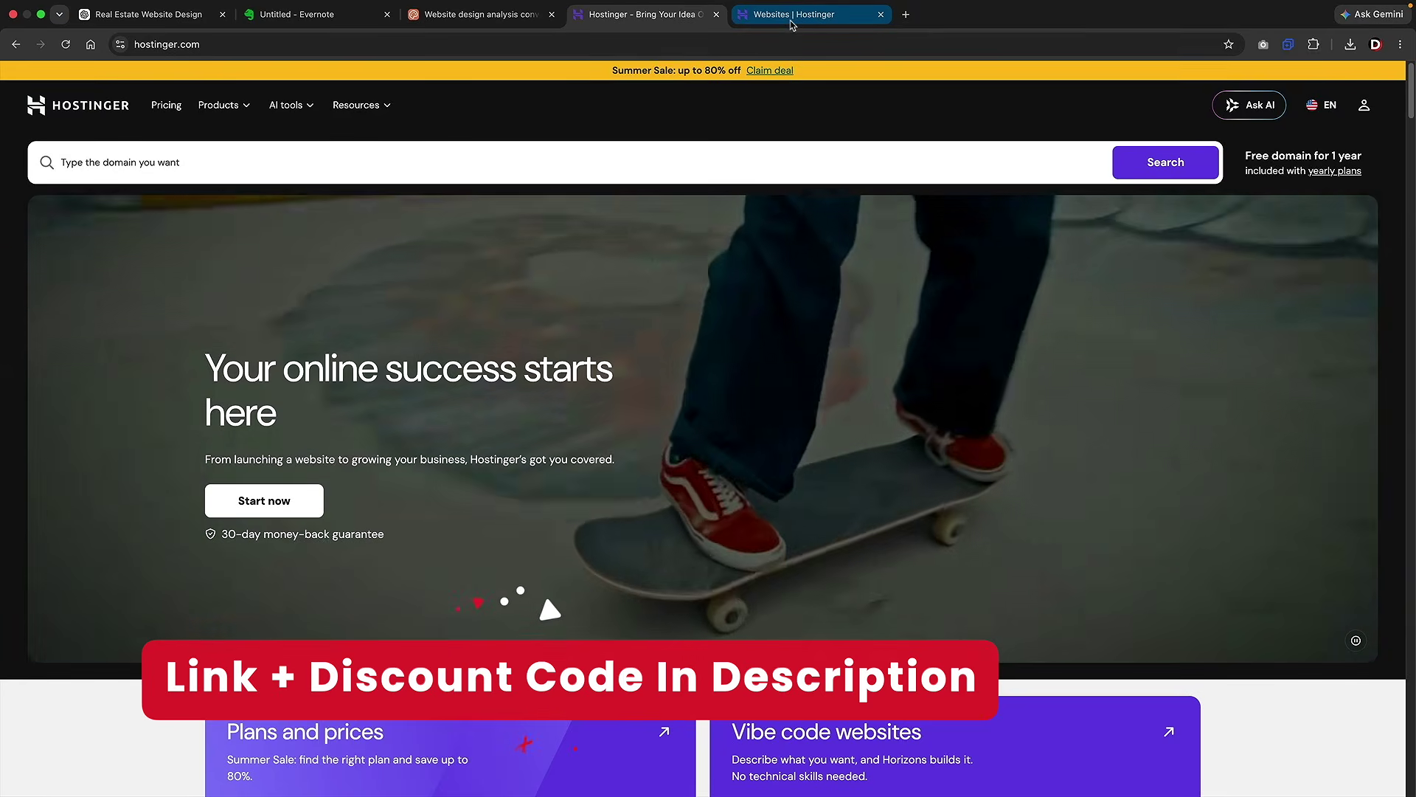
pyautogui.click(791, 18)
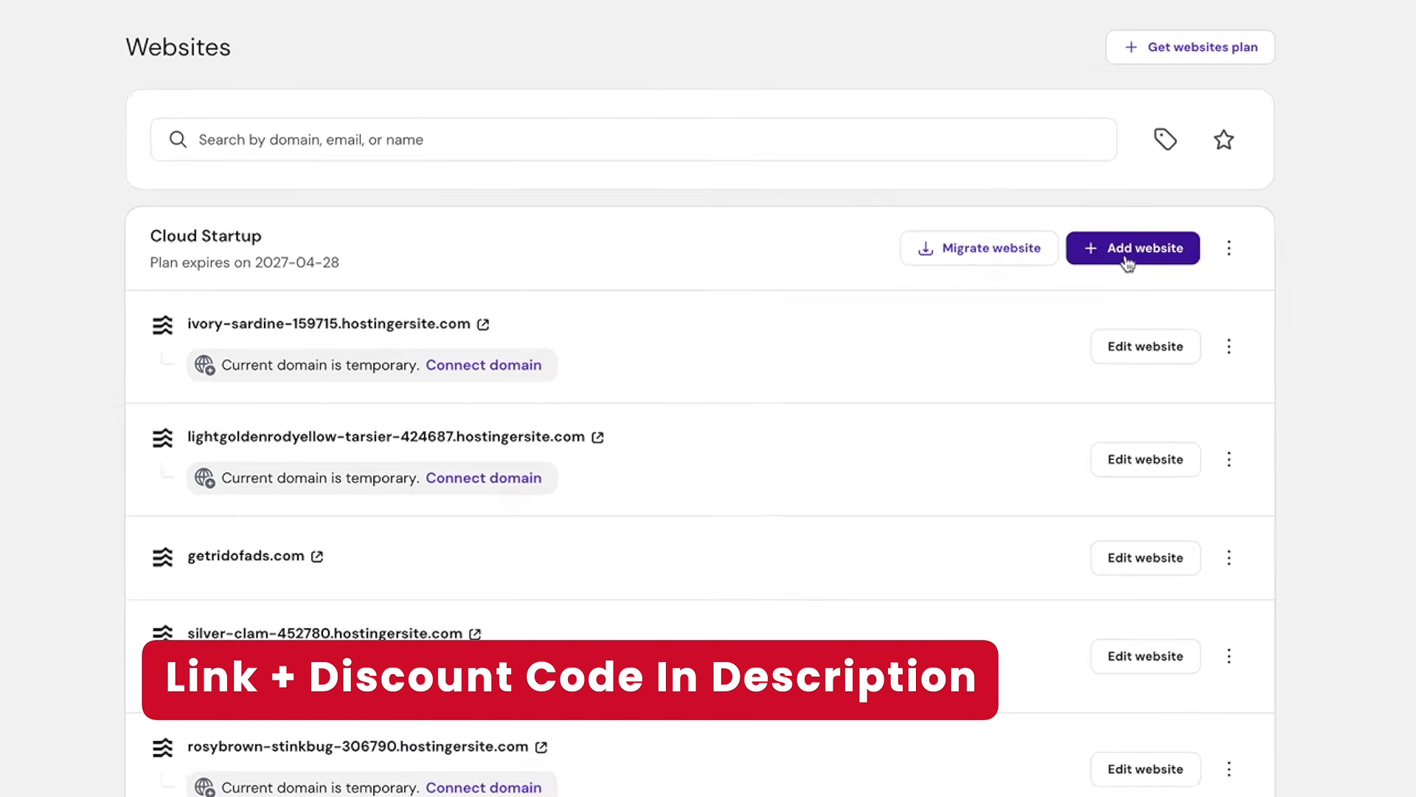
pyautogui.click(1084, 273)
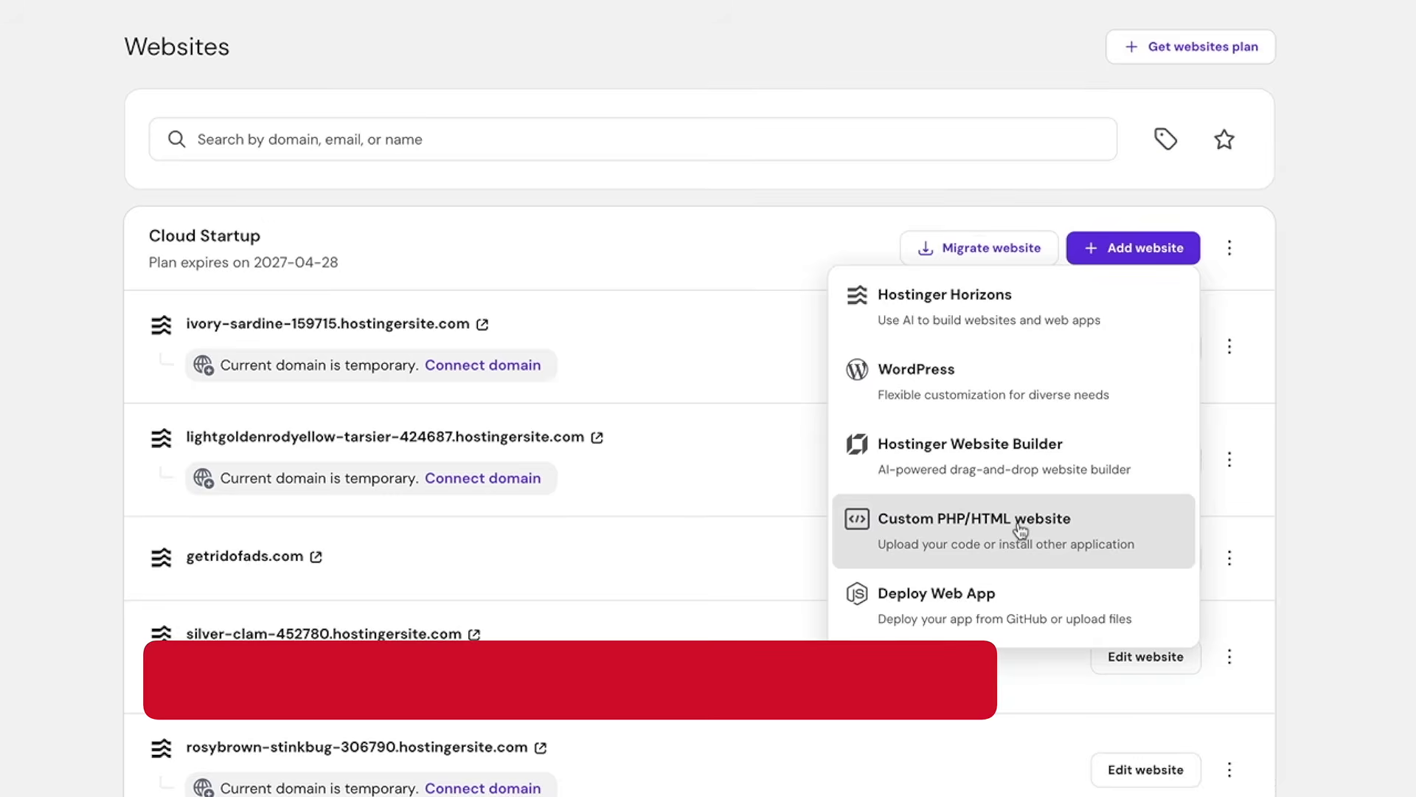
pyautogui.click(935, 530)
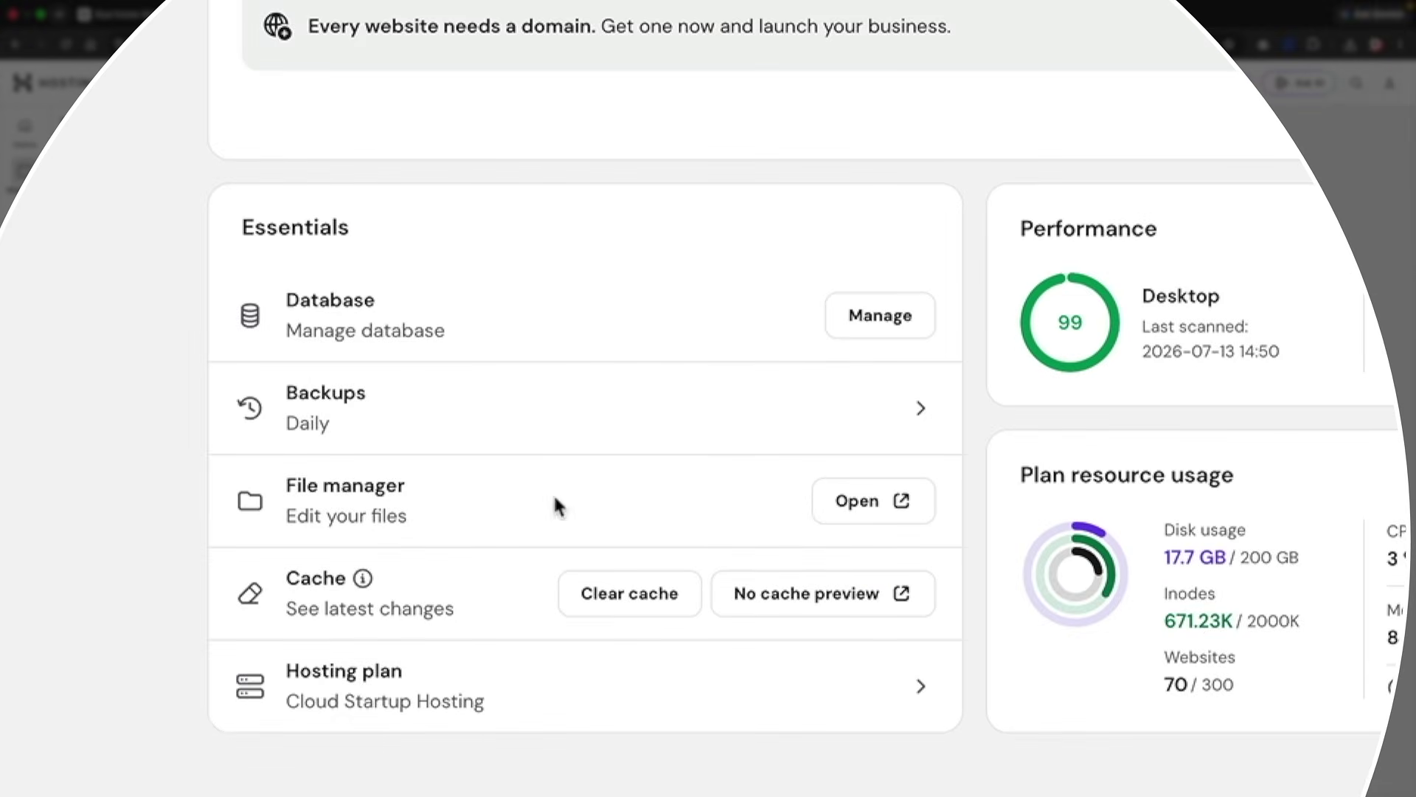
# - Open the new site's public_html folder in the file manager and delete default.php
pyautogui.click(849, 507)
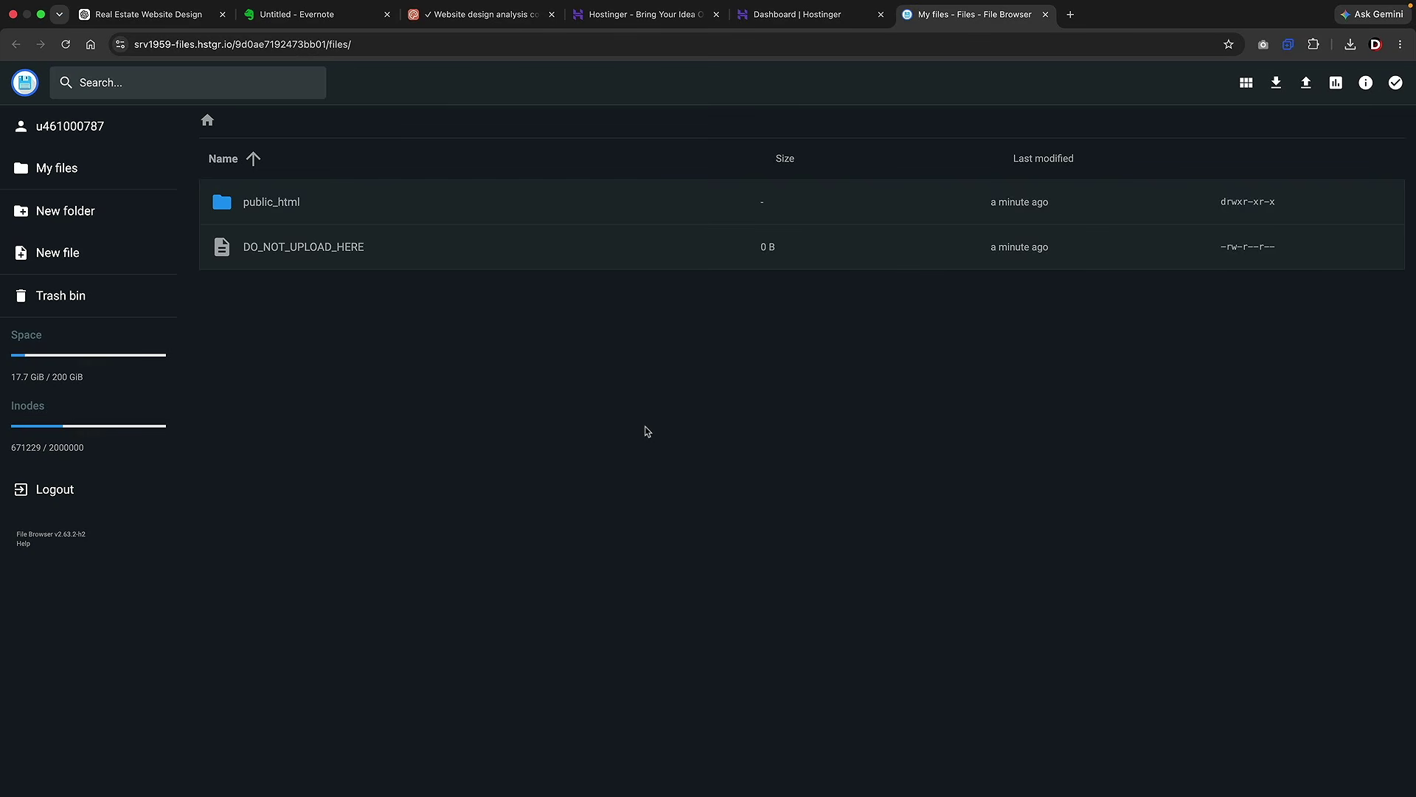
pyautogui.doubleClick(298, 202)
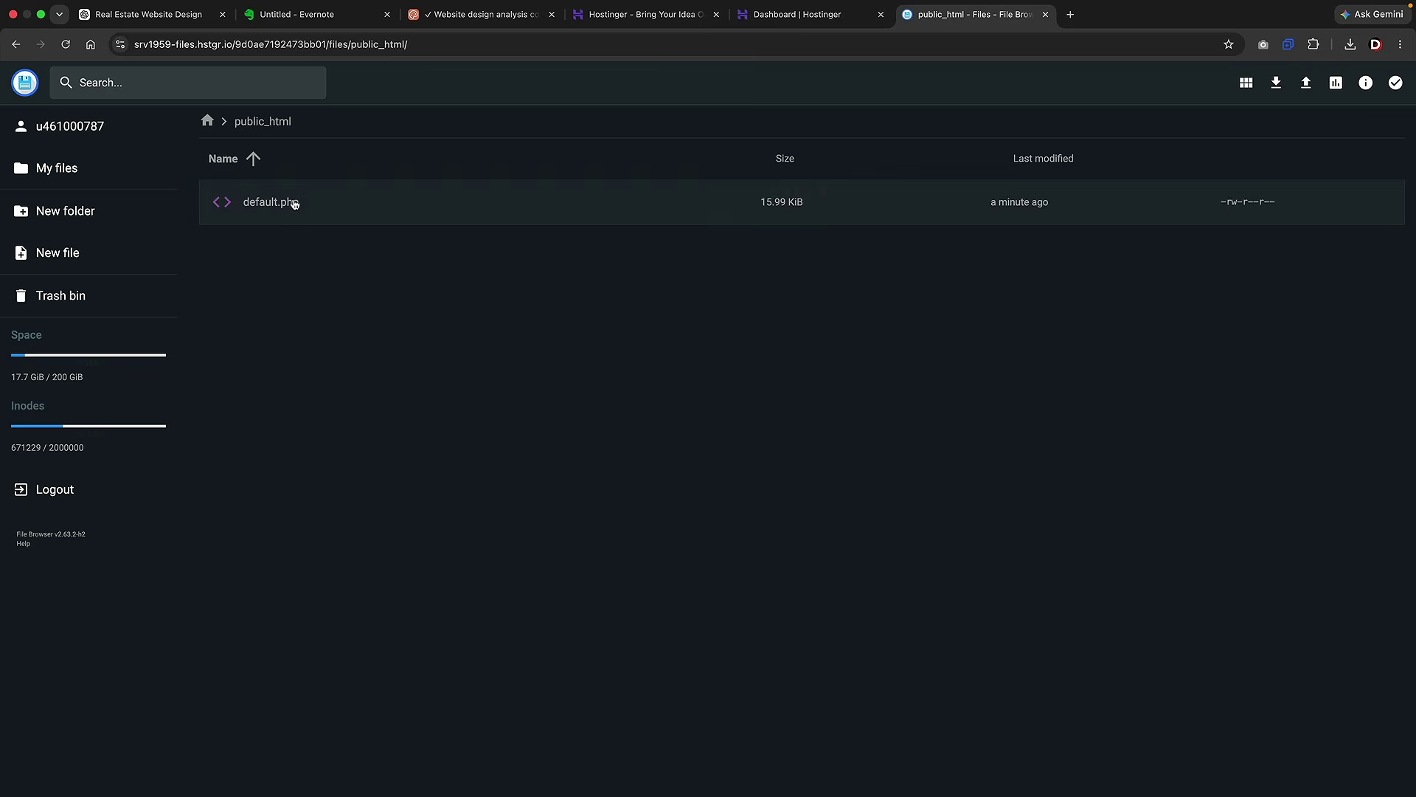
pyautogui.click(341, 210)
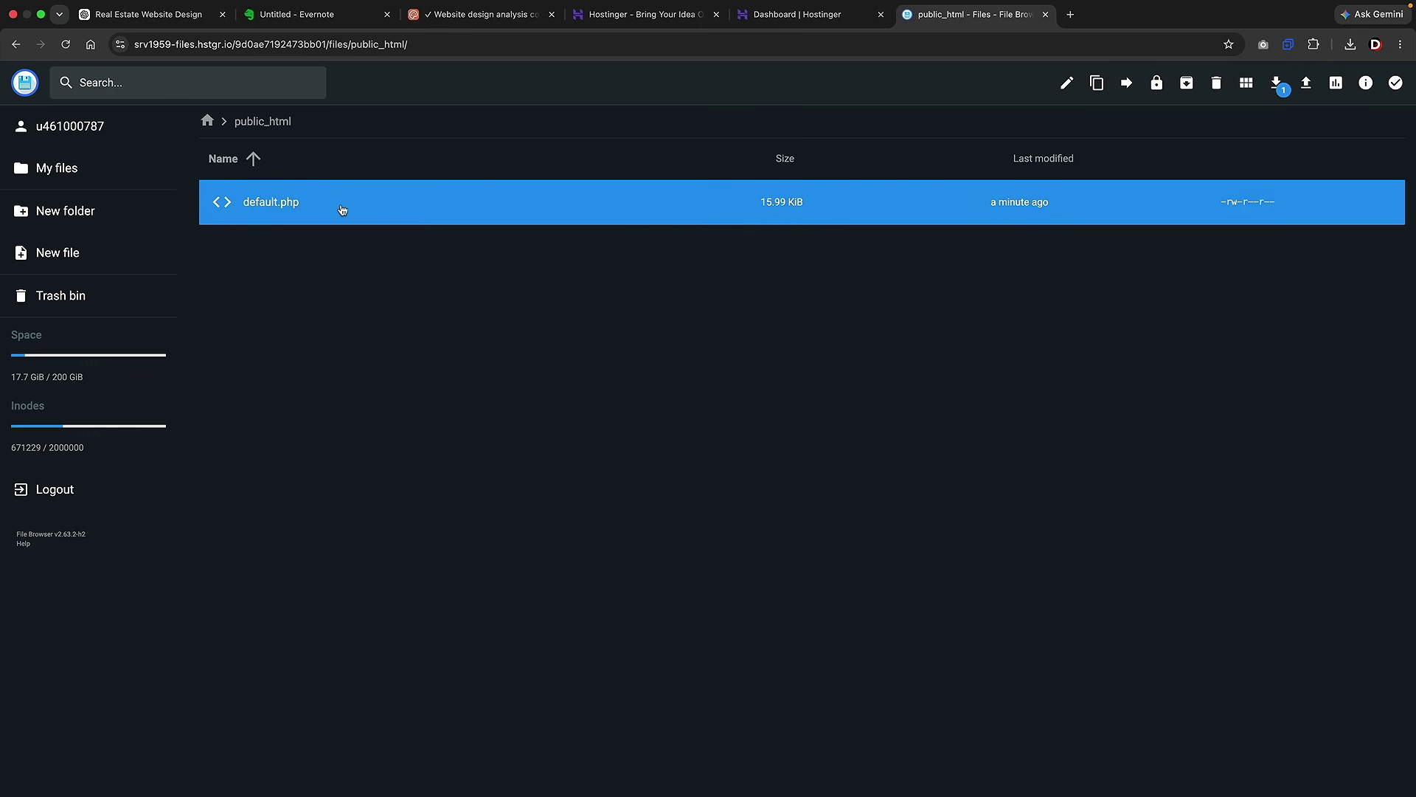
pyautogui.rightClick(341, 209)
pyautogui.click(389, 347)
pyautogui.click(804, 458)
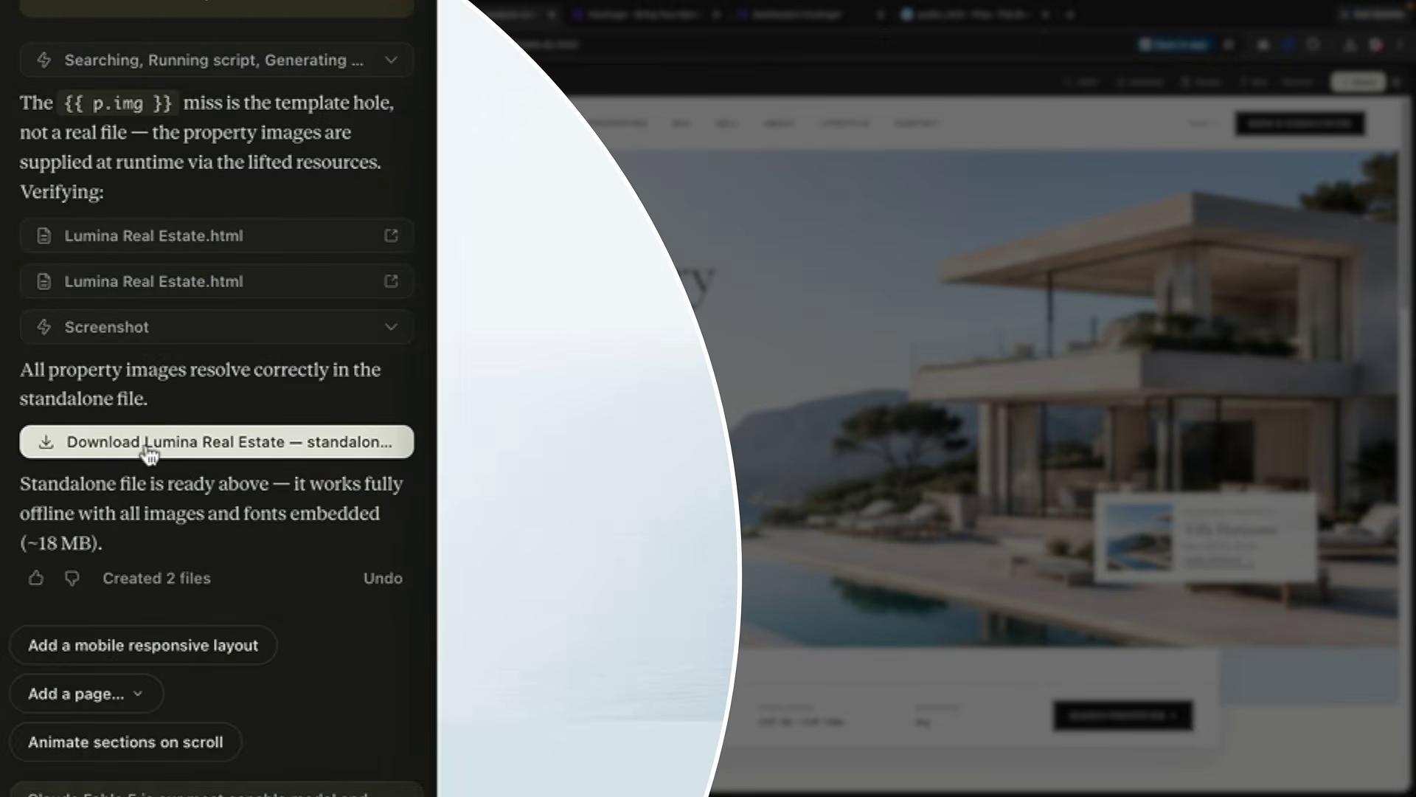
# - Download the standalone Lumina Real Estate.html from Claude Design and upload it to the site's public_html folder
pyautogui.click(155, 449)
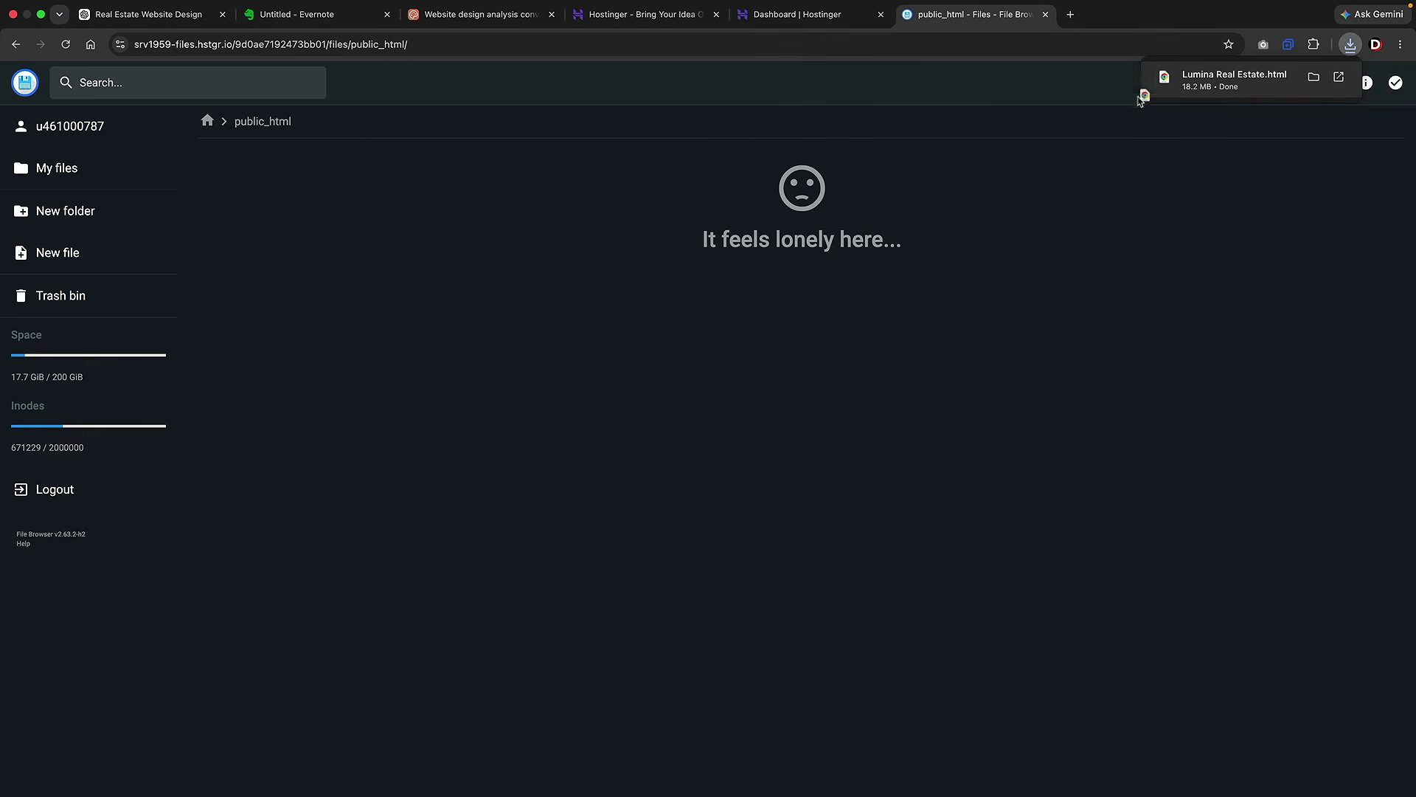
pyautogui.moveTo(1140, 100); pyautogui.dragTo(804, 251)
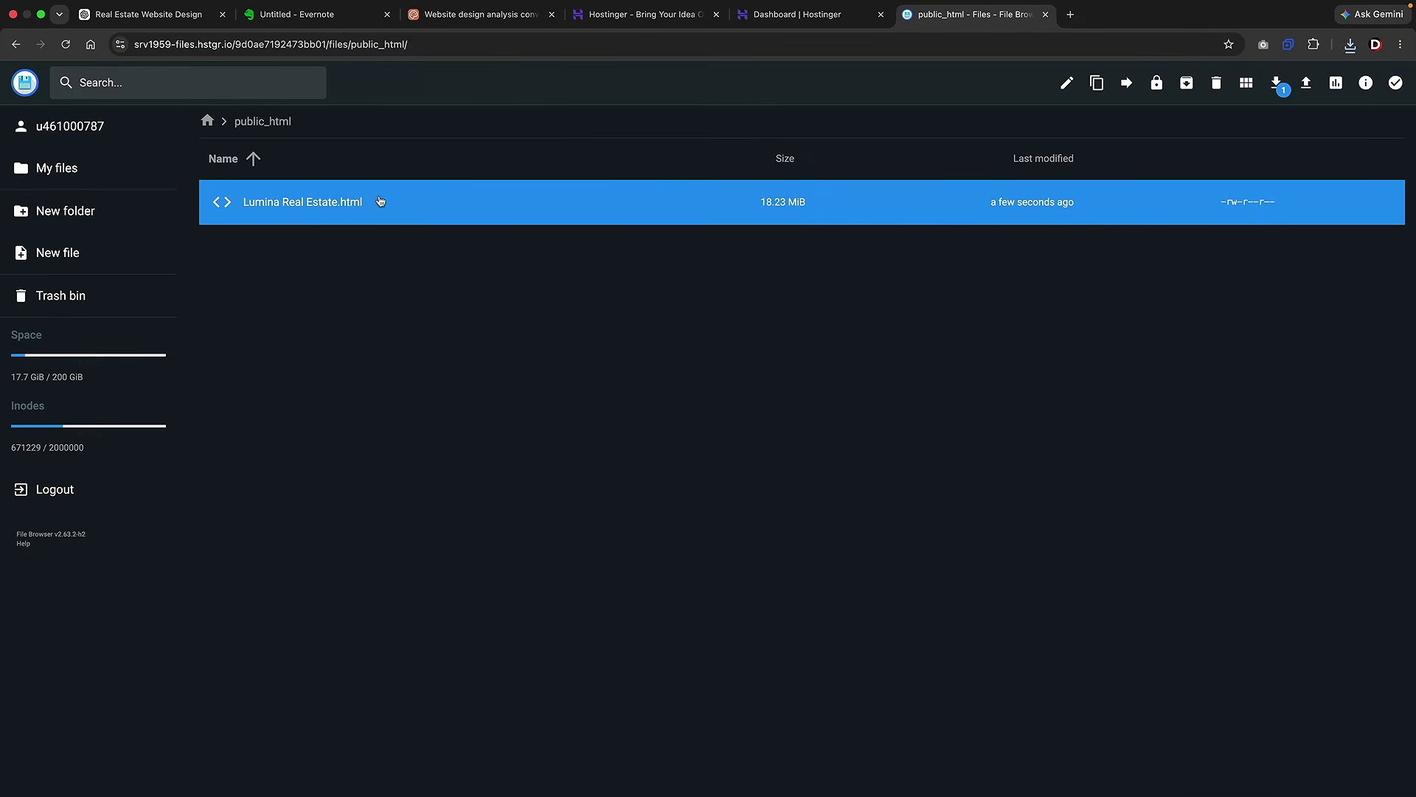
# - Rename the uploaded HTML file in public_html to index.html
pyautogui.rightClick(380, 202)
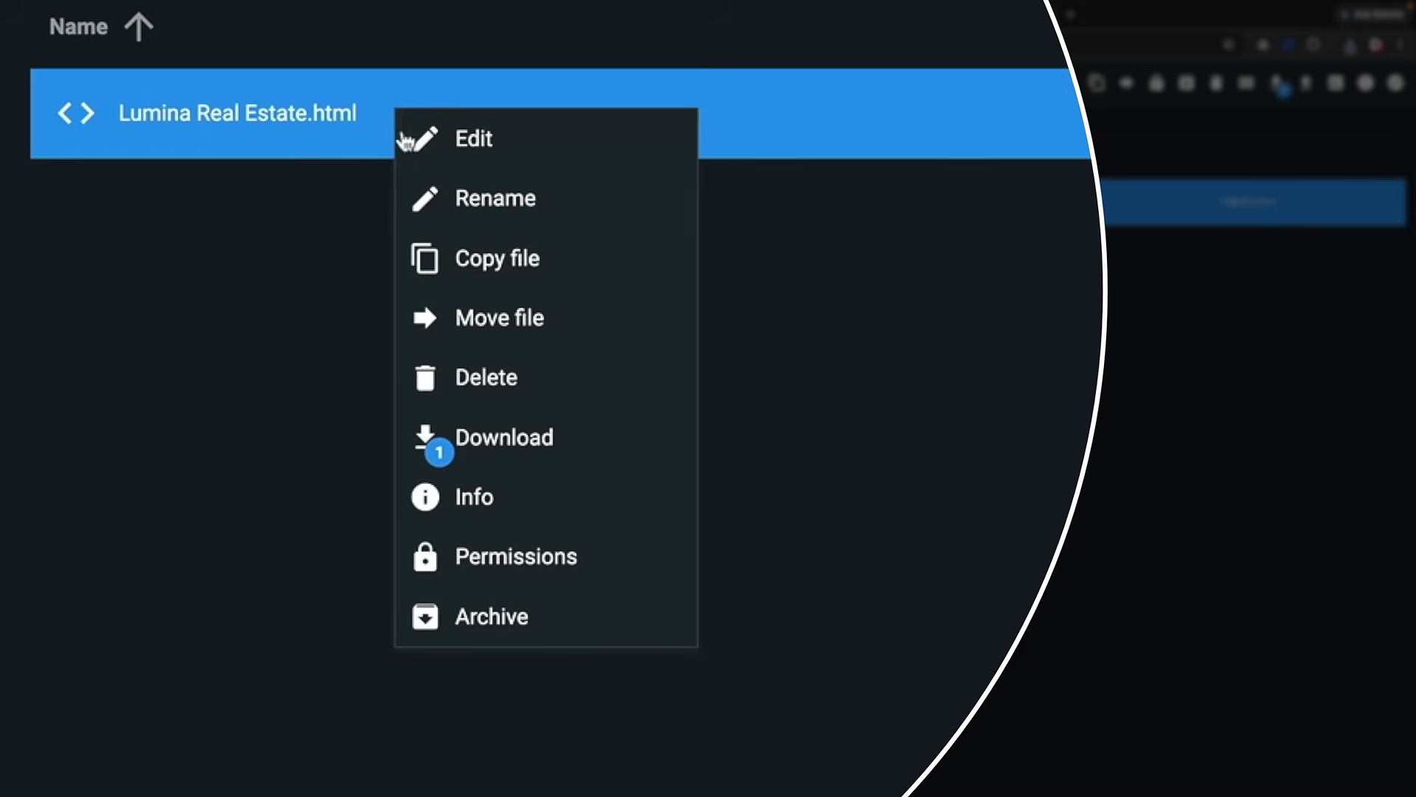
pyautogui.click(467, 199)
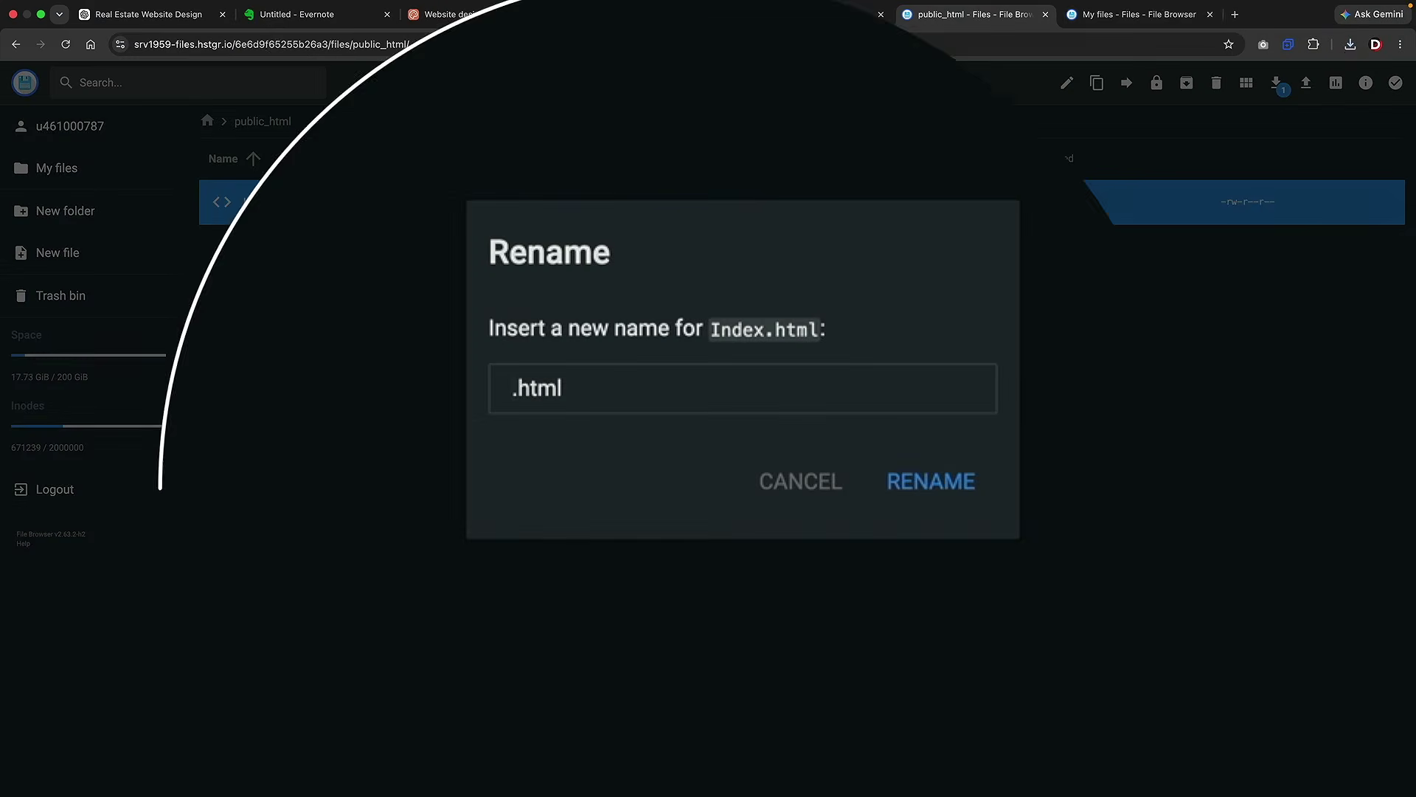
pyautogui.write('index')
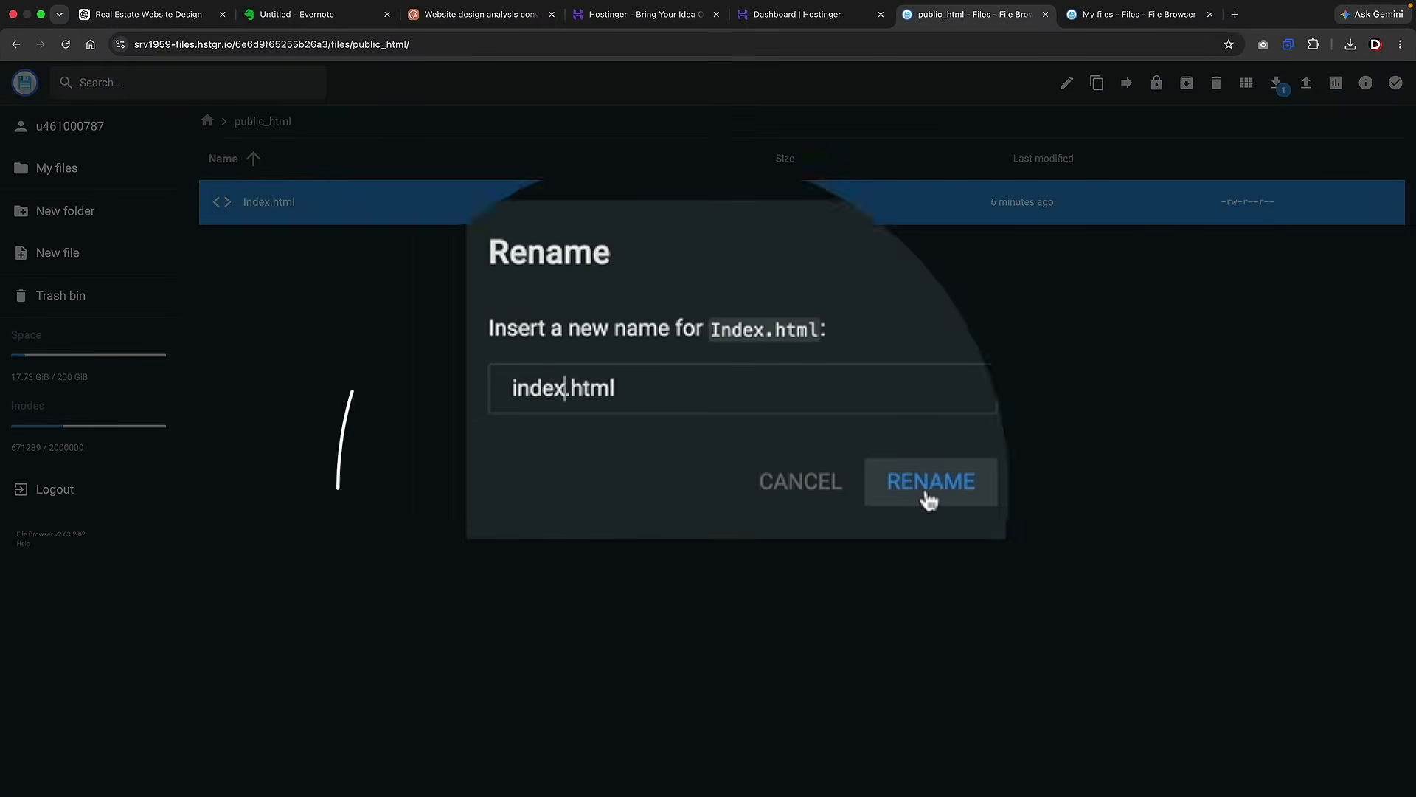
pyautogui.click(928, 498)
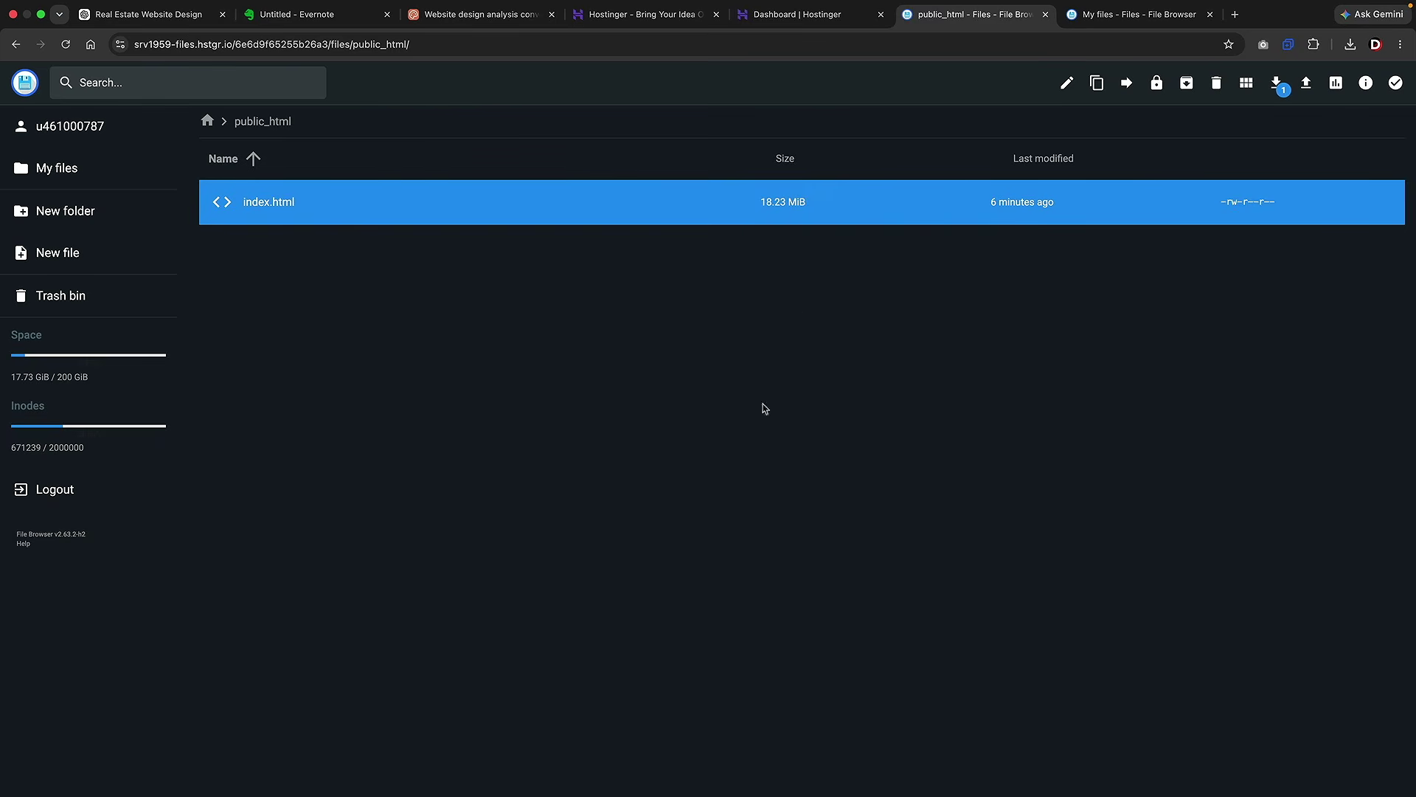
# - Open the live site from the Hostinger dashboard and examine the published page's hero, residences and founder sections
pyautogui.click(835, 18)
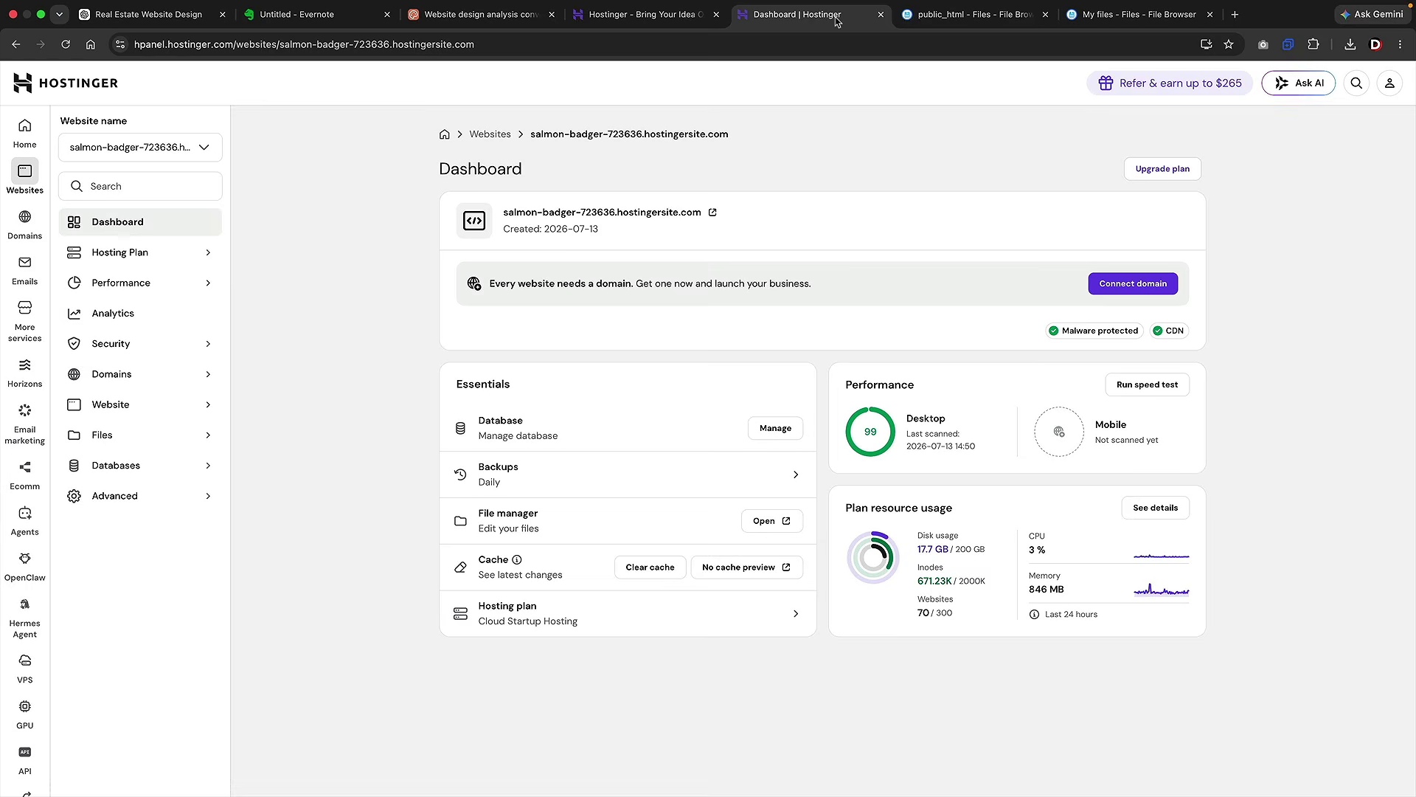
pyautogui.click(713, 213)
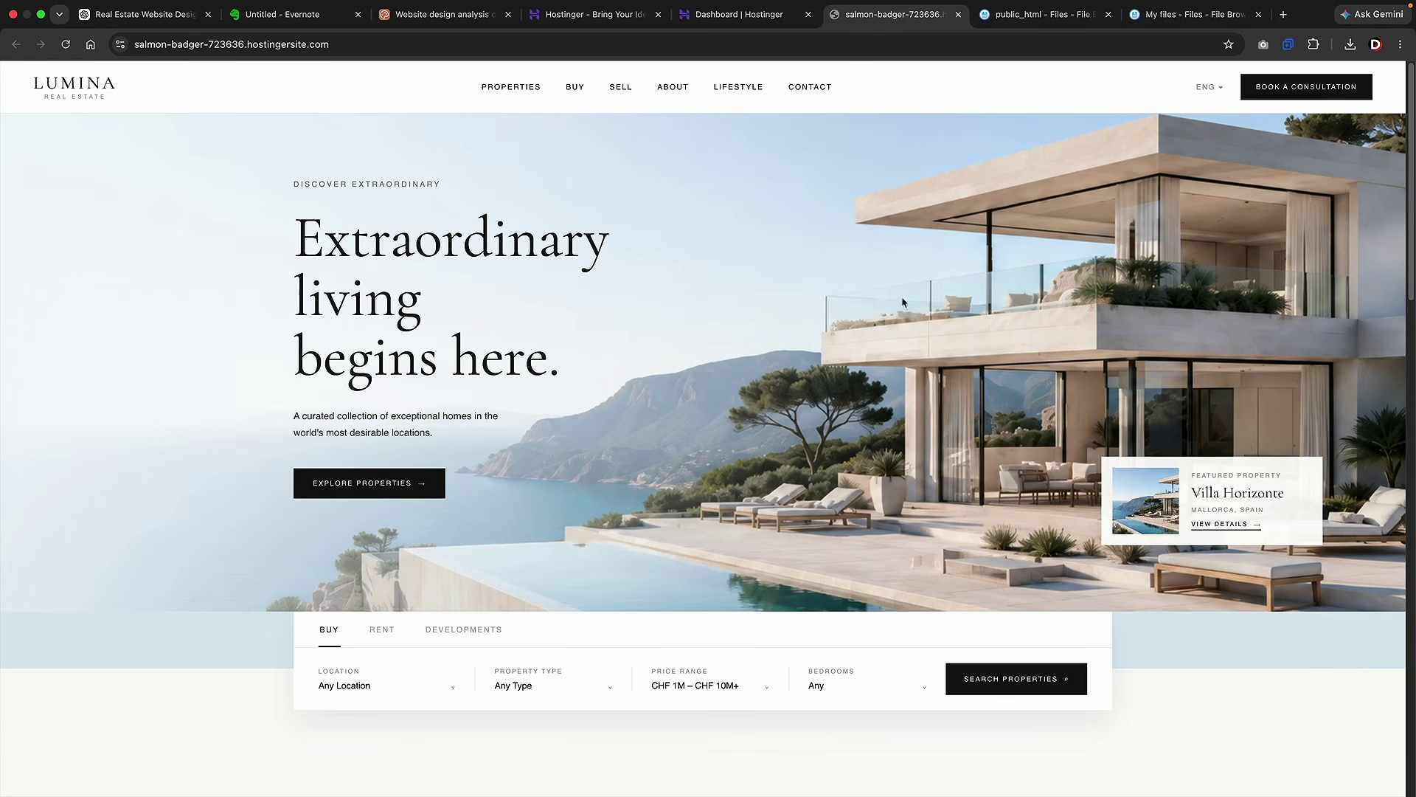
pyautogui.scroll(-4, 967, 320)
pyautogui.scroll(-12, 965, 316)
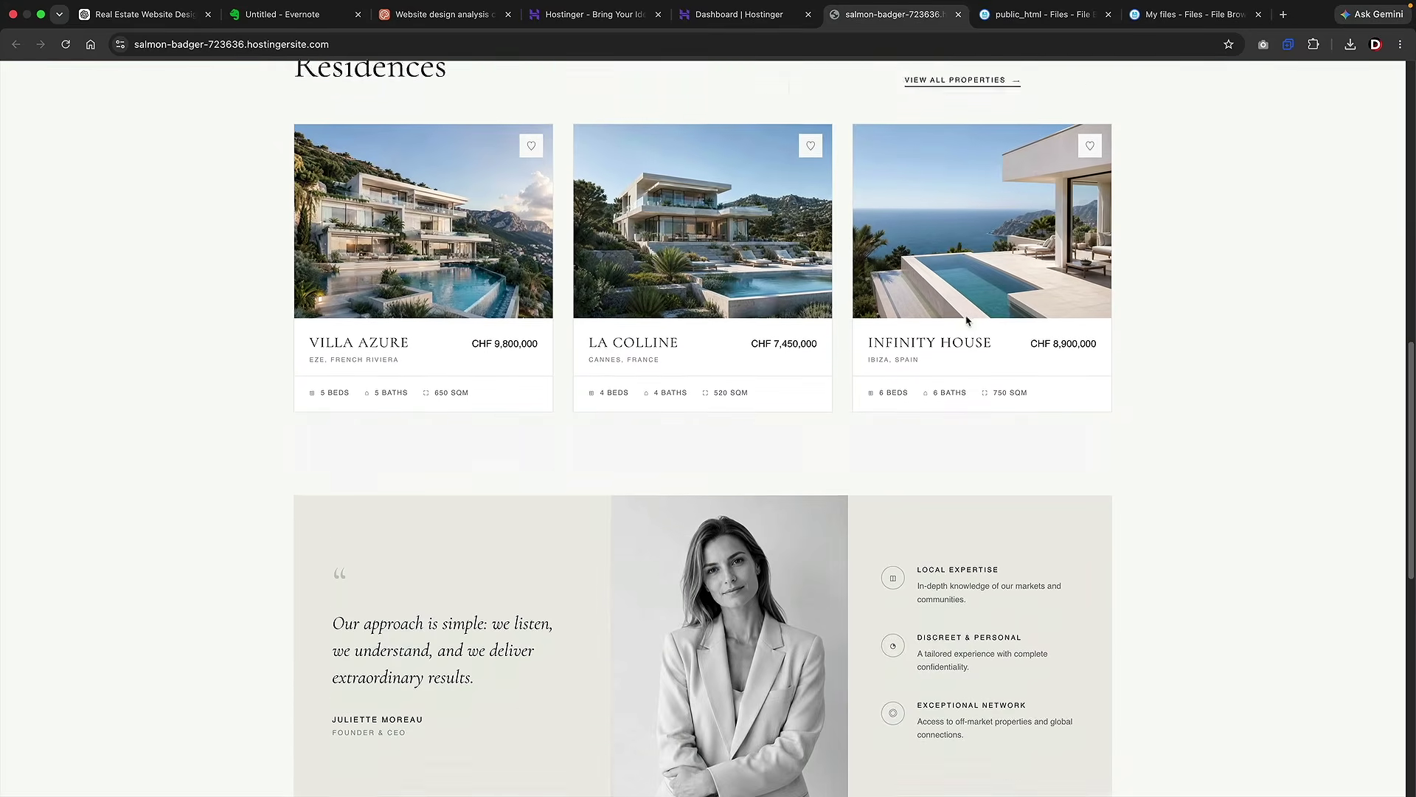
pyautogui.scroll(15, 974, 355)
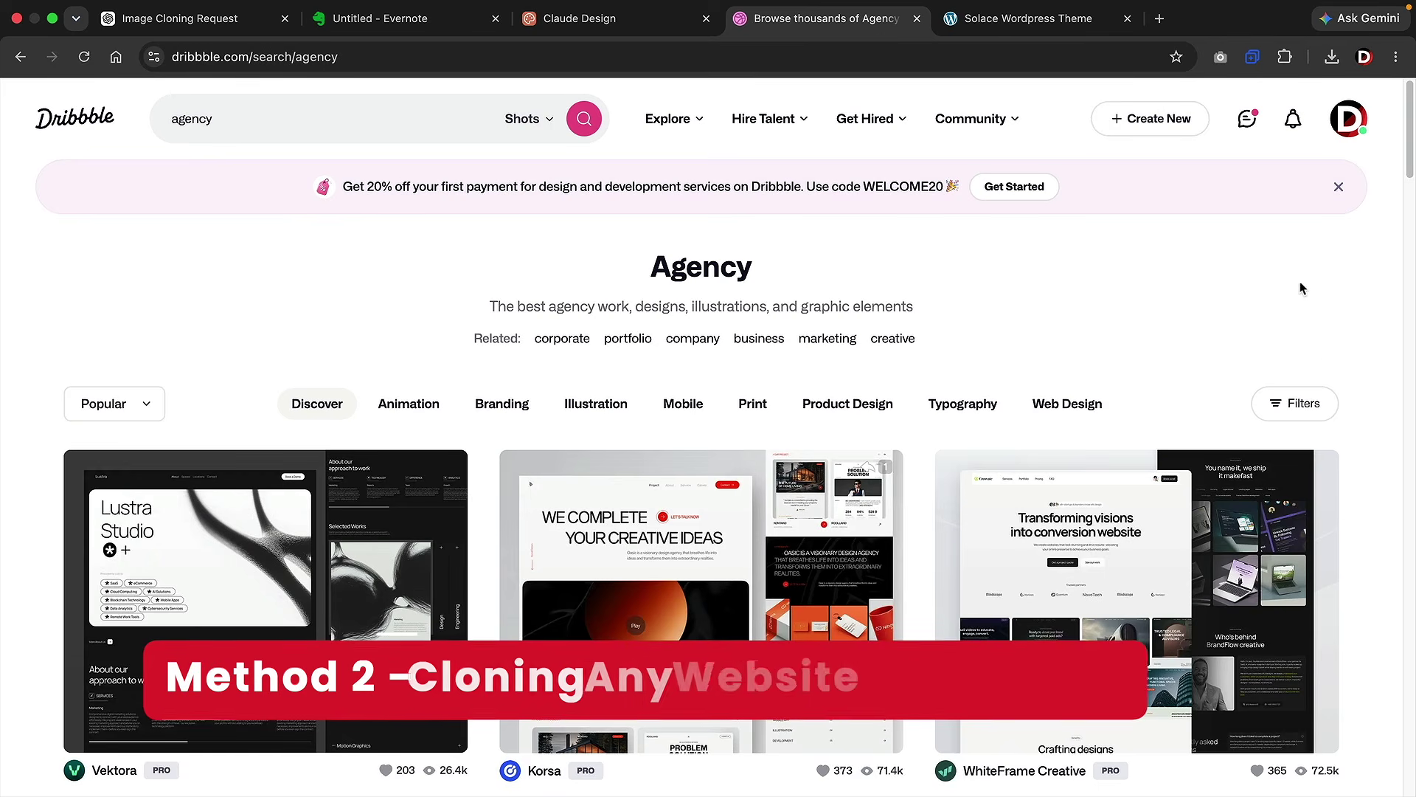
# - Browse the Dribbble agency search results for a website design to clone
pyautogui.scroll(-3, 1340, 347)
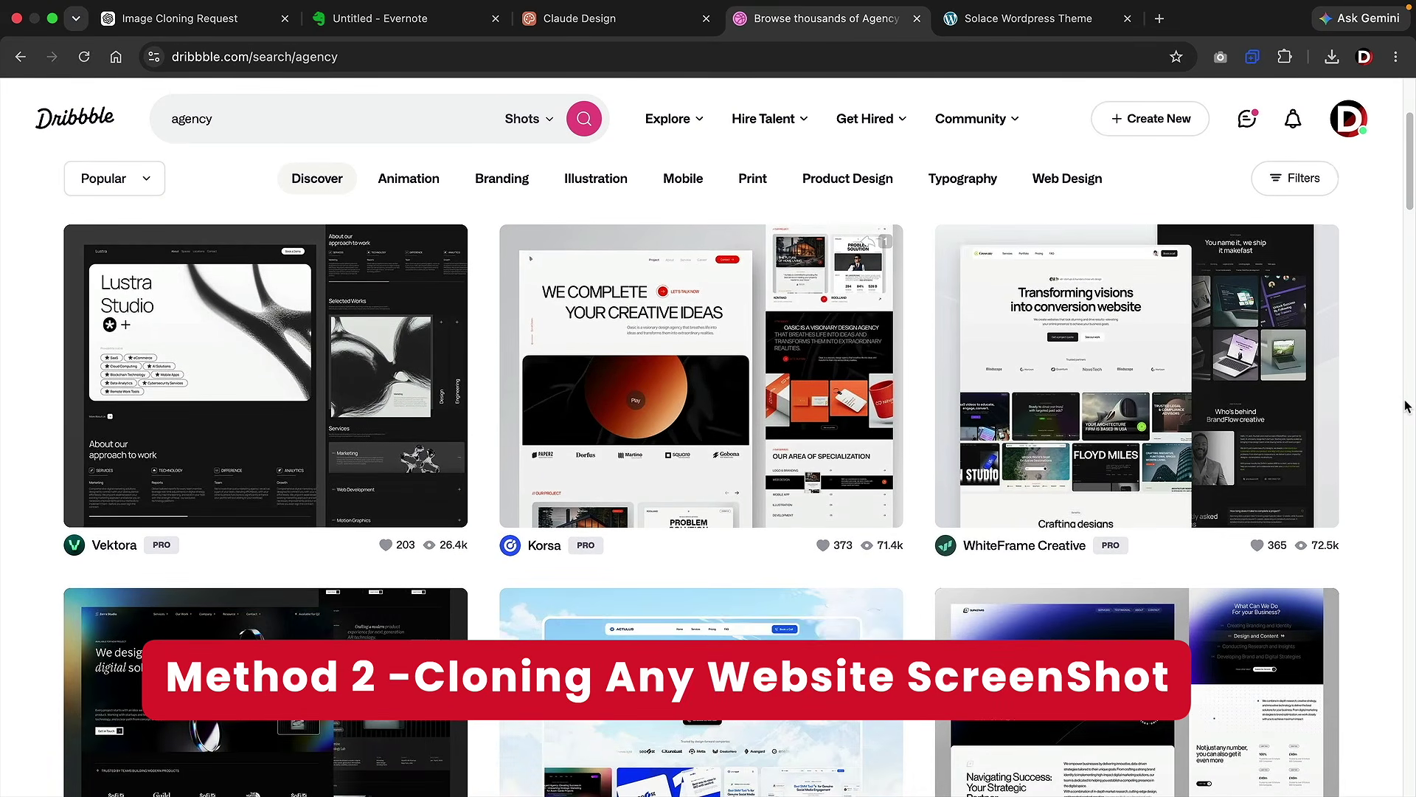
pyautogui.scroll(-4, 1411, 409)
pyautogui.scroll(-14, 1405, 405)
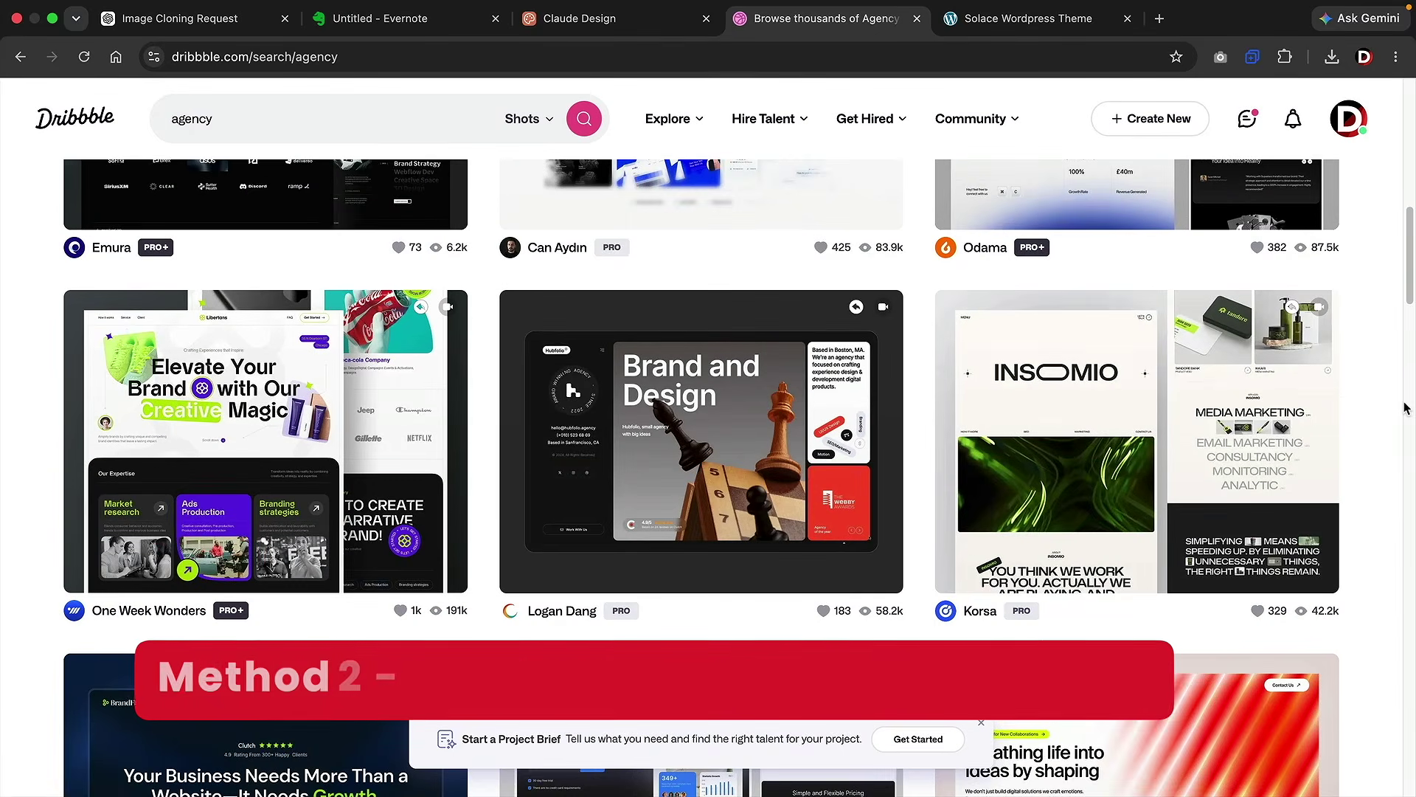
pyautogui.scroll(-5, 1405, 406)
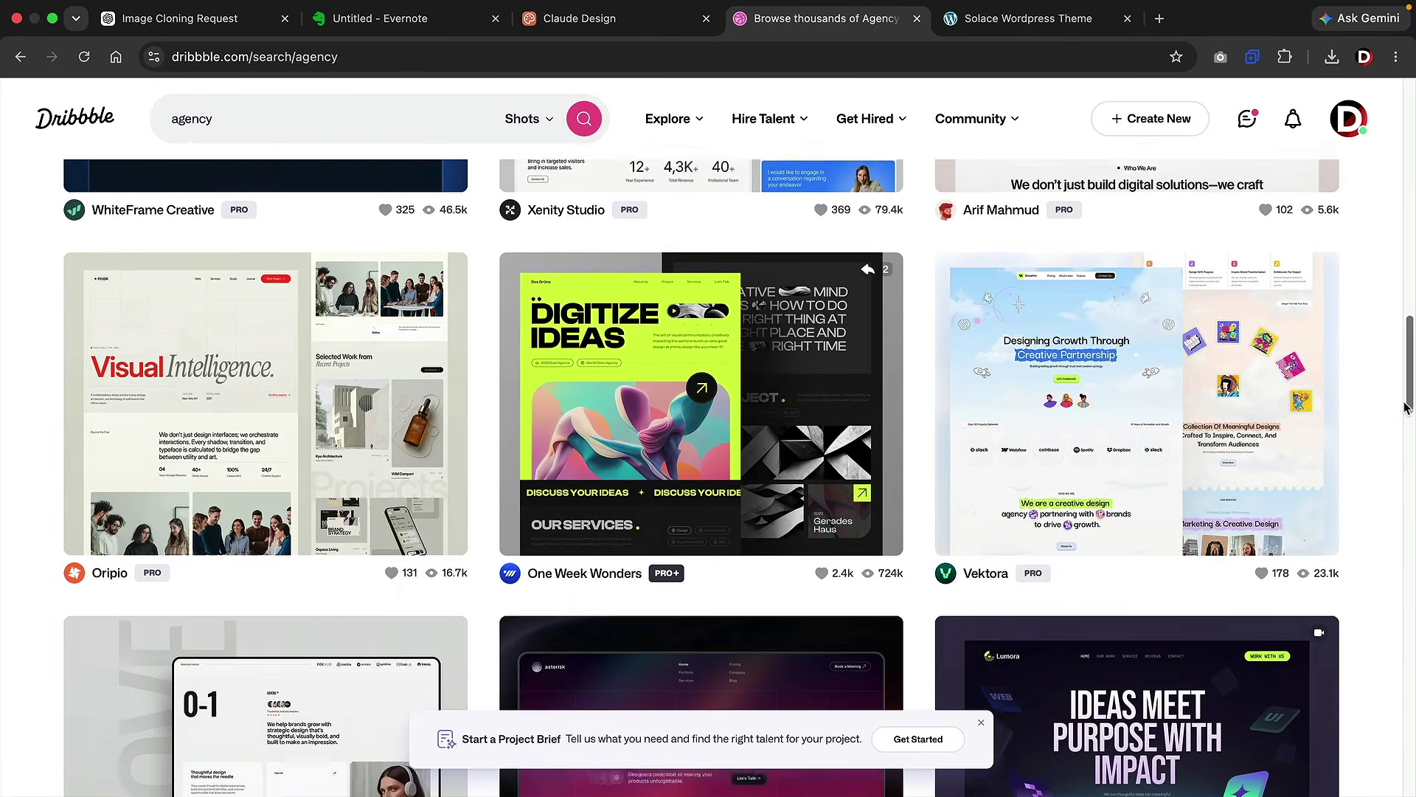
# - Switch to the Solace WordPress theme site and browse its starter templates filtered to Pro
pyautogui.click(1029, 17)
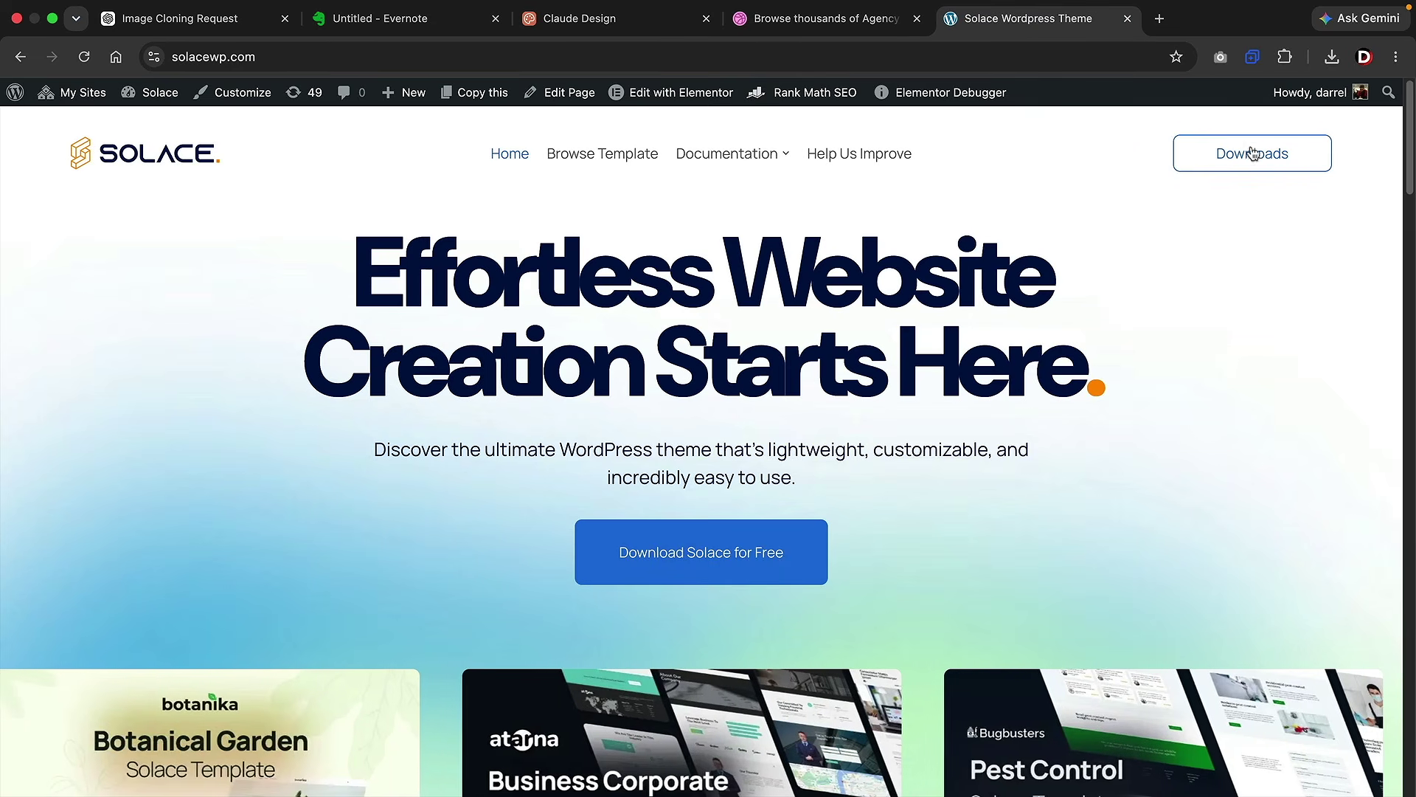
pyautogui.click(619, 157)
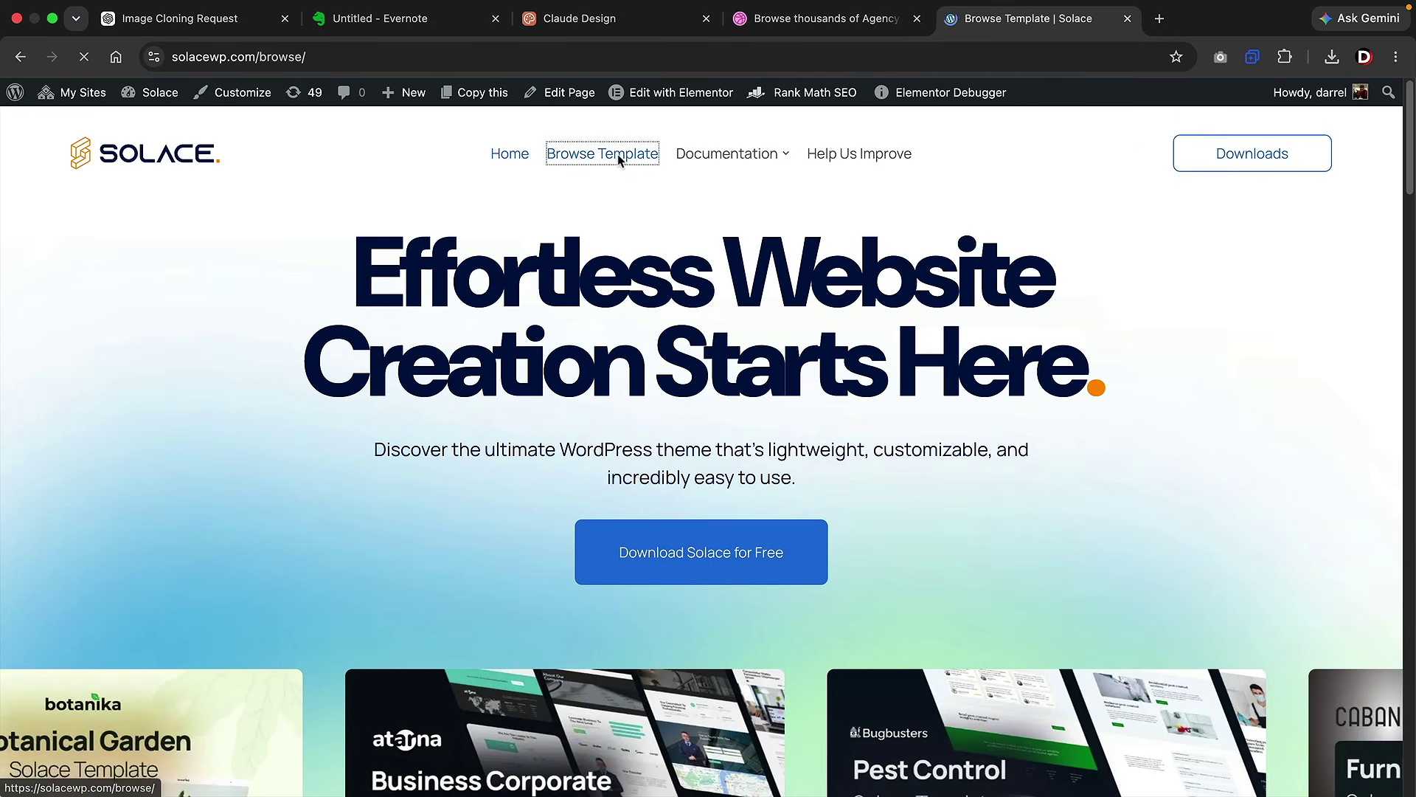
pyautogui.click(1261, 258)
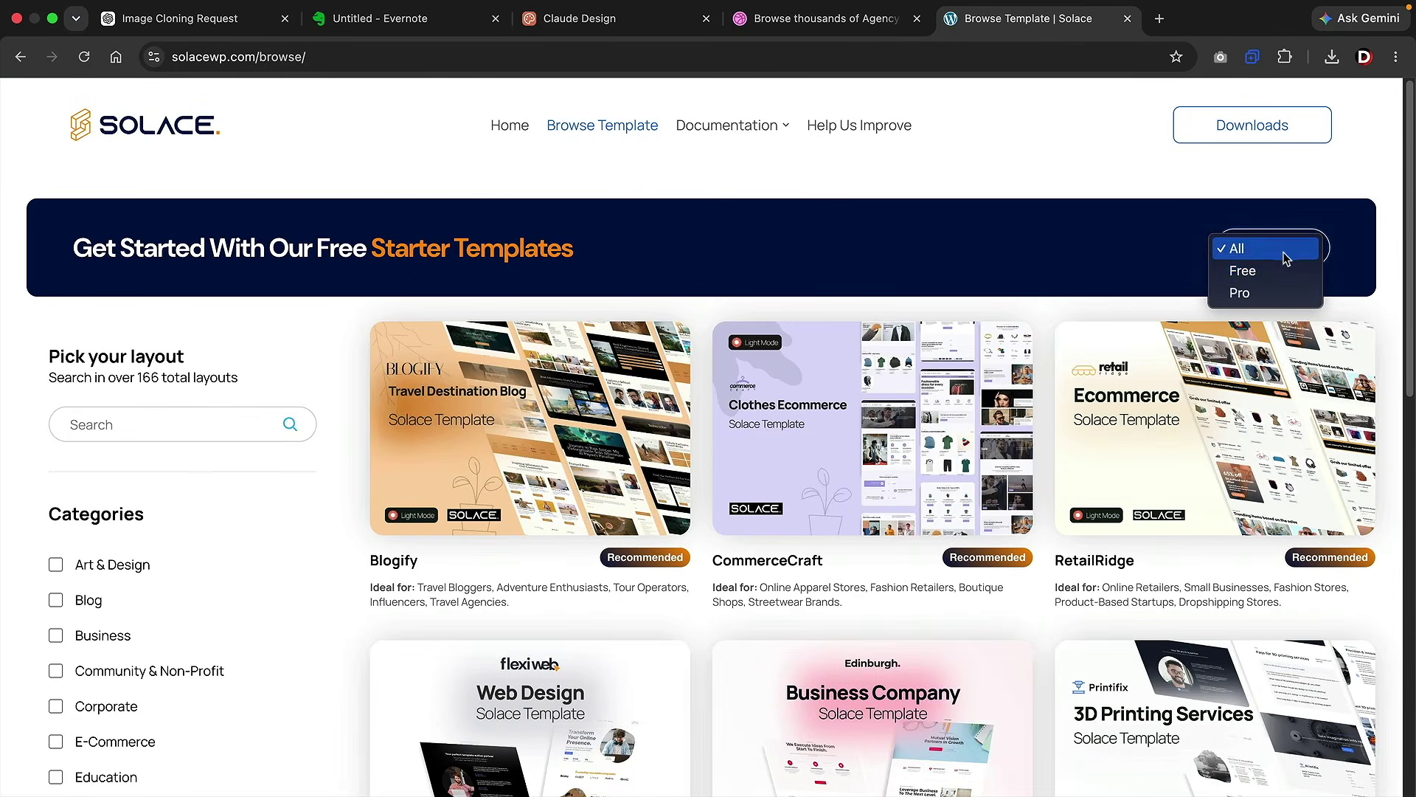
pyautogui.click(1267, 293)
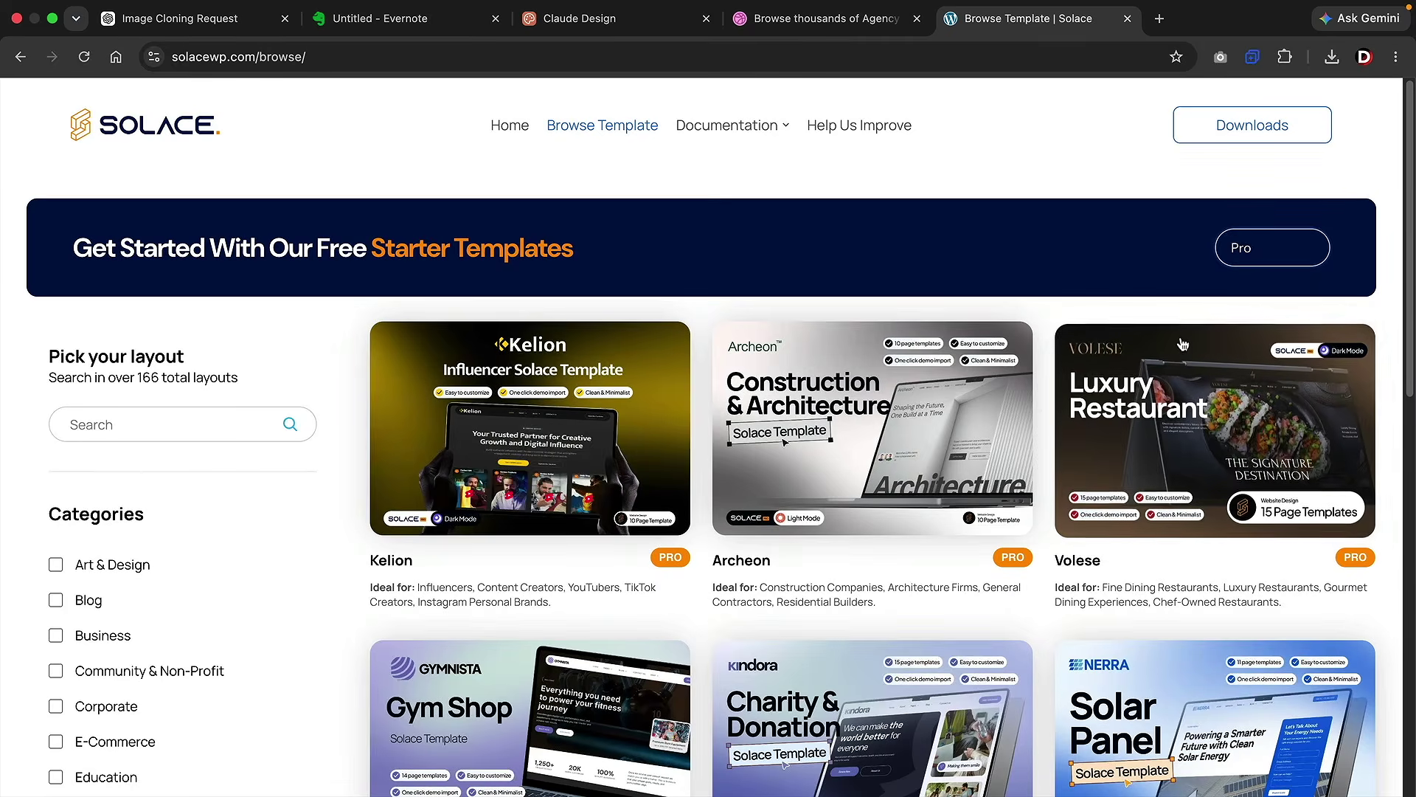
pyautogui.scroll(-5, 1173, 325)
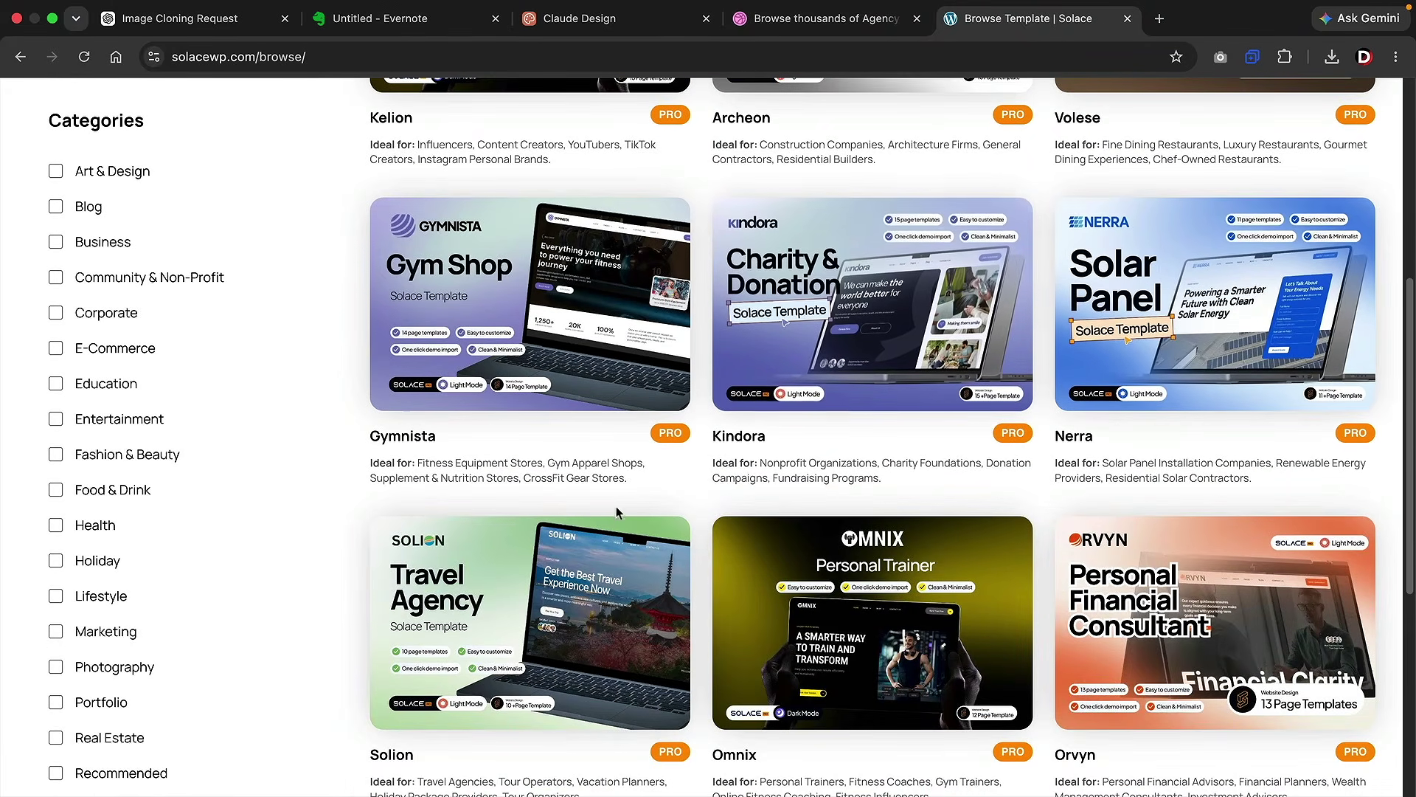
# - Open the Orvyn personal financial consultant template from the Solace starter list and examine its page from hero to footer
pyautogui.scroll(-4, 863, 538)
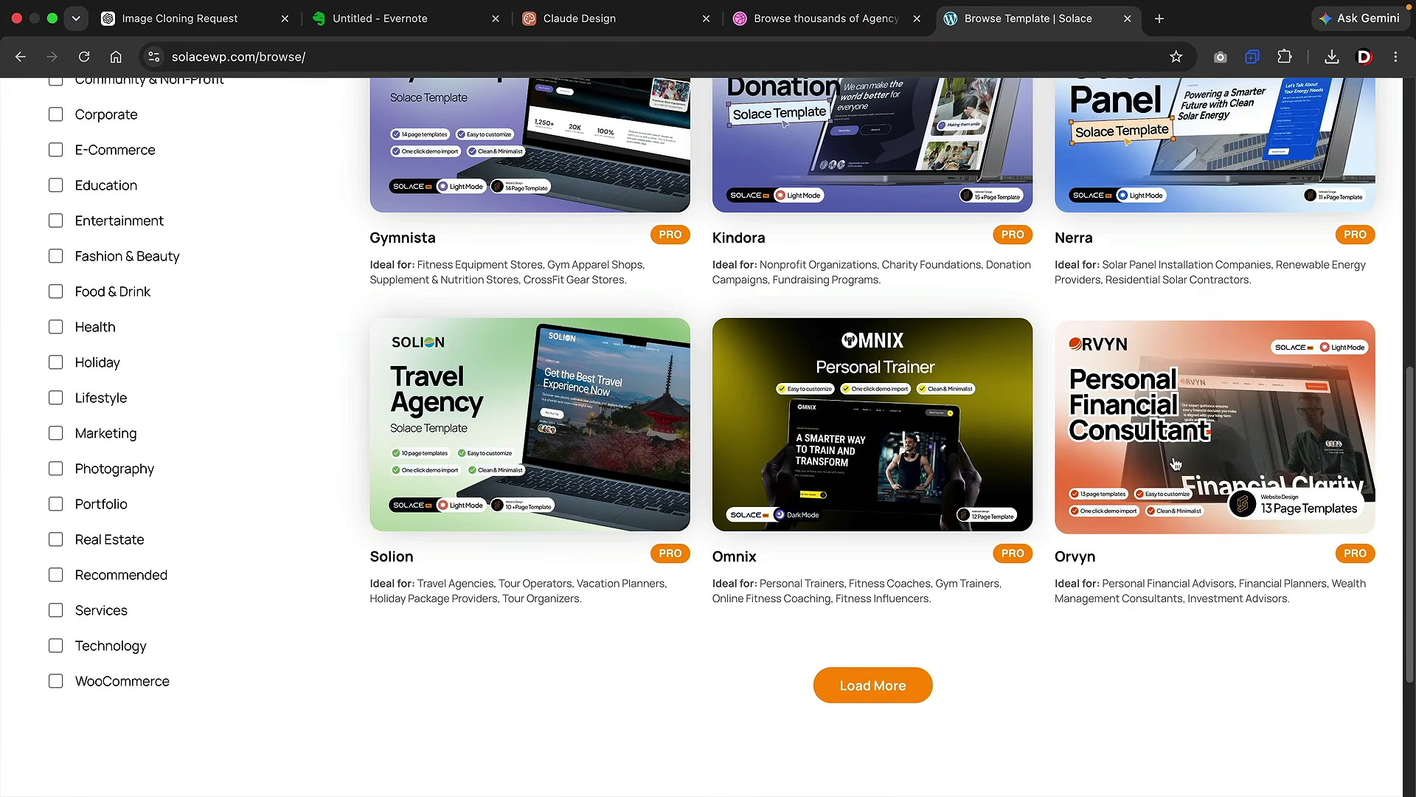
pyautogui.click(1231, 427)
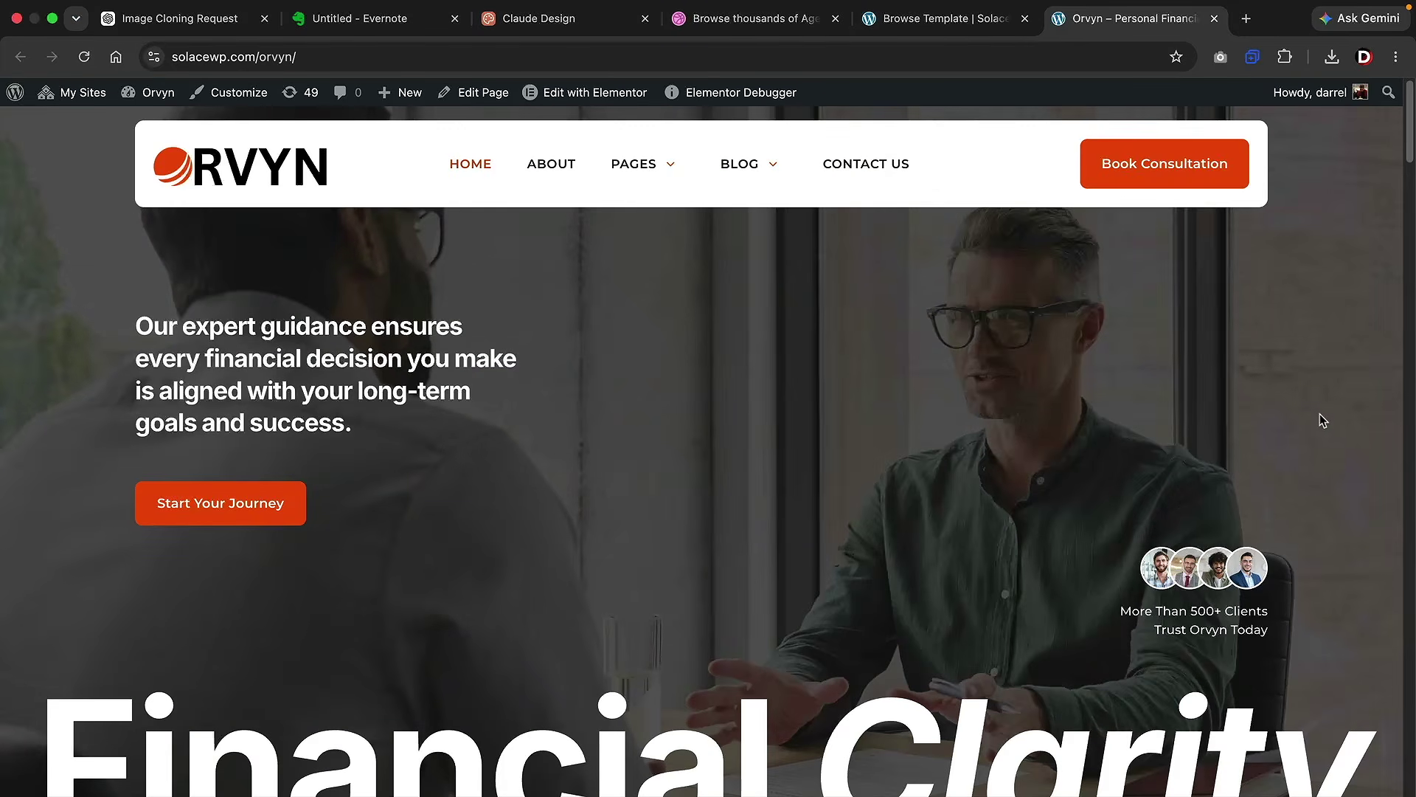
pyautogui.scroll(-10, 1318, 415)
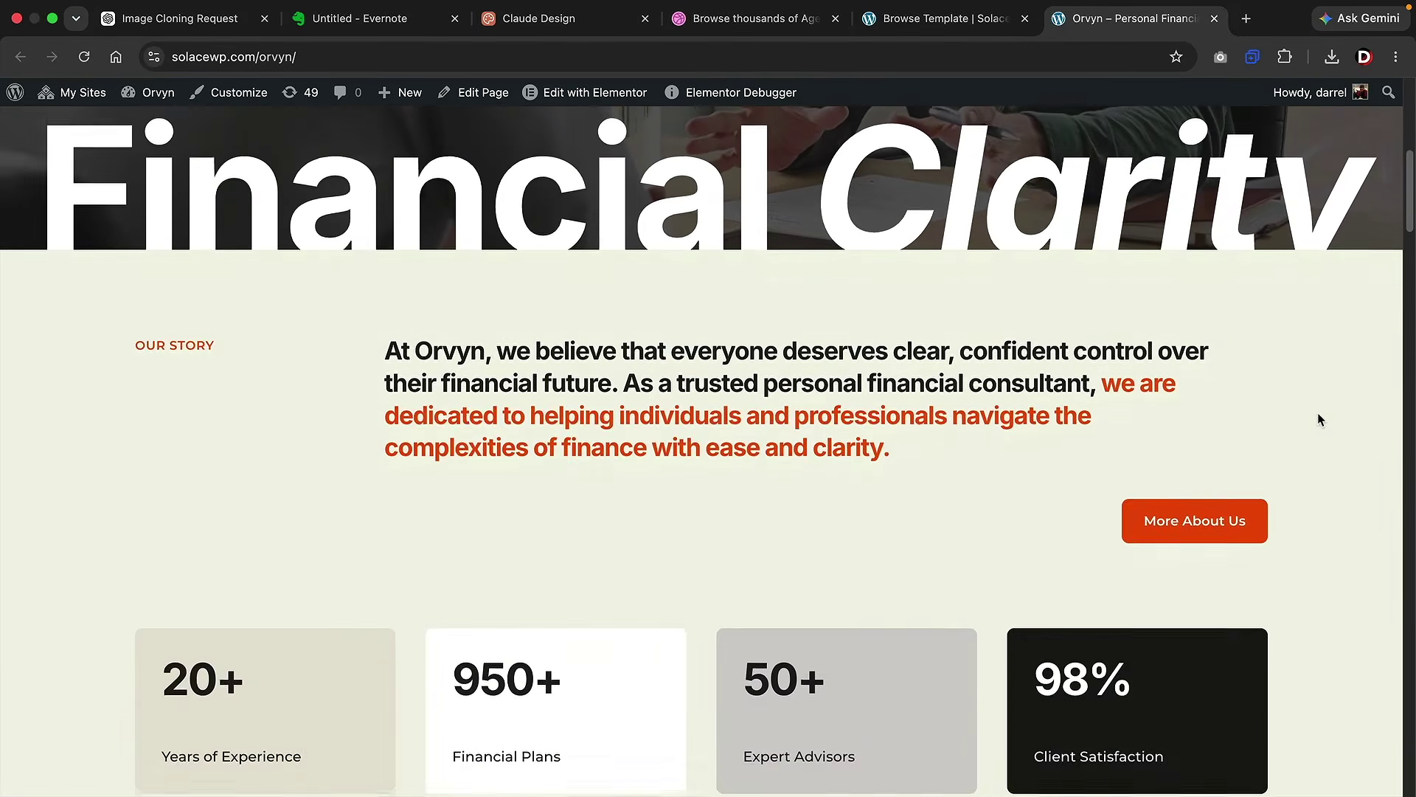
pyautogui.scroll(-12, 1317, 414)
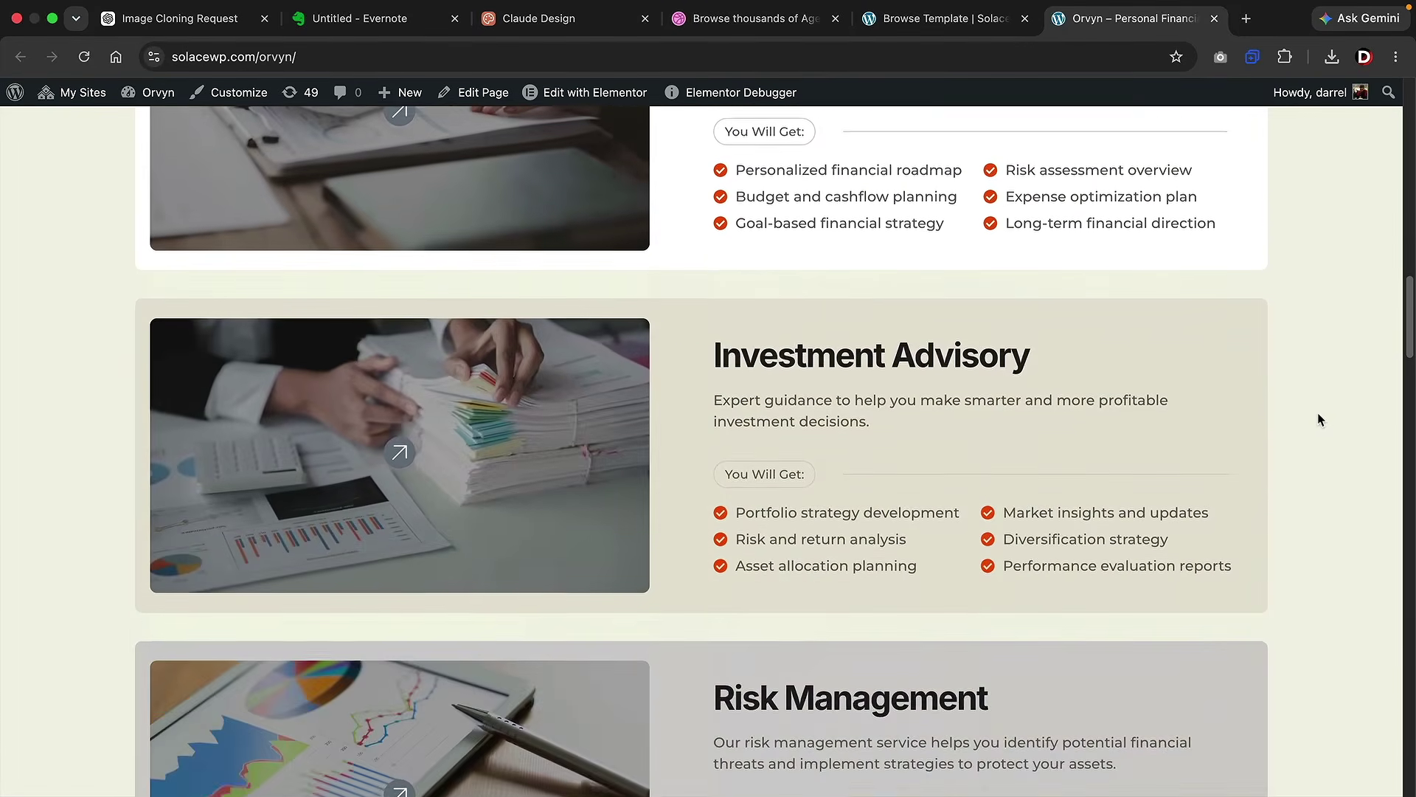
pyautogui.scroll(-12, 1318, 413)
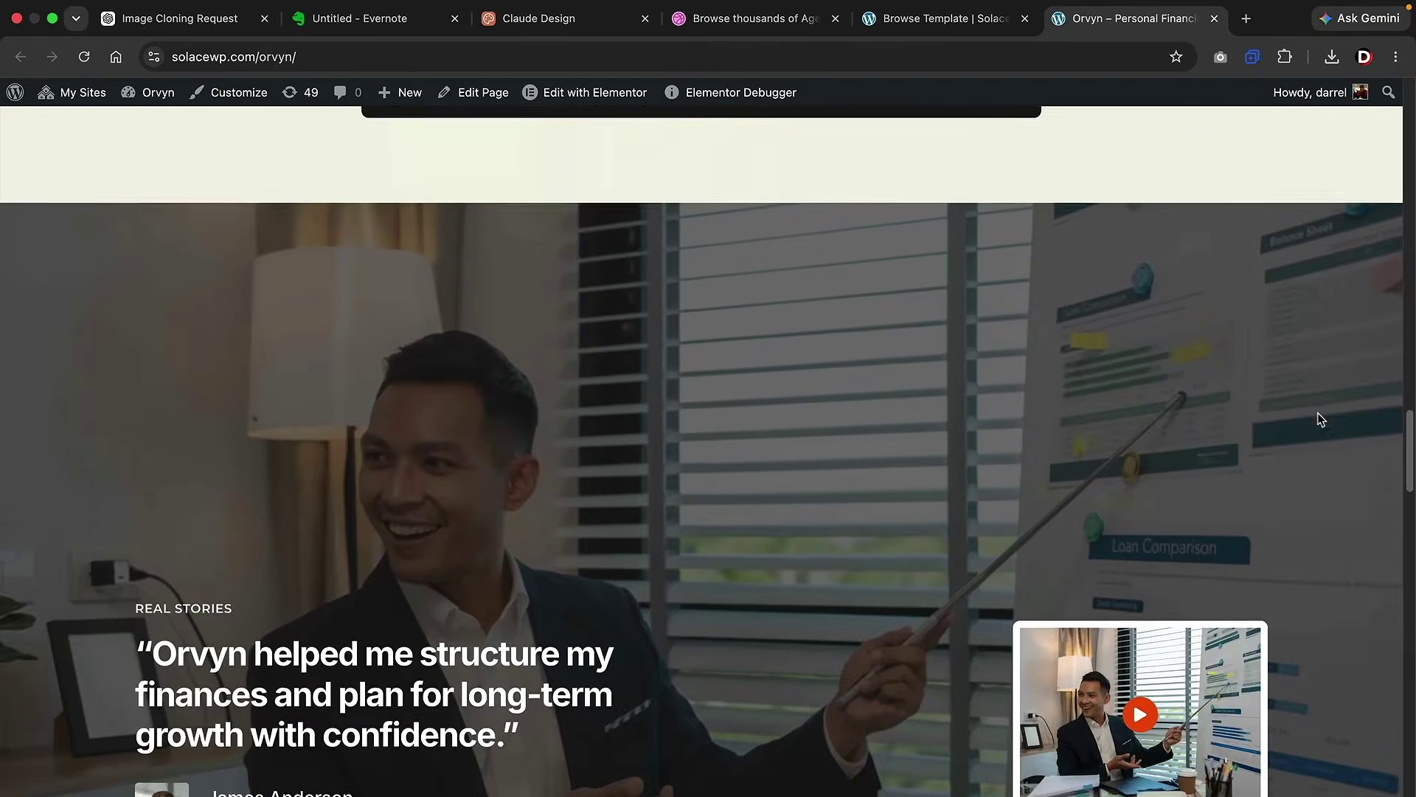
pyautogui.scroll(-12, 1320, 419)
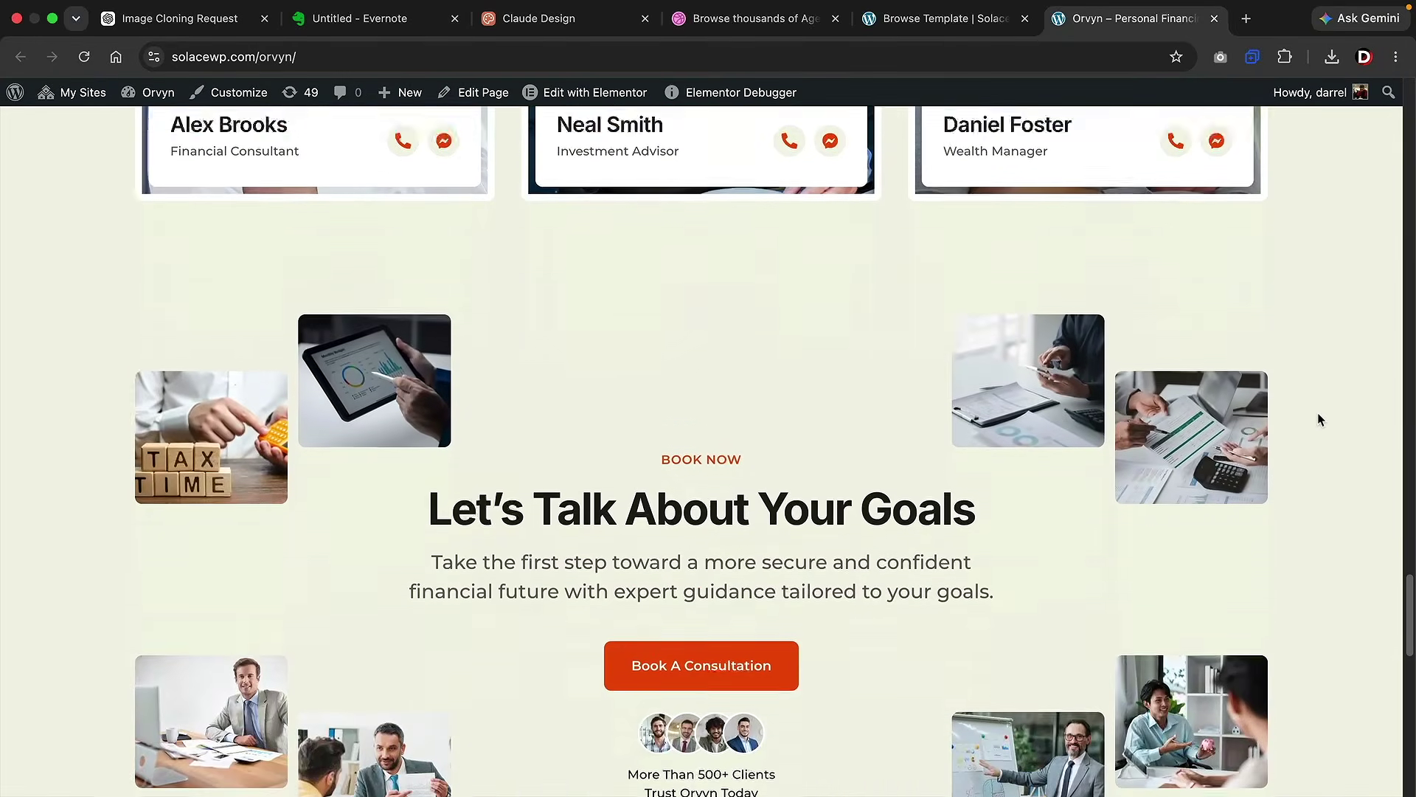
pyautogui.scroll(-3, 1317, 414)
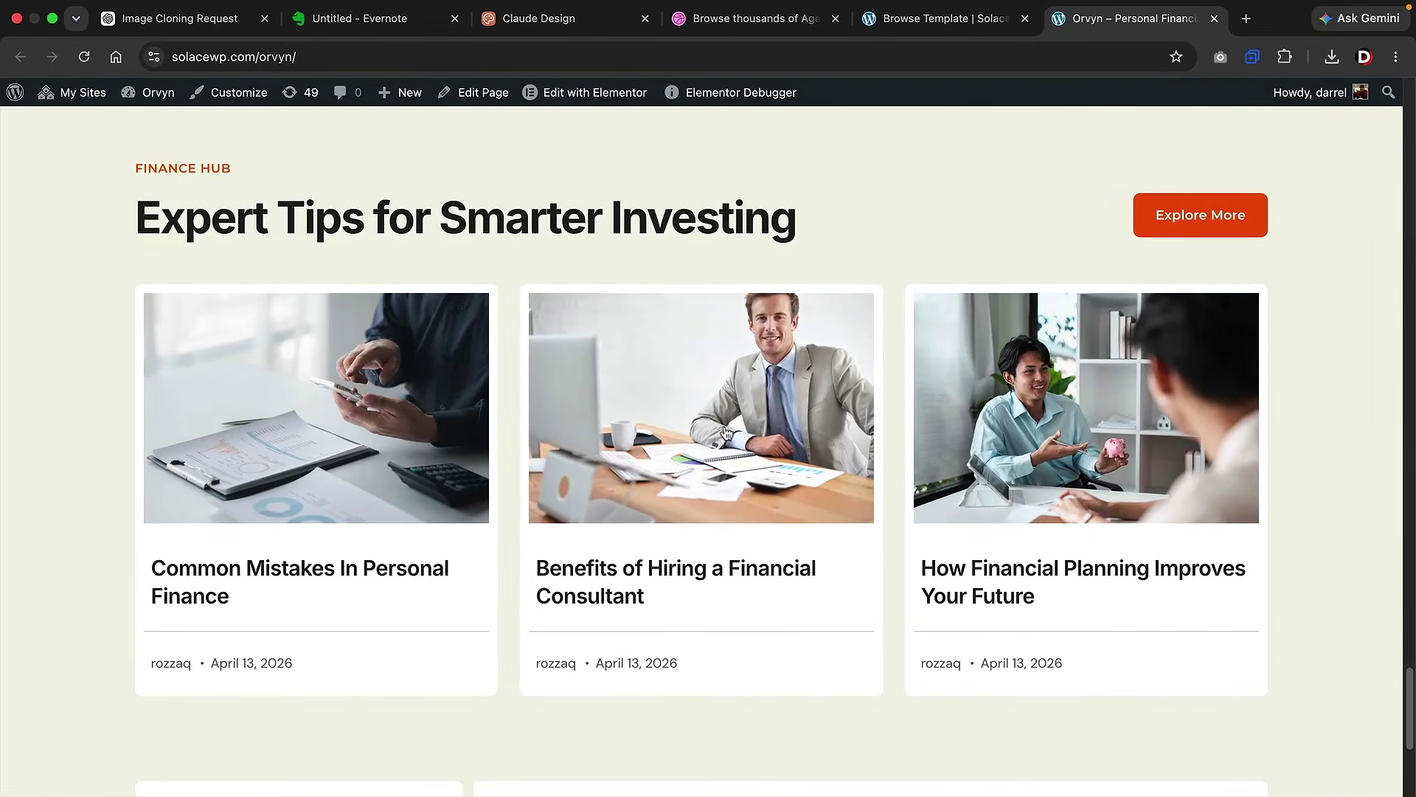
pyautogui.scroll(-5, 1308, 426)
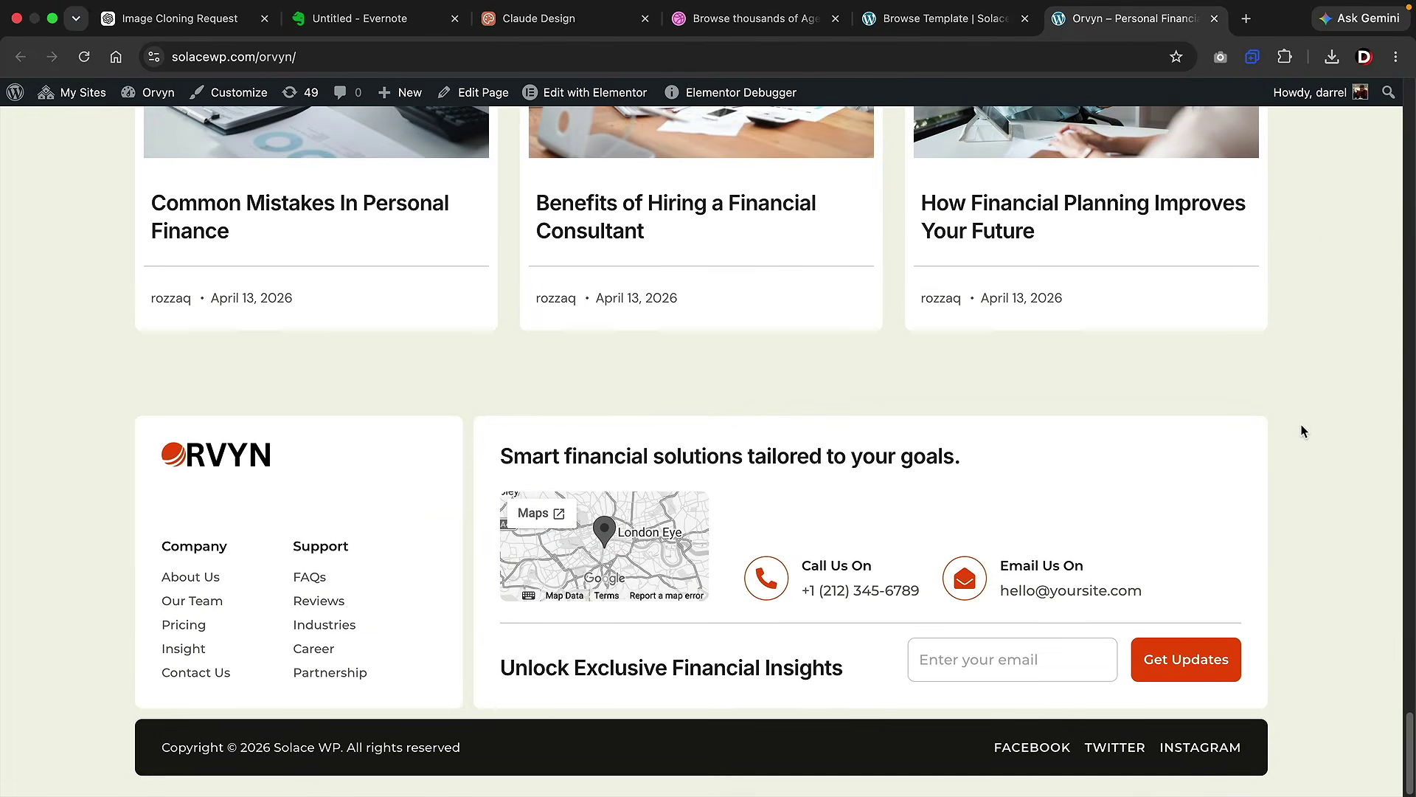
pyautogui.moveTo(1404, 750); pyautogui.dragTo(1410, 113)
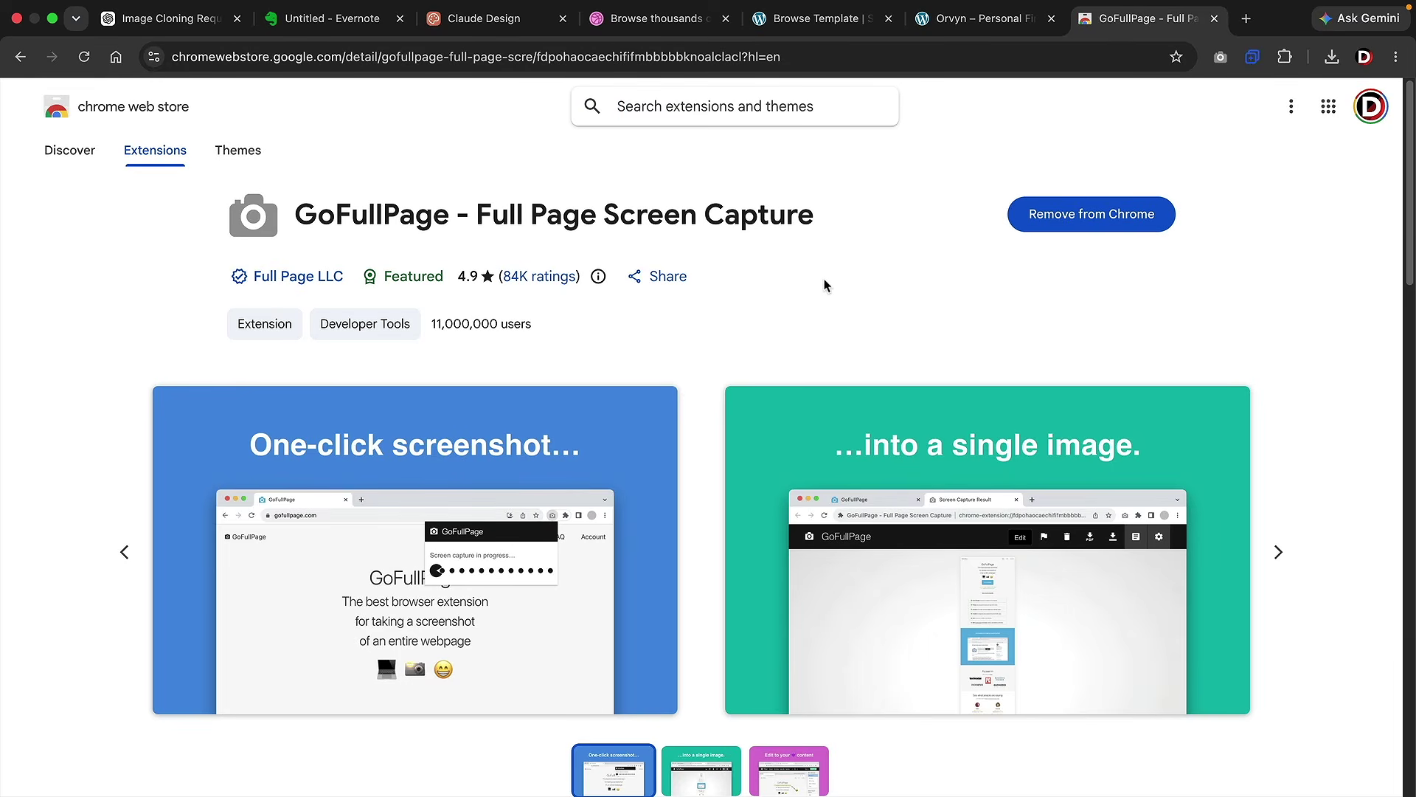
# - Capture the entire Orvyn page with the GoFullPage extension and download the screenshot as an image
pyautogui.moveTo(469, 217); pyautogui.dragTo(809, 215)
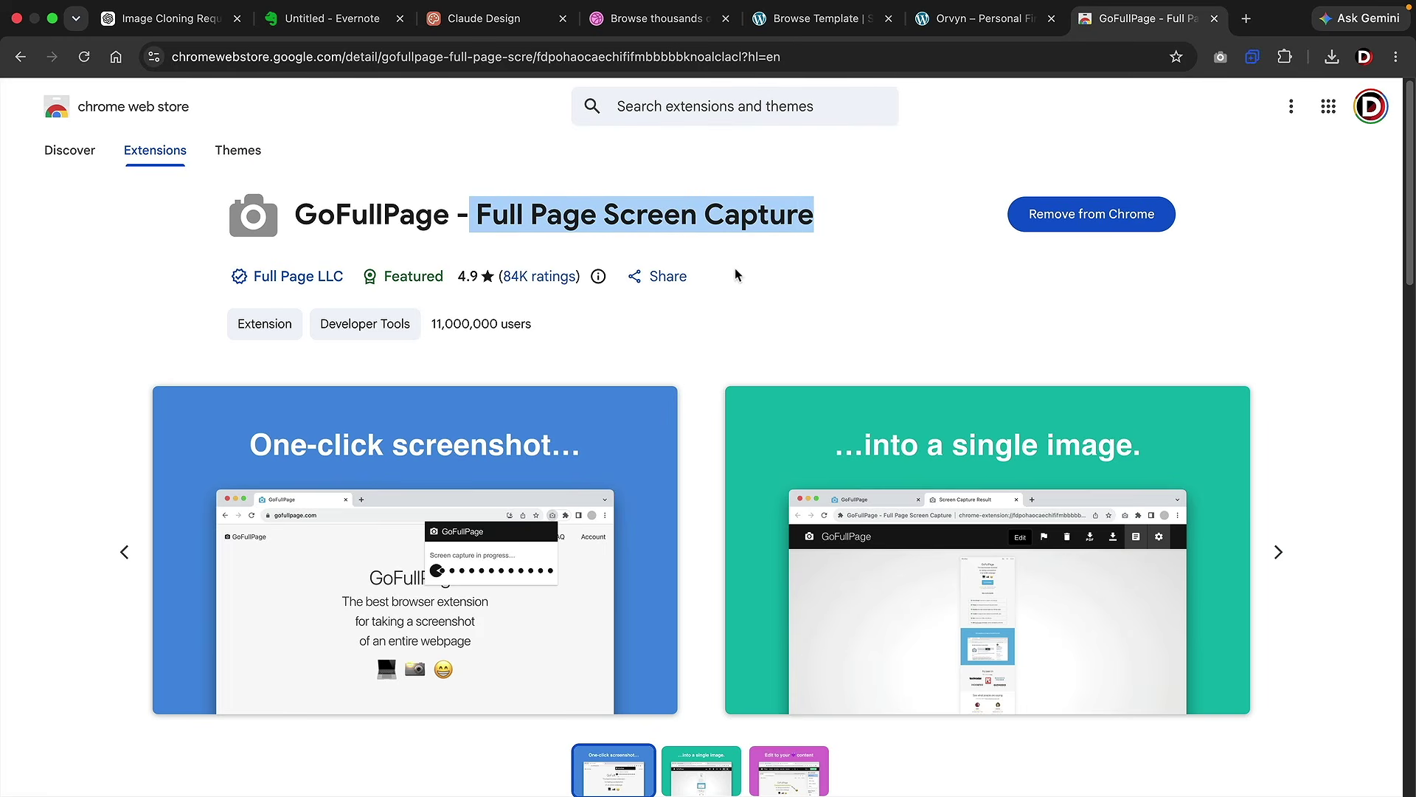
pyautogui.click(968, 25)
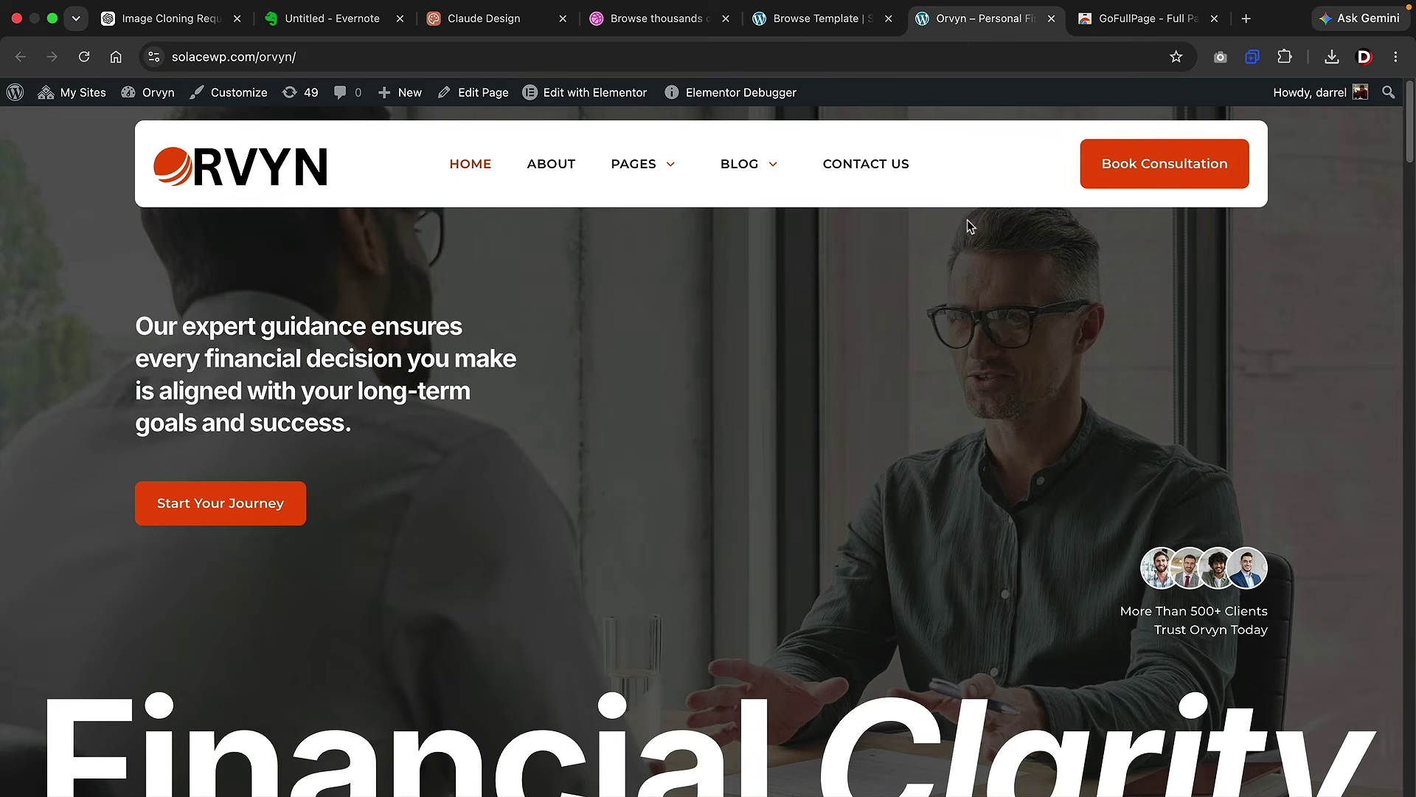
pyautogui.click(1221, 59)
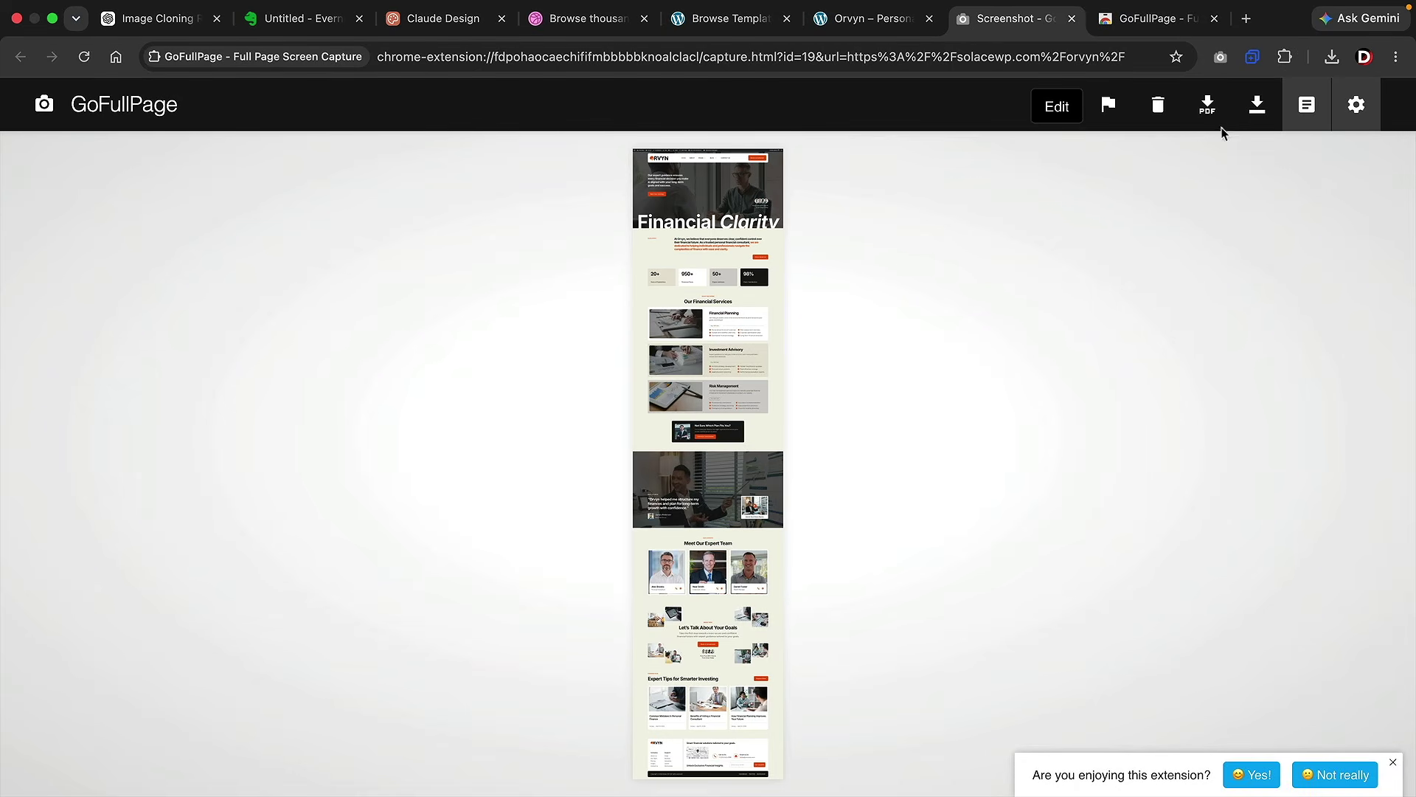
pyautogui.click(1258, 106)
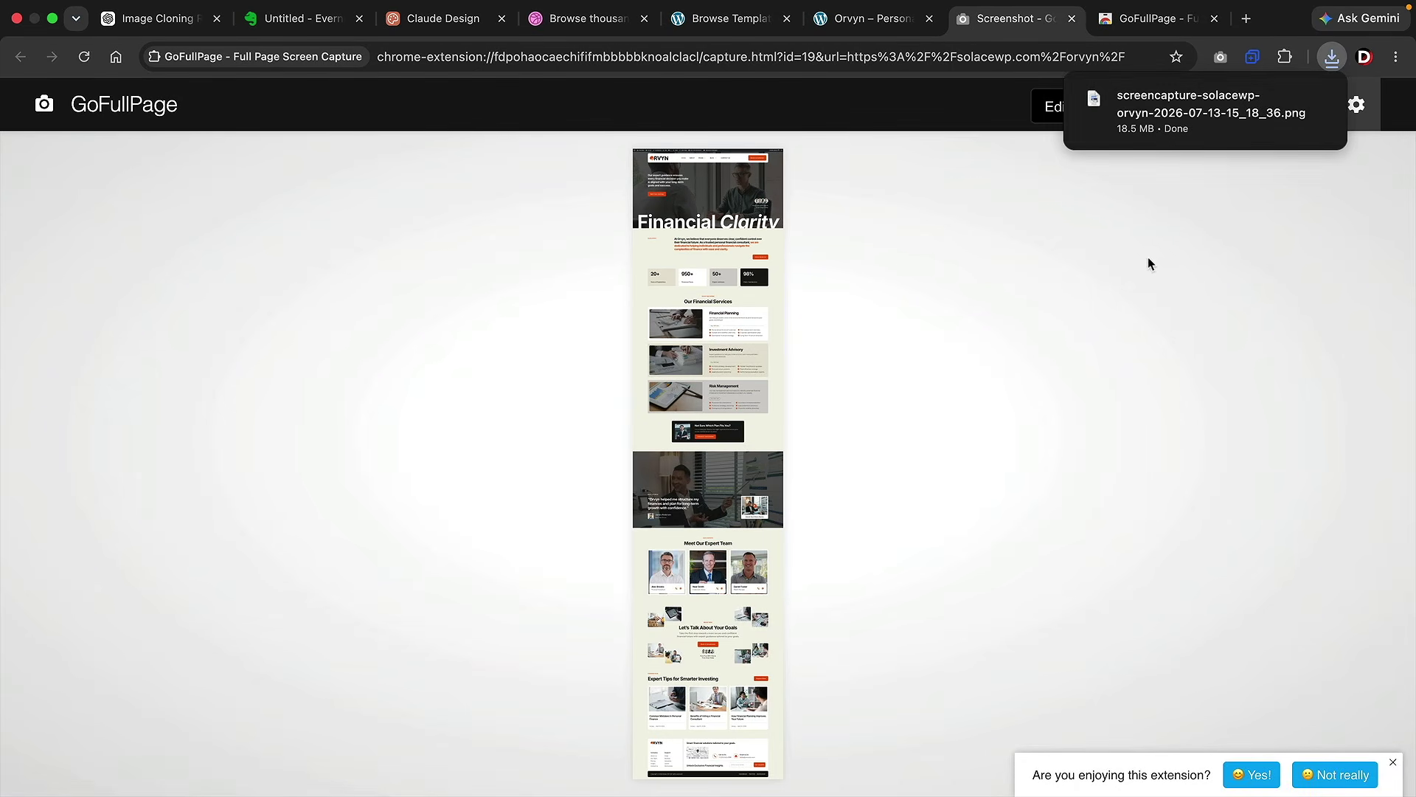
# - Switch to ChatGPT and attach the downloaded Orvyn full-page screenshot to a new chat
pyautogui.press('super+1')
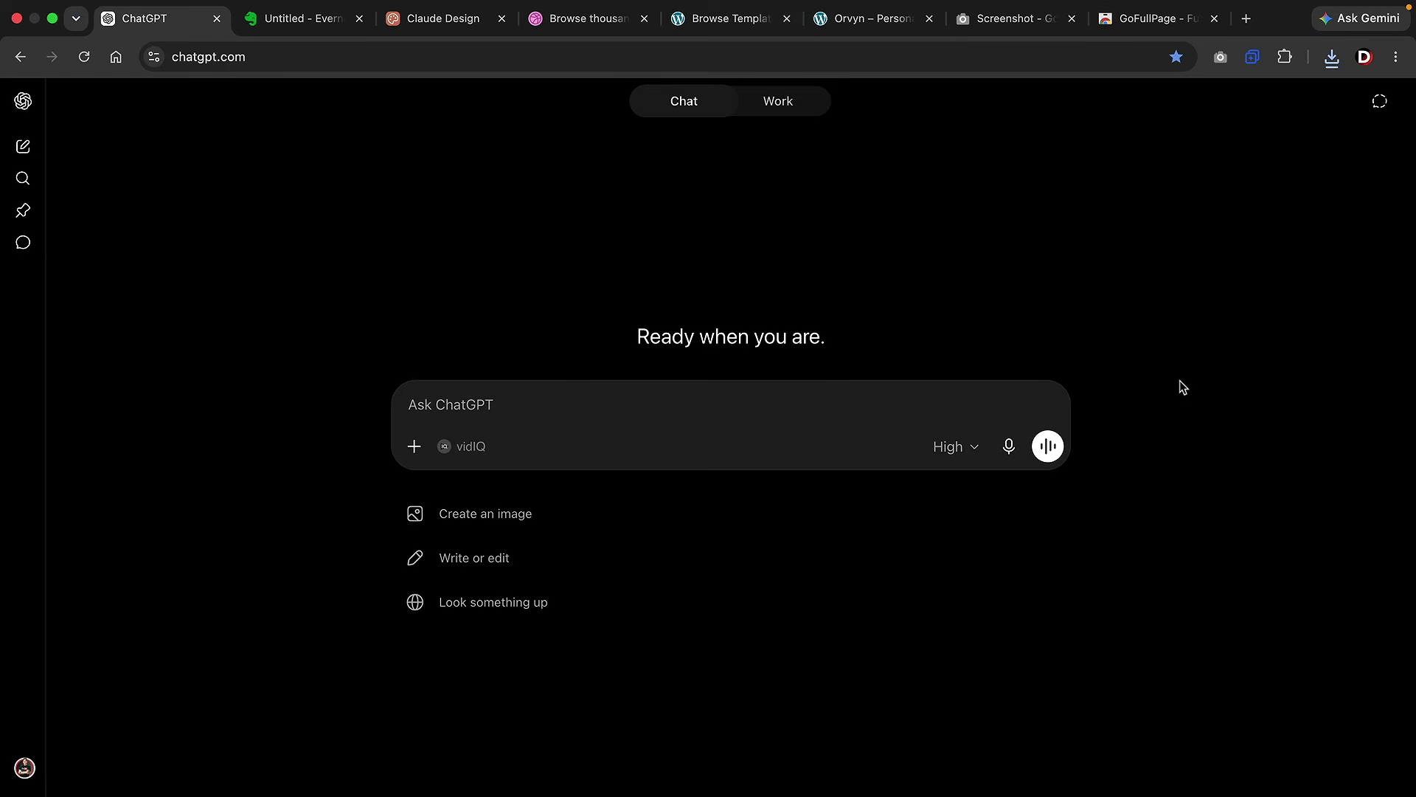
pyautogui.click(1332, 59)
pyautogui.moveTo(1176, 152); pyautogui.dragTo(533, 412)
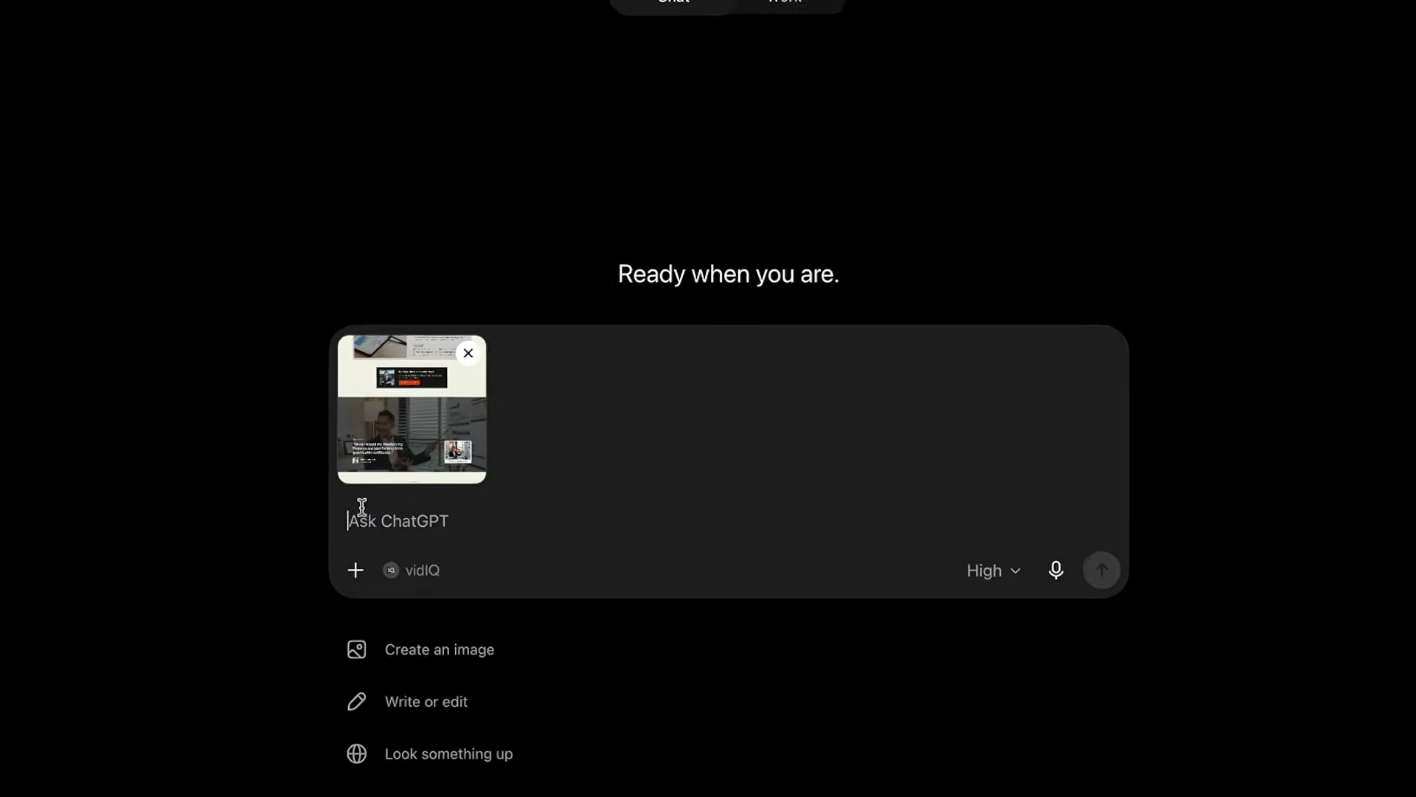
# - Submit a prompt asking ChatGPT to clone the website's images identically in high quality, without copying the text or design over them
pyautogui.rightClick(426, 544)
pyautogui.click(304, 571)
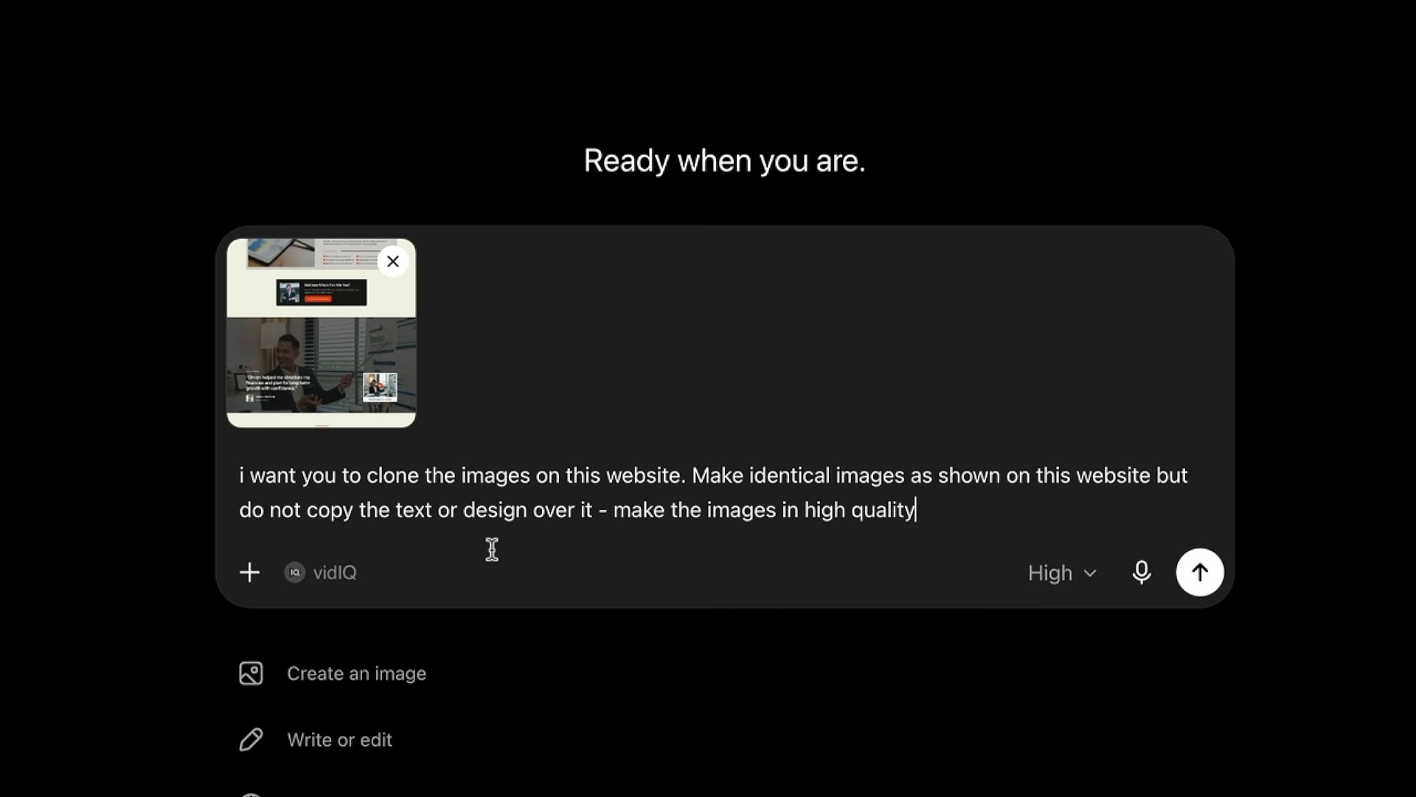
pyautogui.click(1052, 575)
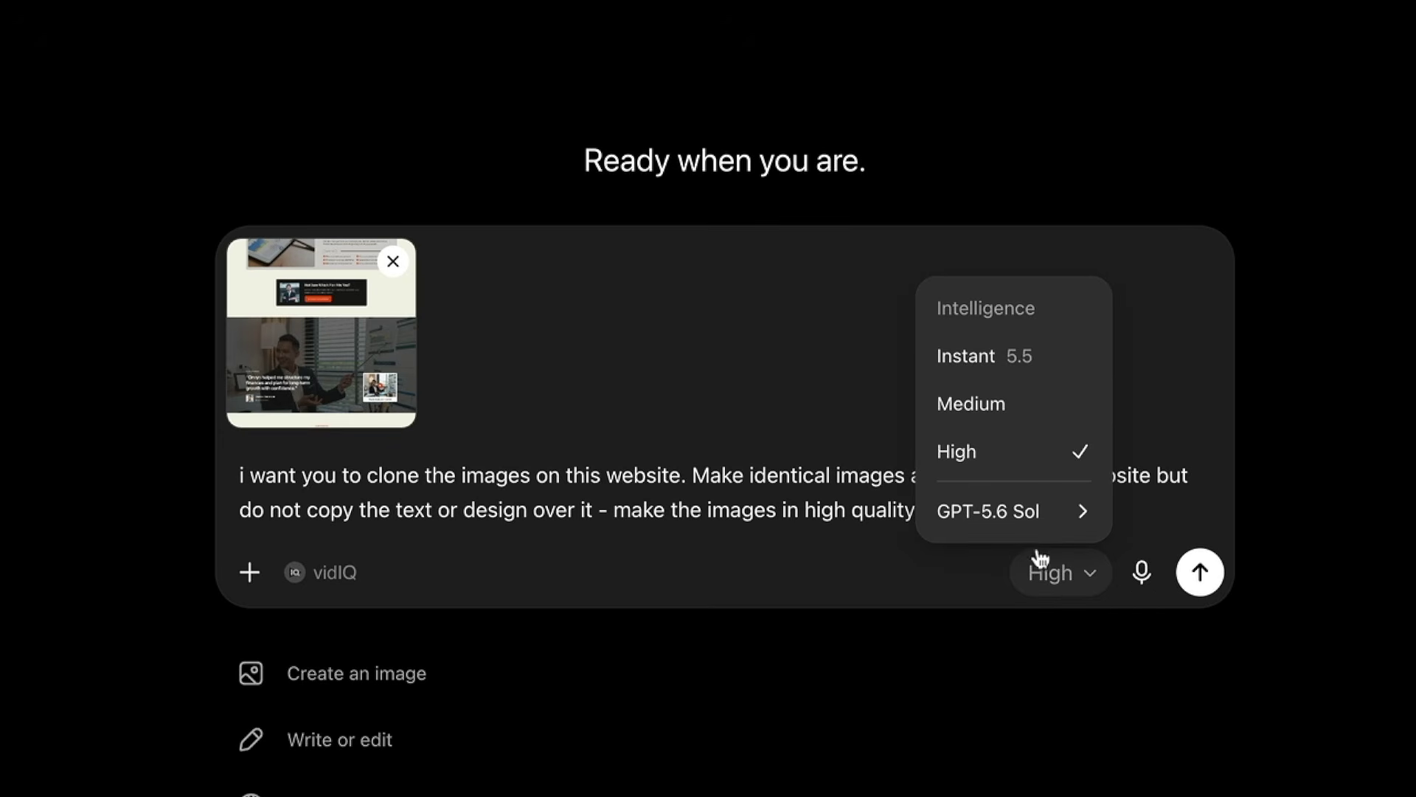
pyautogui.moveTo(1008, 519)
pyautogui.click(1401, 426)
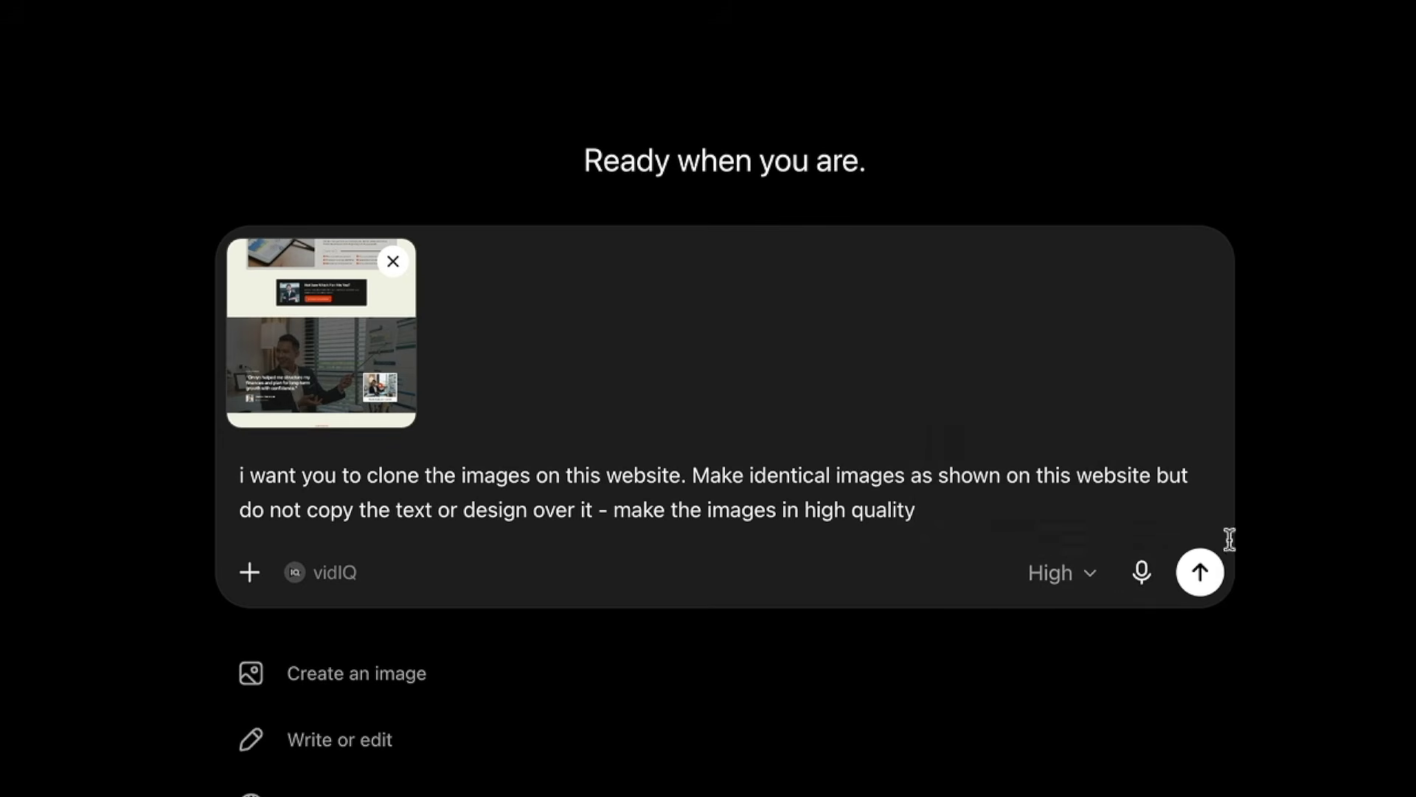
pyautogui.click(1200, 572)
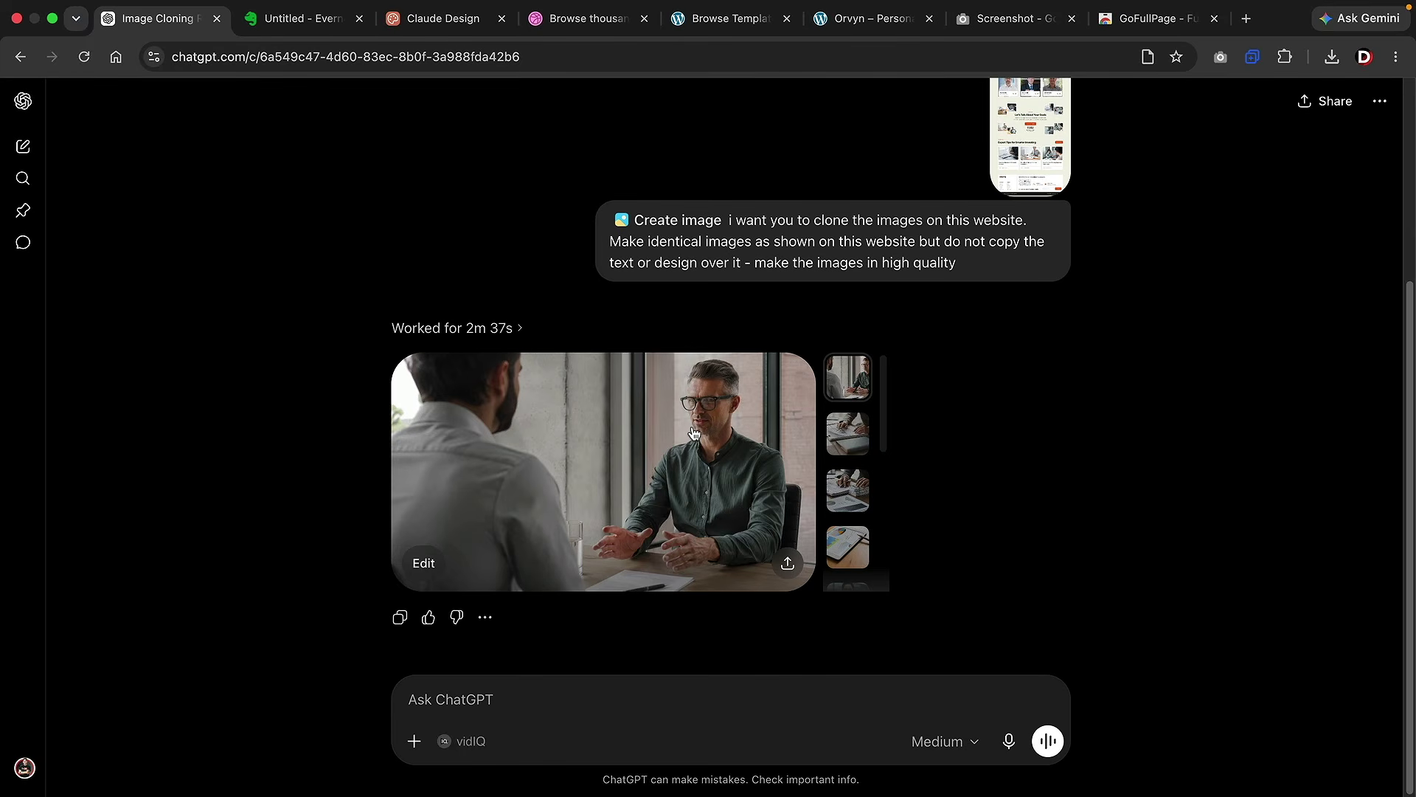
# - View the generated images one by one at full size and close the image viewer
pyautogui.click(709, 428)
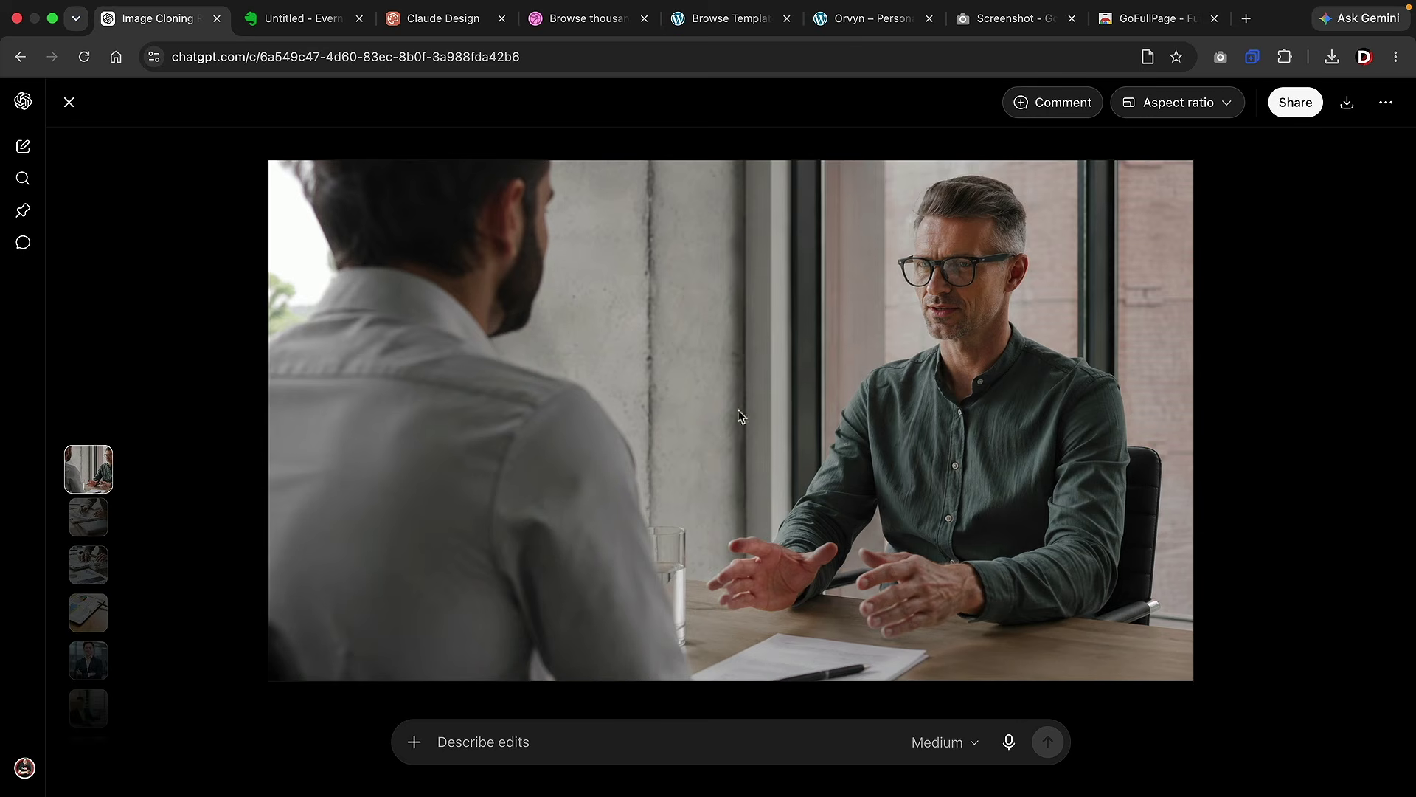
pyautogui.click(89, 518)
pyautogui.click(88, 567)
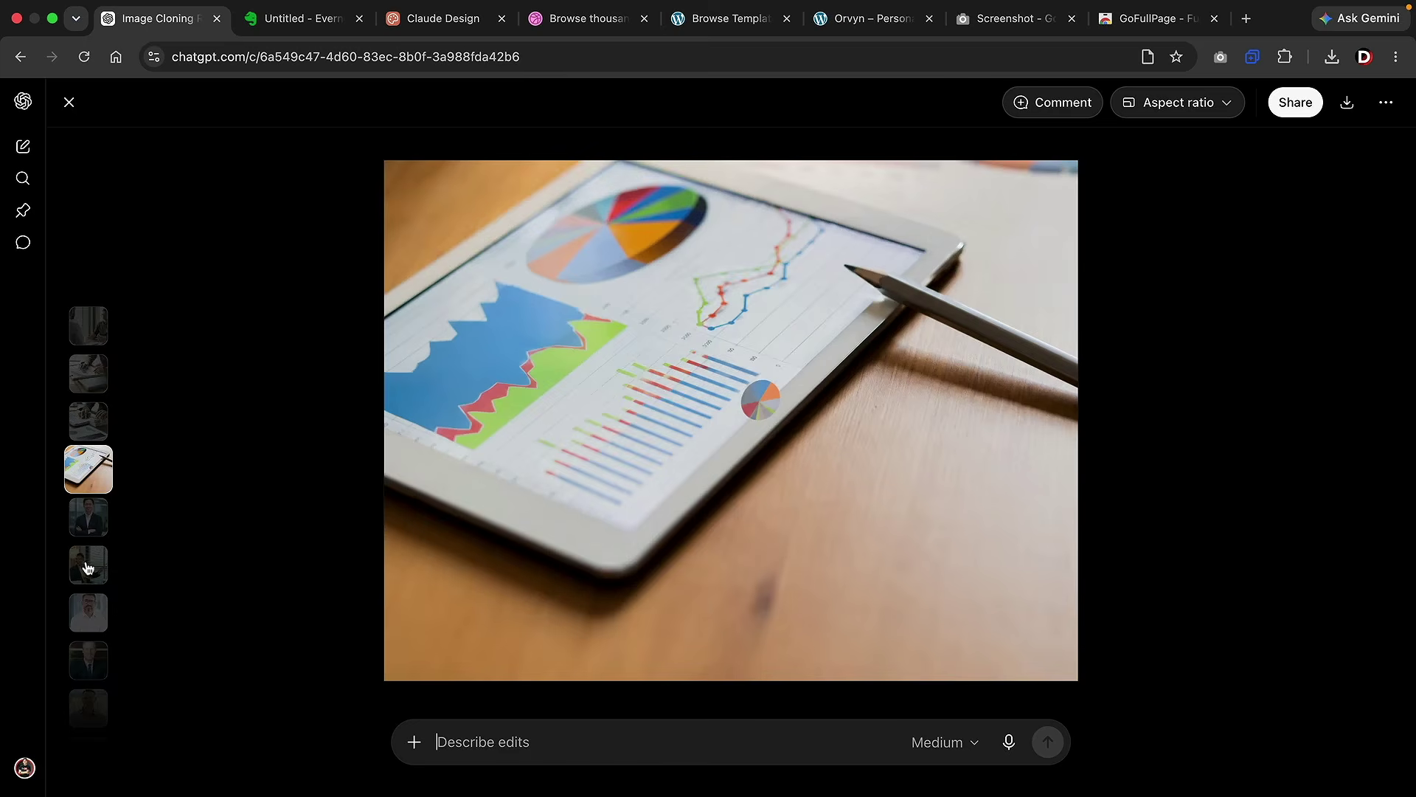
pyautogui.click(79, 565)
pyautogui.click(95, 530)
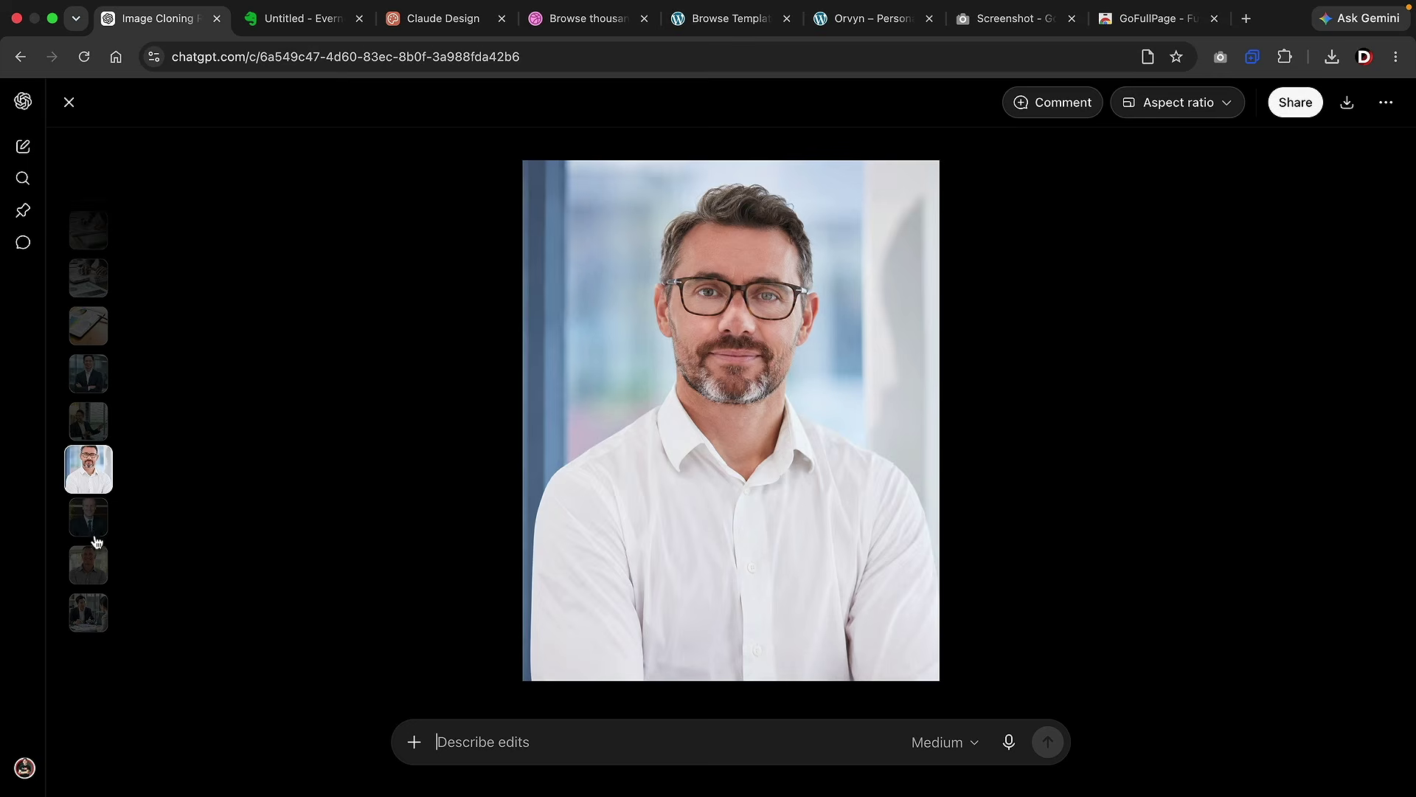
pyautogui.click(95, 557)
pyautogui.click(86, 516)
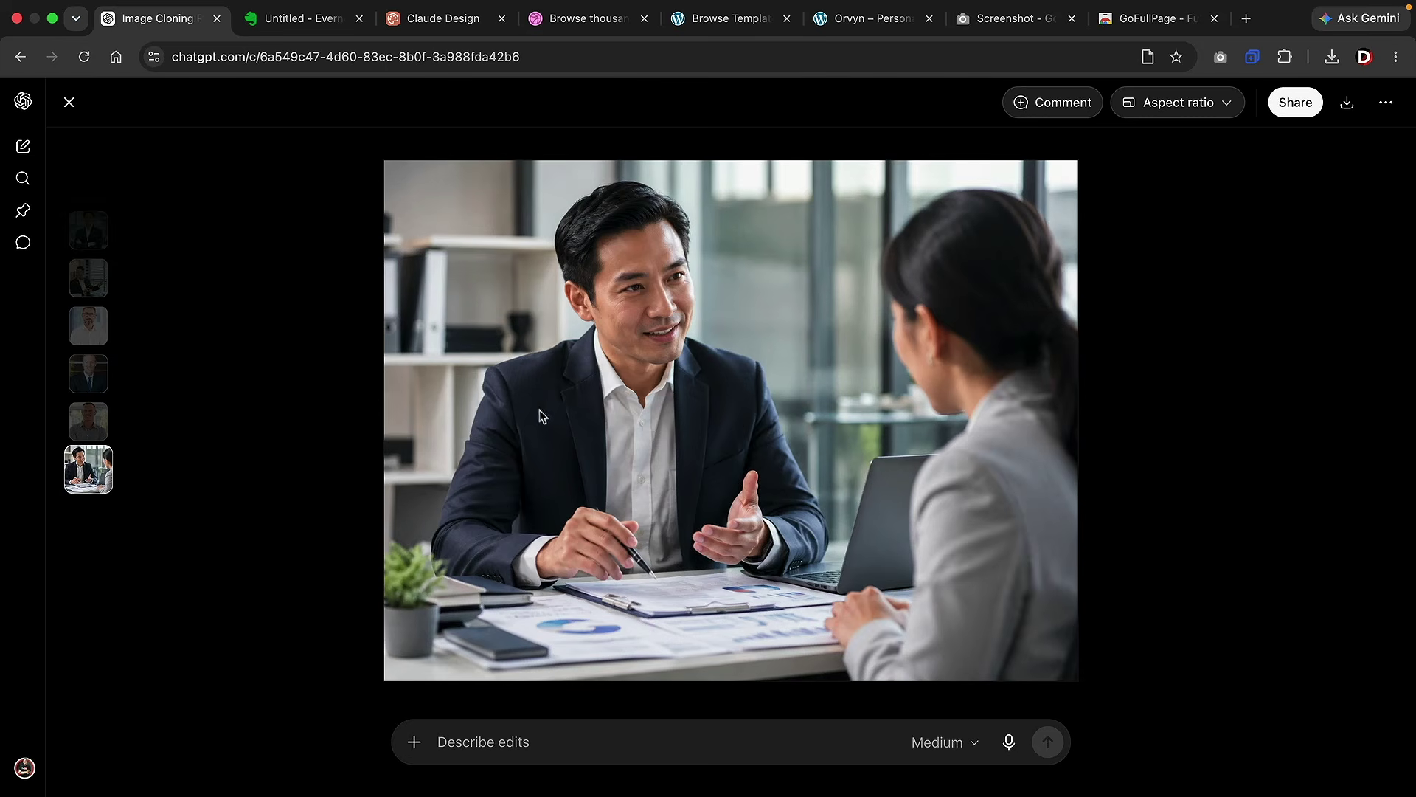
pyautogui.click(93, 417)
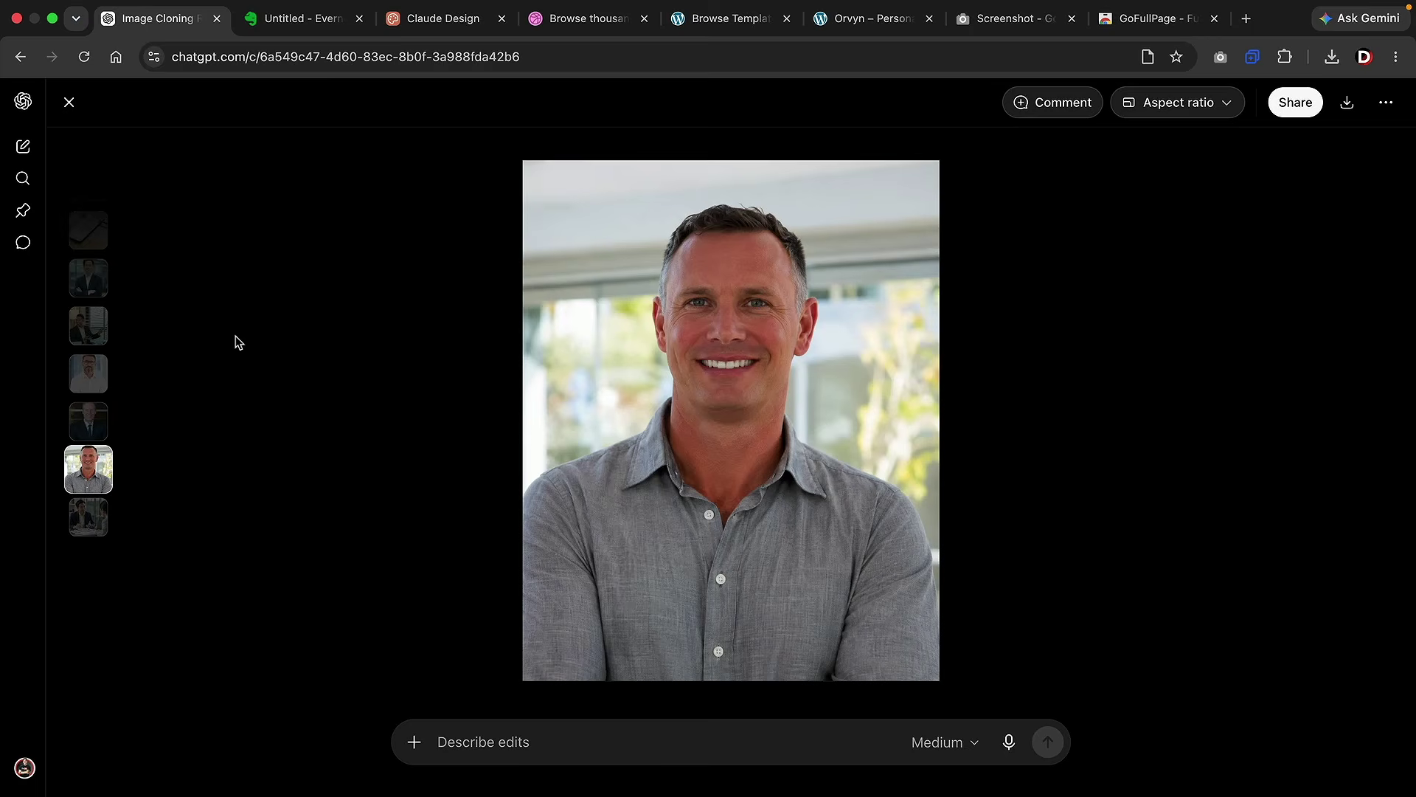
pyautogui.click(69, 103)
# - Examine the chat's green, black and white recolor of the Orvyn website design
pyautogui.scroll(-2, 1157, 502)
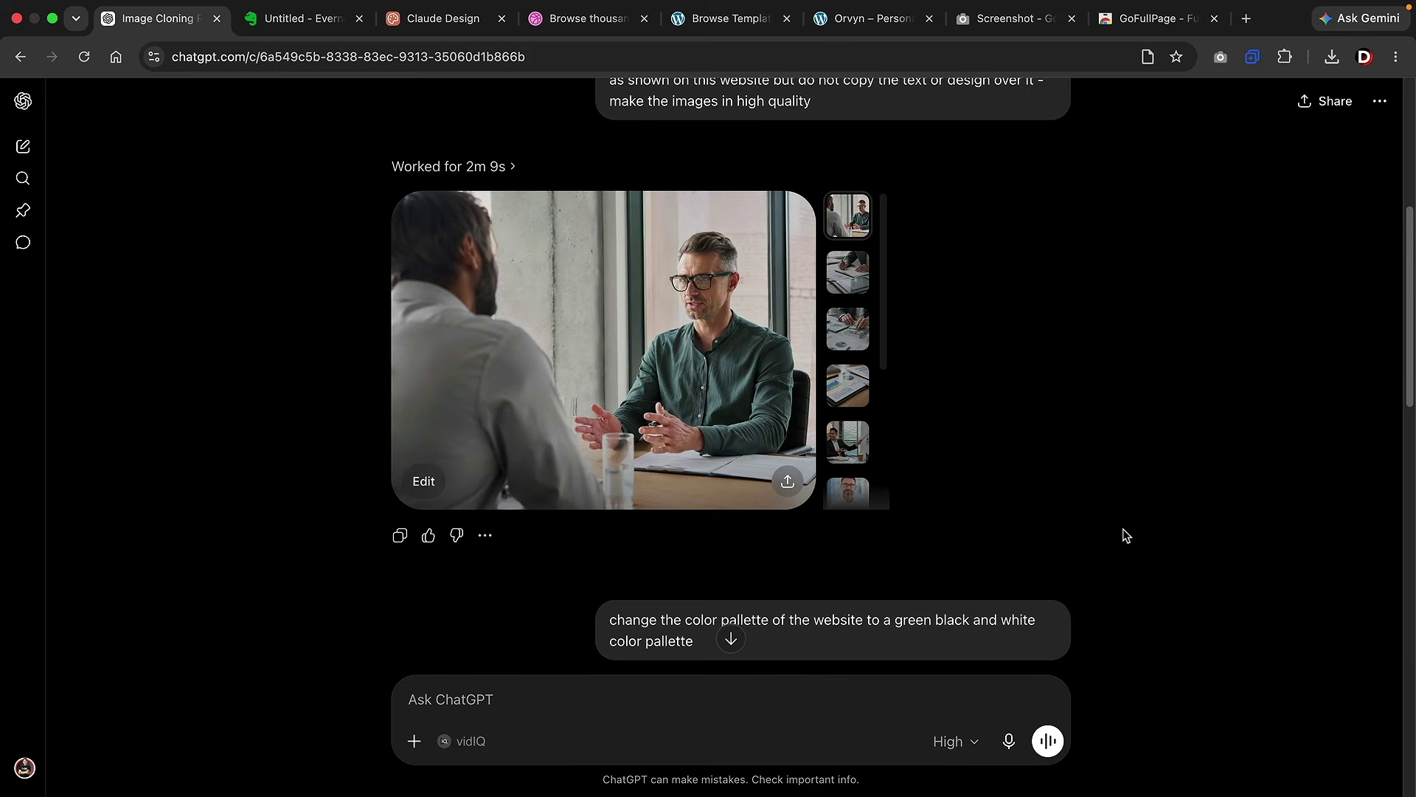
pyautogui.scroll(-5, 1042, 524)
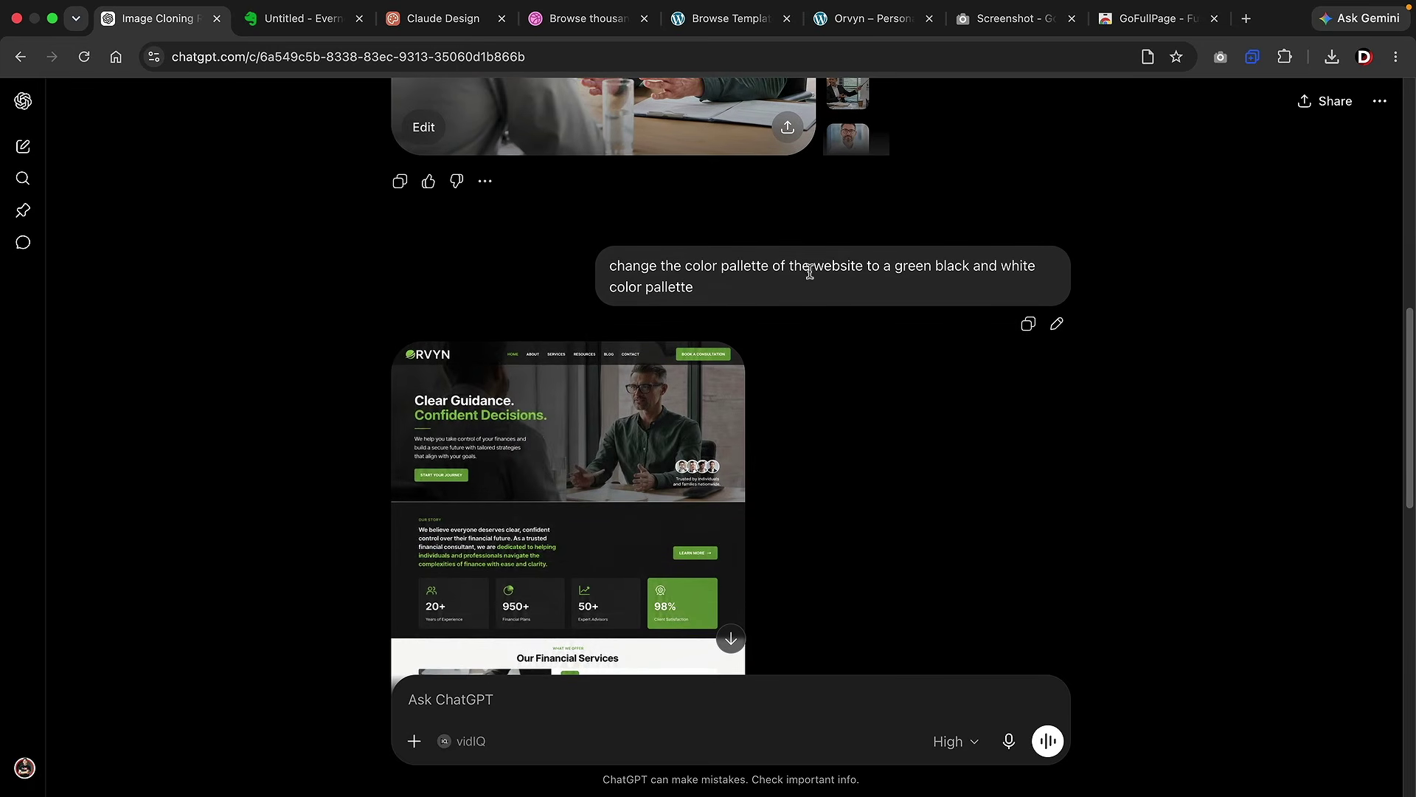
pyautogui.scroll(-8, 810, 286)
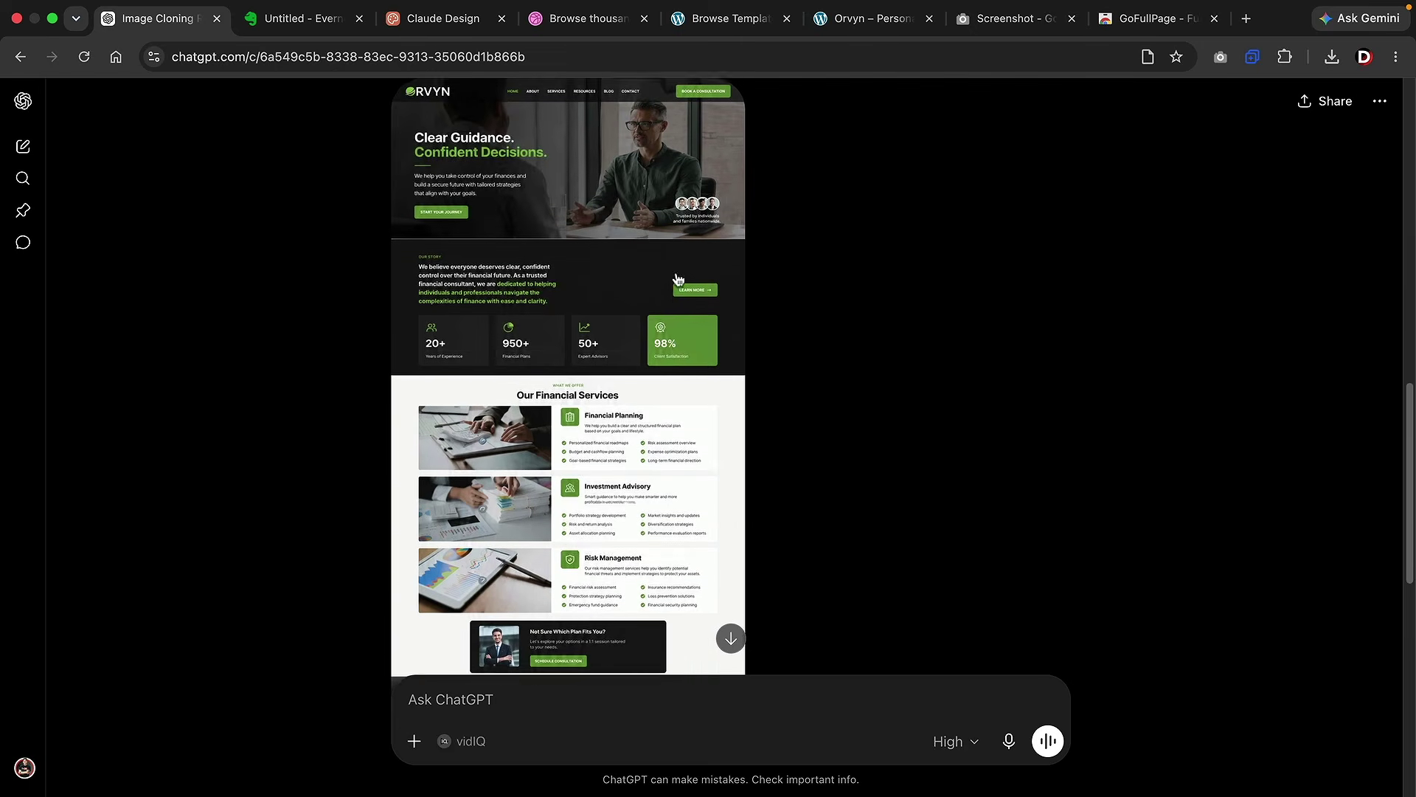
pyautogui.scroll(-4, 653, 434)
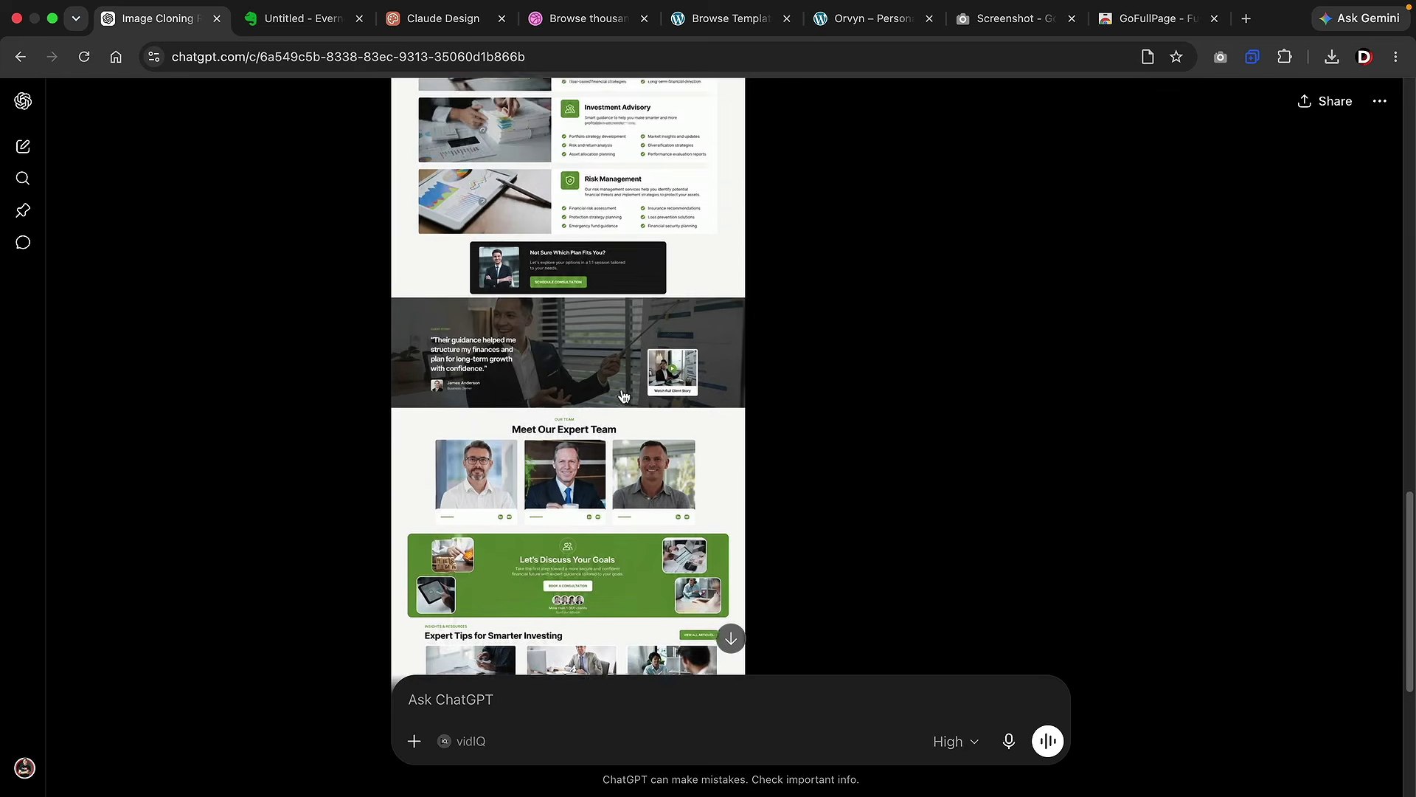
pyautogui.scroll(2, 654, 434)
pyautogui.scroll(8, 654, 435)
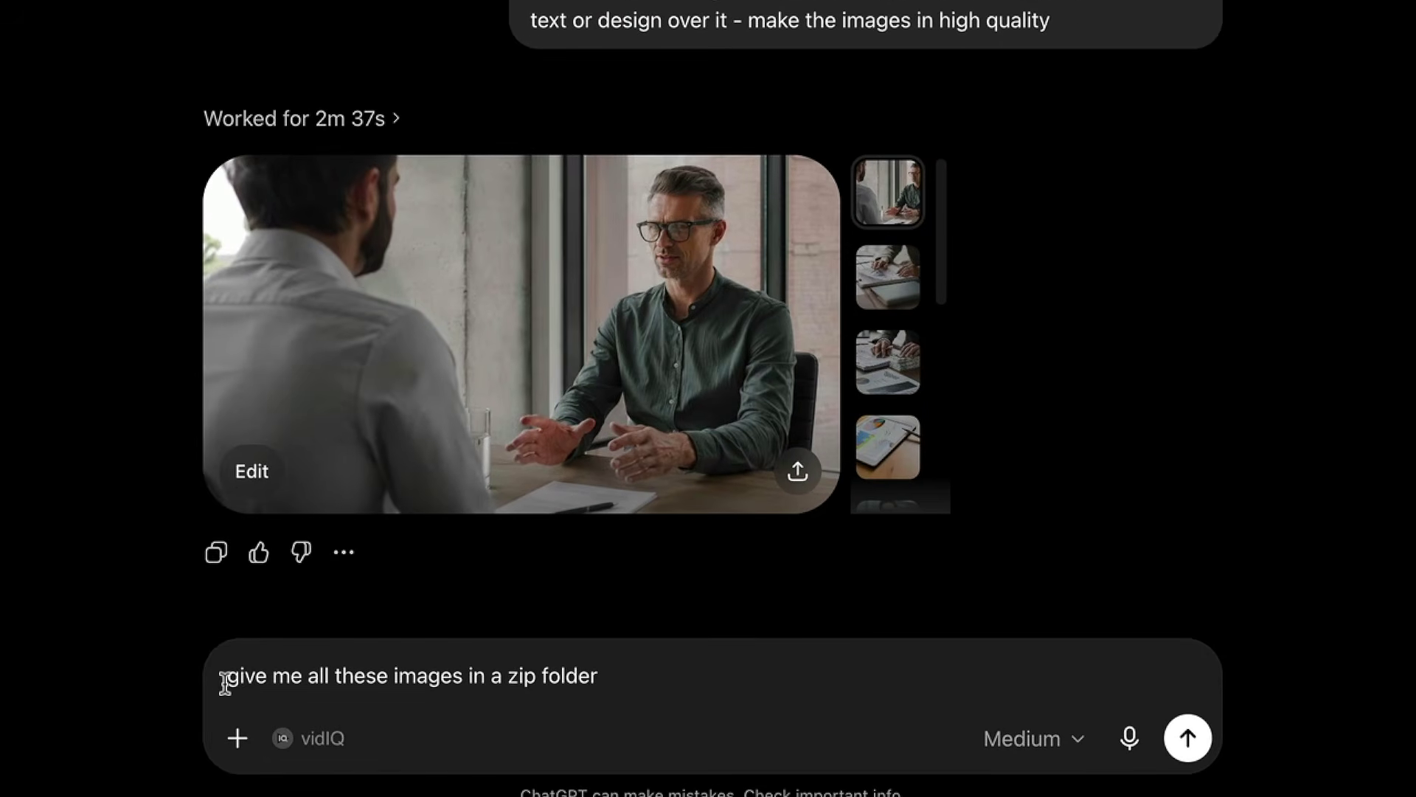
# - Ask ChatGPT to "give me all these images in a zip folder" and download the resulting archive
pyautogui.click(1188, 741)
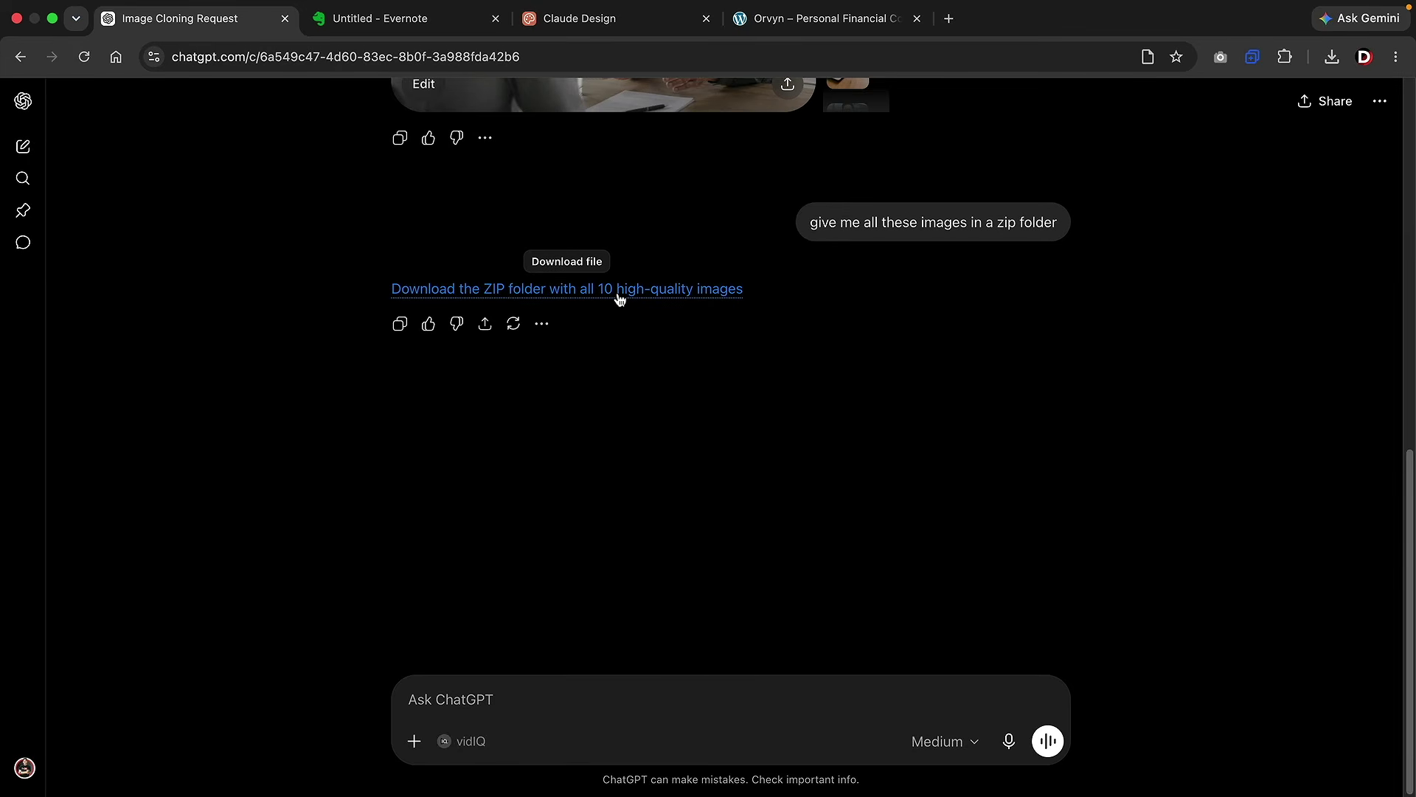
pyautogui.click(619, 298)
# - Copy the "Cloning Prompt SS" text from the Evernote note and paste it into the Claude Design project brief
pyautogui.click(601, 20)
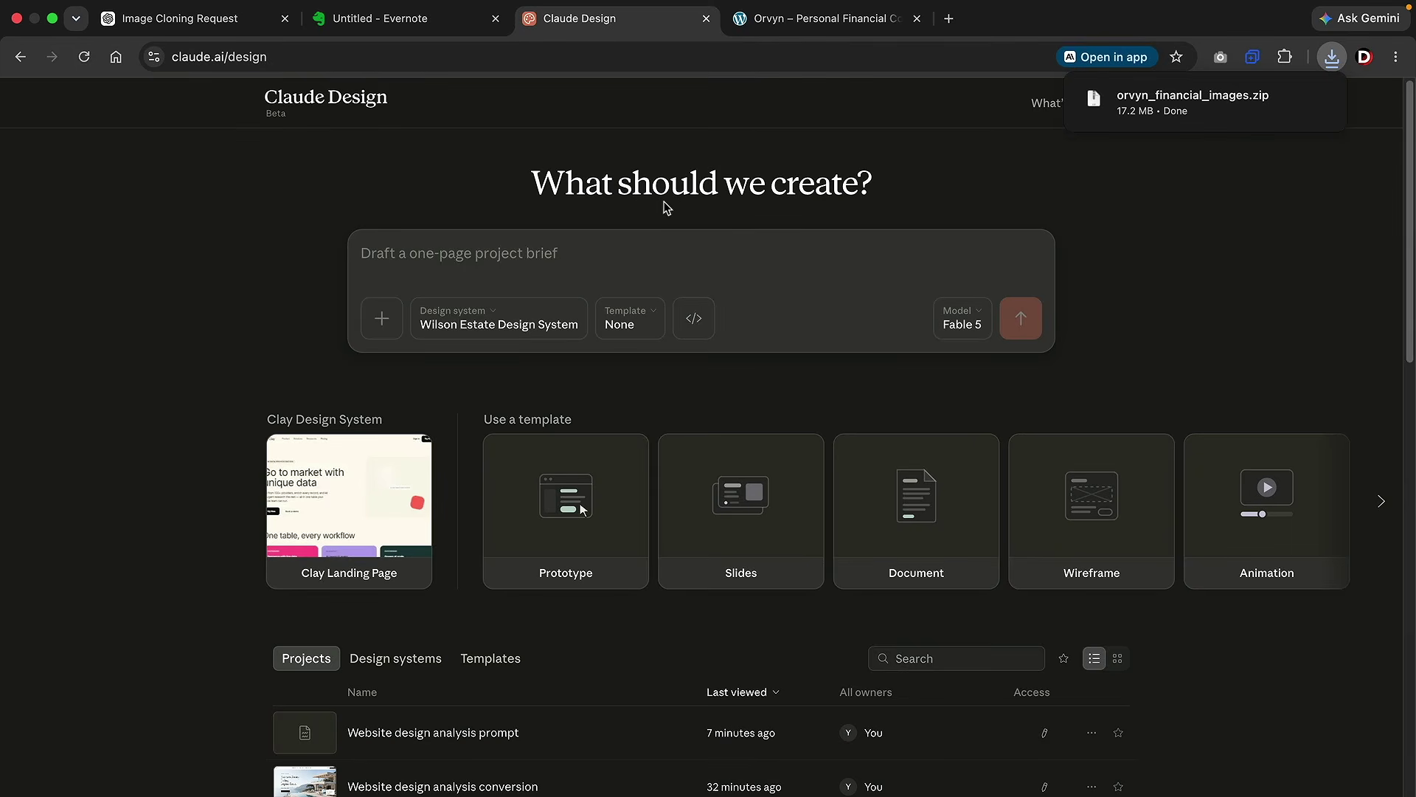
pyautogui.click(383, 18)
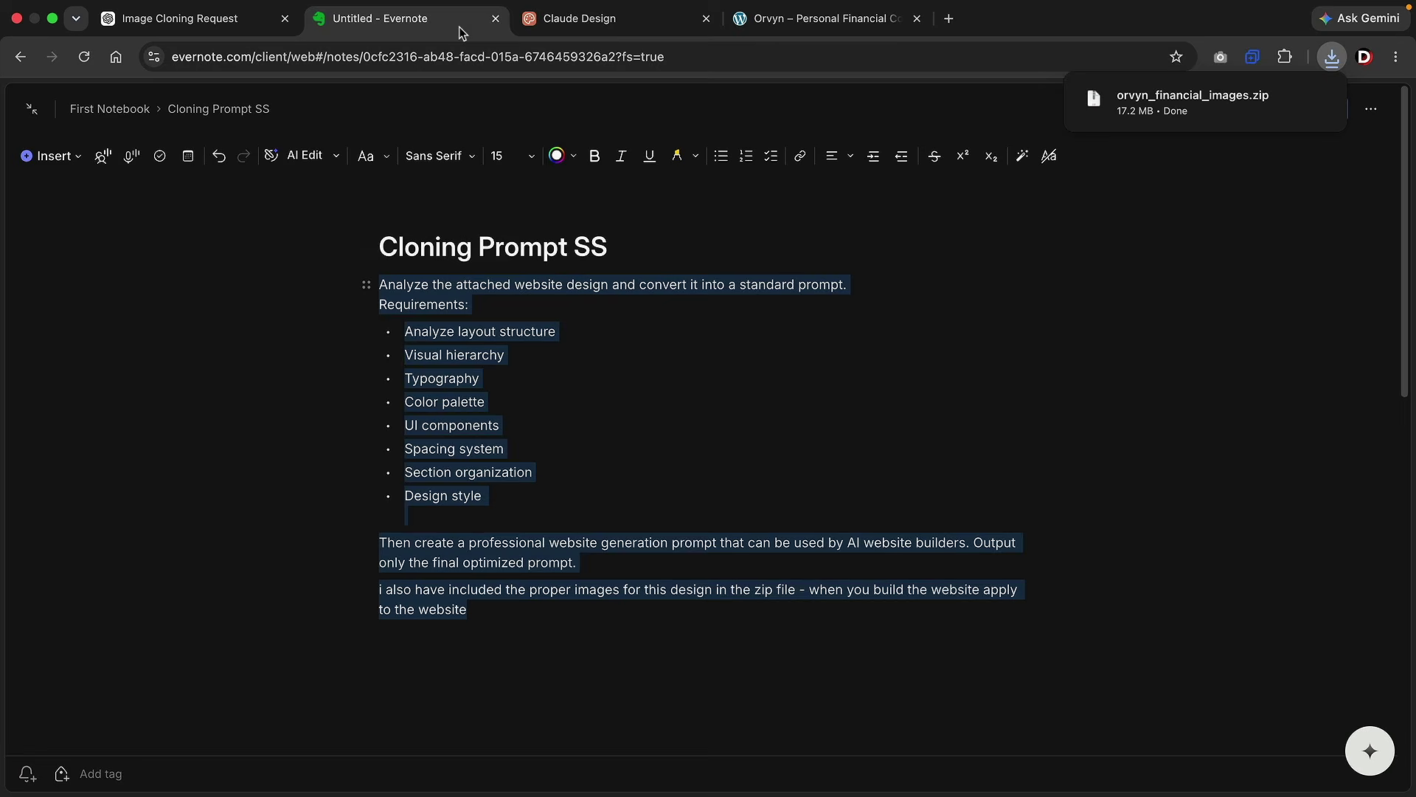
pyautogui.rightClick(477, 285)
pyautogui.click(529, 427)
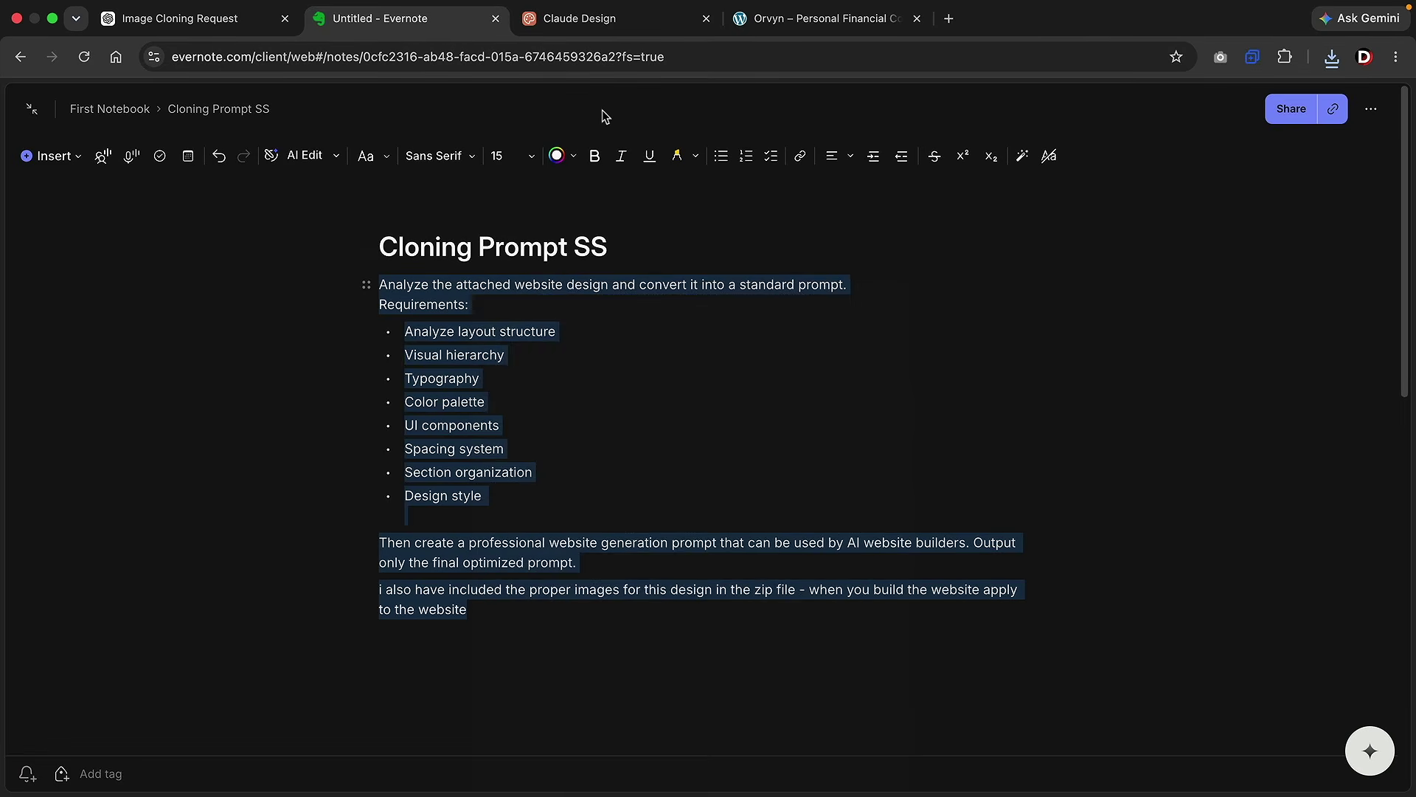
pyautogui.click(607, 21)
pyautogui.rightClick(427, 252)
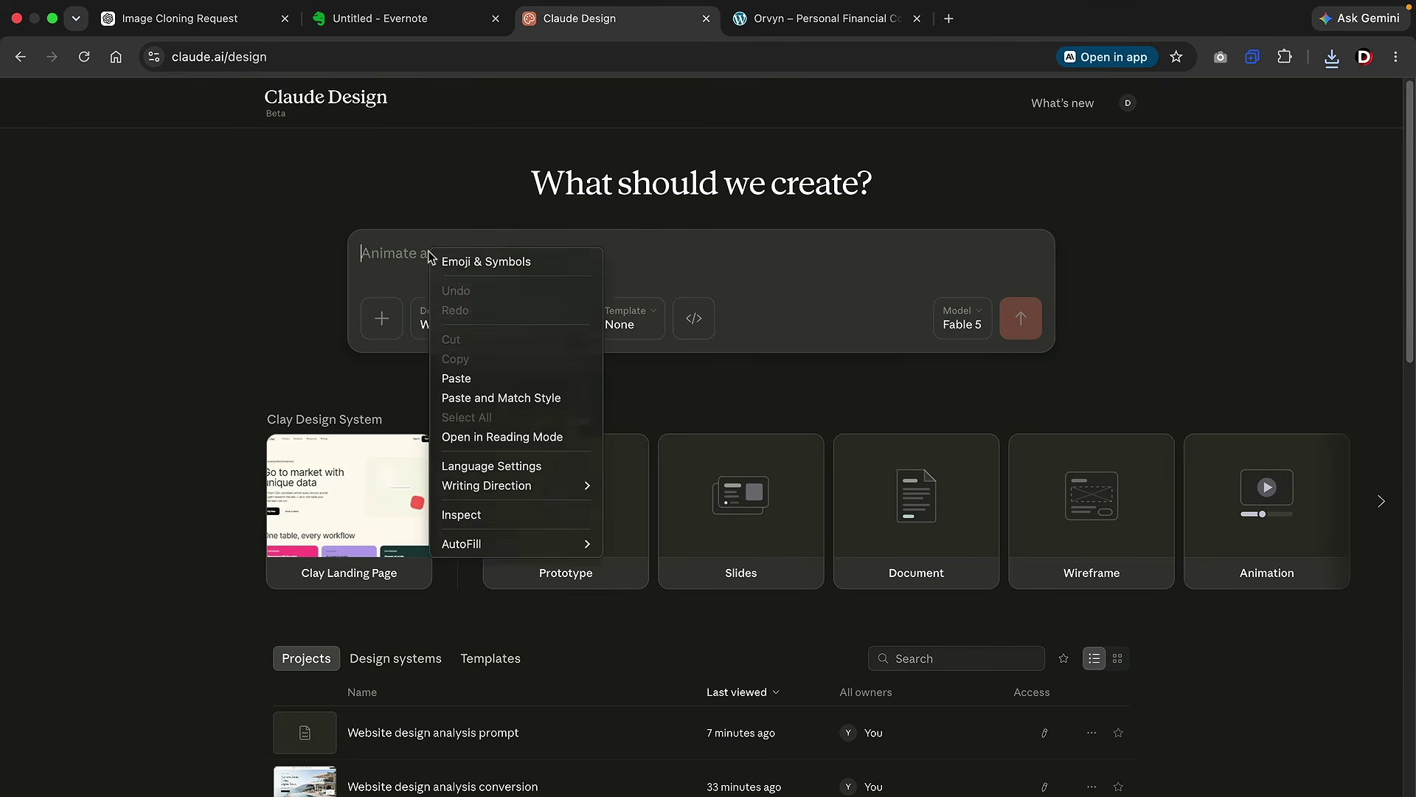
pyautogui.click(452, 376)
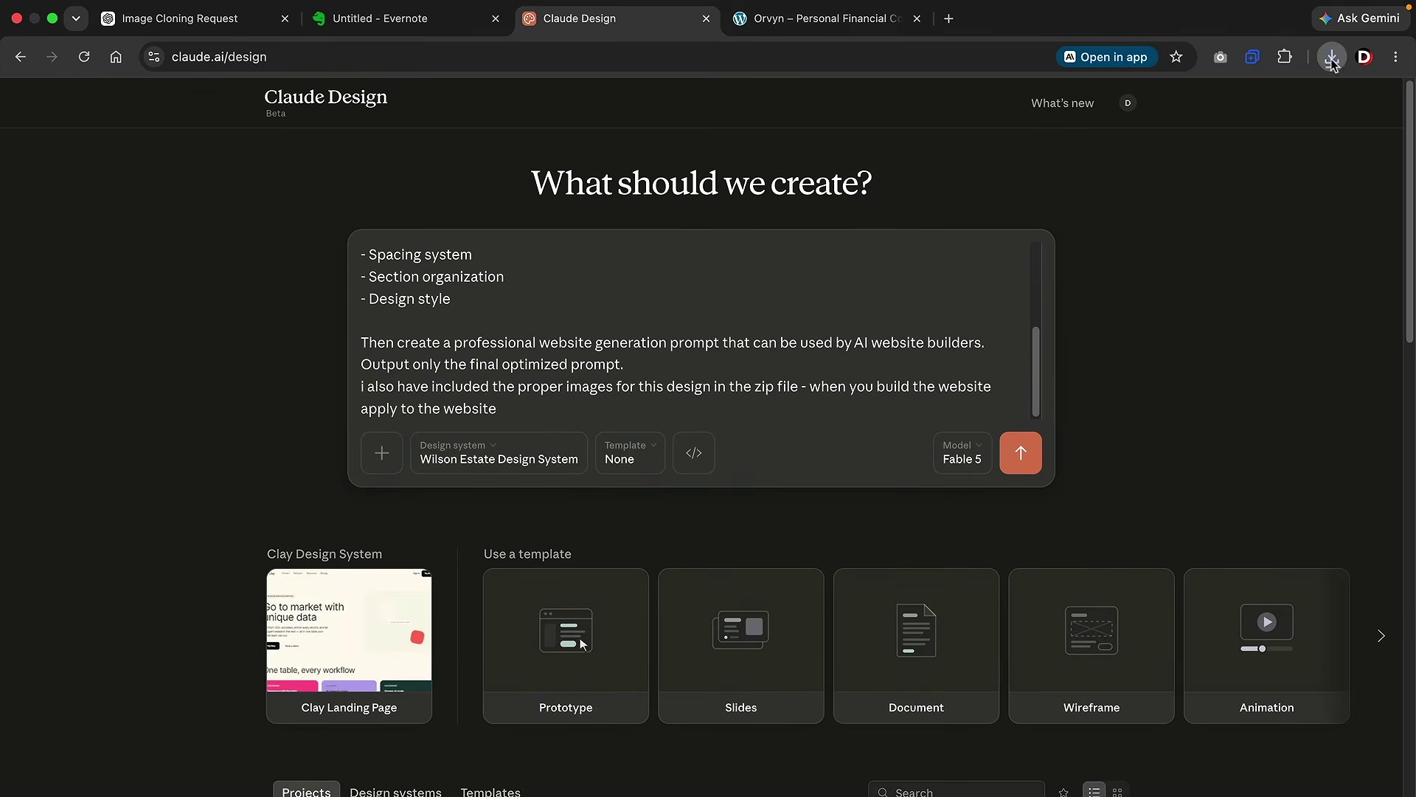
# - Attach the latest screencapture-solacewp-orvyn PNG and orvyn_financial_images.zip from the recent downloads to the Claude Design brief
pyautogui.click(1331, 58)
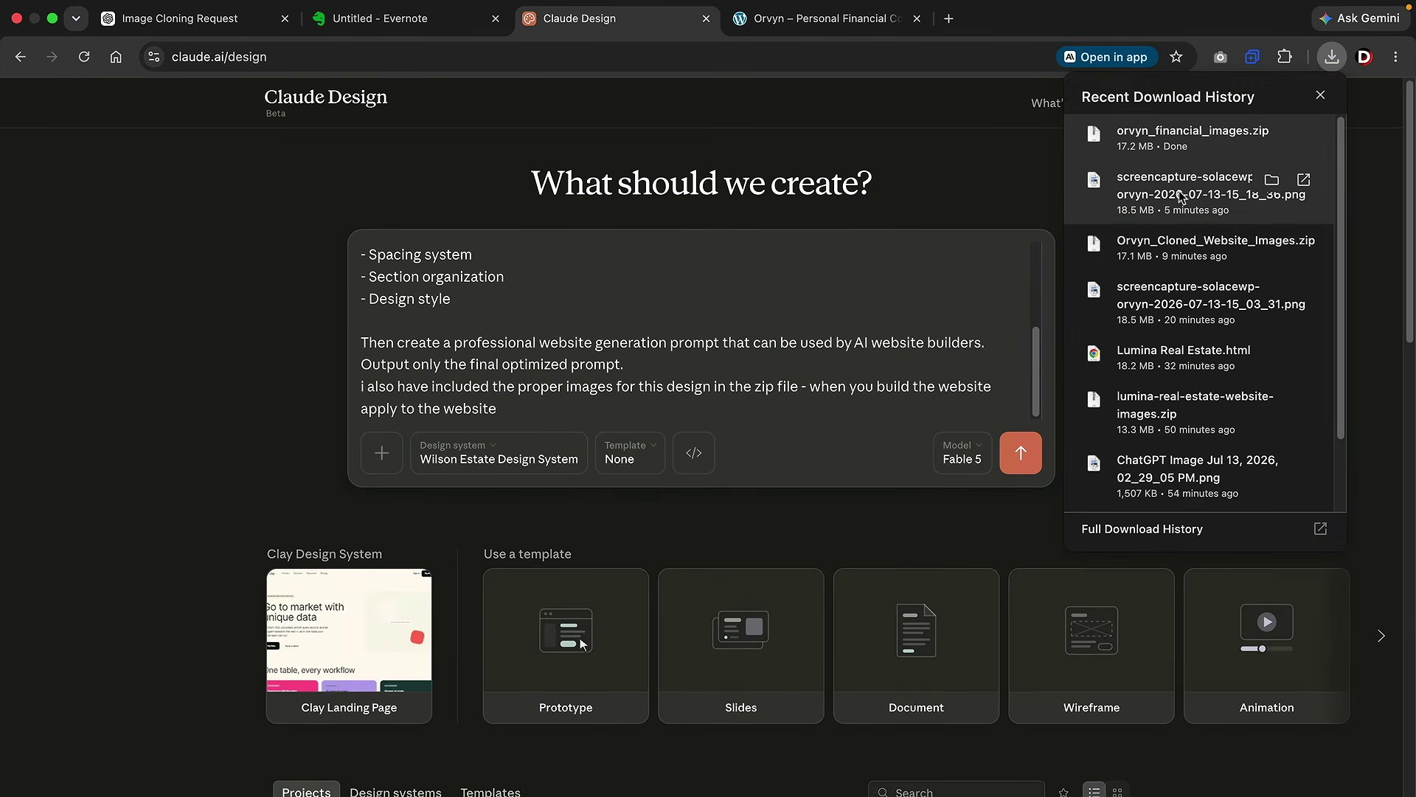
pyautogui.moveTo(1181, 195); pyautogui.dragTo(778, 393)
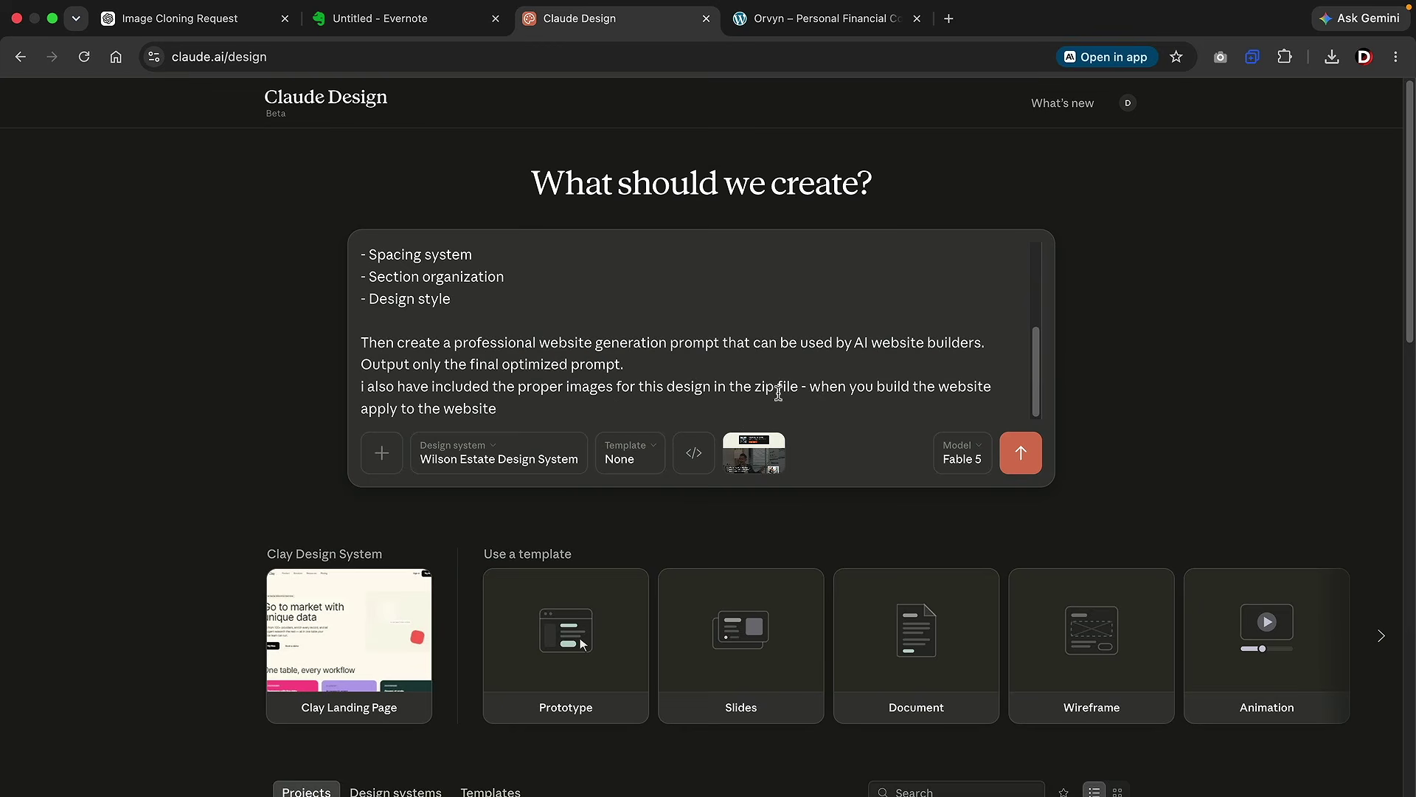
pyautogui.click(1331, 58)
pyautogui.moveTo(1210, 131); pyautogui.dragTo(767, 339)
# - Clear the Wilson Estate design system so the project uses None, and submit the brief with Fable 5
pyautogui.click(488, 453)
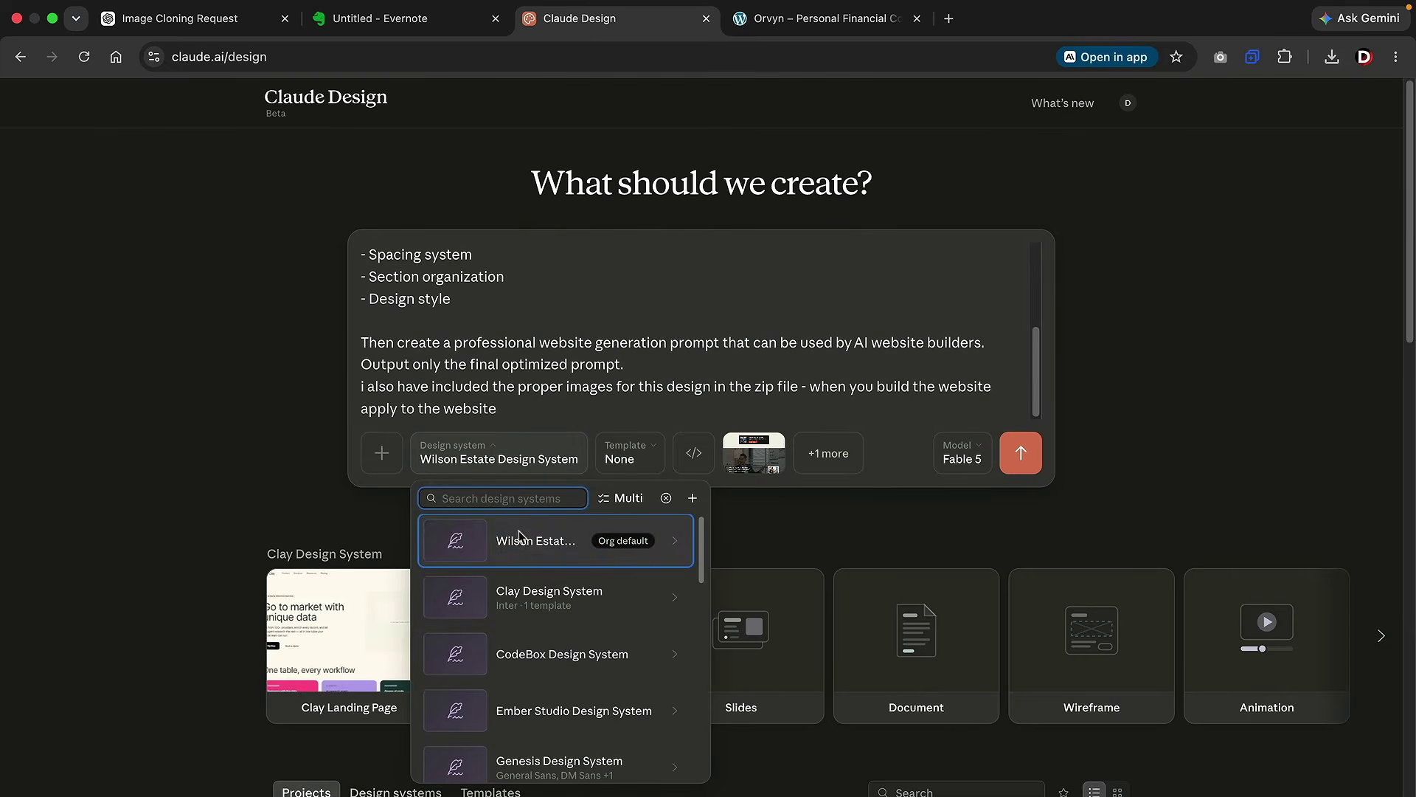
pyautogui.click(564, 550)
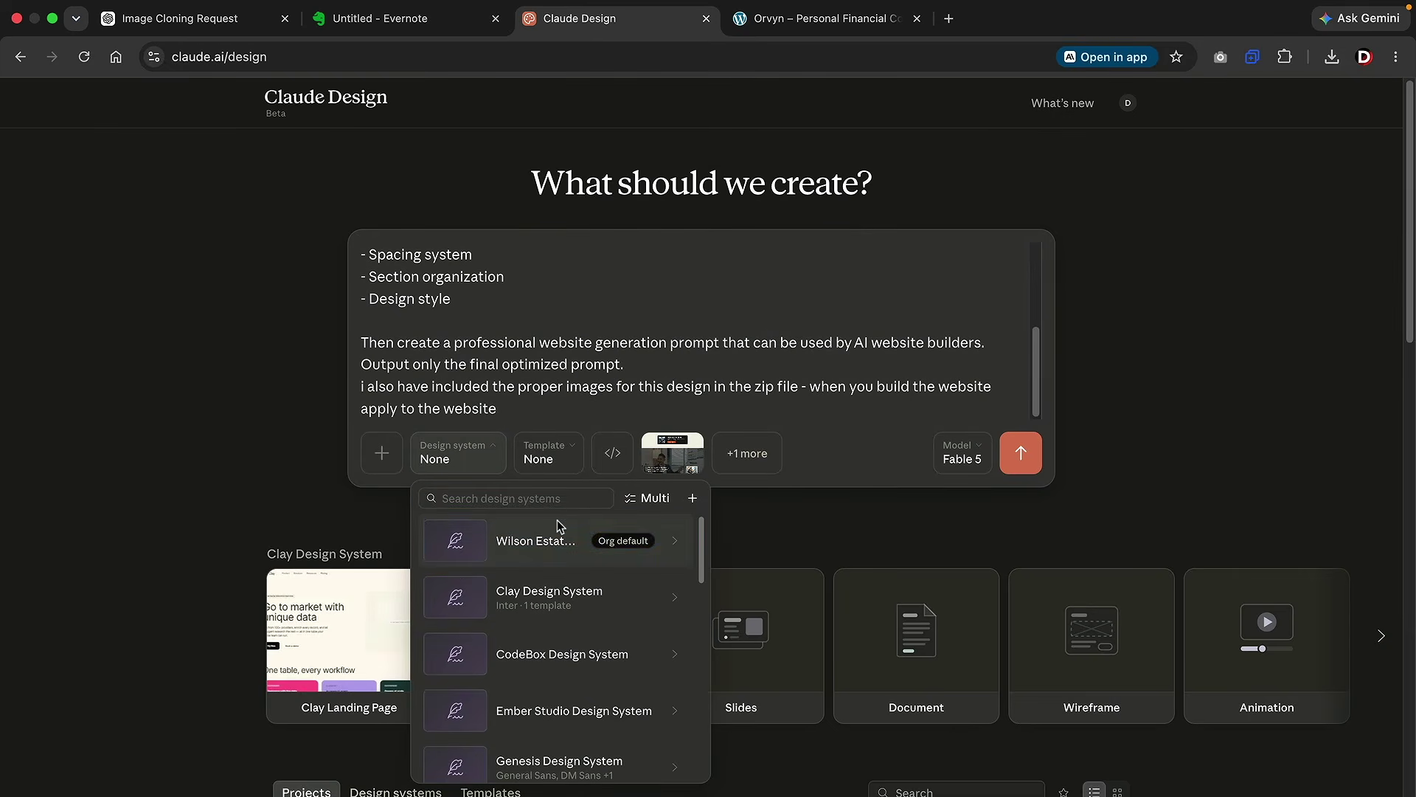
pyautogui.click(484, 386)
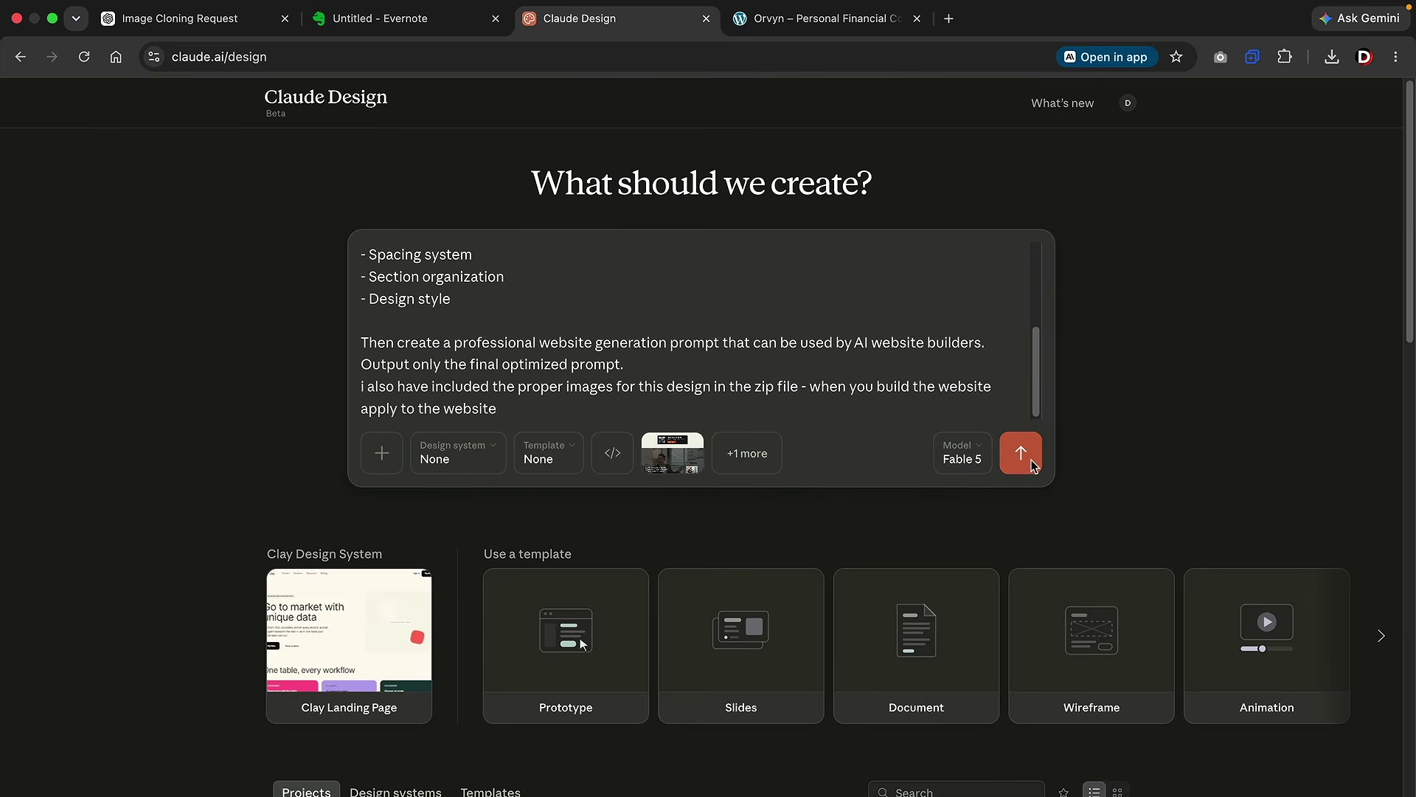
pyautogui.click(1029, 458)
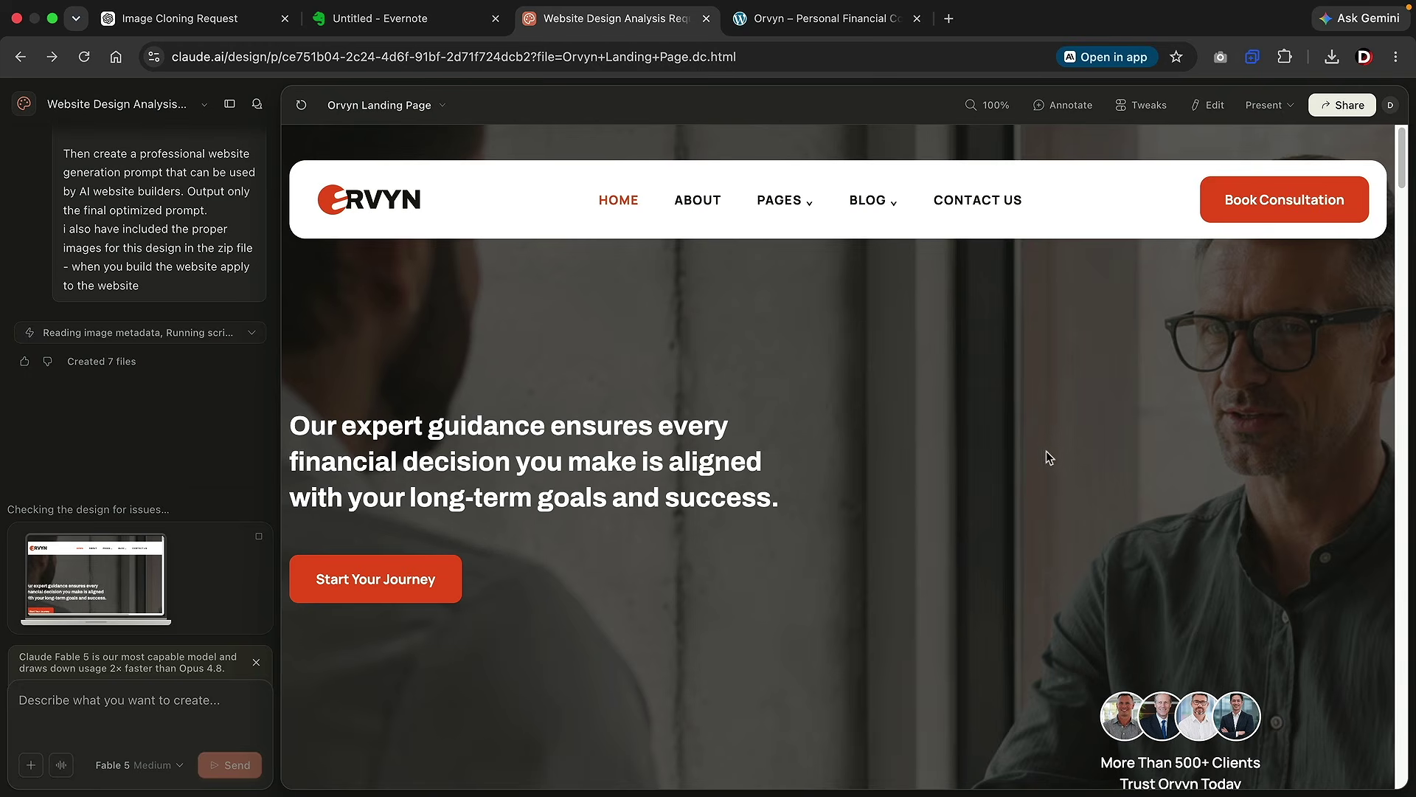
# - Examine the generated Orvyn landing page from the hero down to the footer, and return to its start
pyautogui.scroll(-10, 1142, 429)
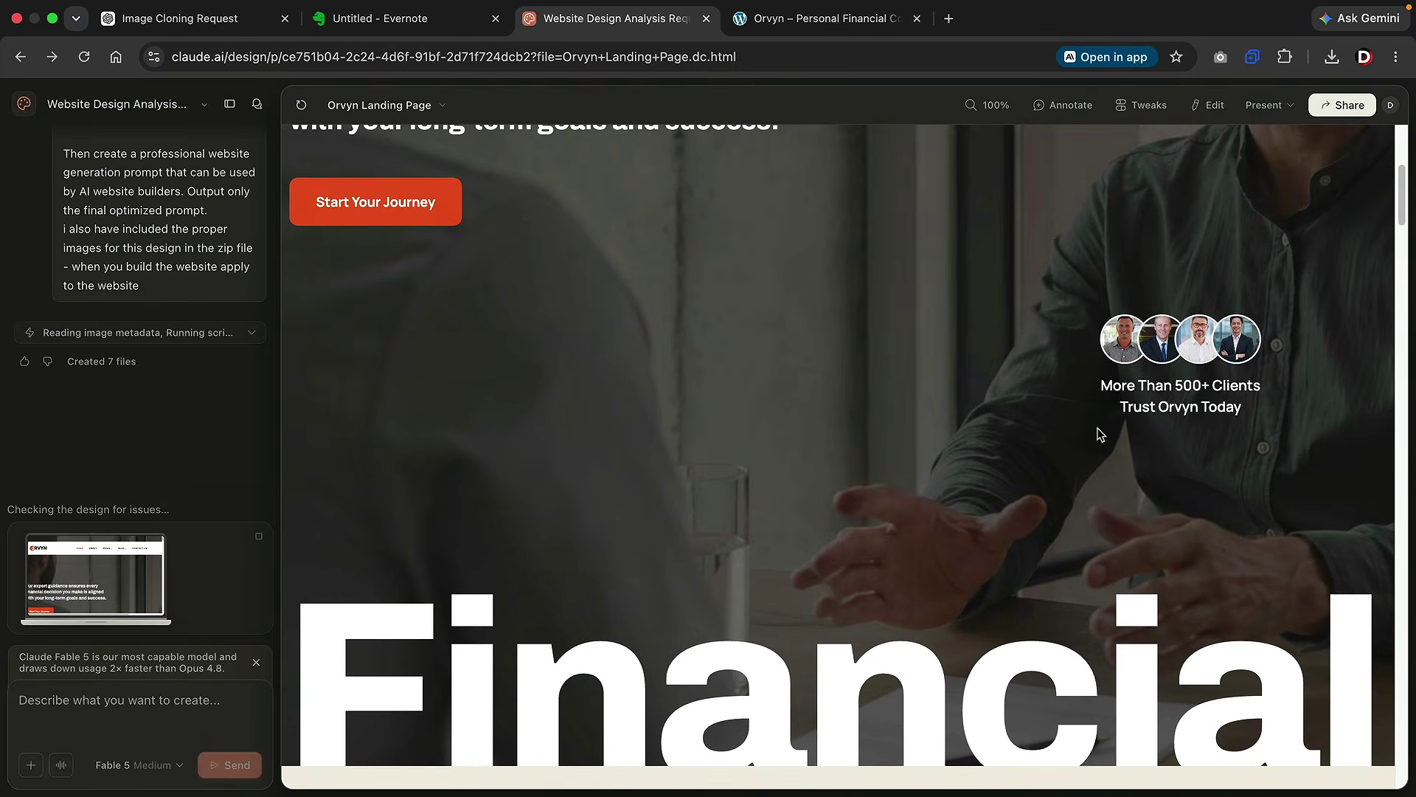
pyautogui.scroll(-10, 1017, 402)
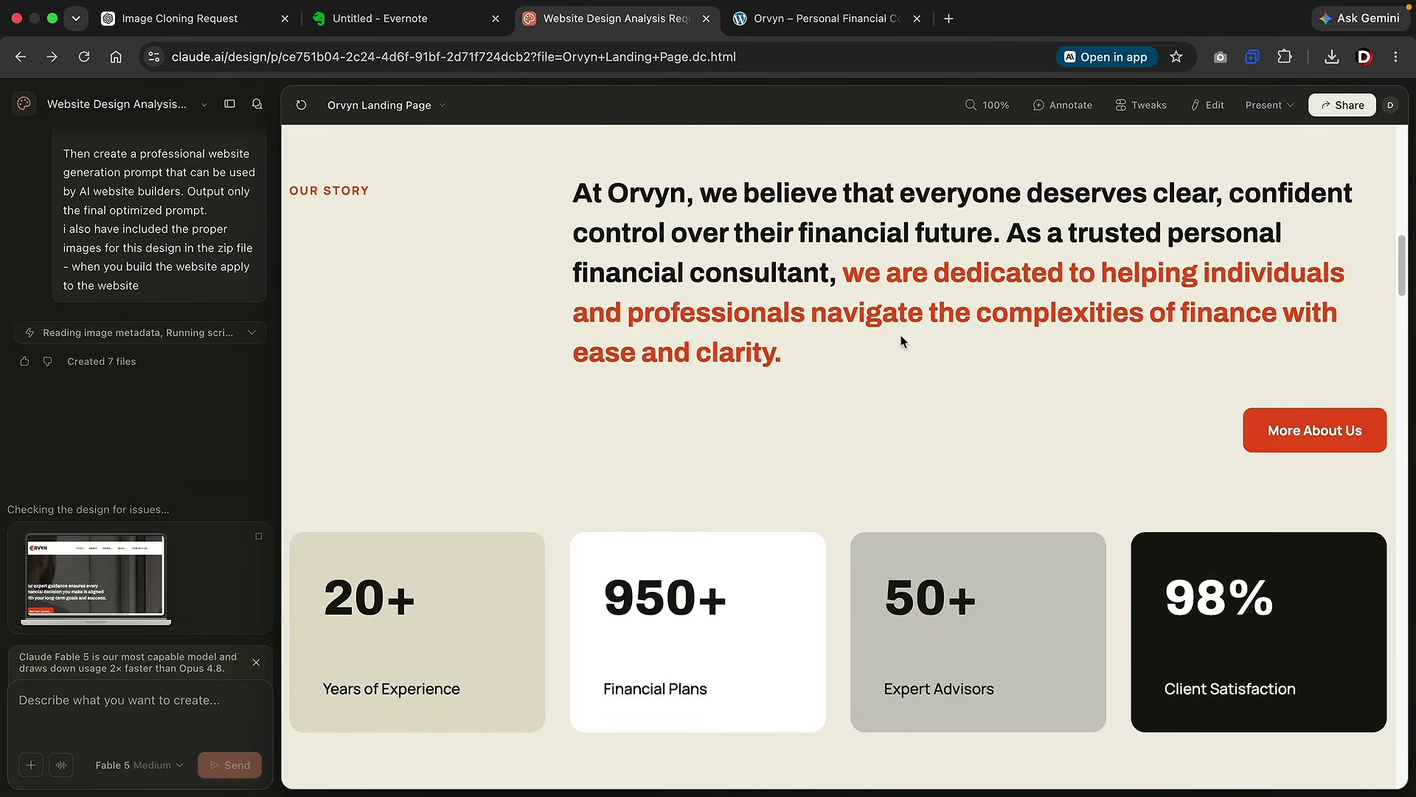
pyautogui.scroll(-10, 1154, 347)
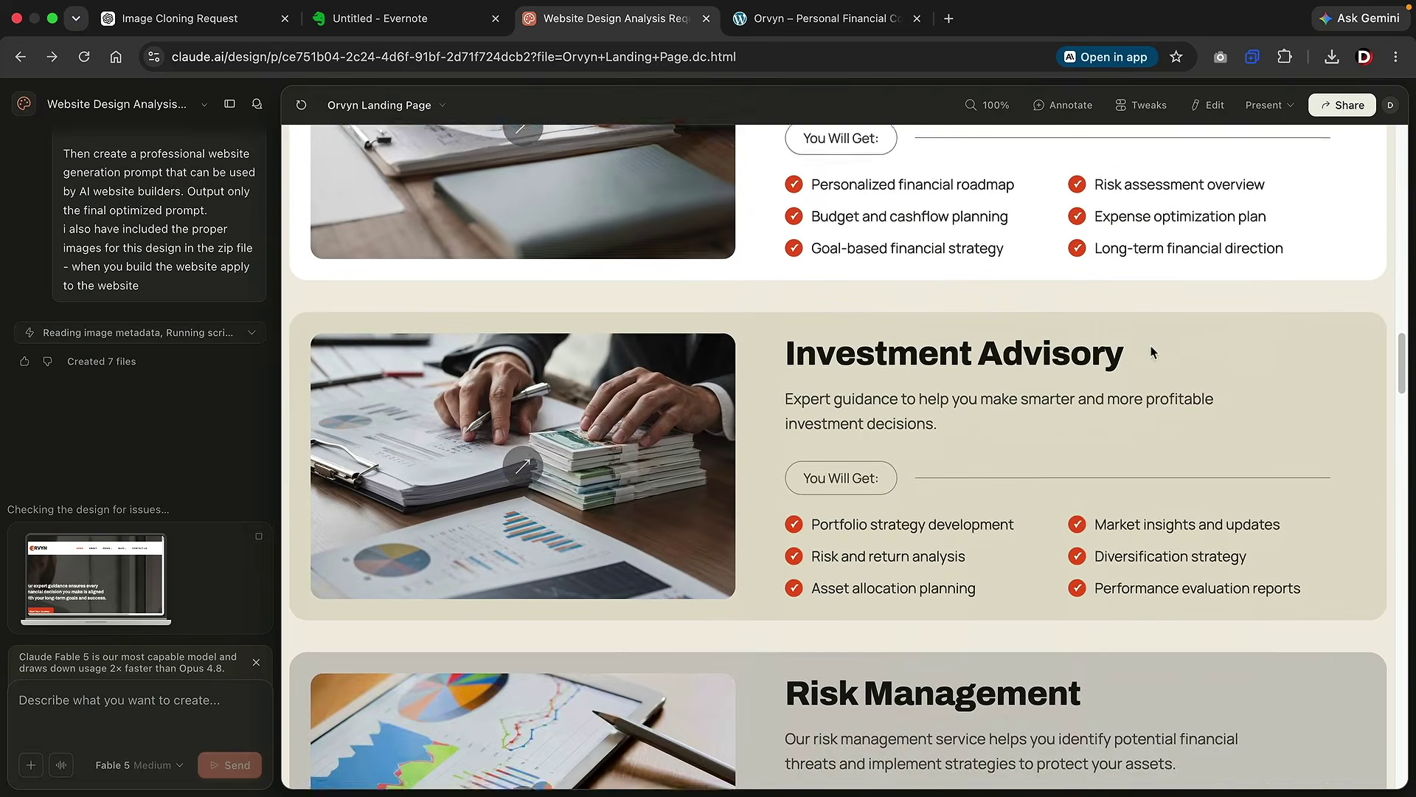
pyautogui.scroll(-10, 1155, 352)
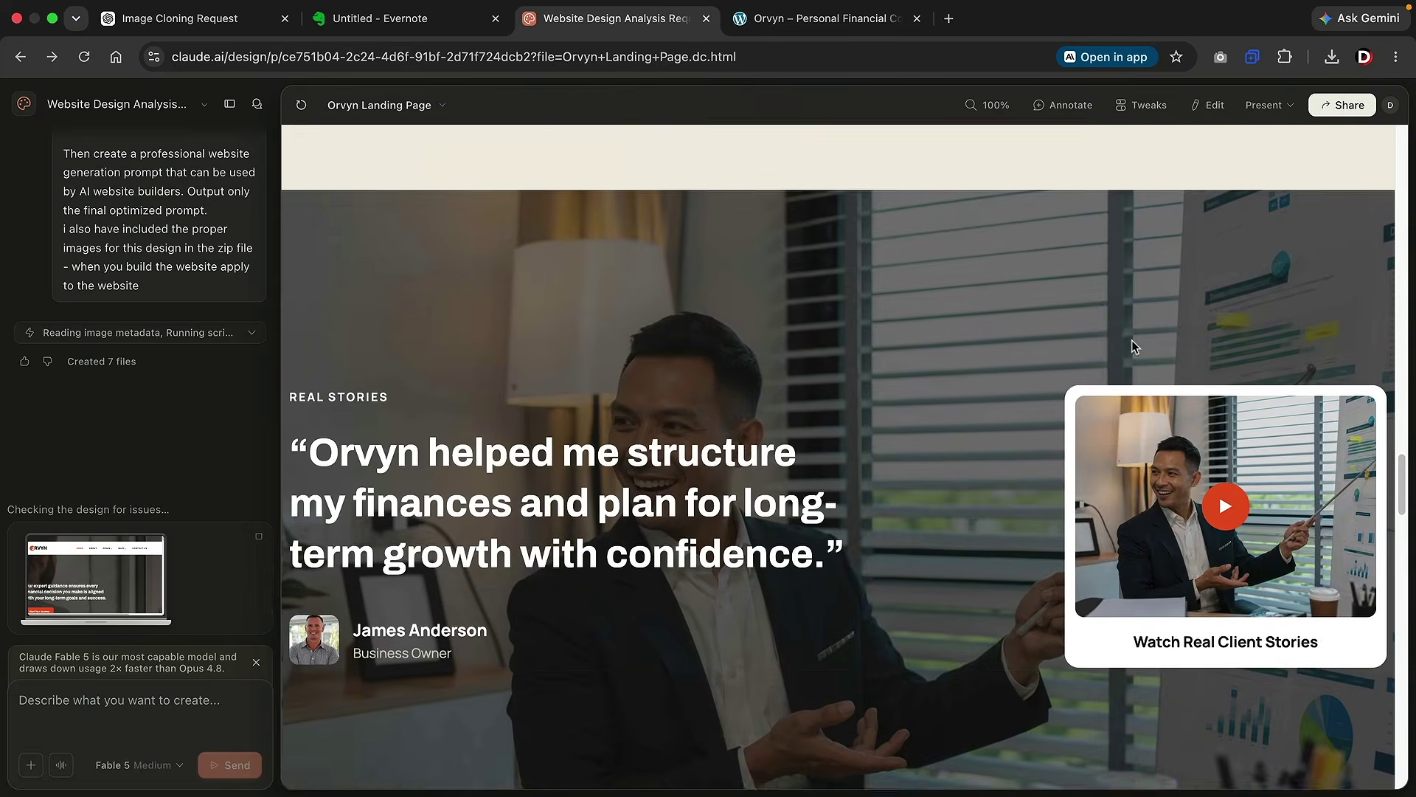
pyautogui.scroll(-10, 891, 369)
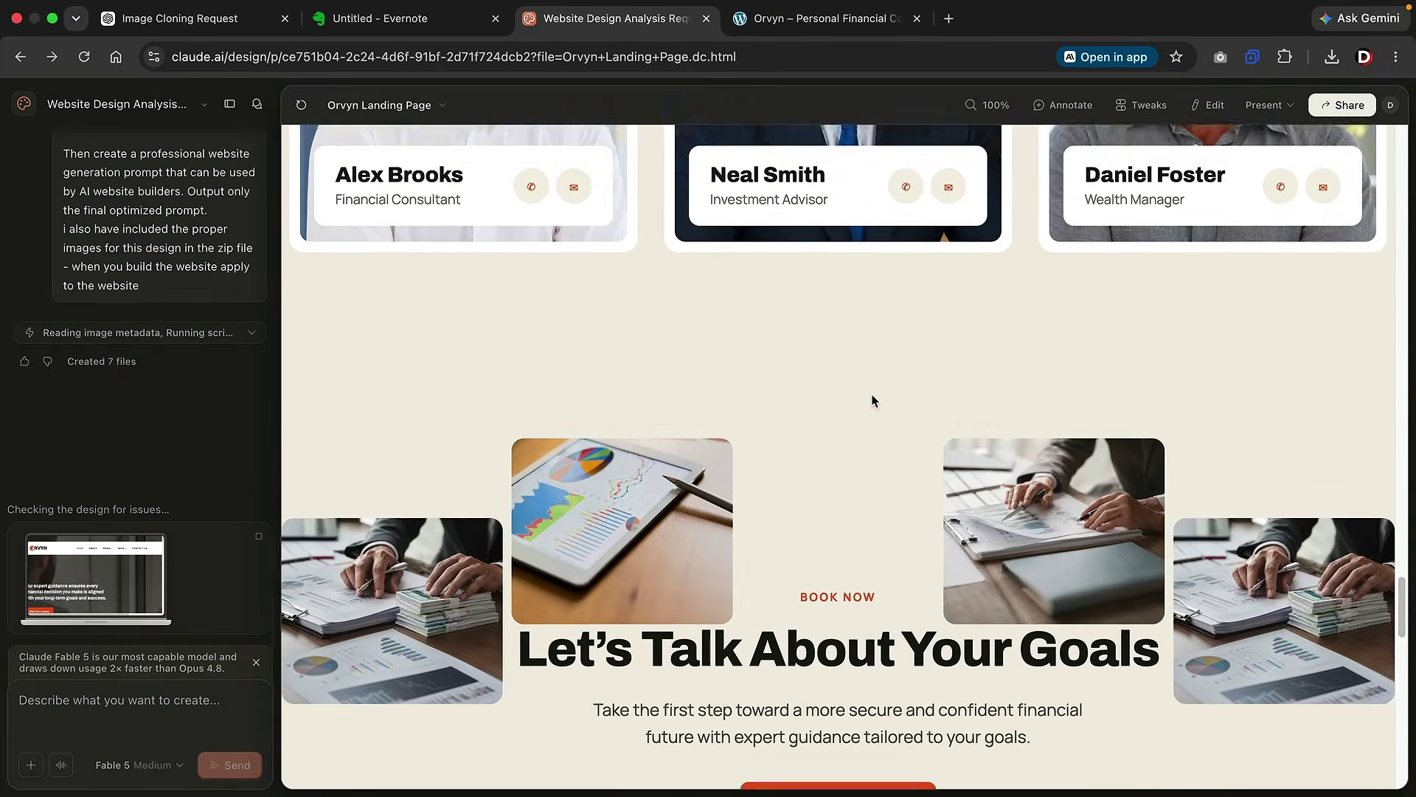
pyautogui.scroll(-10, 923, 531)
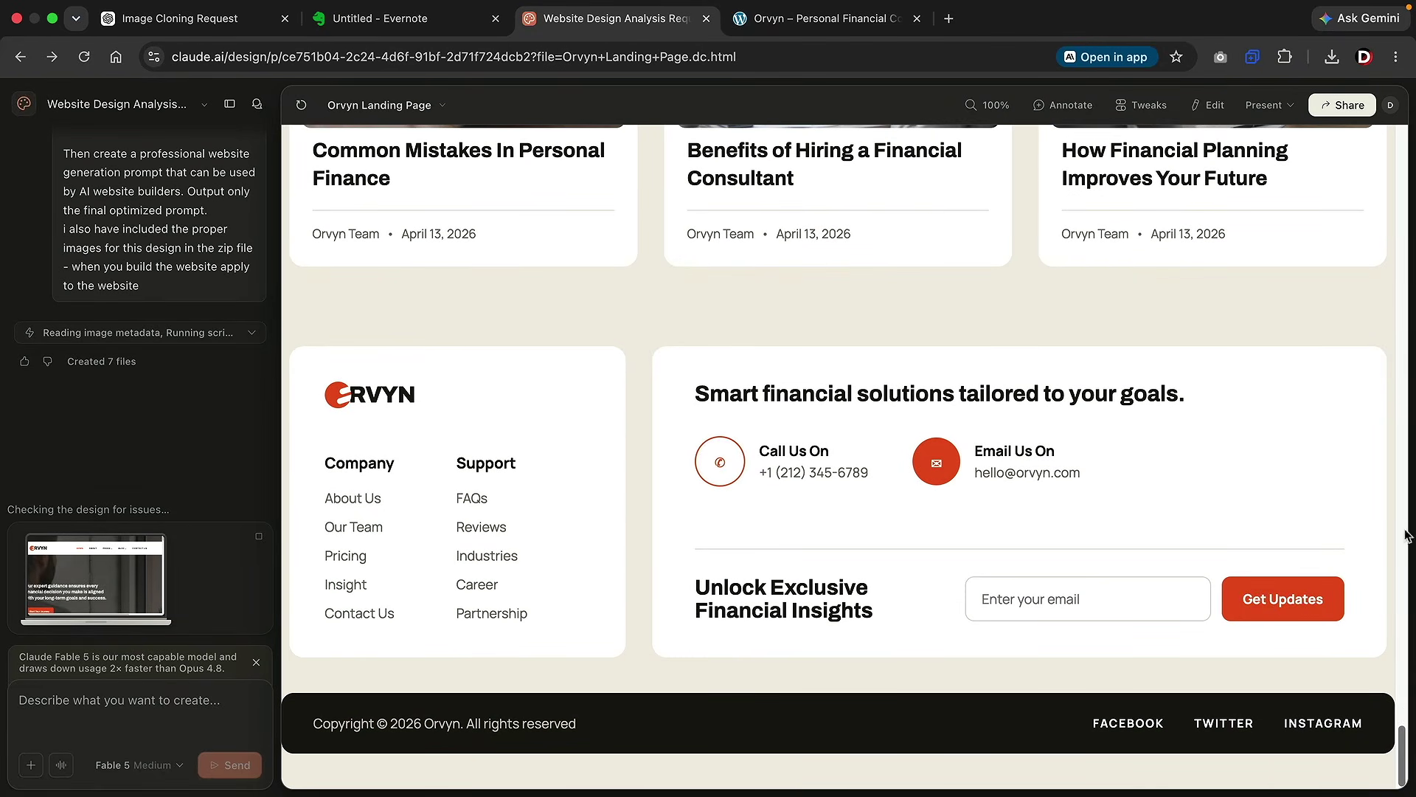
pyautogui.moveTo(1404, 747); pyautogui.dragTo(1405, 144)
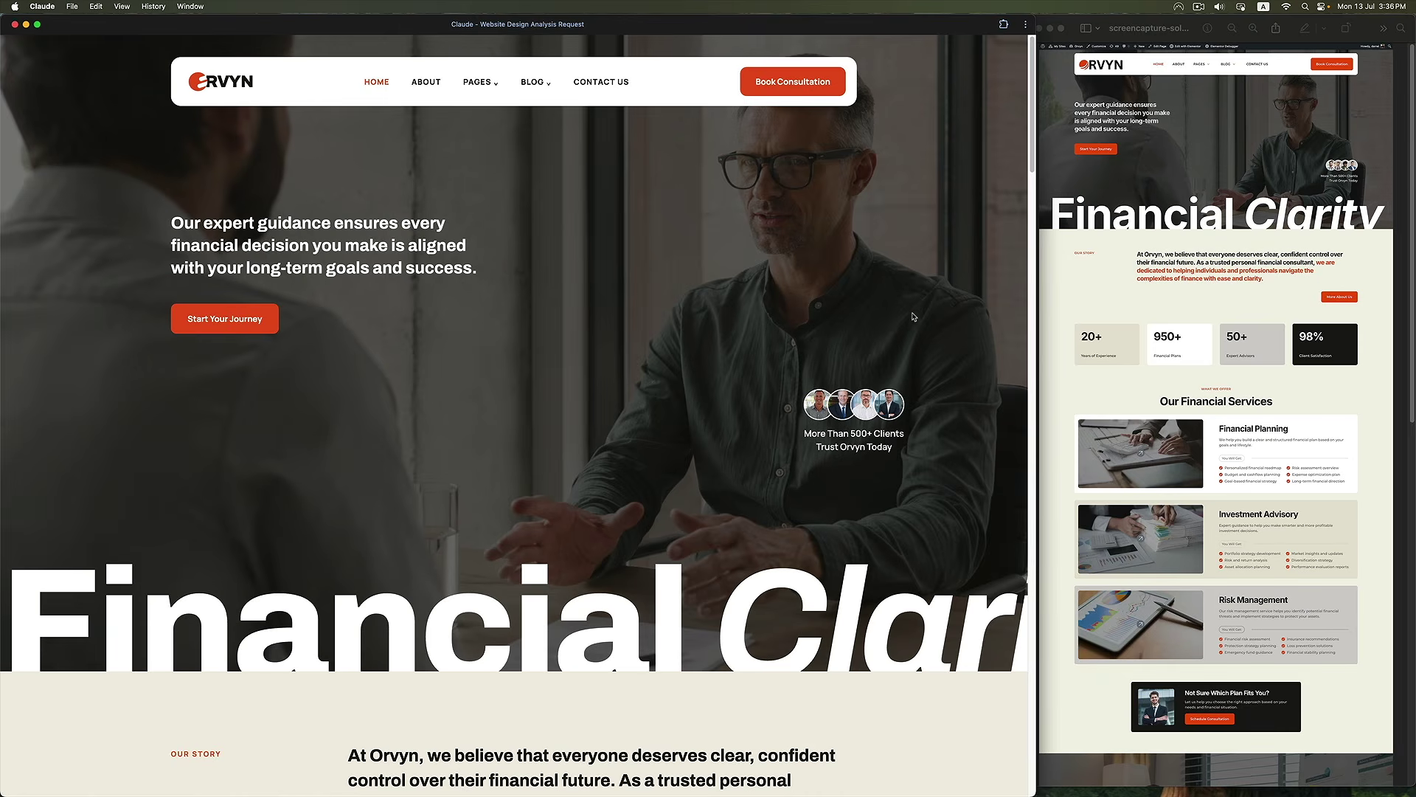
# - Compare the cloned hero, Our Story, statistics and Our Financial Services sections with the original Orvyn screenshot
pyautogui.scroll(-7, 936, 295)
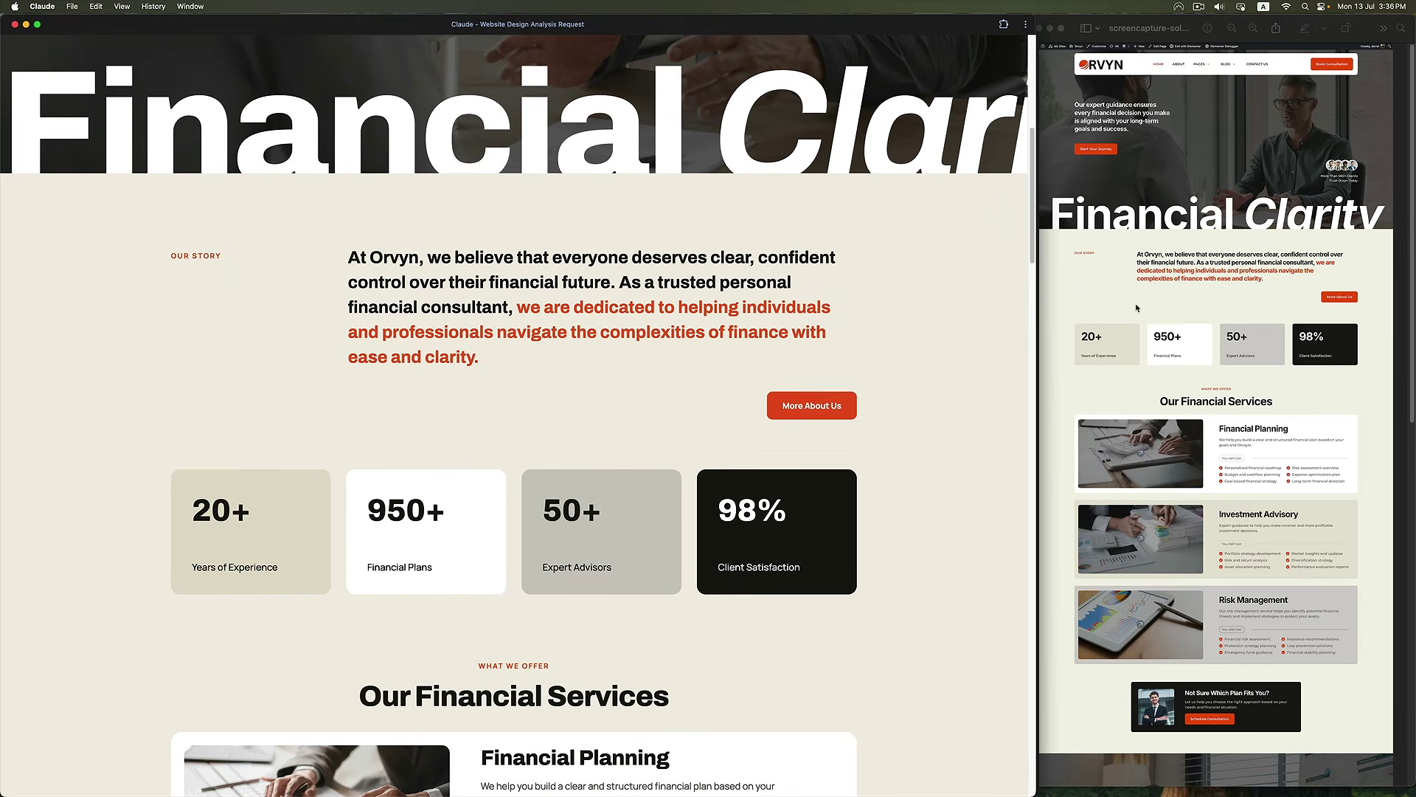
pyautogui.scroll(-2, 775, 398)
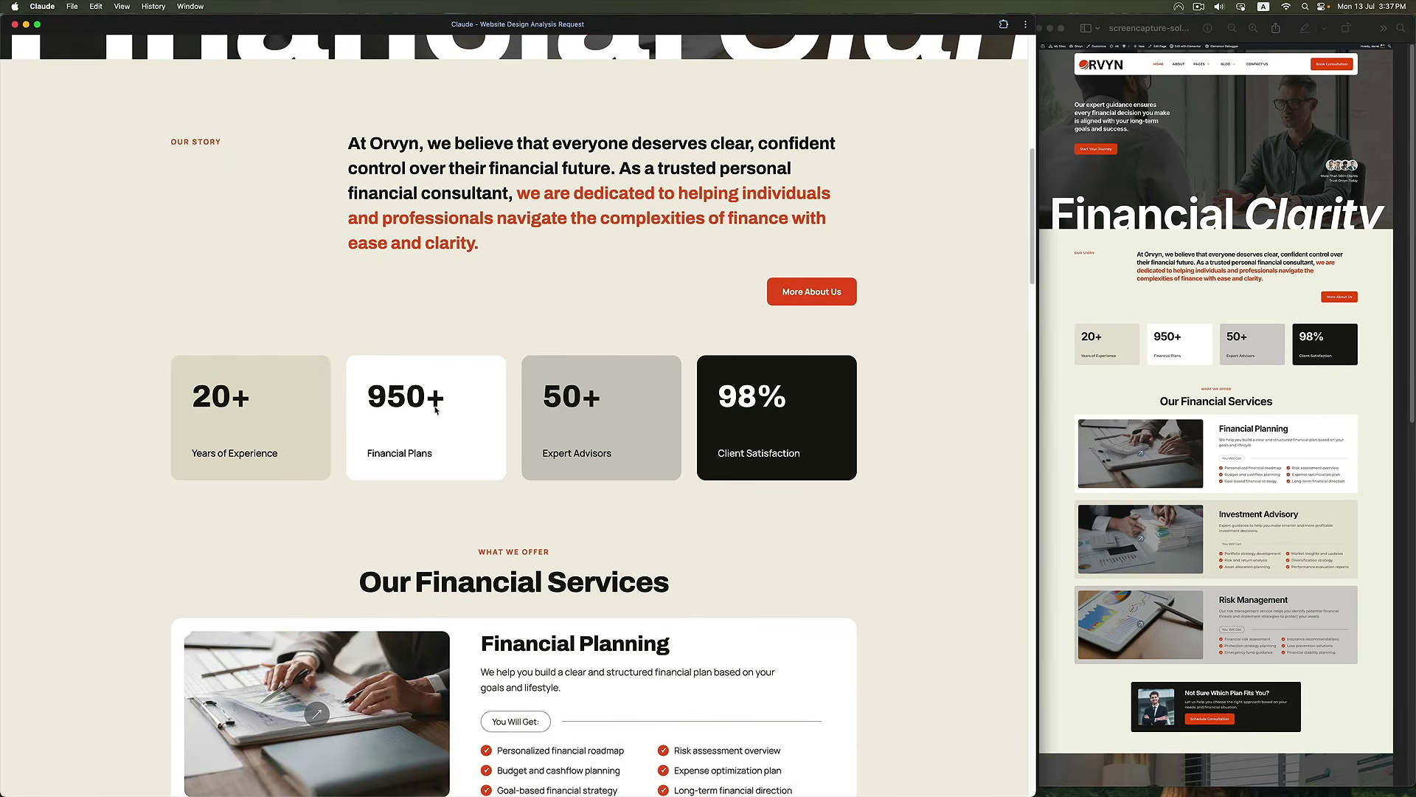
pyautogui.scroll(-6, 568, 430)
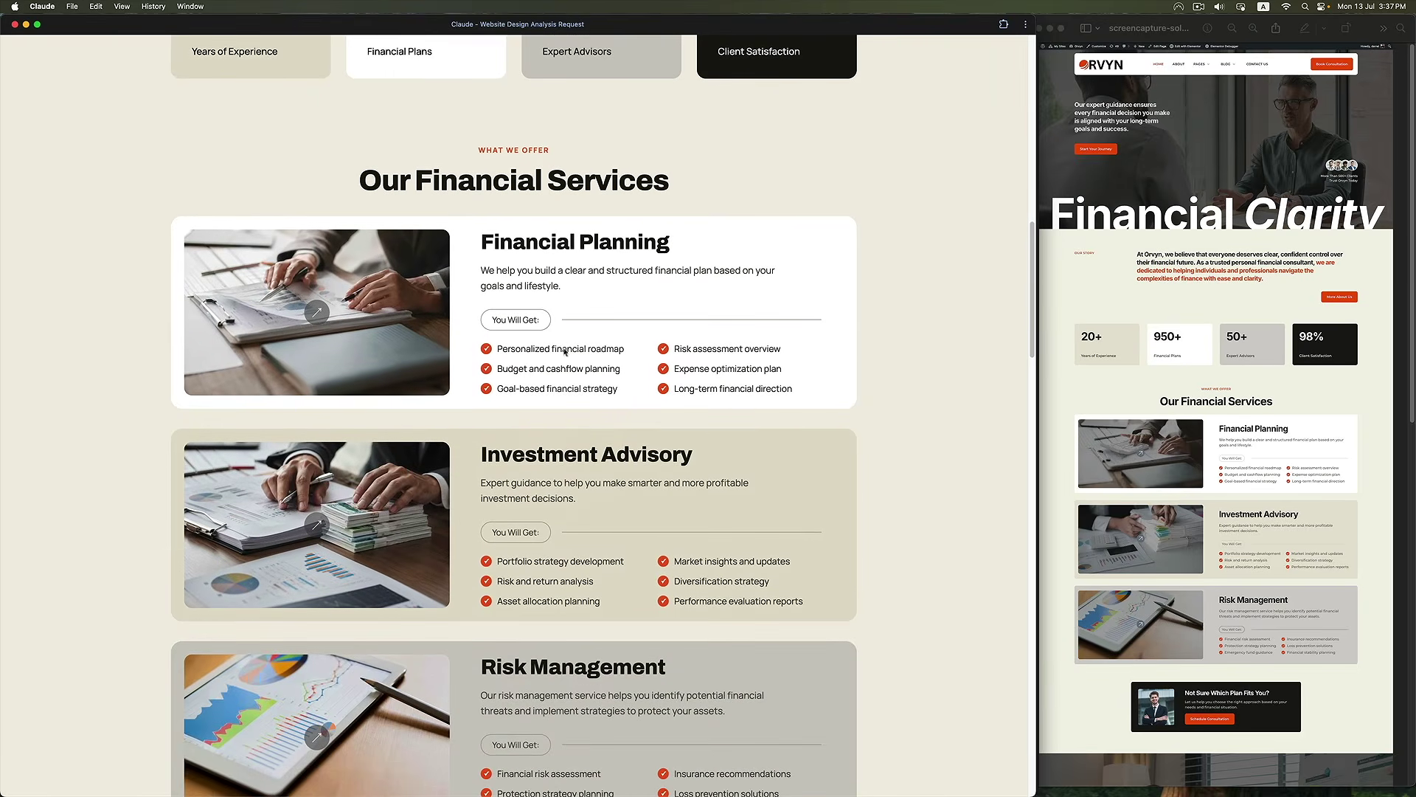
pyautogui.scroll(-1, 571, 307)
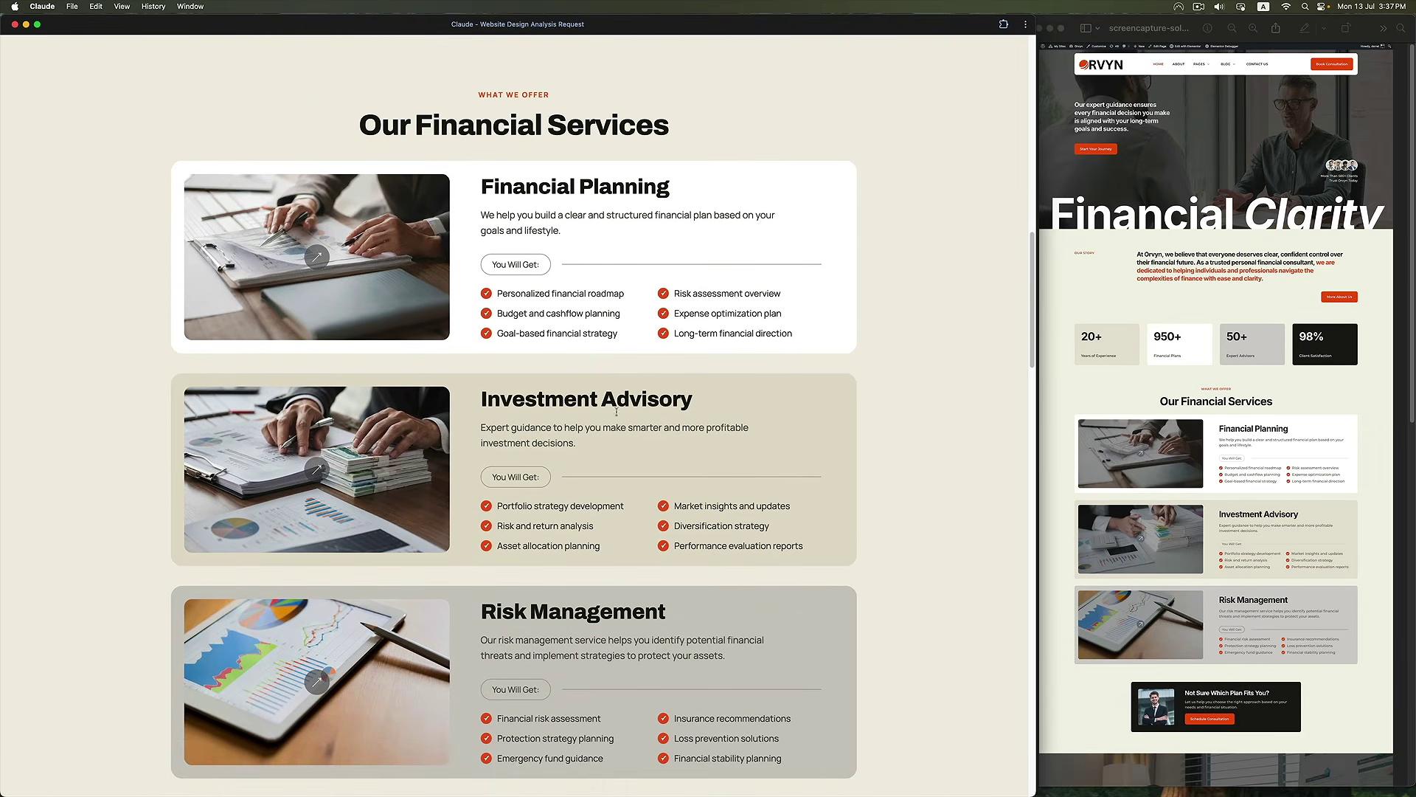
pyautogui.scroll(-4, 618, 452)
pyautogui.scroll(3, 451, 203)
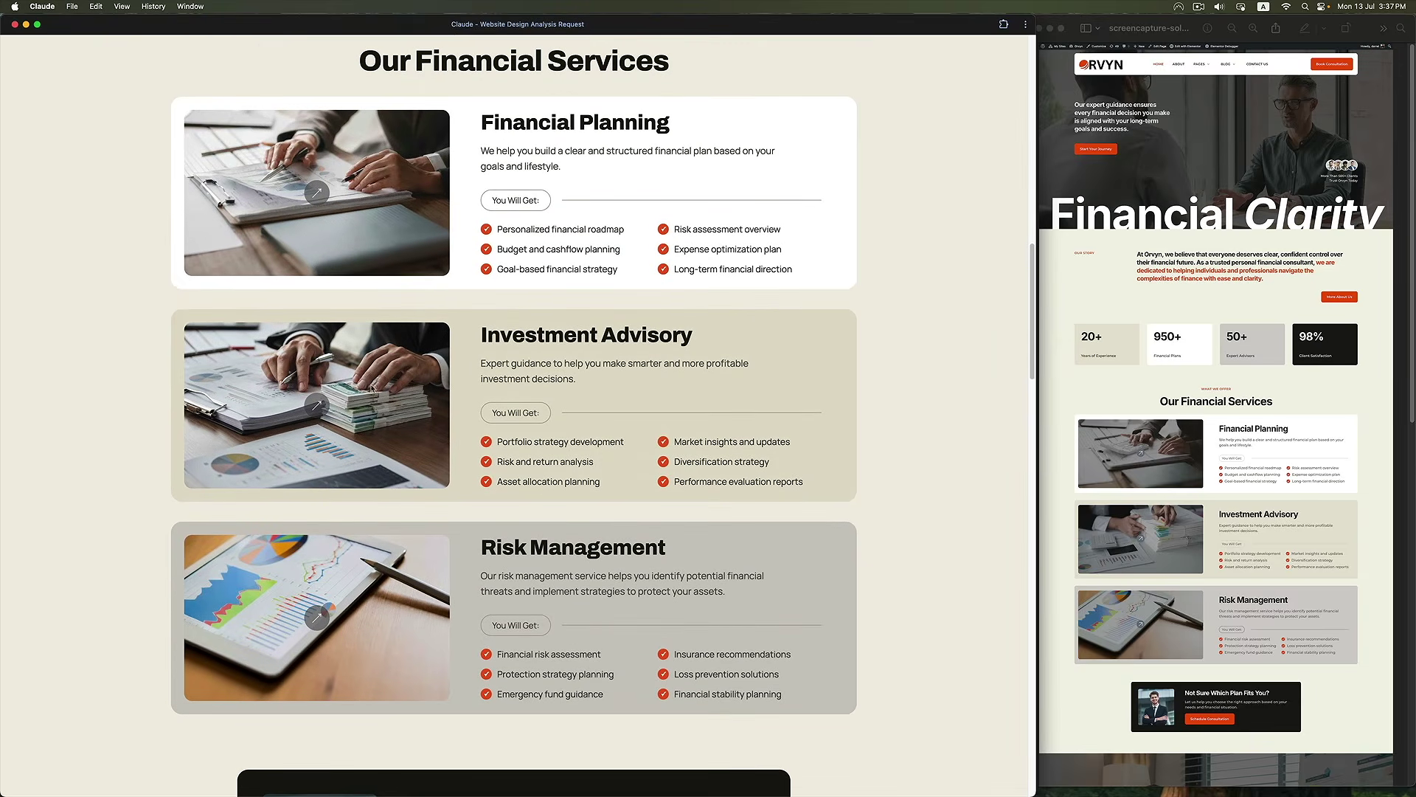
# - Compare the clone's consultation banner, Real Stories testimonial and Meet Our Expert Team section with the original screenshot
pyautogui.scroll(-10, 581, 451)
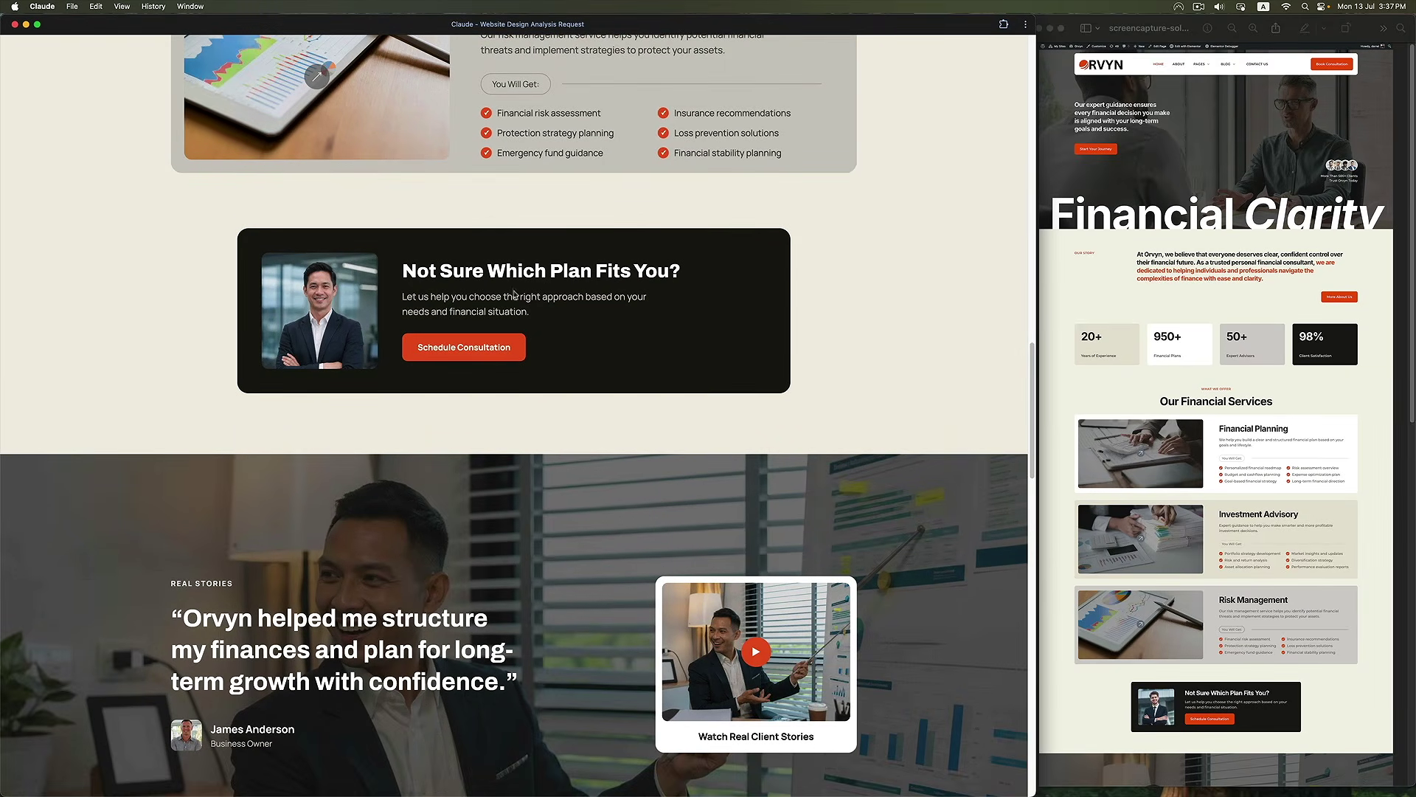
pyautogui.scroll(-5, 609, 327)
pyautogui.scroll(-4, 1129, 497)
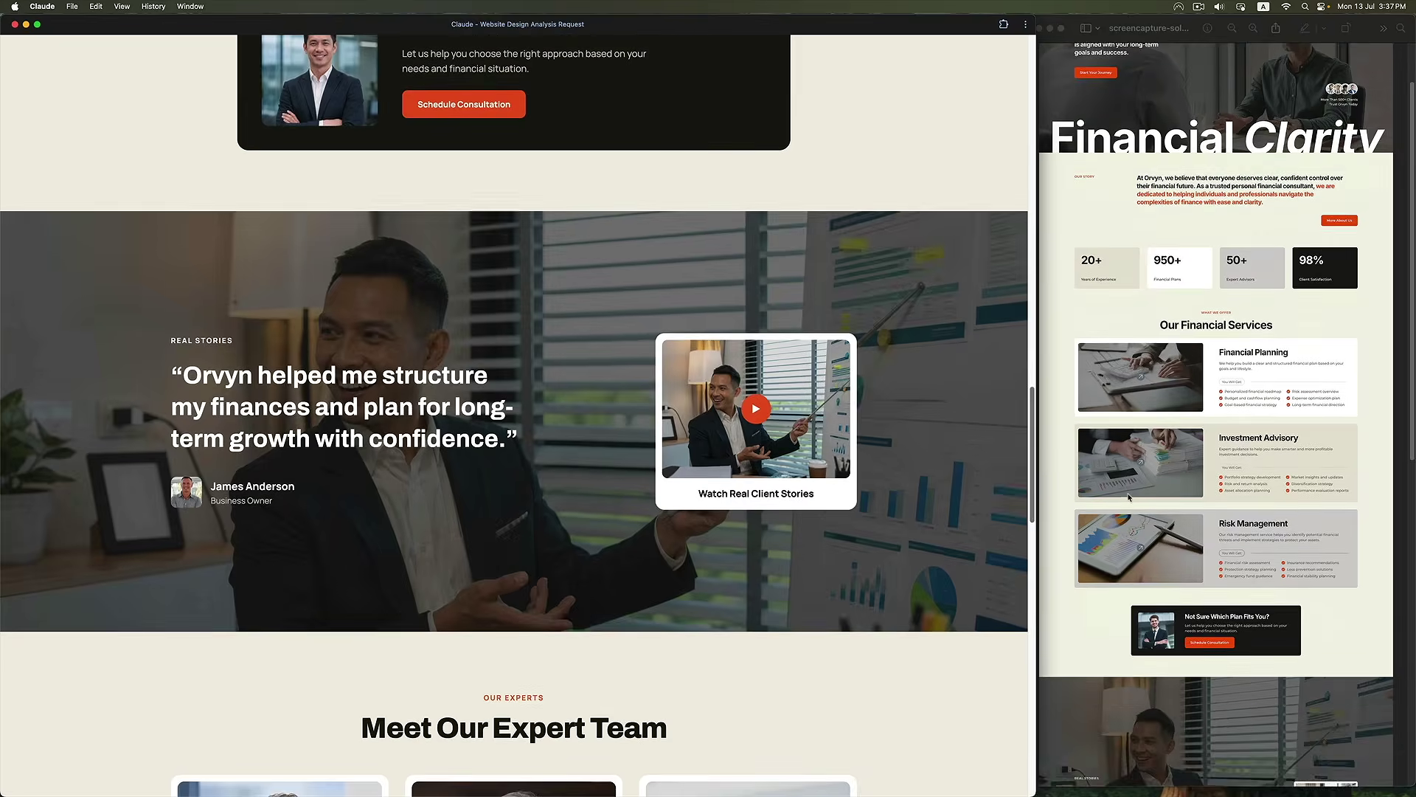
pyautogui.scroll(-2, 1129, 497)
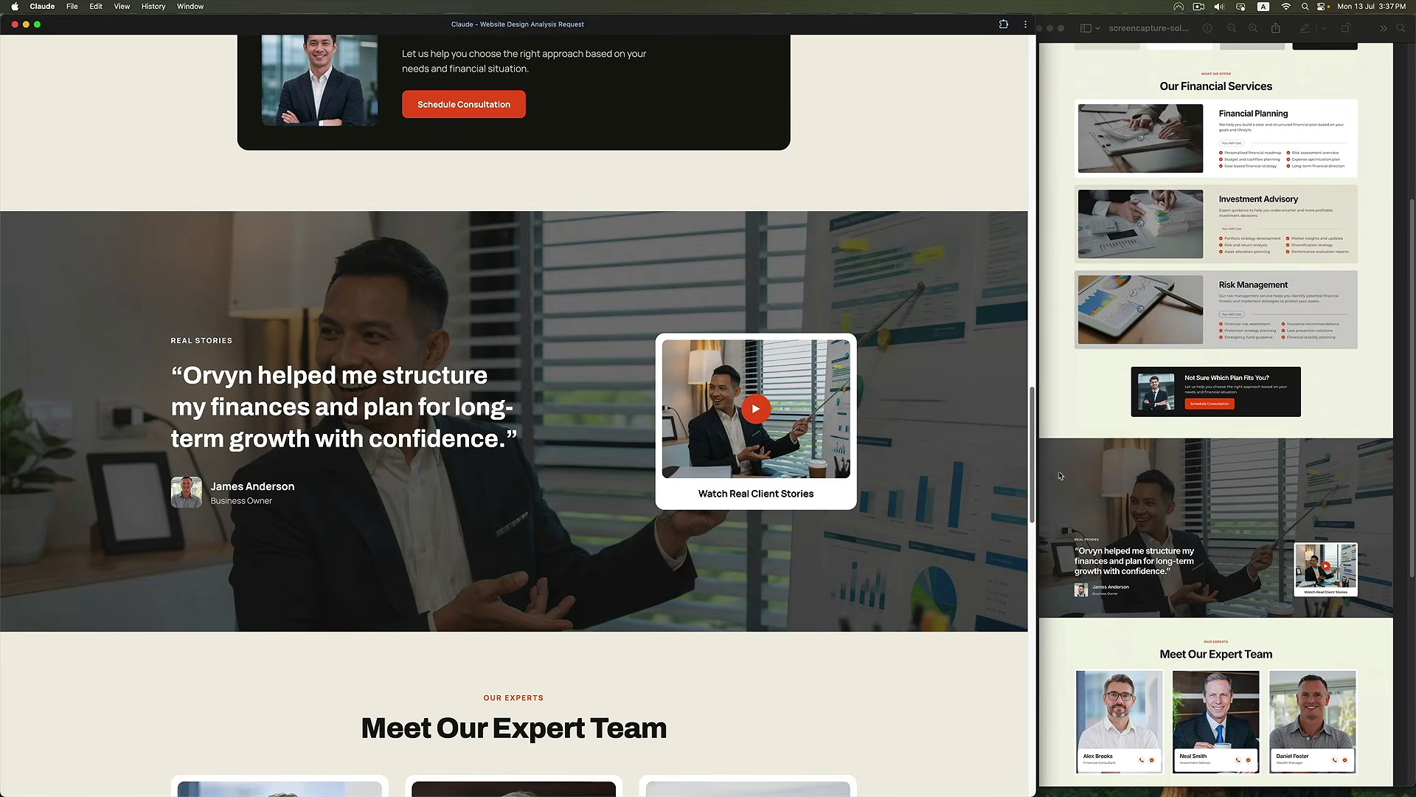
pyautogui.scroll(-8, 825, 504)
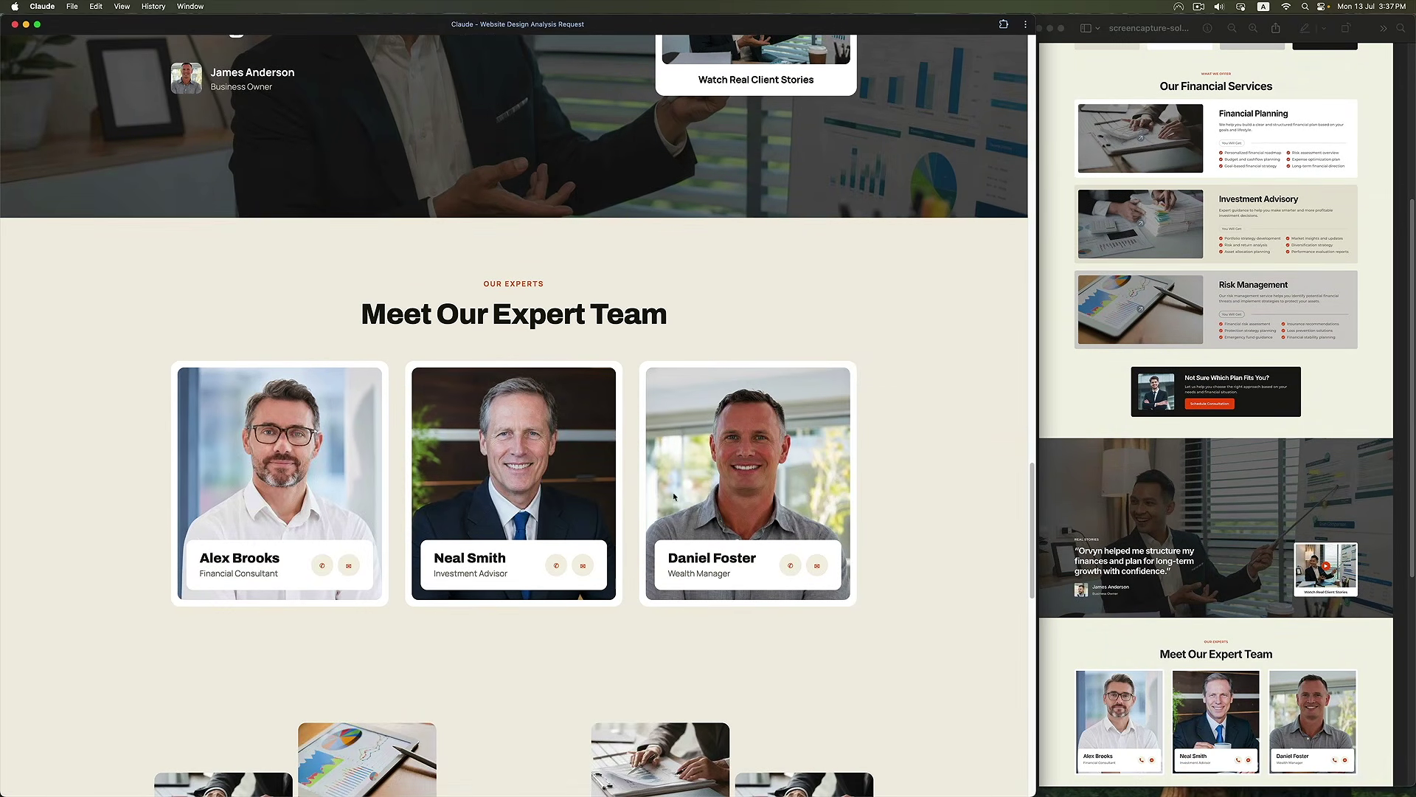
pyautogui.scroll(-7, 1180, 550)
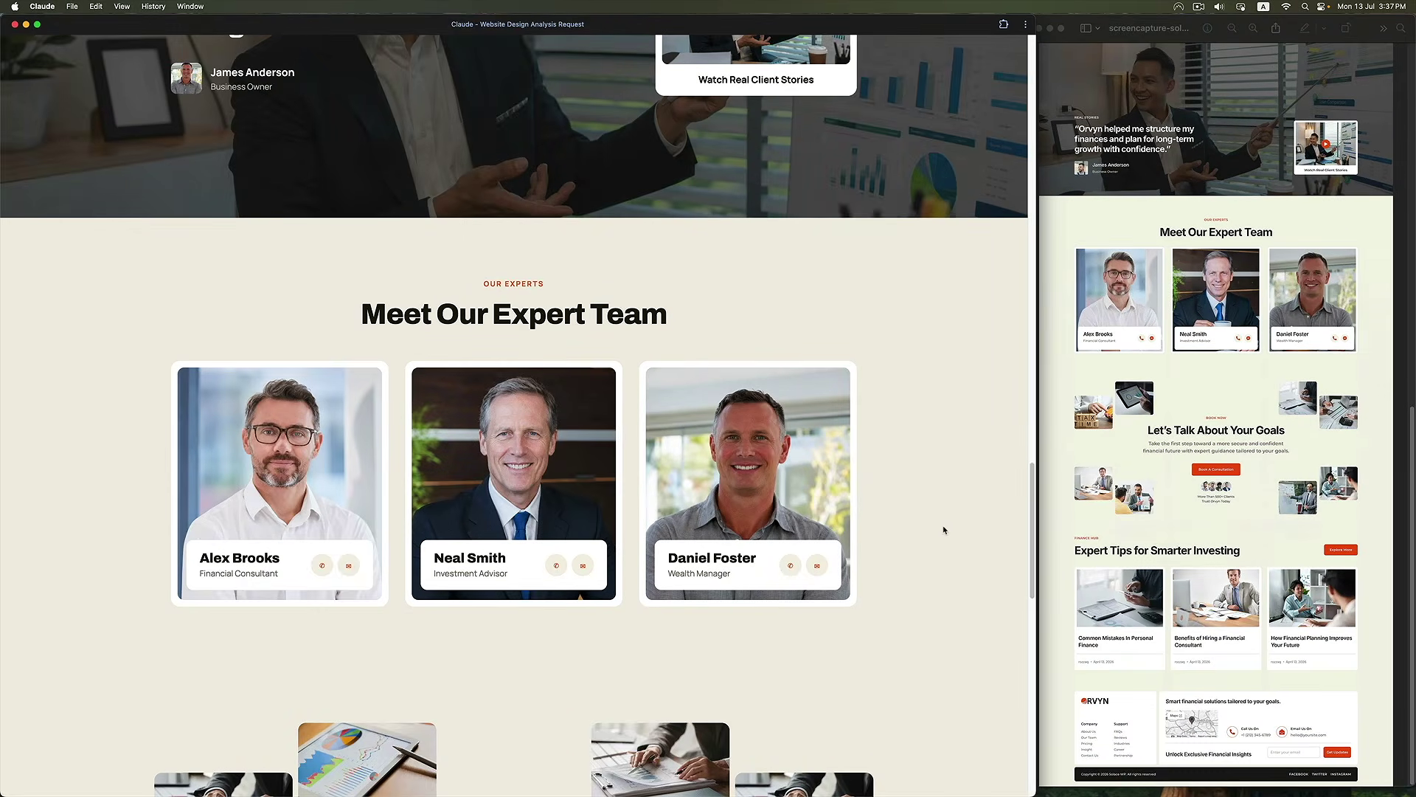
# - Compare the clone's Let's Talk About Your Goals, Expert Tips and footer sections with the original, and return to the hero
pyautogui.scroll(-5, 937, 528)
pyautogui.scroll(-5, 937, 529)
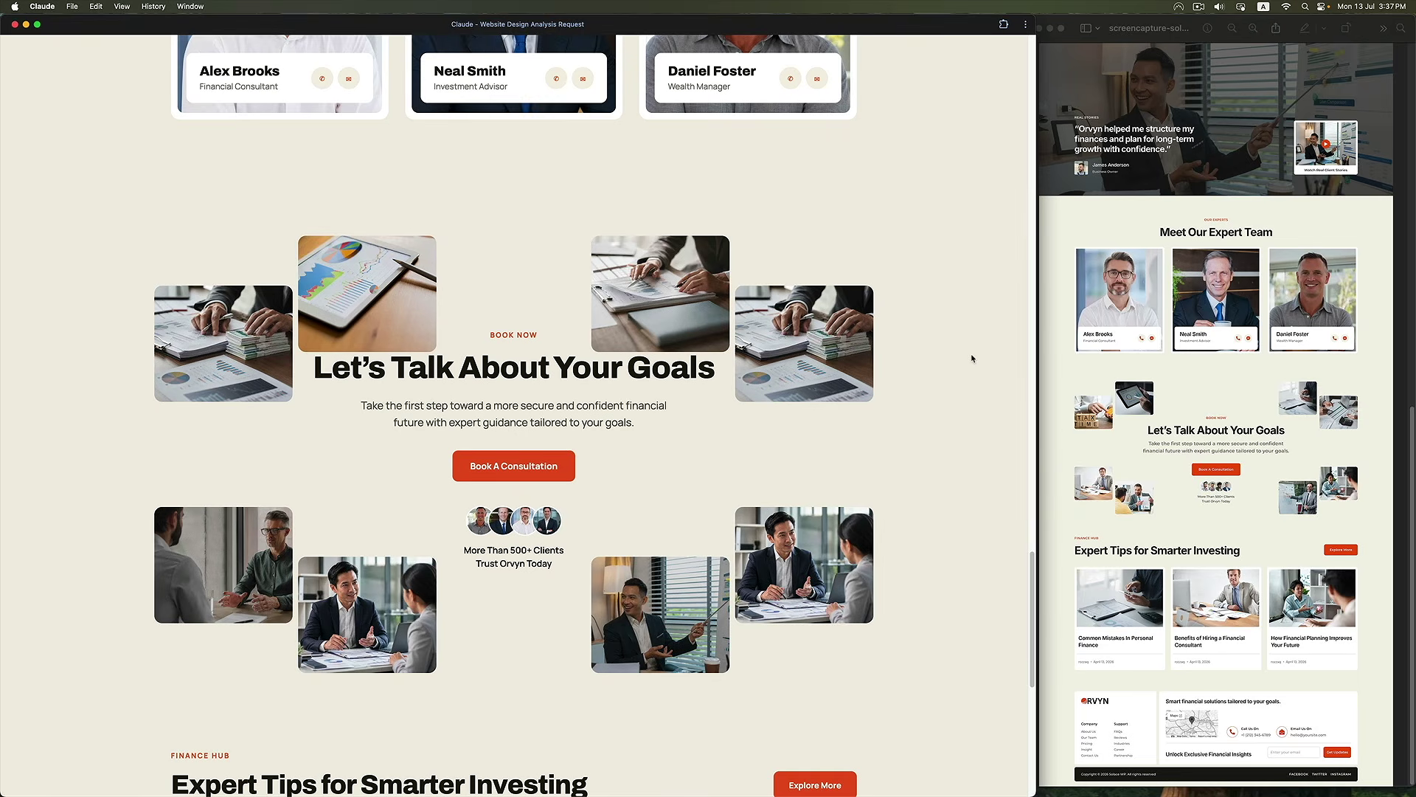
pyautogui.scroll(-8, 972, 357)
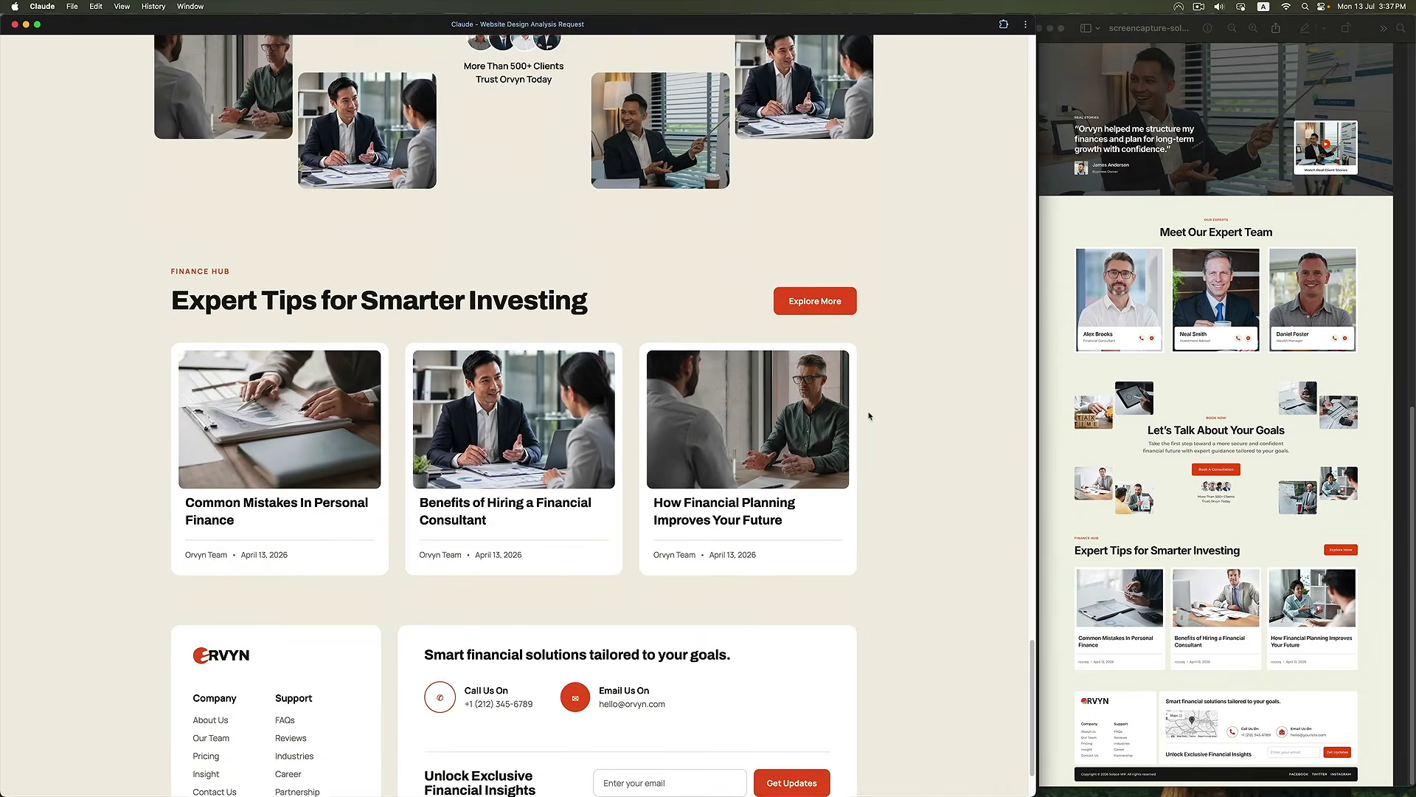
pyautogui.scroll(-1, 343, 398)
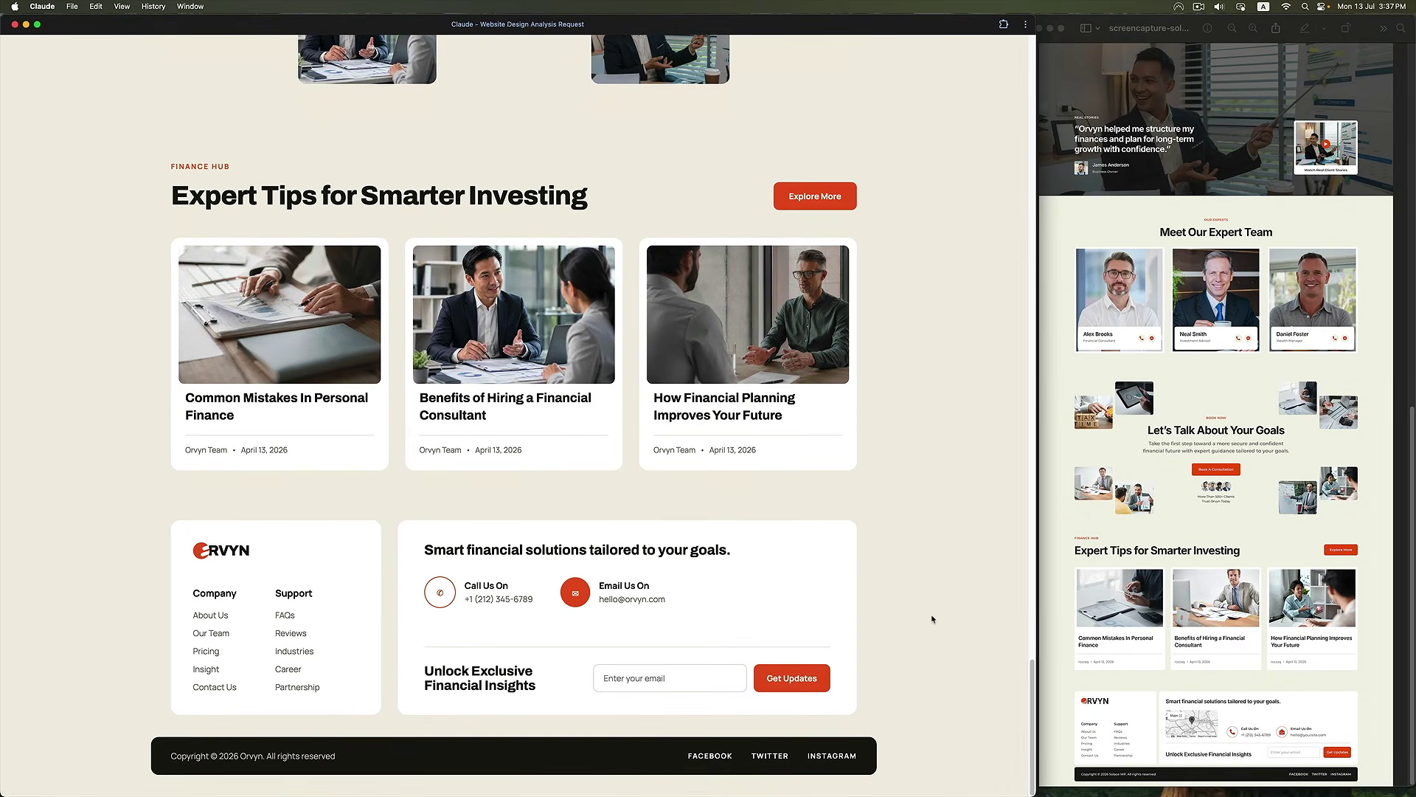
pyautogui.scroll(20, 933, 618)
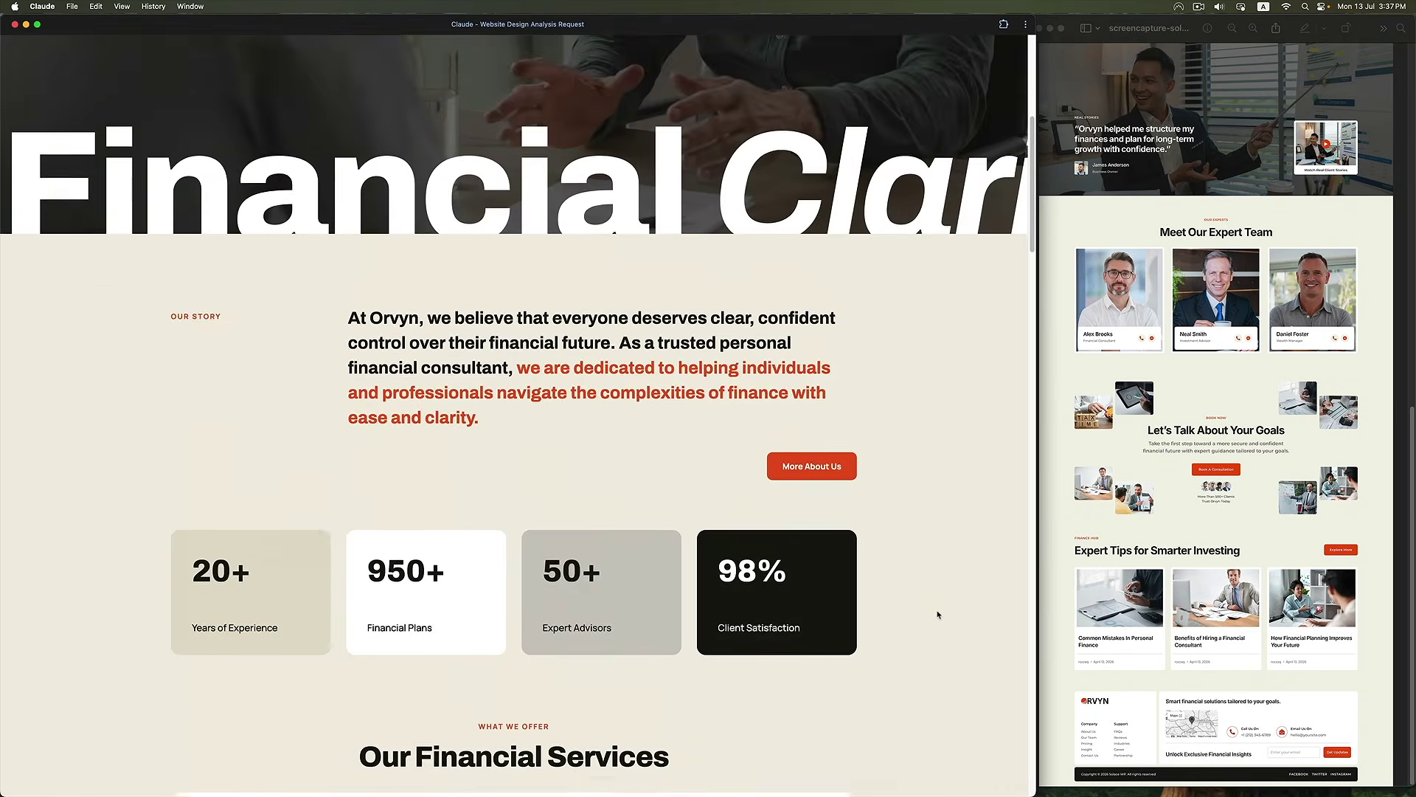
pyautogui.scroll(6, 937, 615)
pyautogui.scroll(10, 1273, 426)
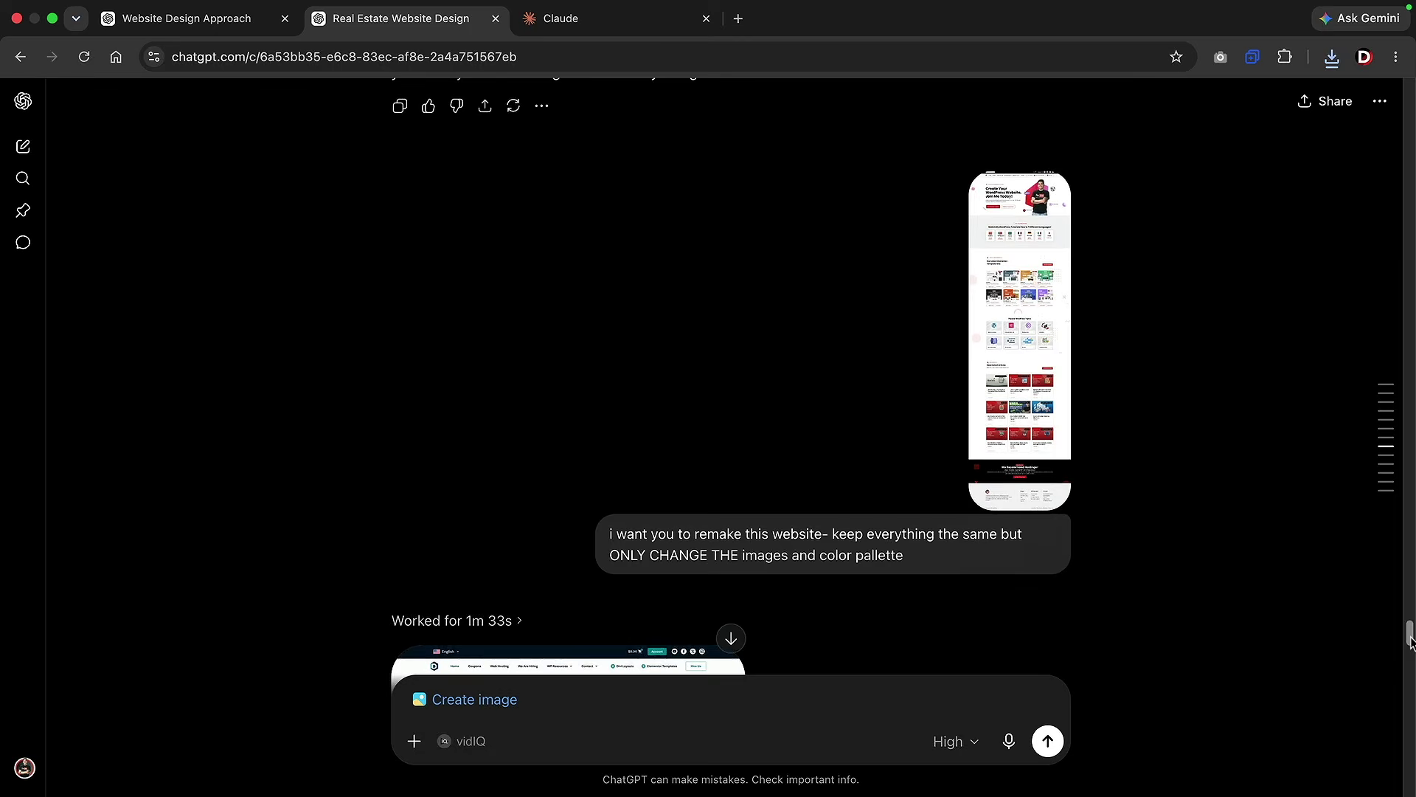
# - Check ChatGPT's recolored WordPress website, and view the hero artwork in the 01-hero folder of the downloaded wordpress-site-image-assets
pyautogui.moveTo(1409, 609); pyautogui.dragTo(1410, 661)
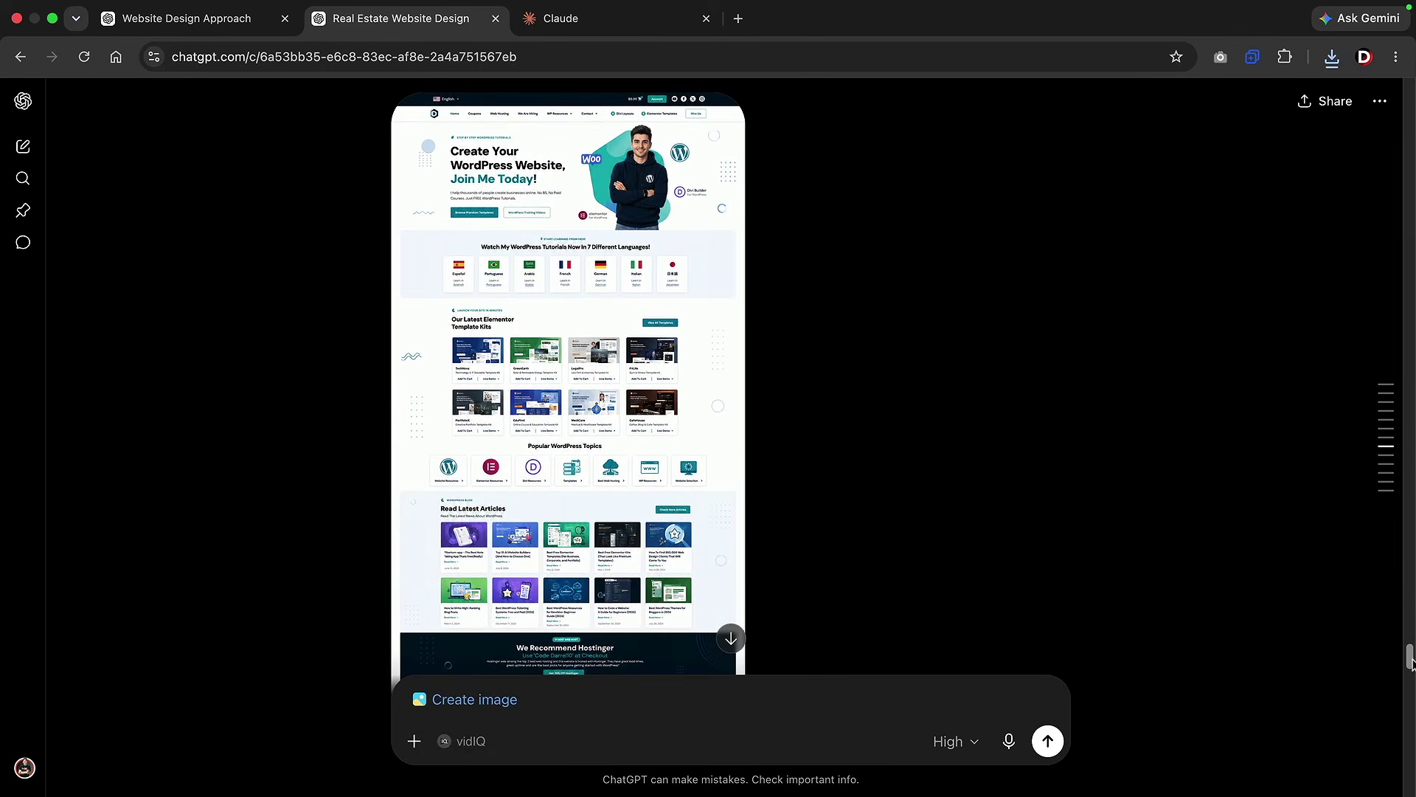
pyautogui.click(1330, 59)
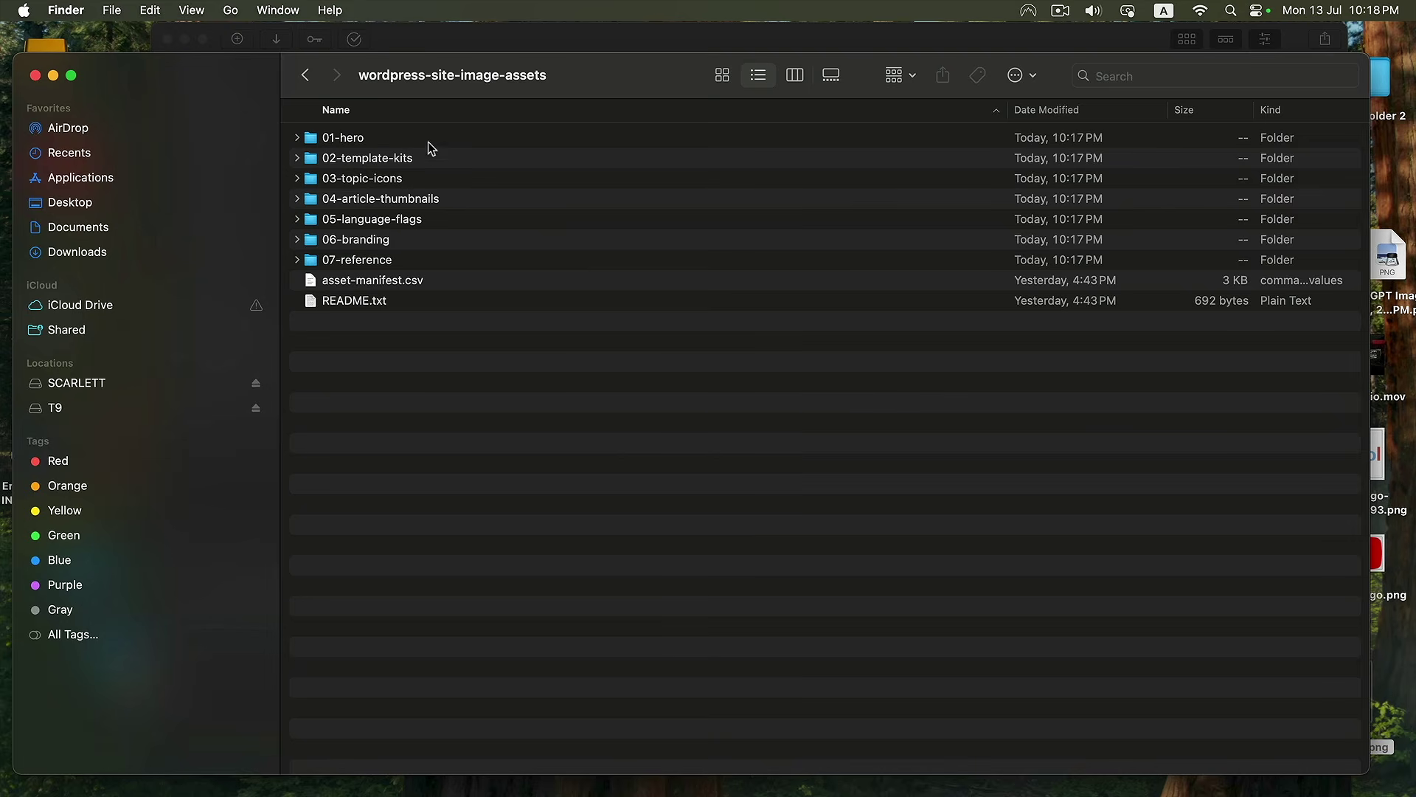
pyautogui.doubleClick(344, 138)
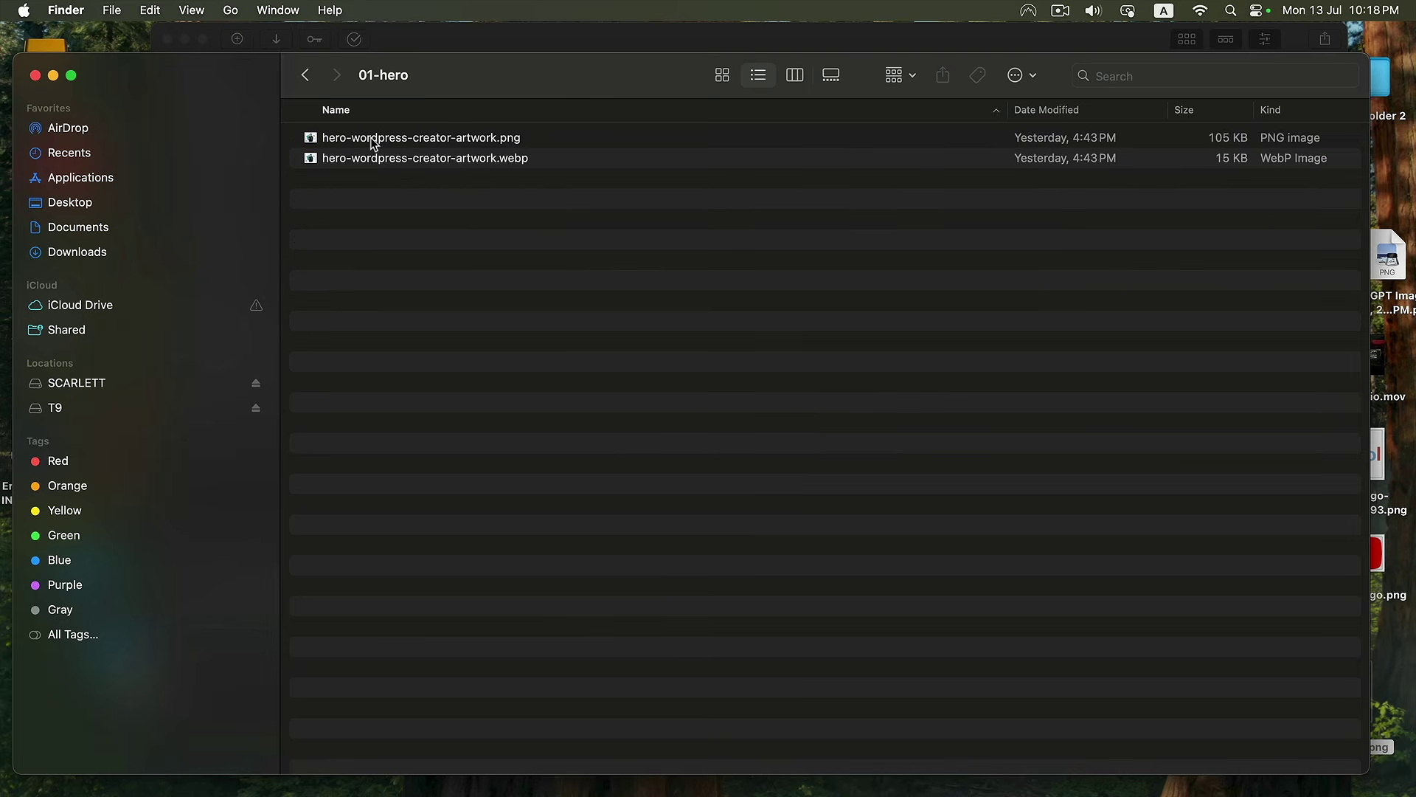
pyautogui.doubleClick(372, 139)
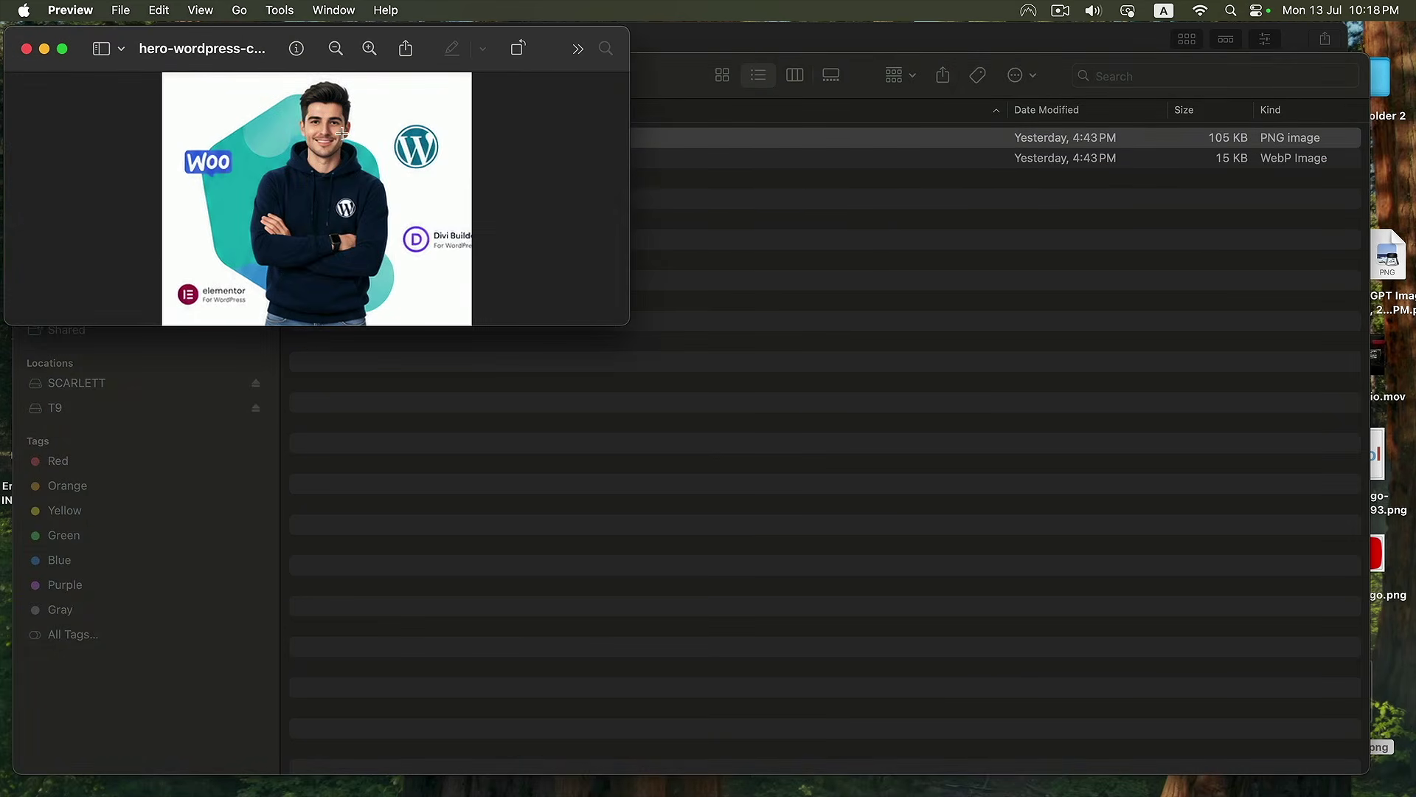
pyautogui.click(44, 48)
pyautogui.doubleClick(411, 155)
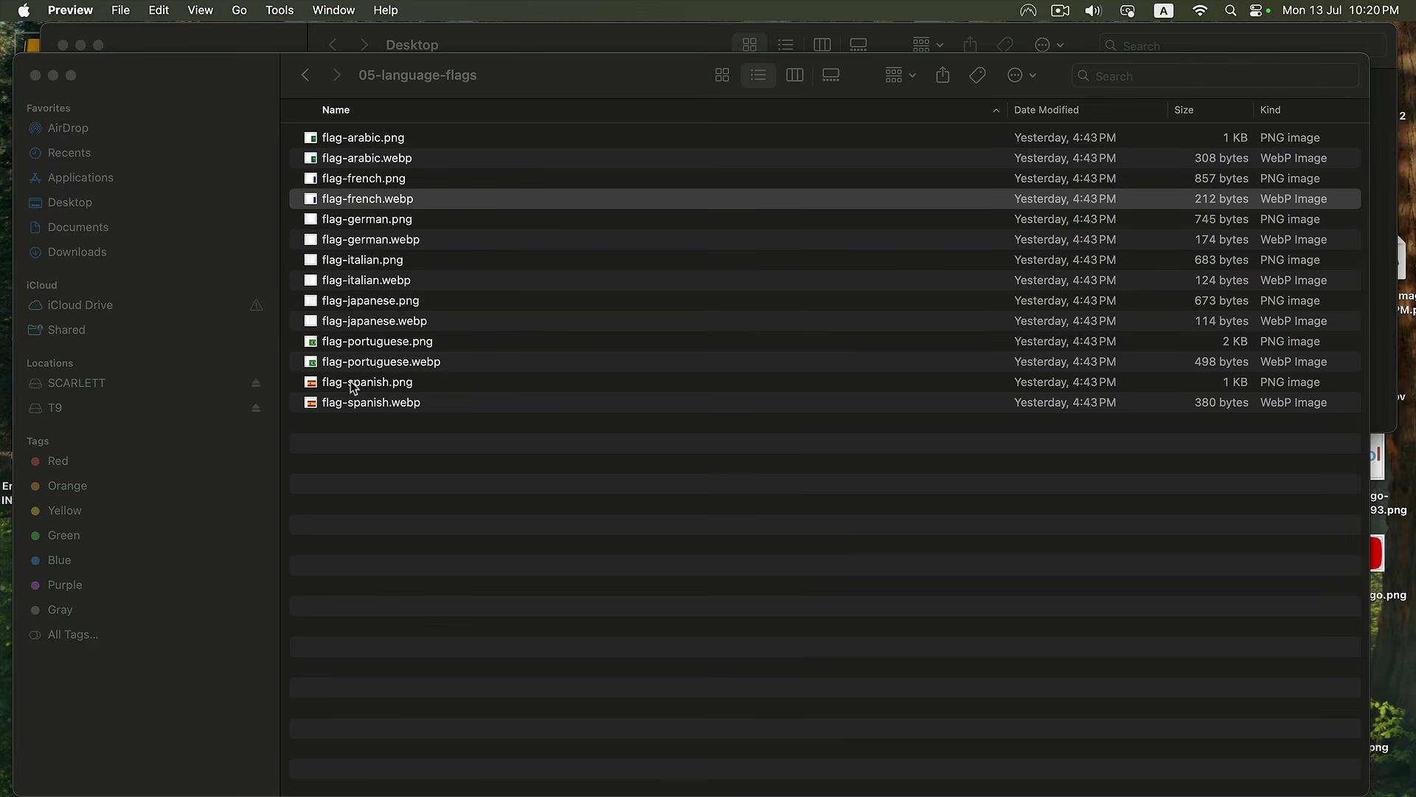
# - View flag-spanish.png from the 05-language-flags folder and mark an area of about 36 x 31 around the flag
pyautogui.doubleClick(352, 382)
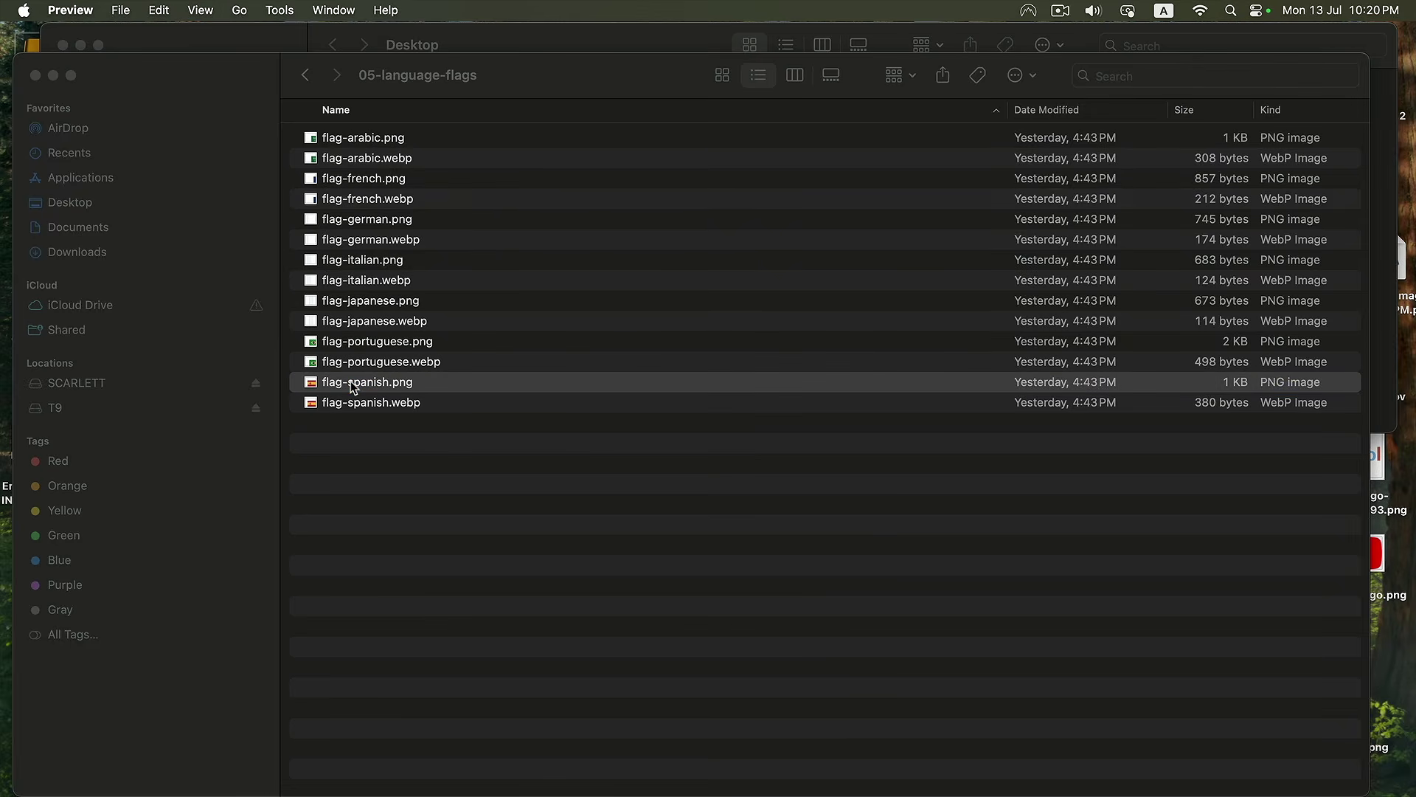
pyautogui.moveTo(339, 144); pyautogui.dragTo(285, 215)
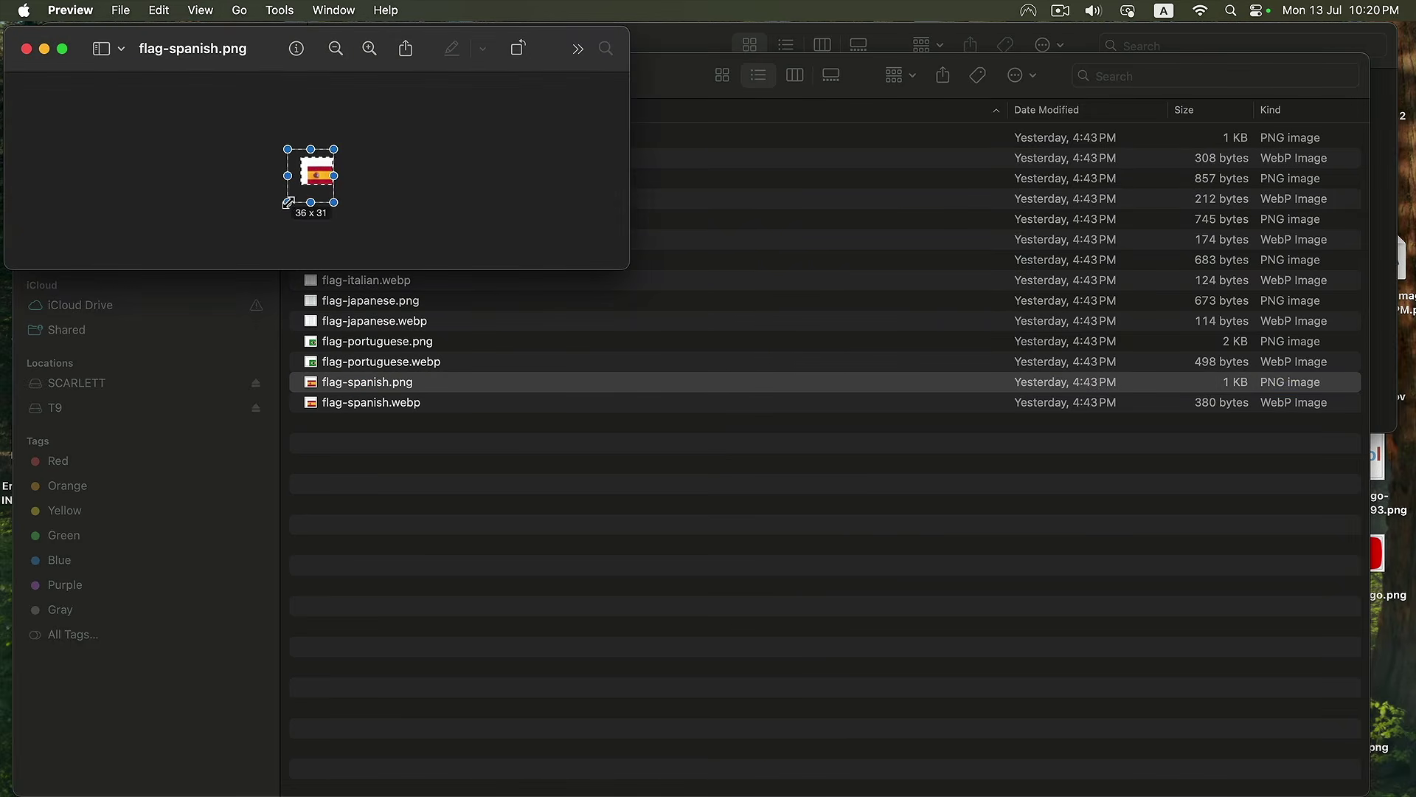
# - Open the Orvyn personal financial consultant template from Solace's template library and capture the full page as a screenshot
pyautogui.click(368, 201)
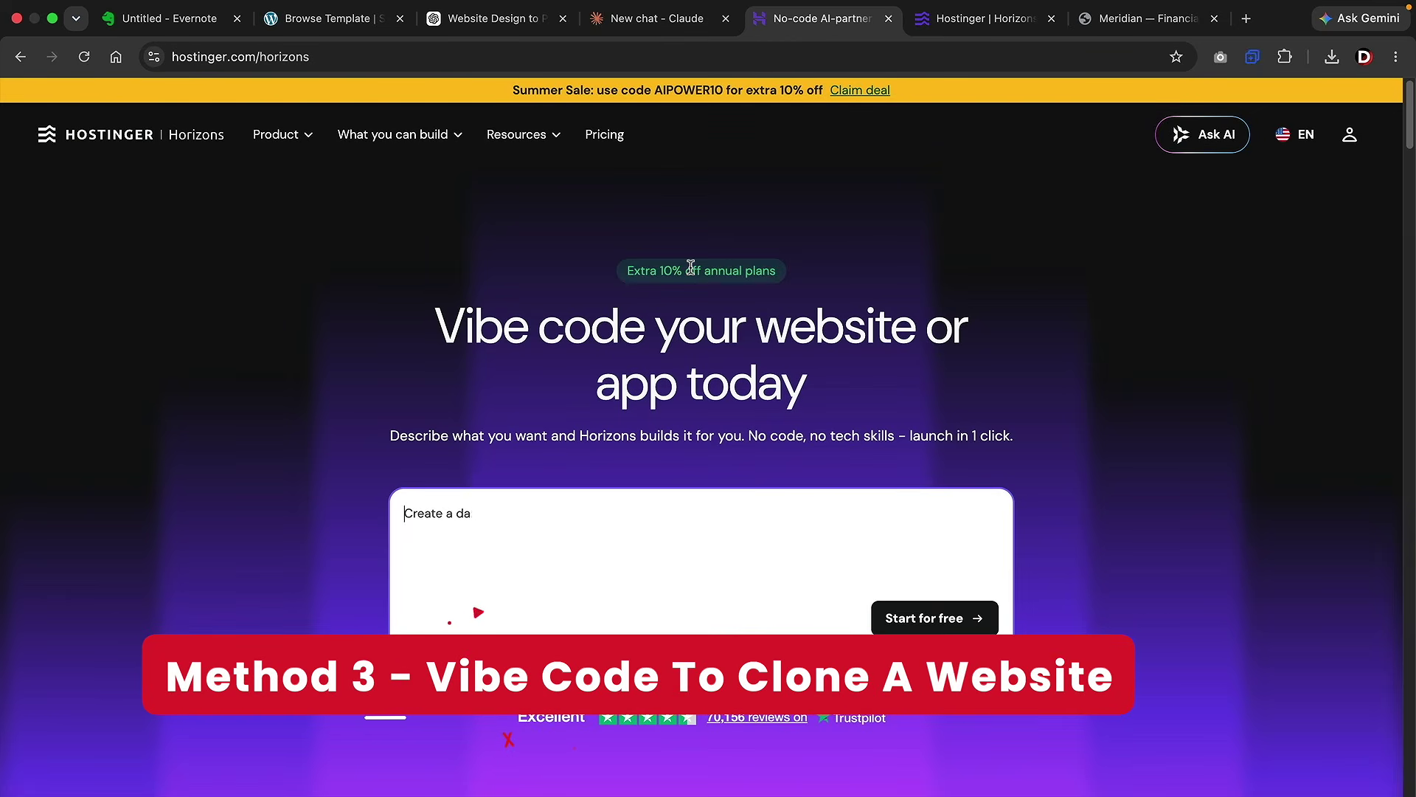
pyautogui.click(368, 26)
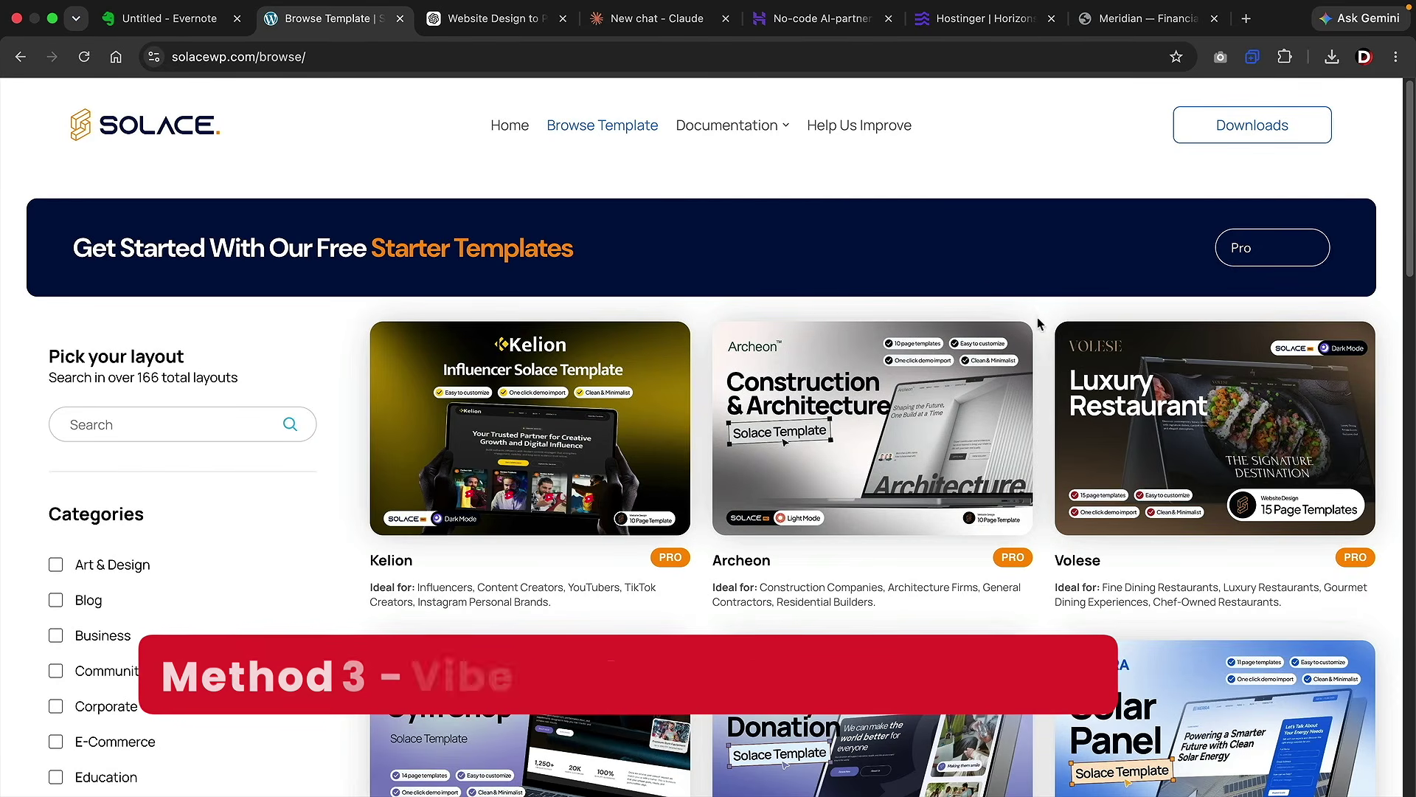
pyautogui.scroll(-3, 1039, 318)
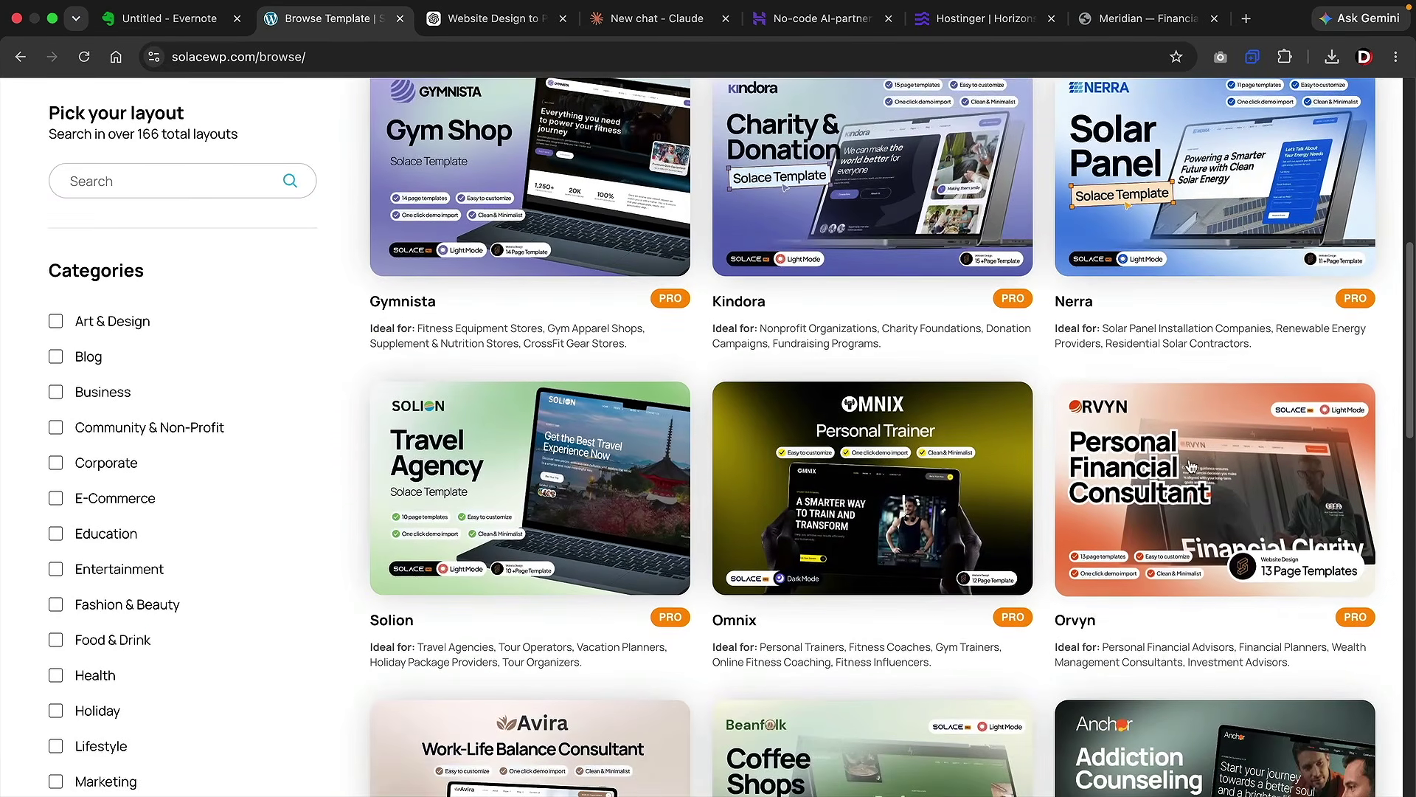
pyautogui.click(1200, 476)
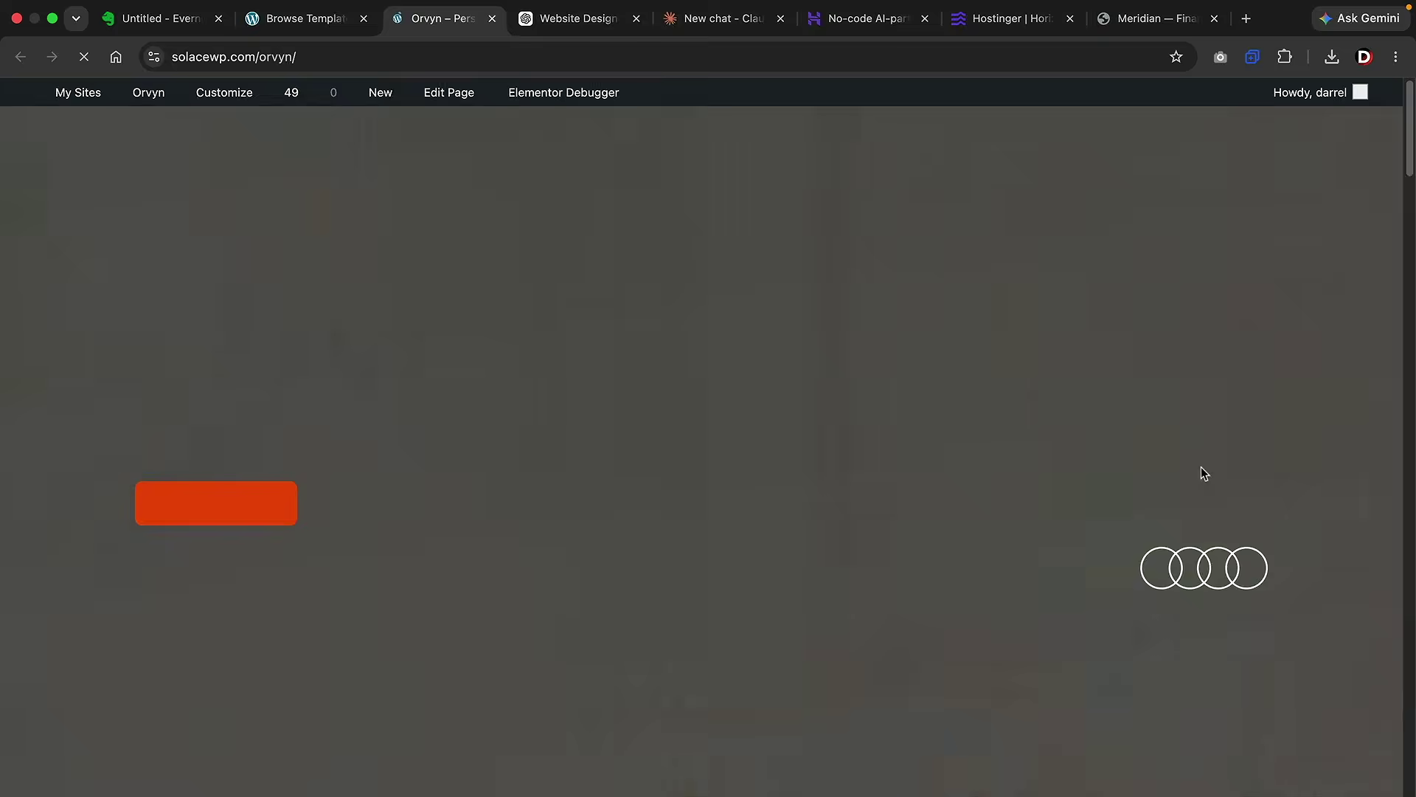
pyautogui.click(1221, 57)
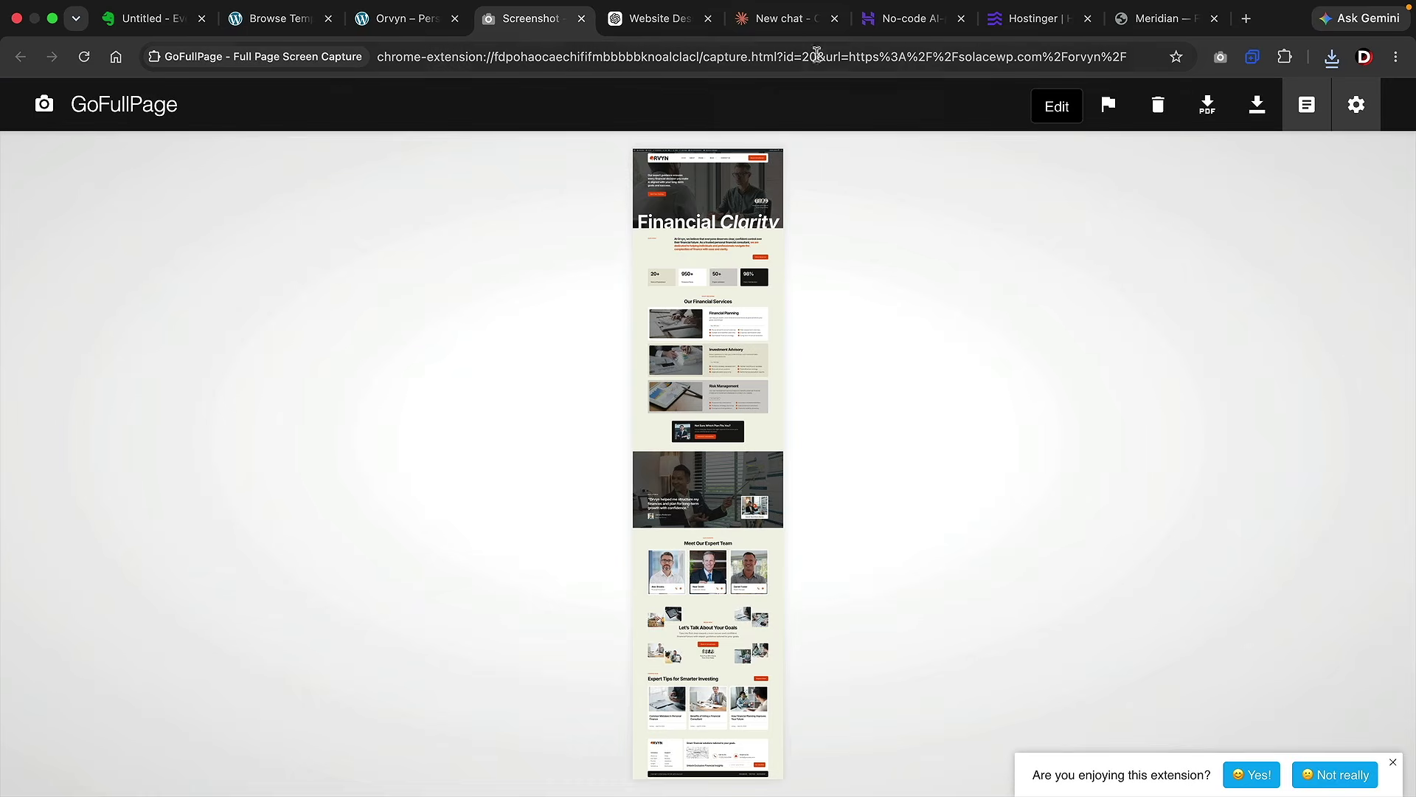
# - Switch to Claude and attach the full-page Orvyn screenshot to a new chat
pyautogui.click(786, 21)
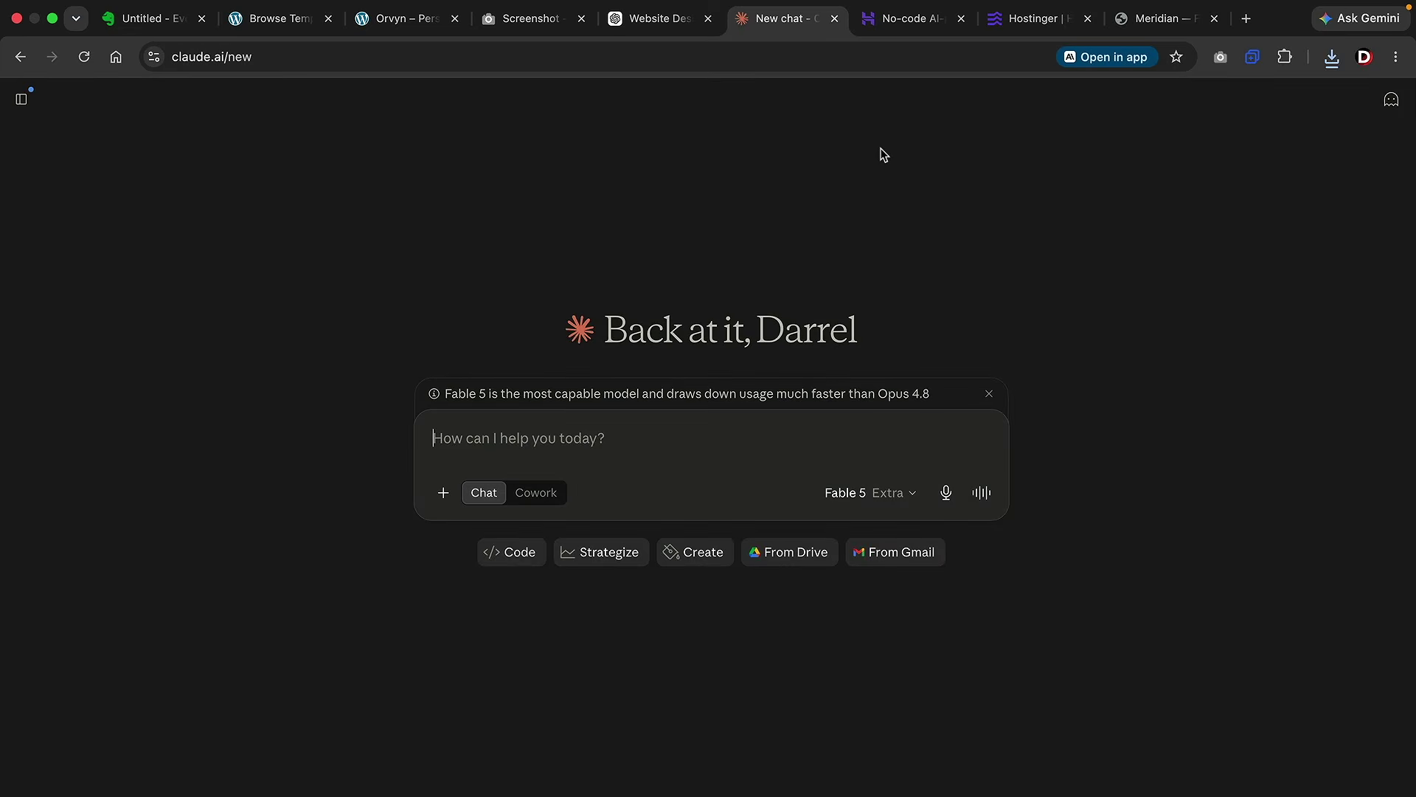
pyautogui.click(890, 26)
pyautogui.click(443, 492)
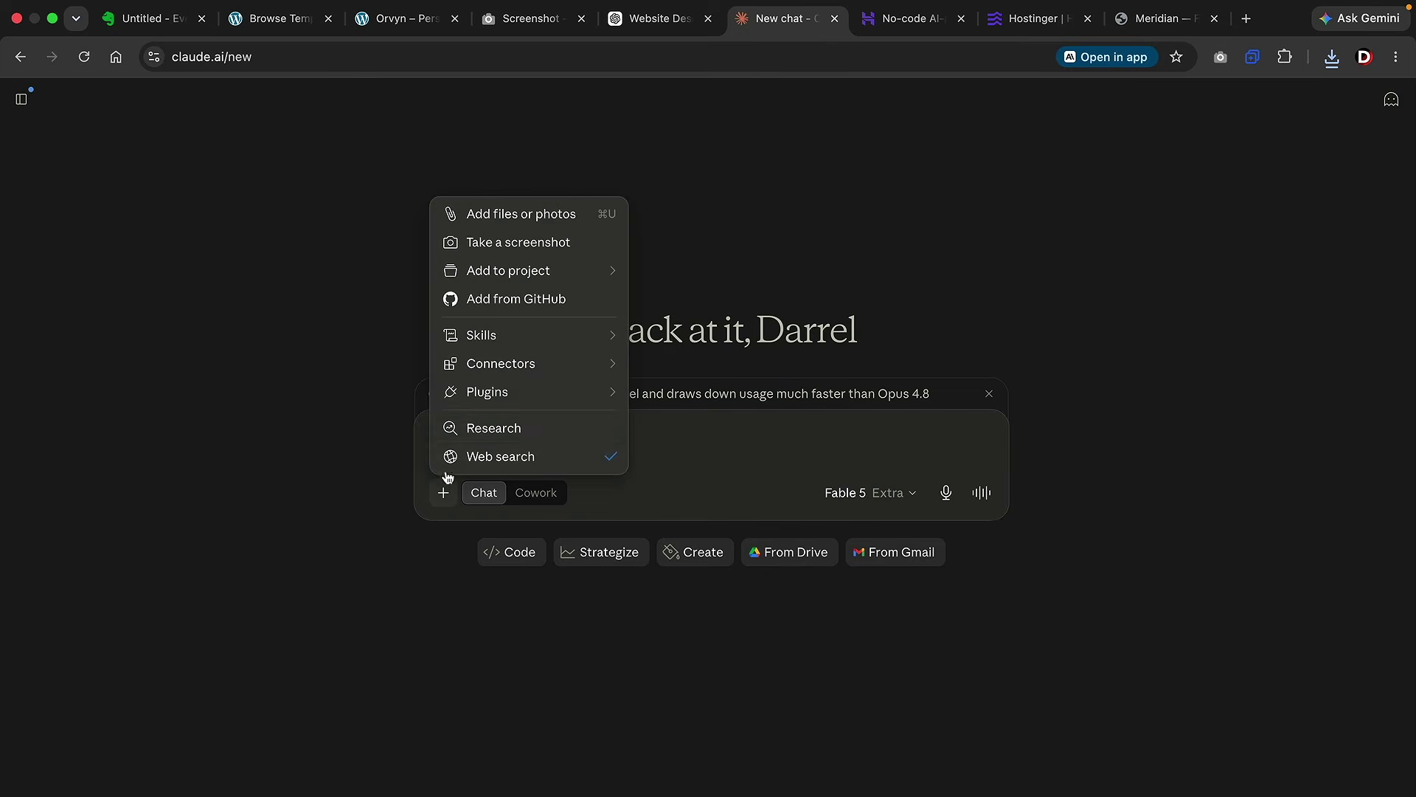
pyautogui.click(509, 214)
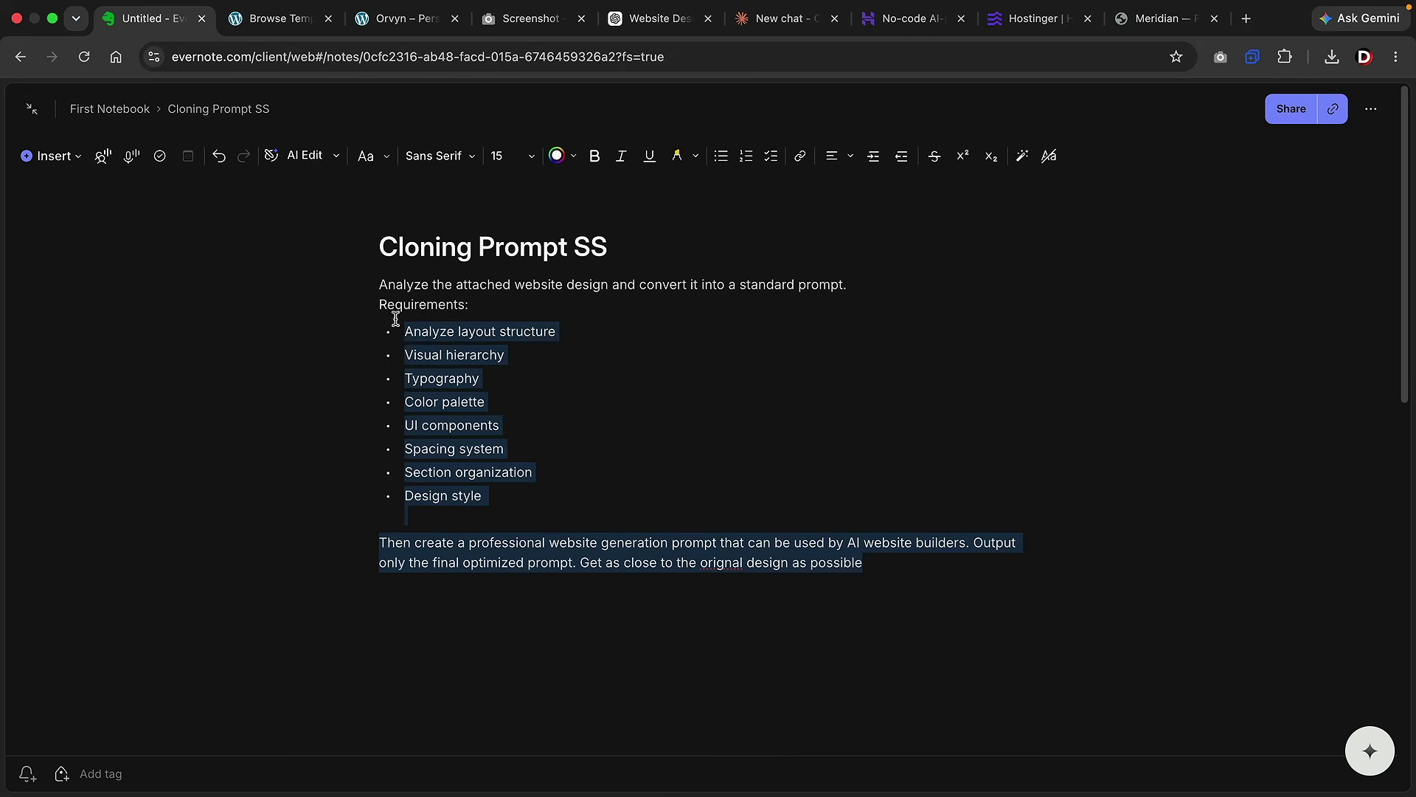
# - Copy the full Cloning Prompt SS text from the Evernote note and send it with the screenshot in the Claude chat
pyautogui.rightClick(404, 285)
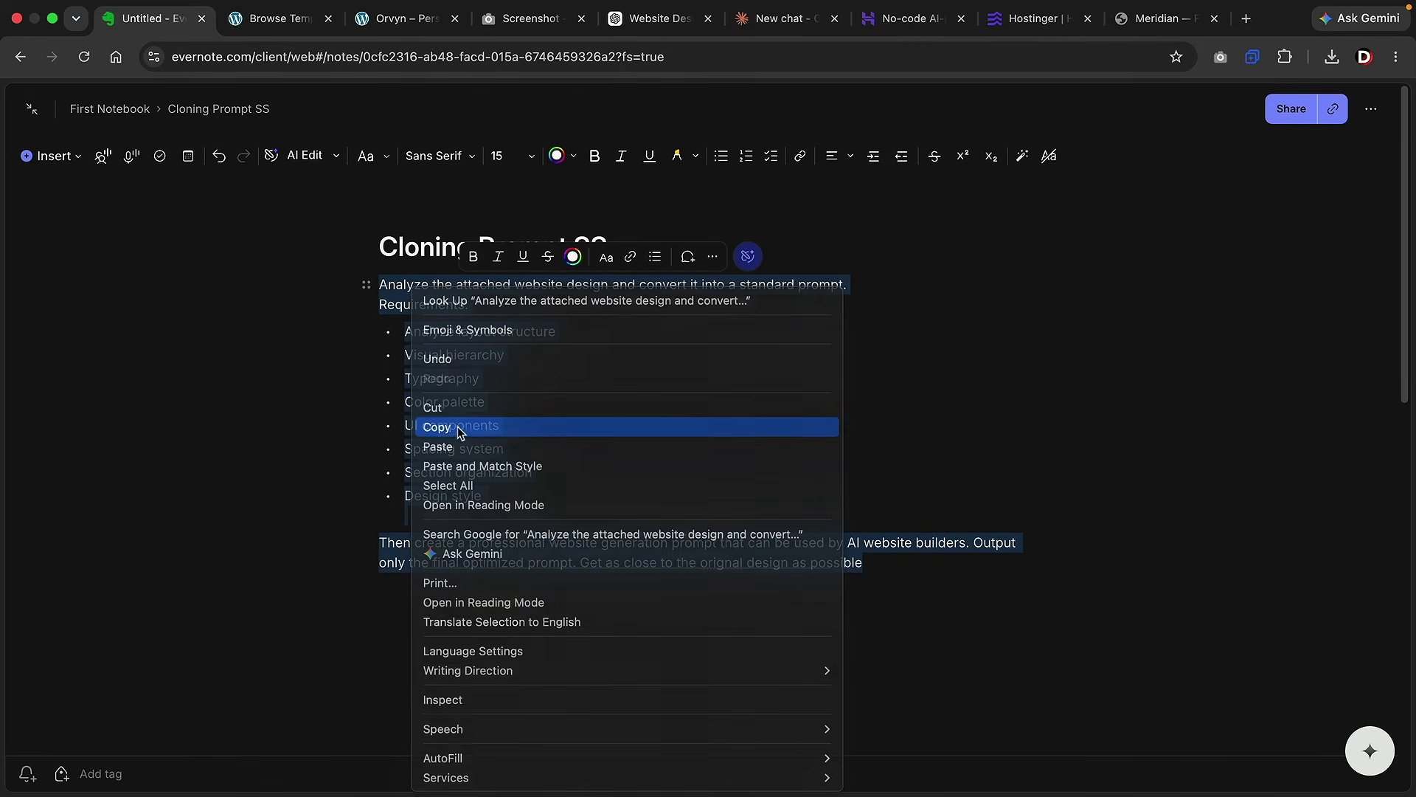
pyautogui.click(452, 428)
pyautogui.click(782, 22)
pyautogui.rightClick(483, 564)
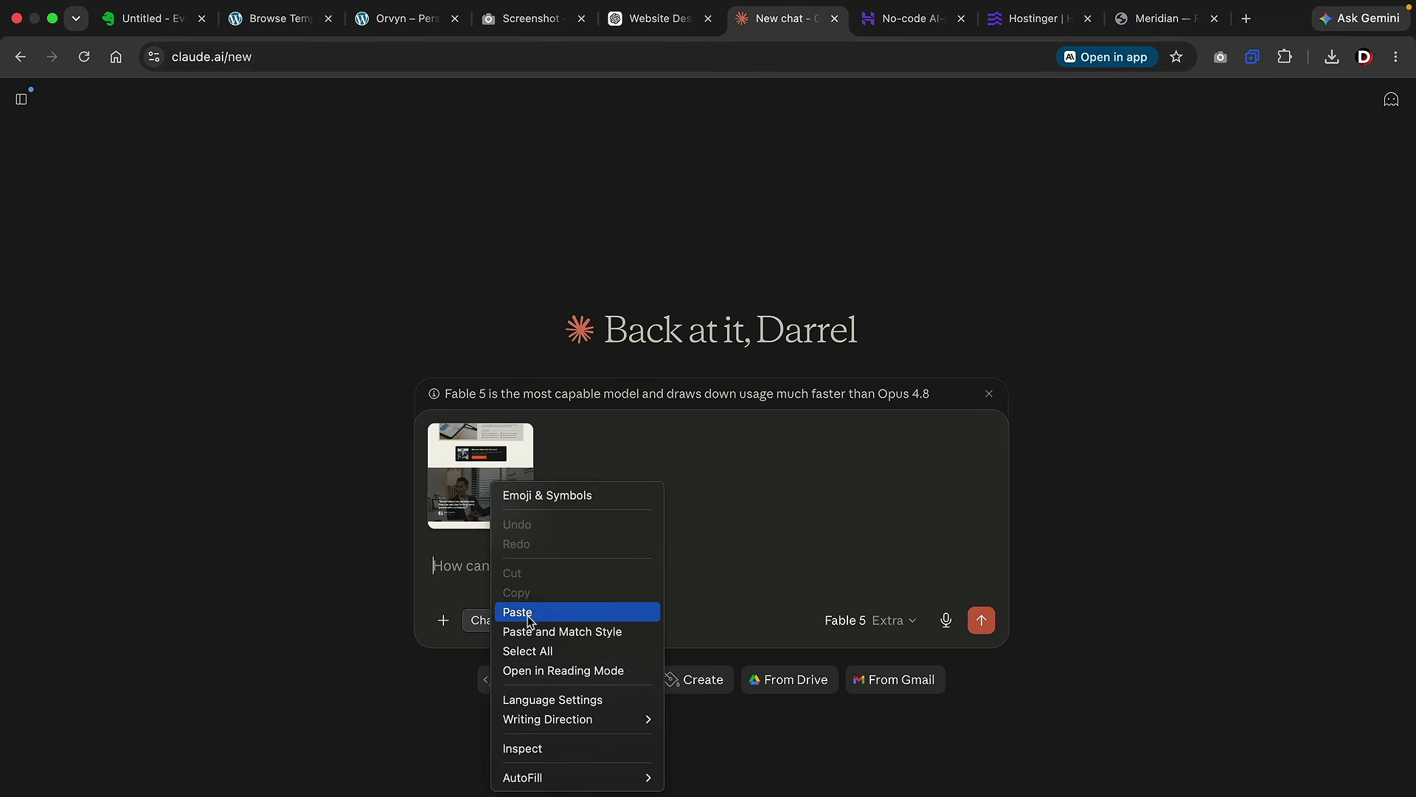
pyautogui.click(517, 611)
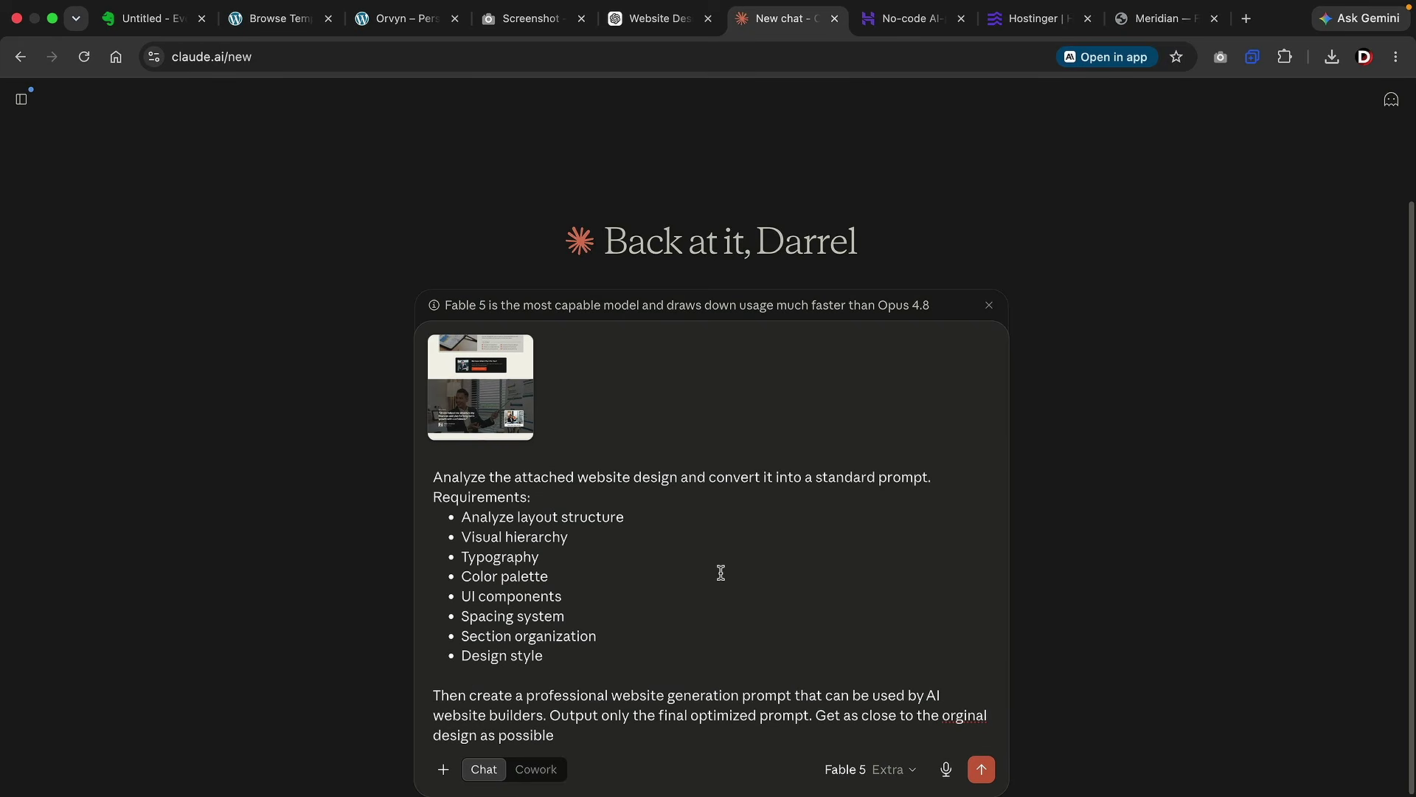
pyautogui.click(981, 770)
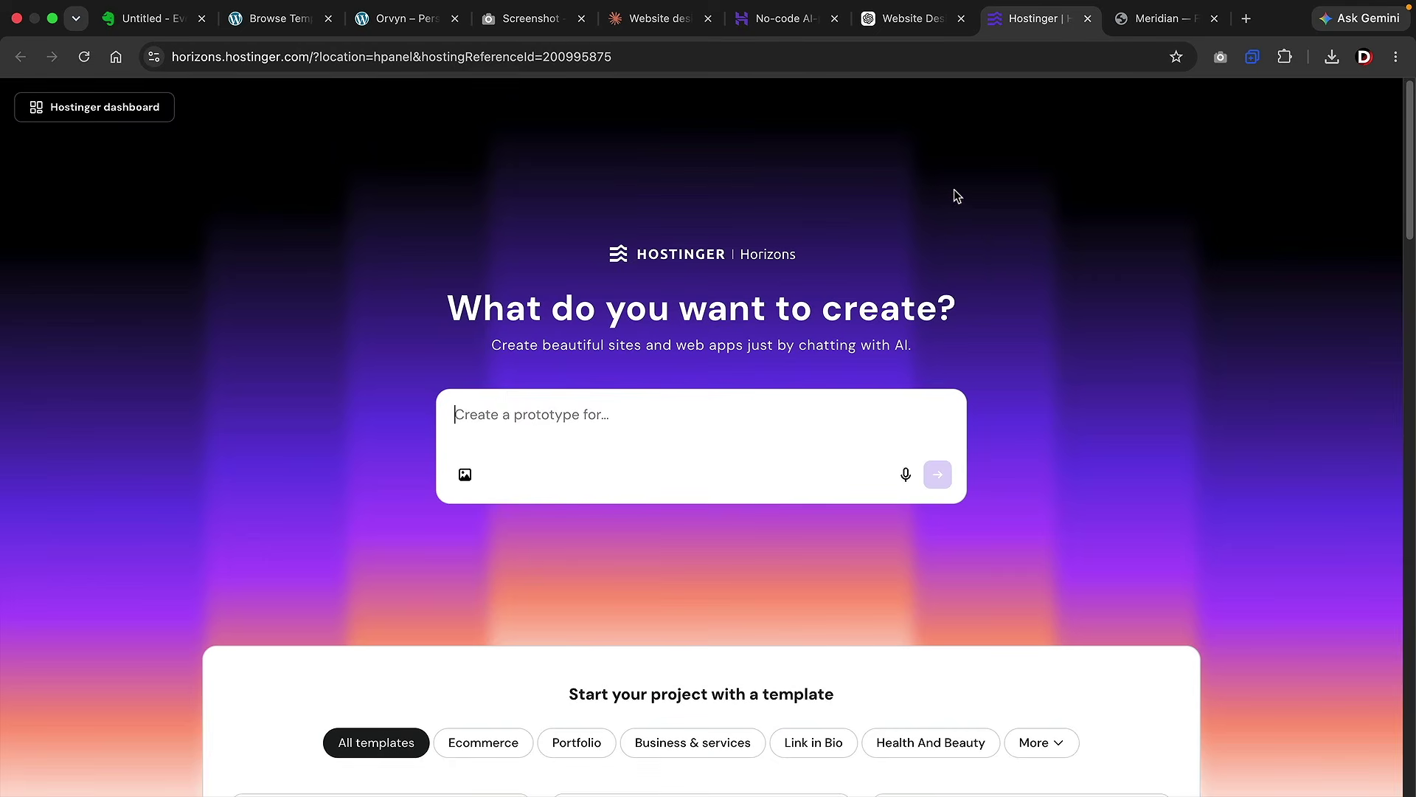
# - Review ChatGPT's generated website prompt and copy the version from its copy-and-paste code block
pyautogui.click(913, 33)
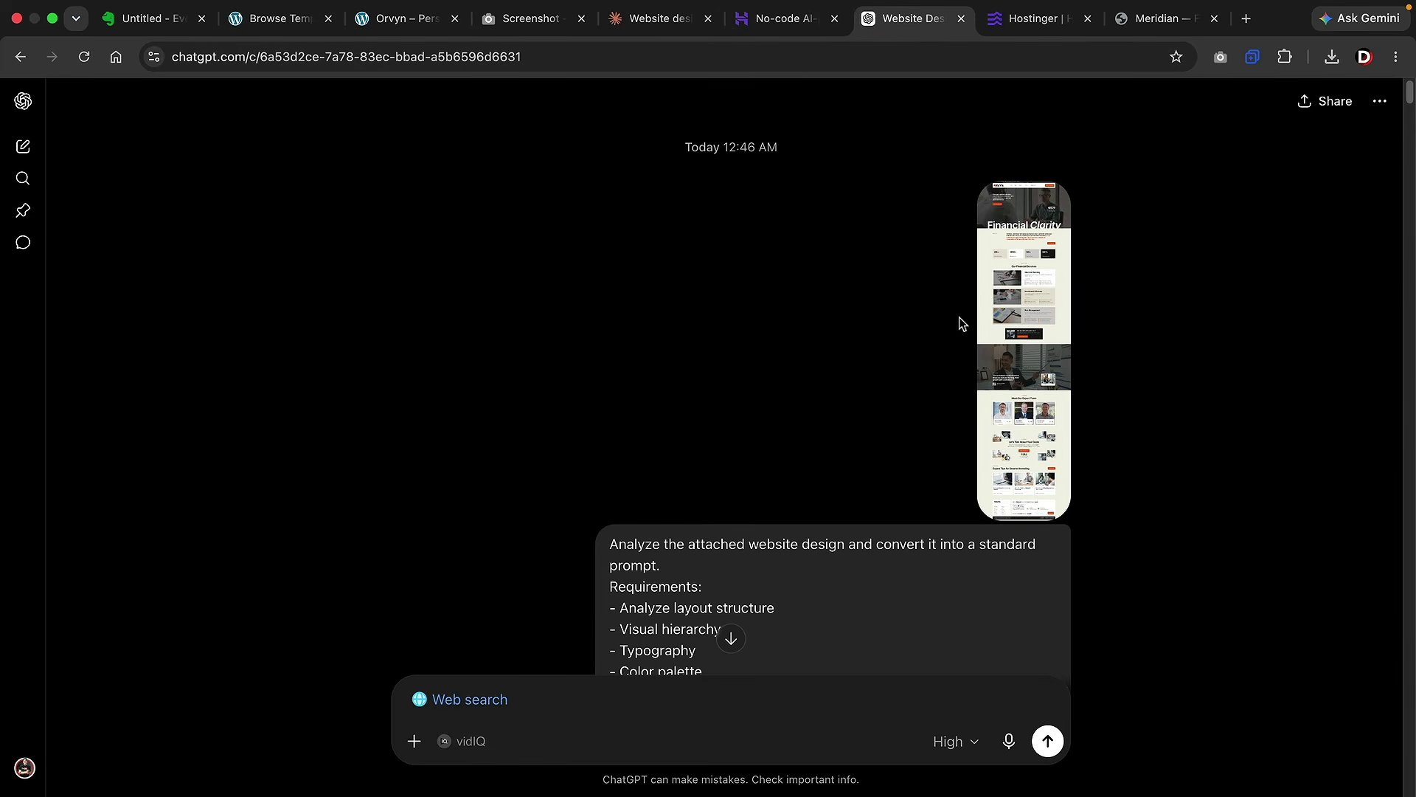
pyautogui.scroll(-2, 981, 317)
pyautogui.scroll(-10, 989, 298)
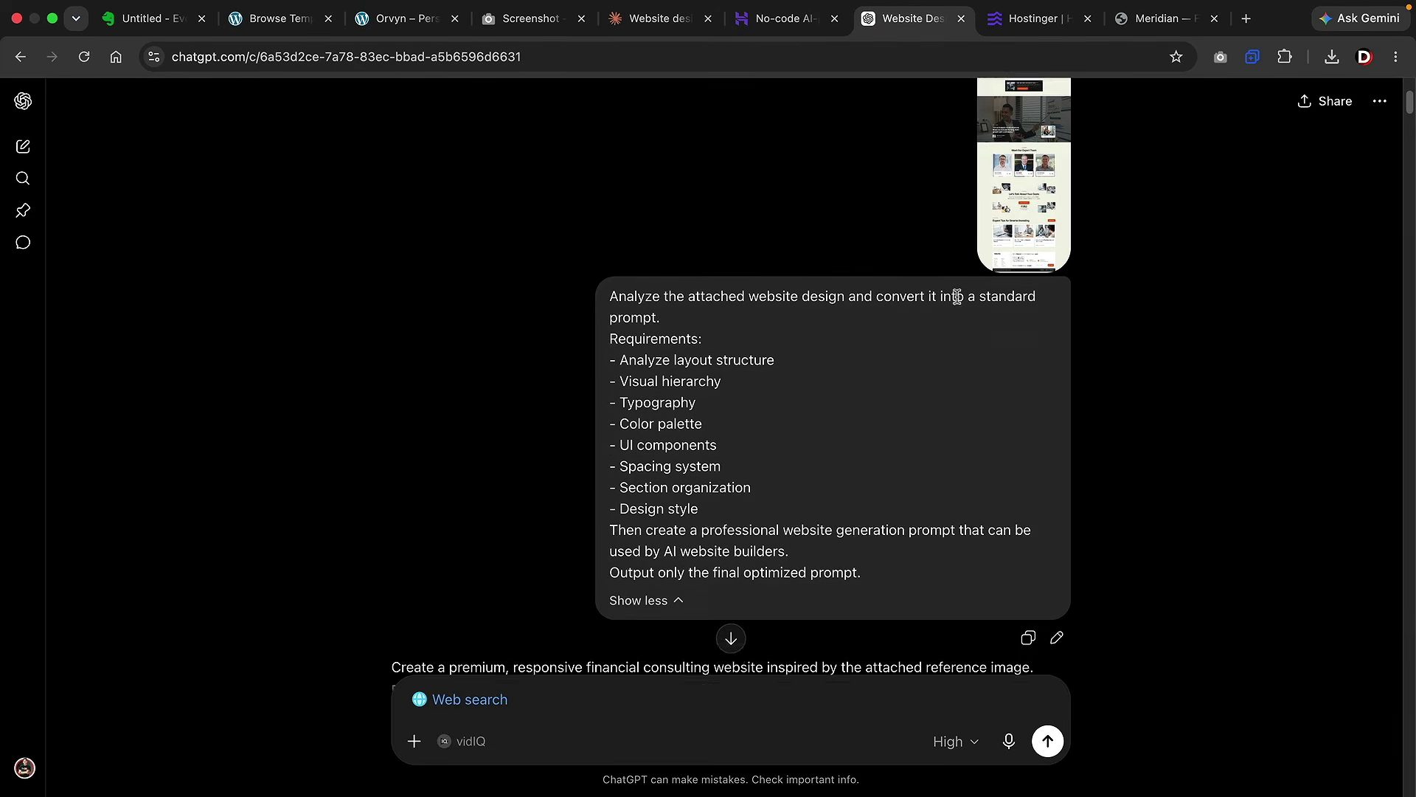
pyautogui.scroll(-20, 788, 389)
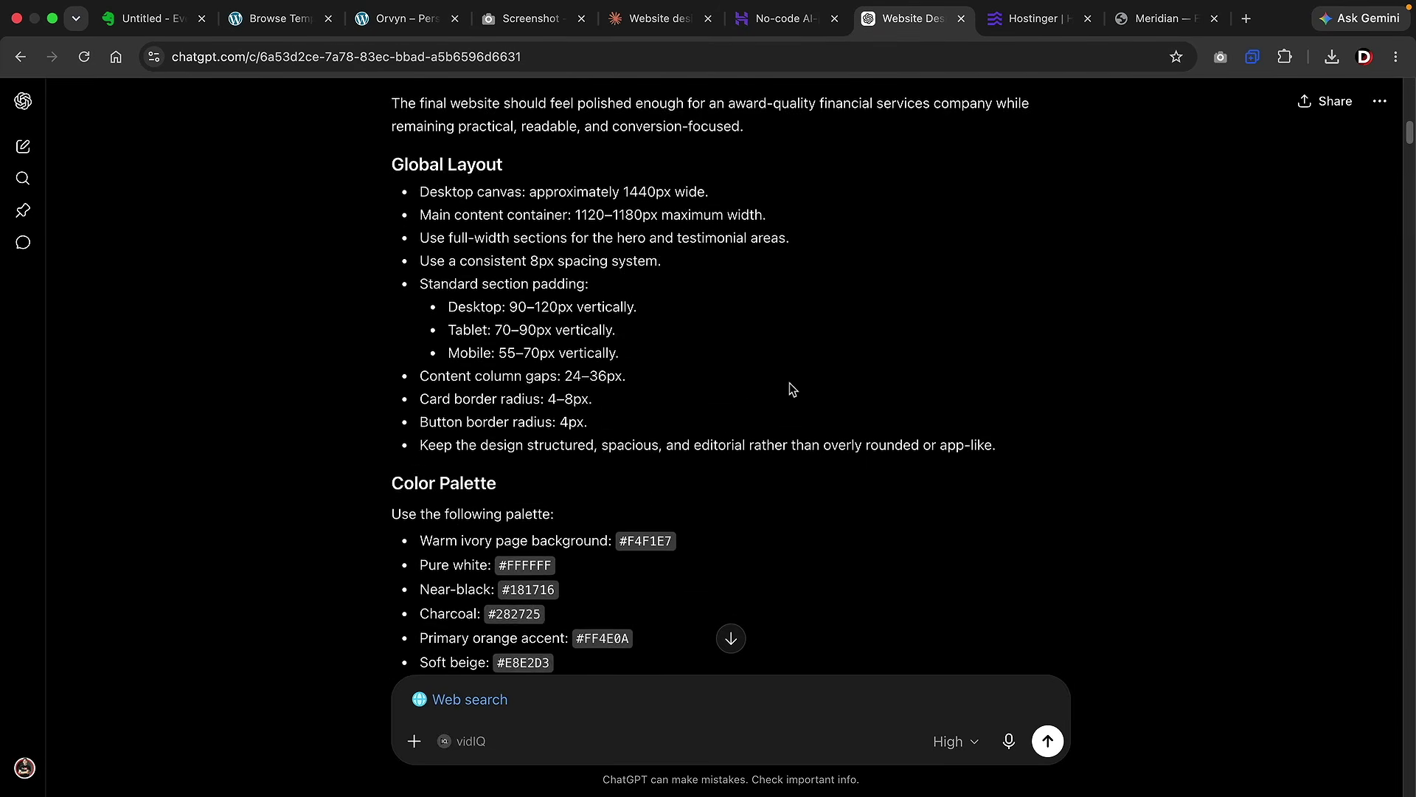
pyautogui.scroll(-9, 789, 383)
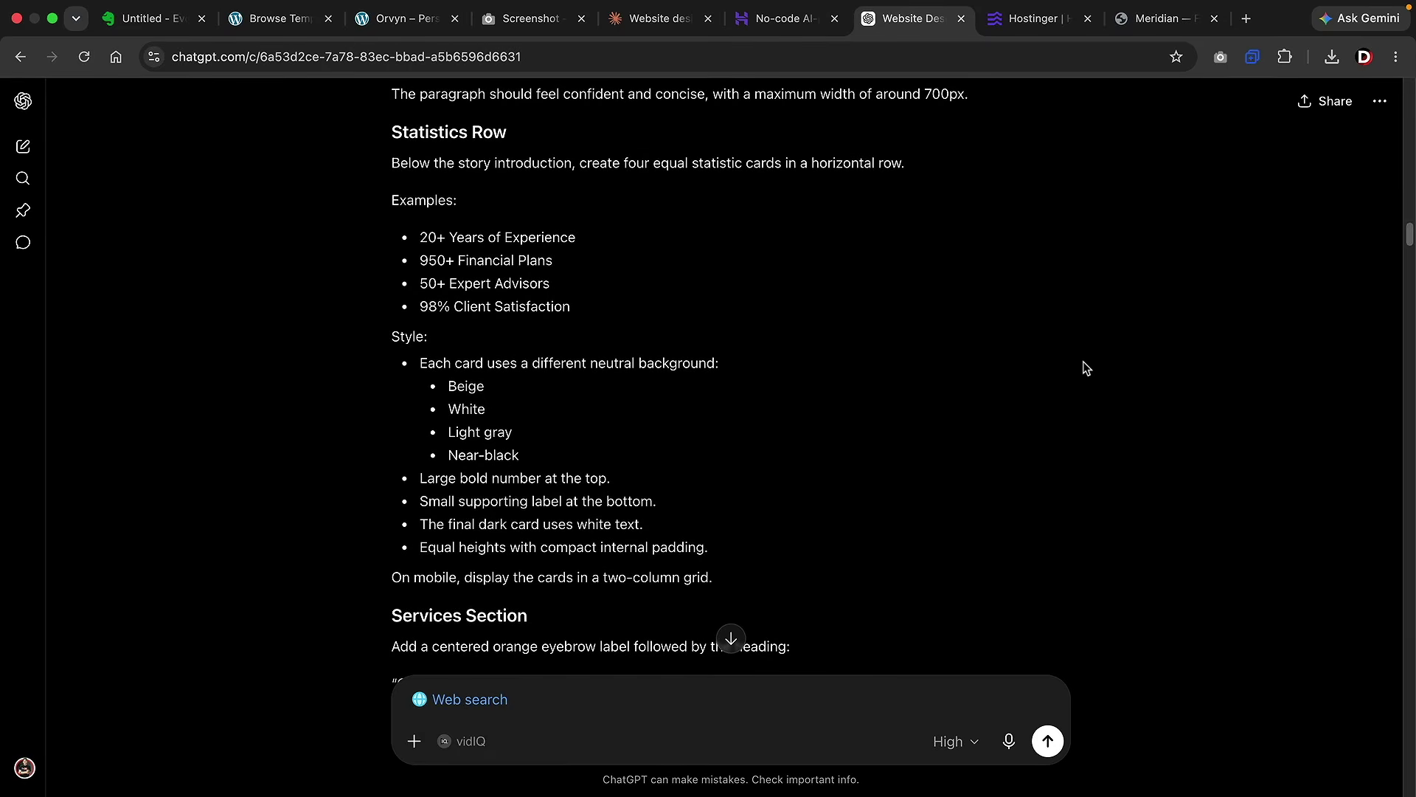
pyautogui.moveTo(1411, 234); pyautogui.dragTo(1411, 441)
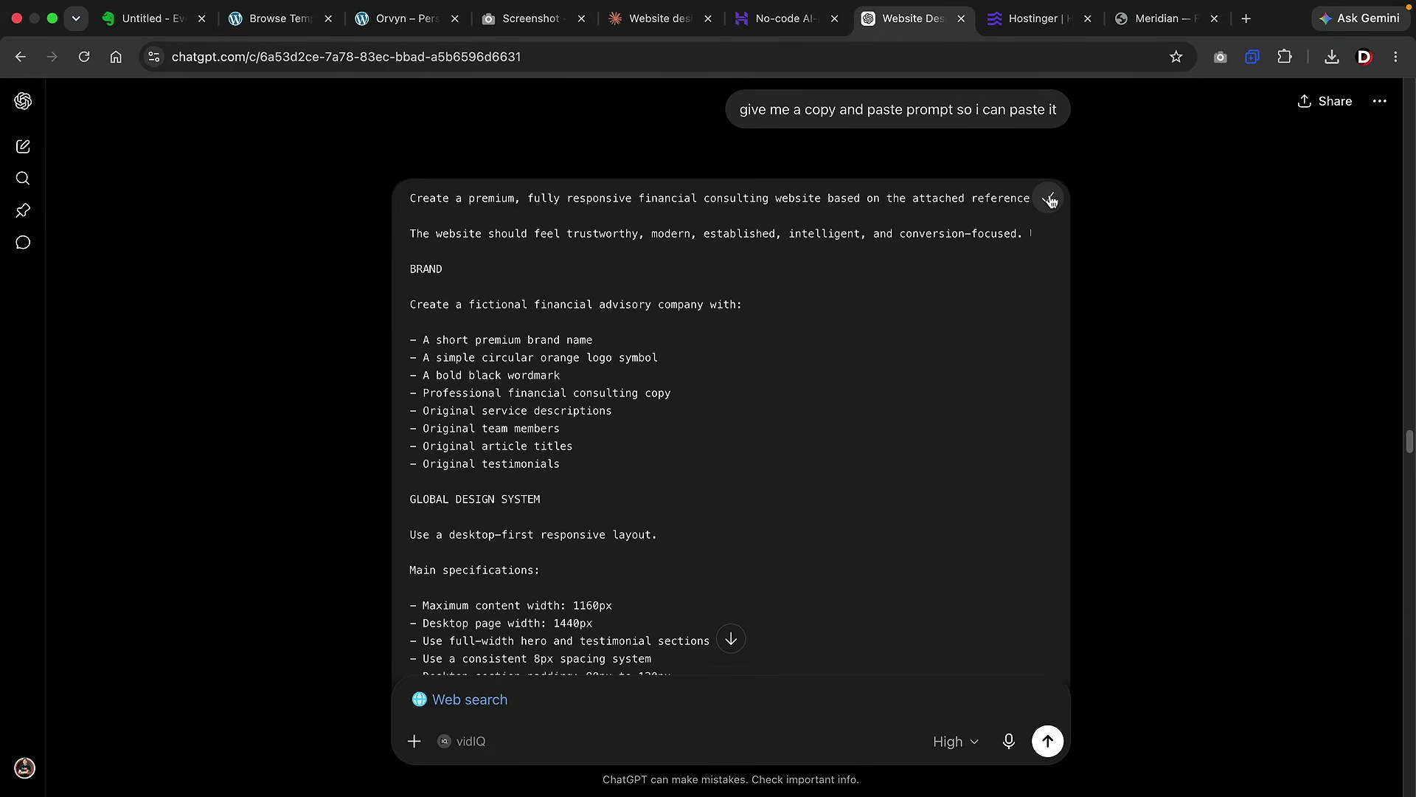
# - Switch to Hostinger Horizons and paste the copied website prompt into the creation box, followed by a new line
pyautogui.click(1029, 19)
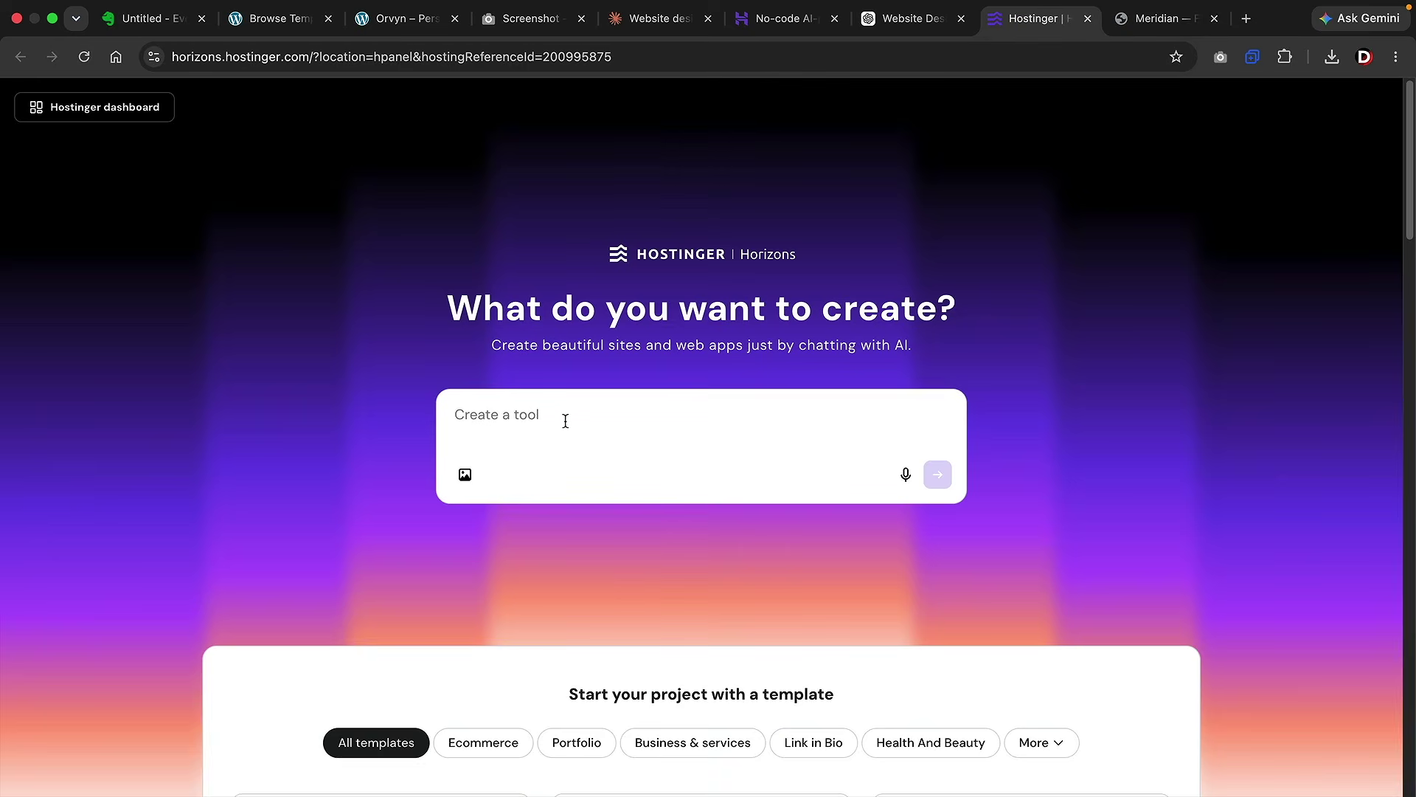
pyautogui.rightClick(533, 411)
pyautogui.click(571, 537)
pyautogui.press('Return')
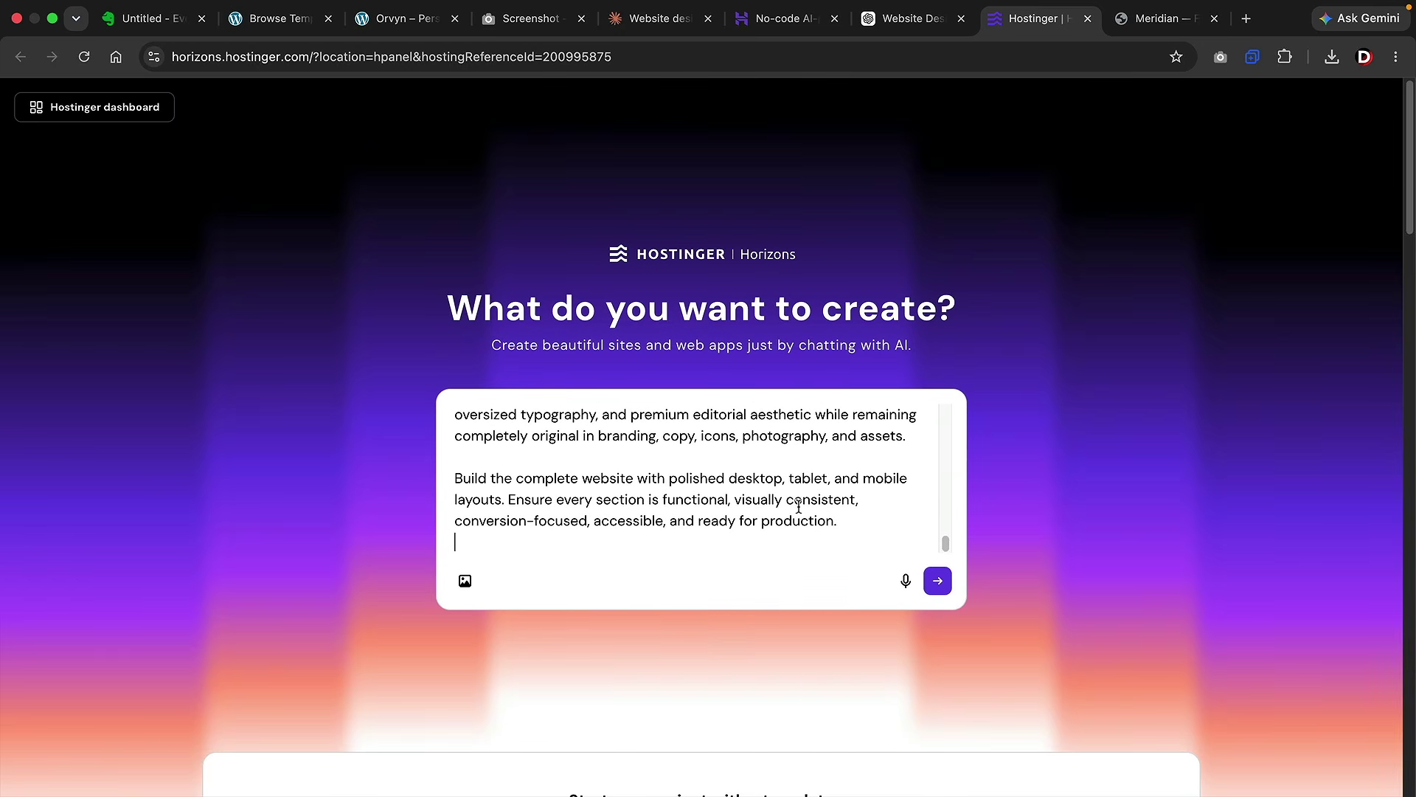
pyautogui.click(467, 578)
pyautogui.click(521, 356)
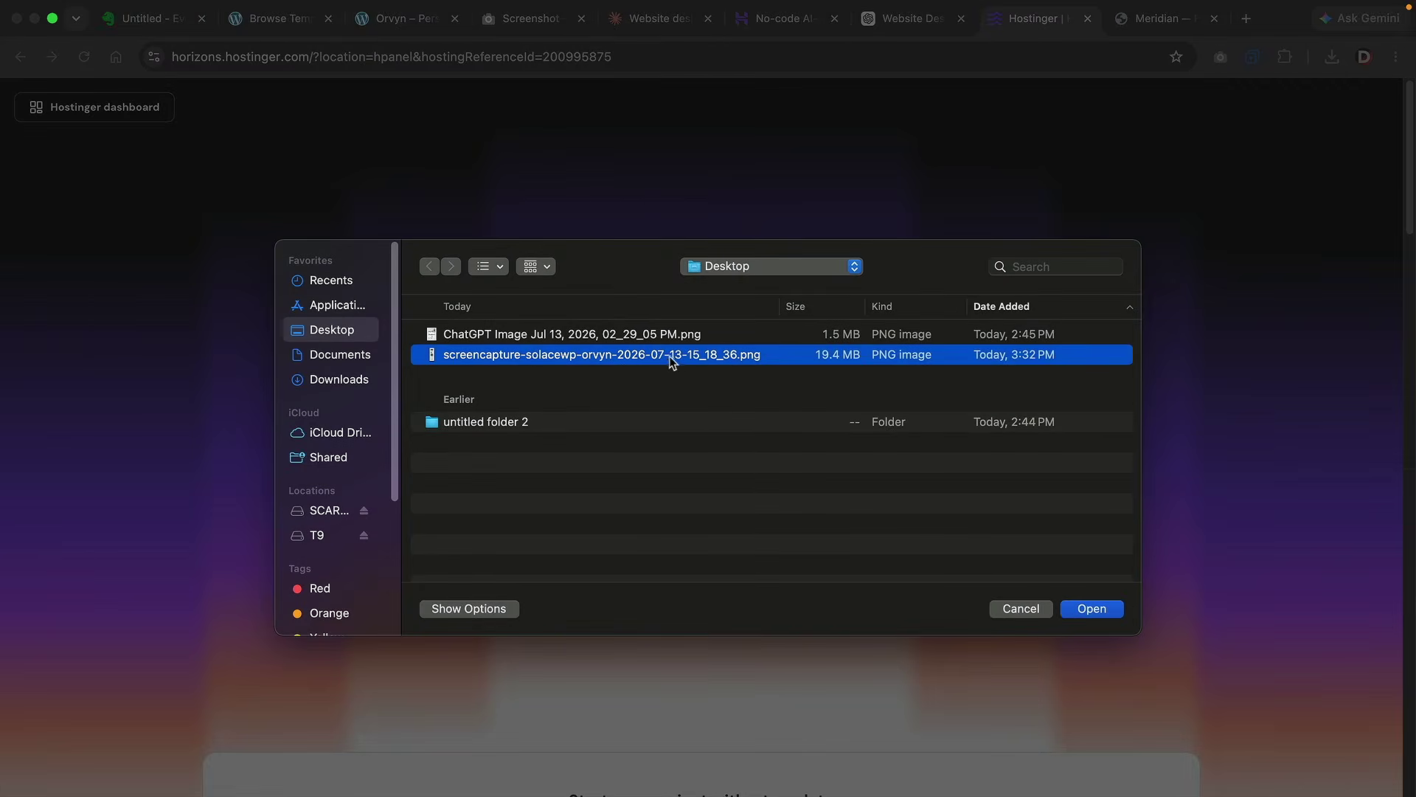
pyautogui.click(1017, 611)
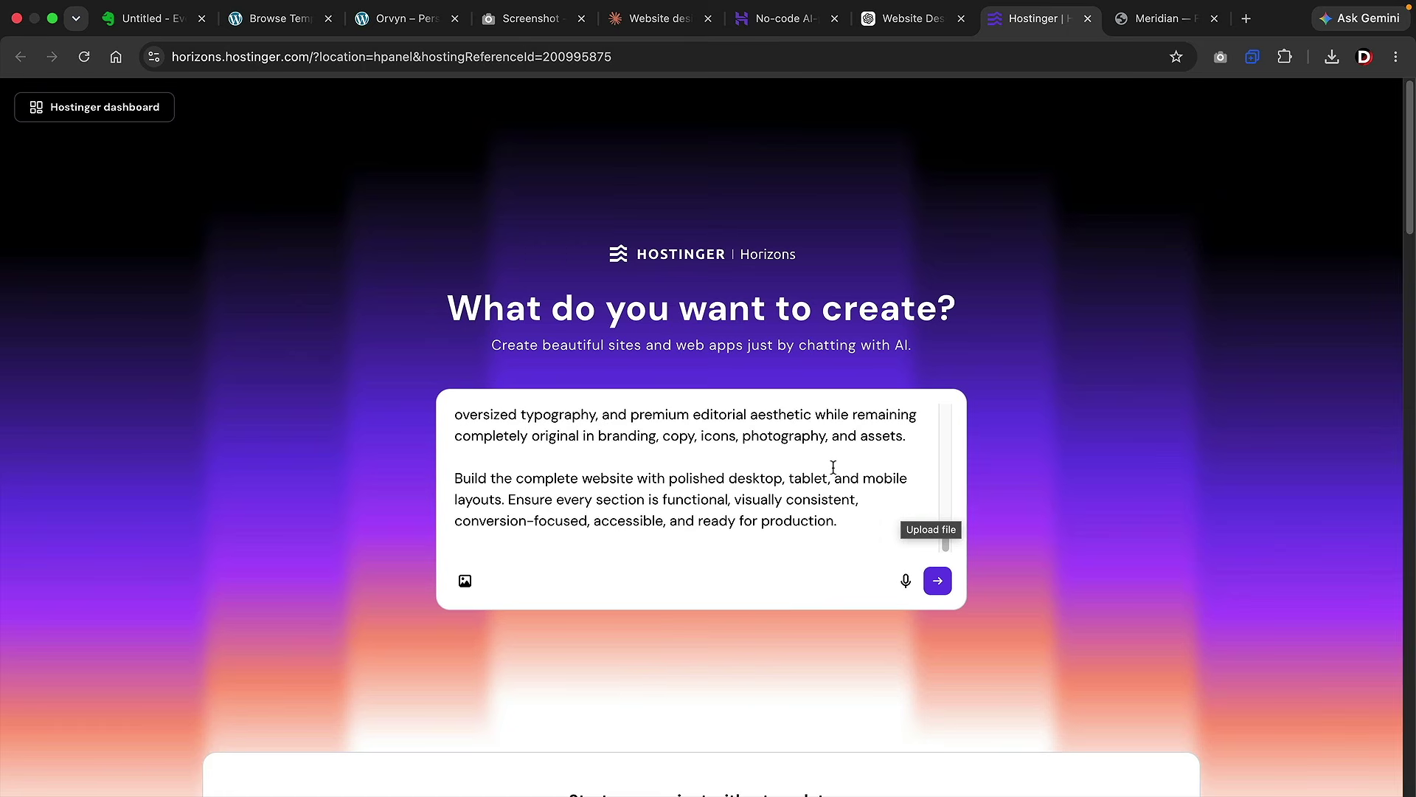
# - Submit the pasted prompt to Horizons to generate the website
pyautogui.click(936, 582)
# - Review Claude's generated ORVYN prompt through its end and send the request "build the website based on this prompt"
pyautogui.press('super+5')
pyautogui.scroll(-10, 1118, 541)
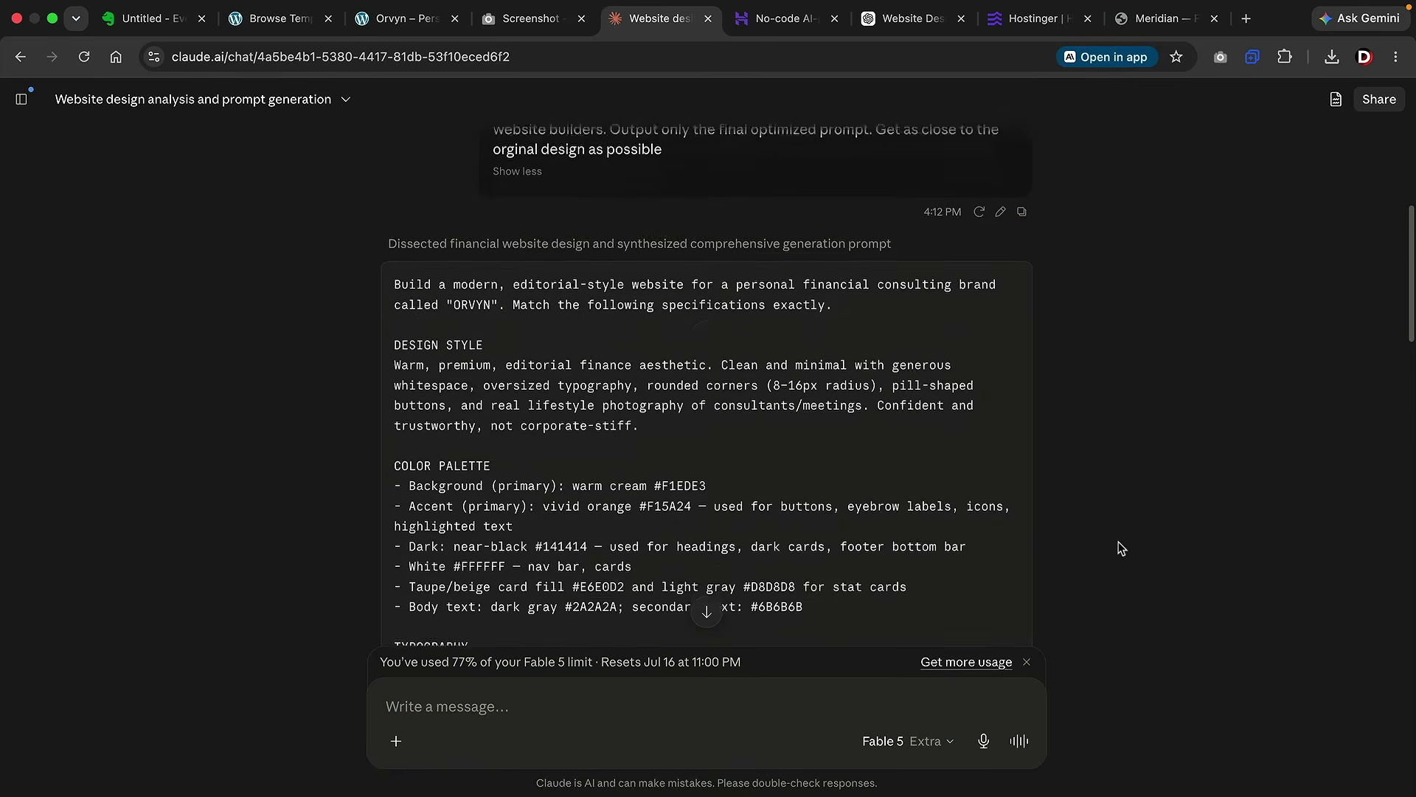
pyautogui.moveTo(1414, 292); pyautogui.dragTo(1414, 756)
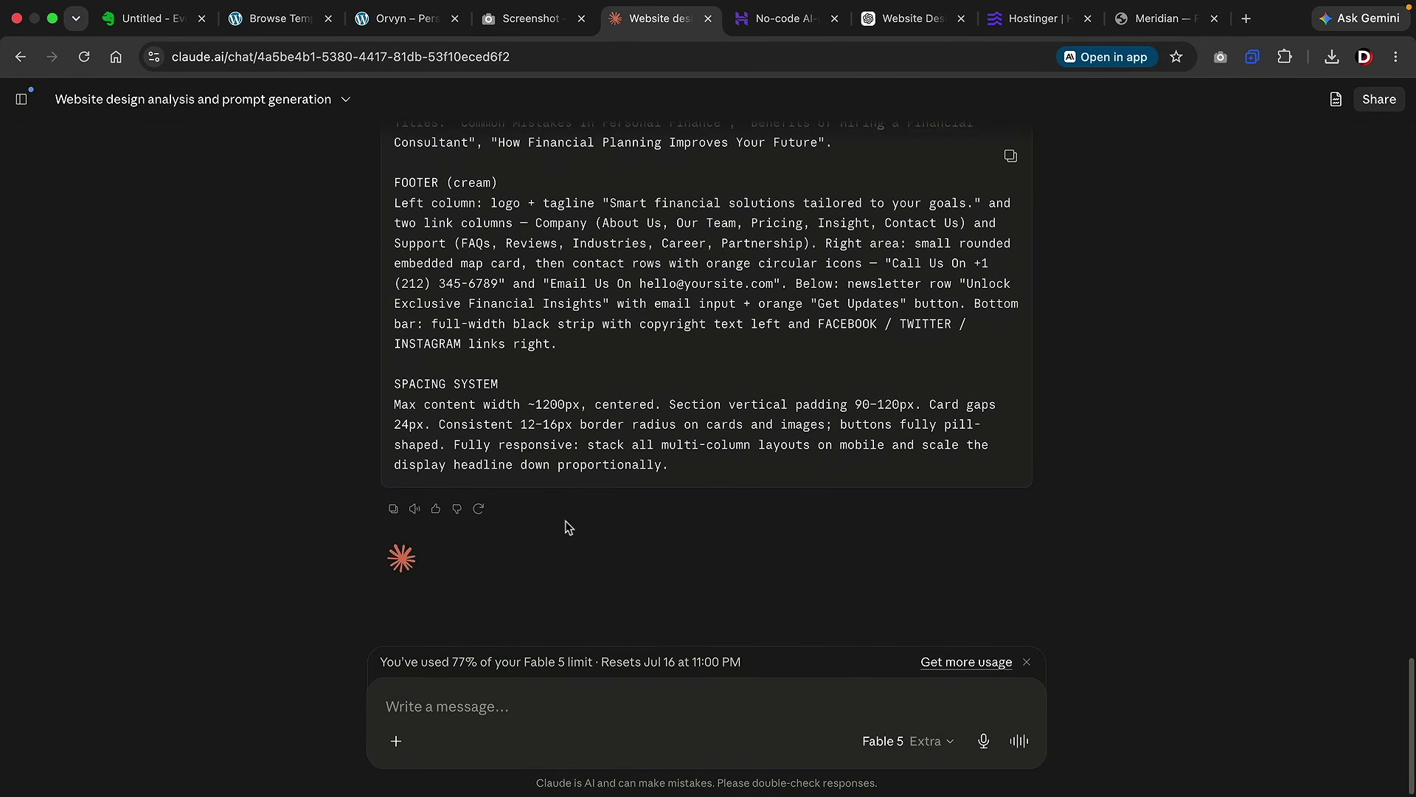
pyautogui.write('build the website based on this prompt')
pyautogui.press('Return')
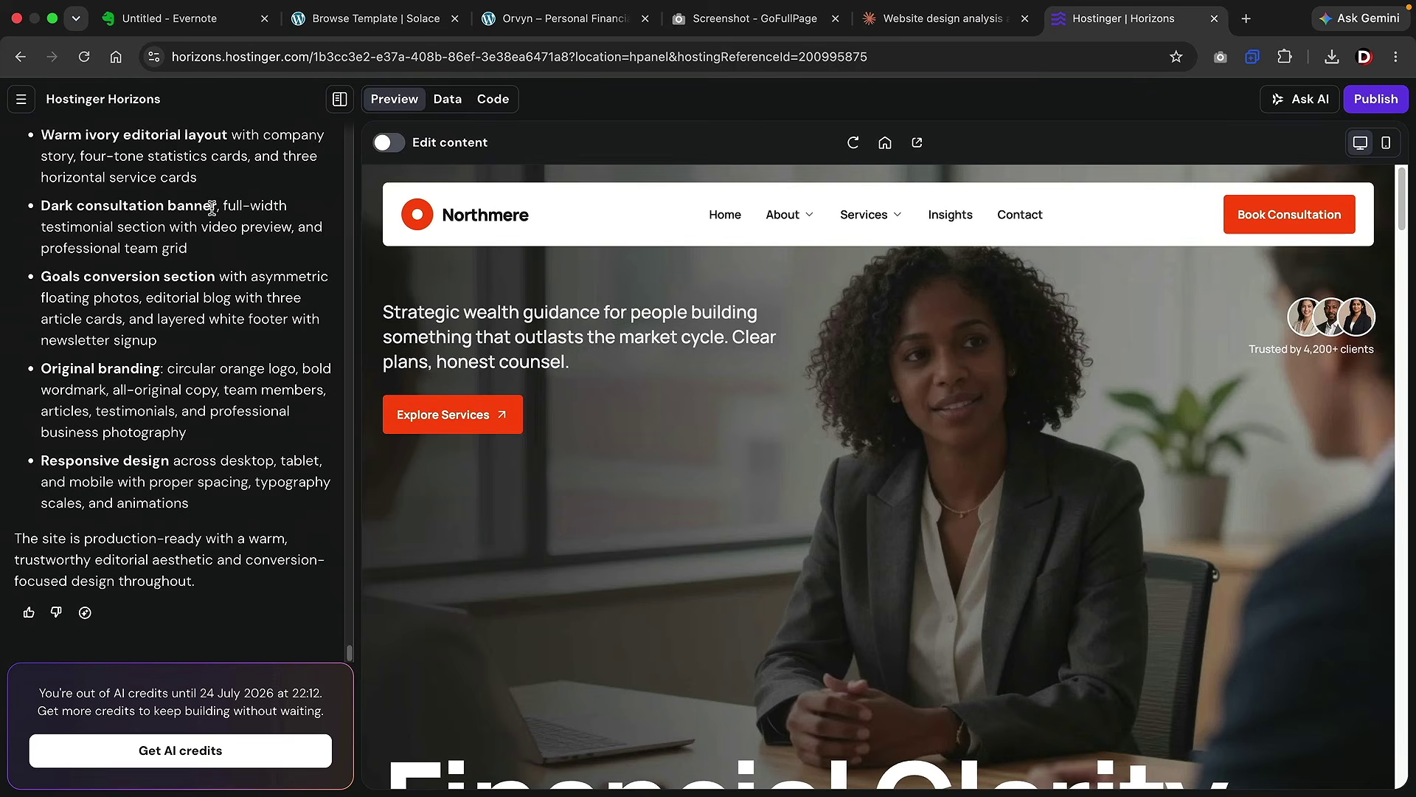
# - Hide the Horizons chat and examine the generated site's hero, Our Story, statistics, services and consultation banner sections
pyautogui.click(339, 101)
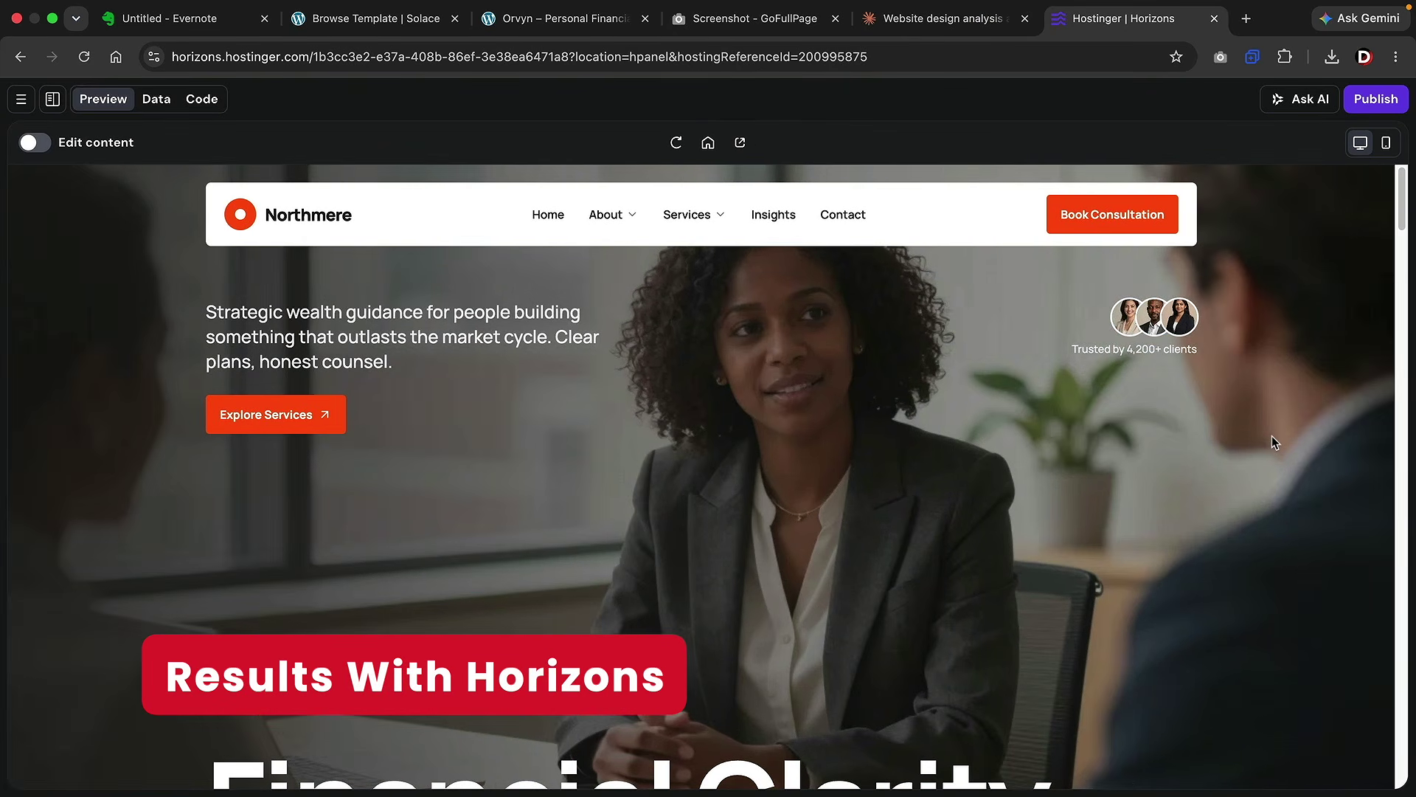
pyautogui.scroll(-10, 1272, 436)
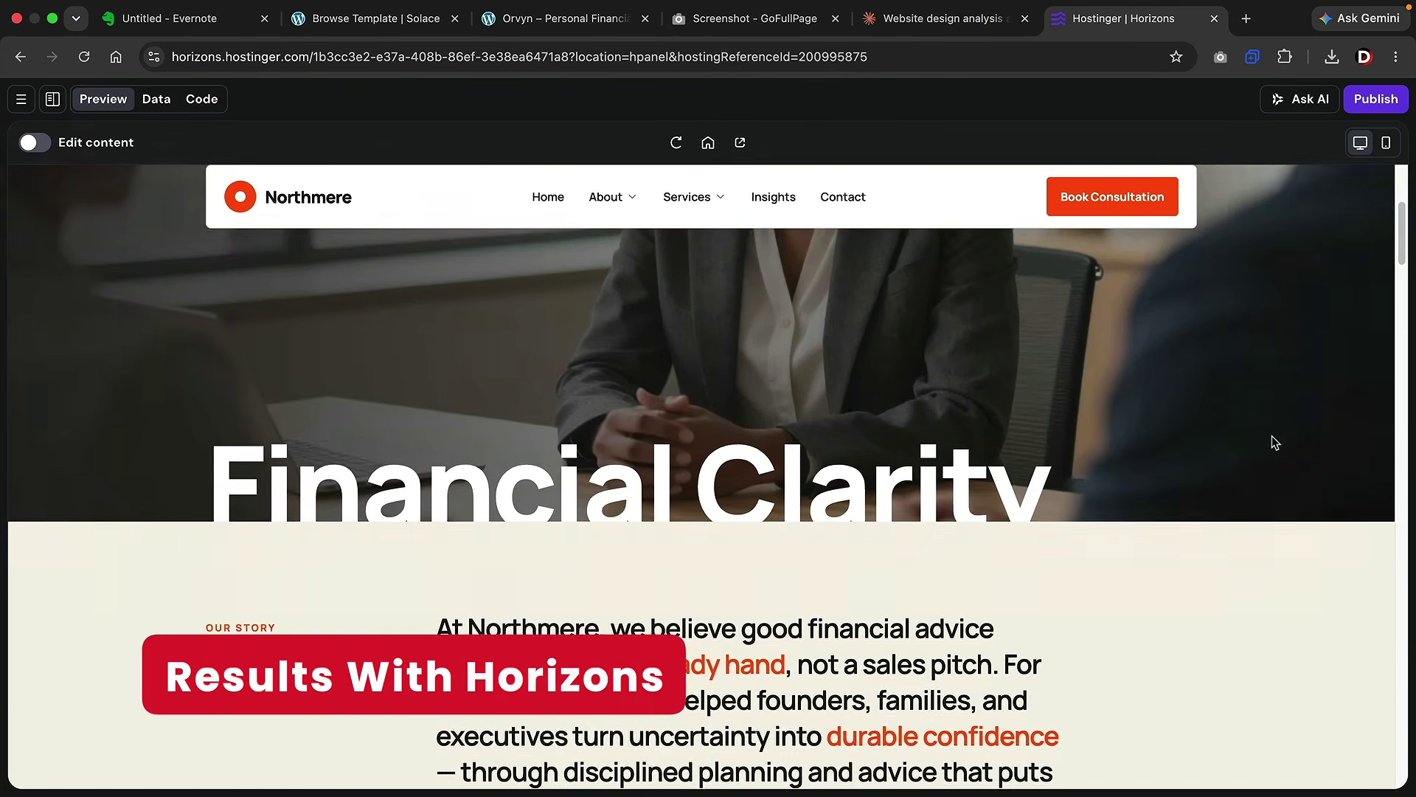
pyautogui.scroll(-5, 765, 414)
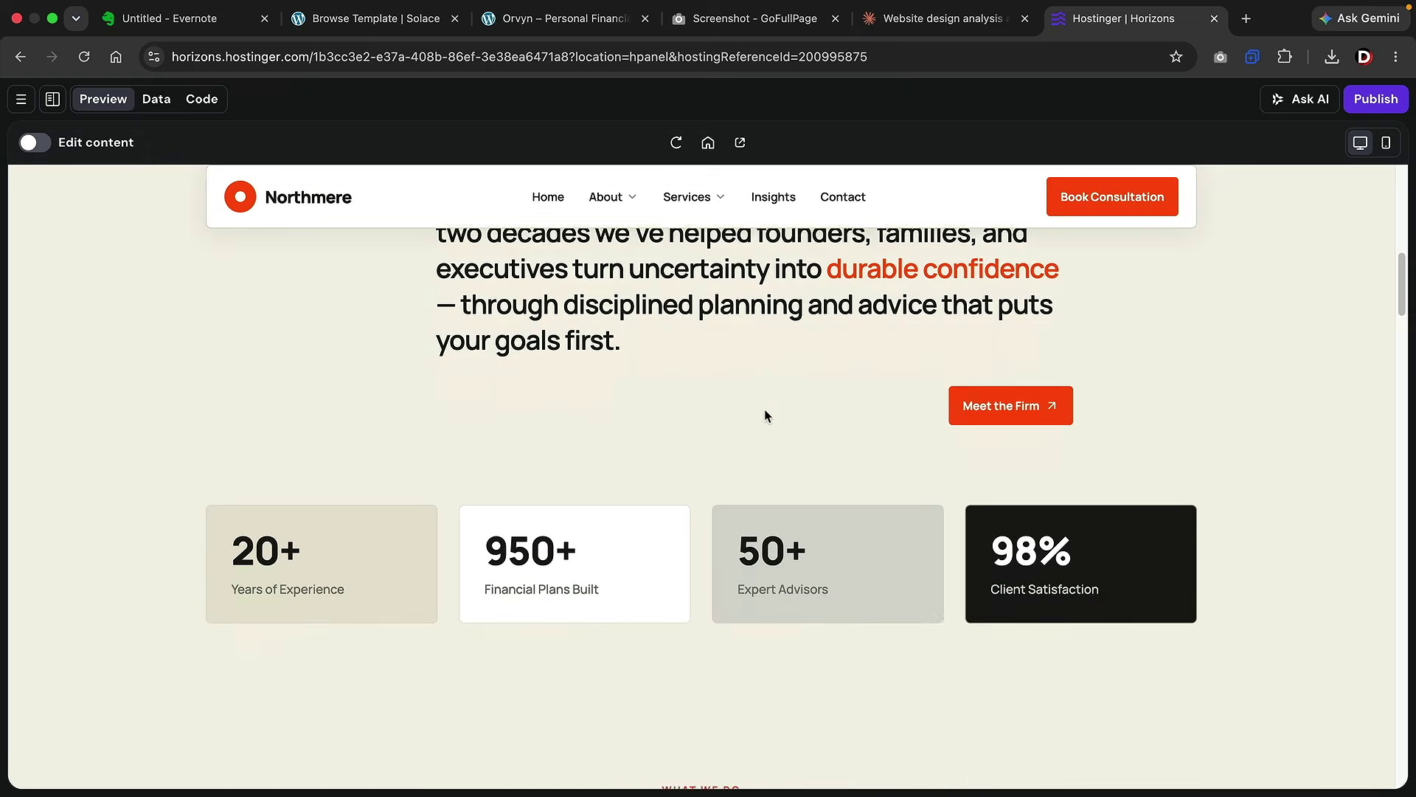
pyautogui.scroll(-13, 696, 443)
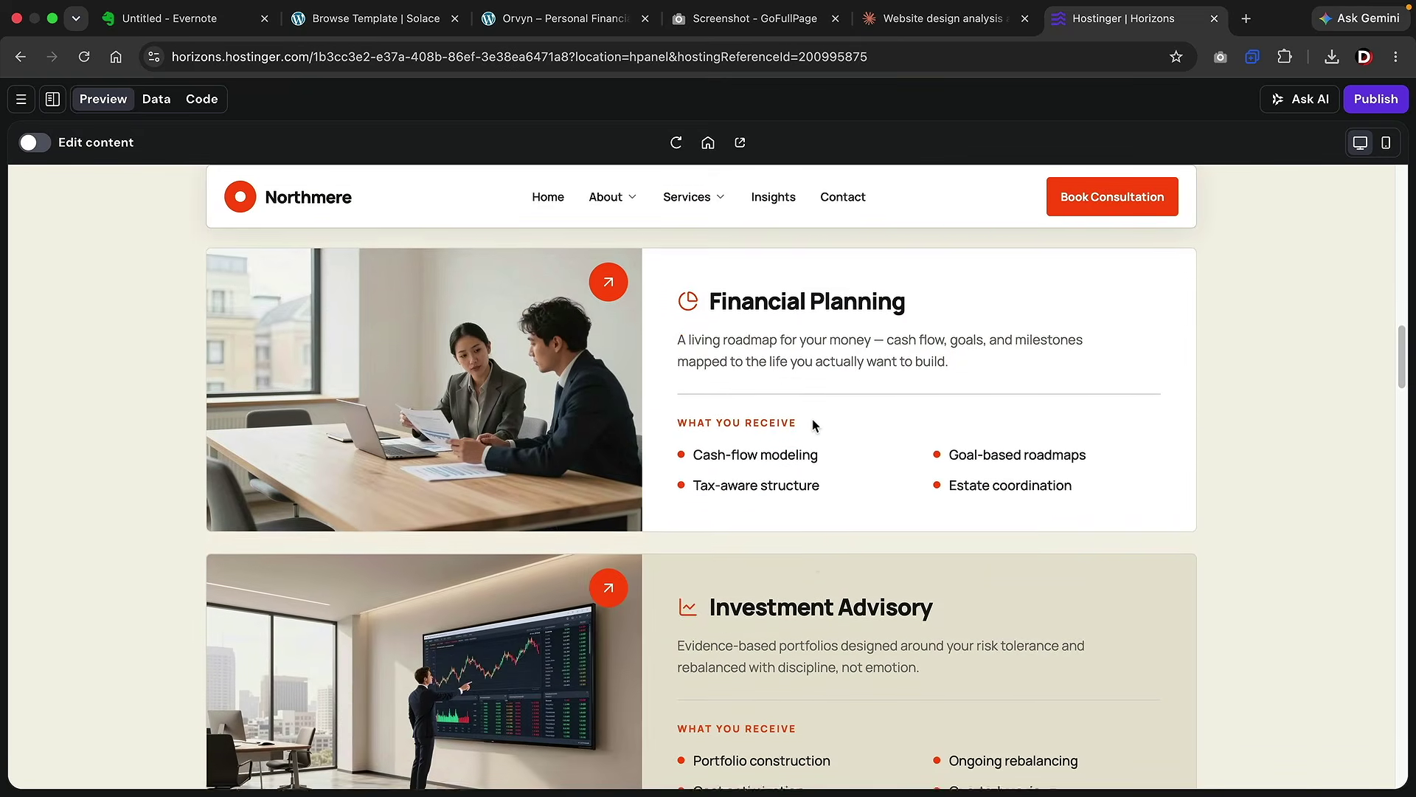
pyautogui.scroll(-4, 799, 407)
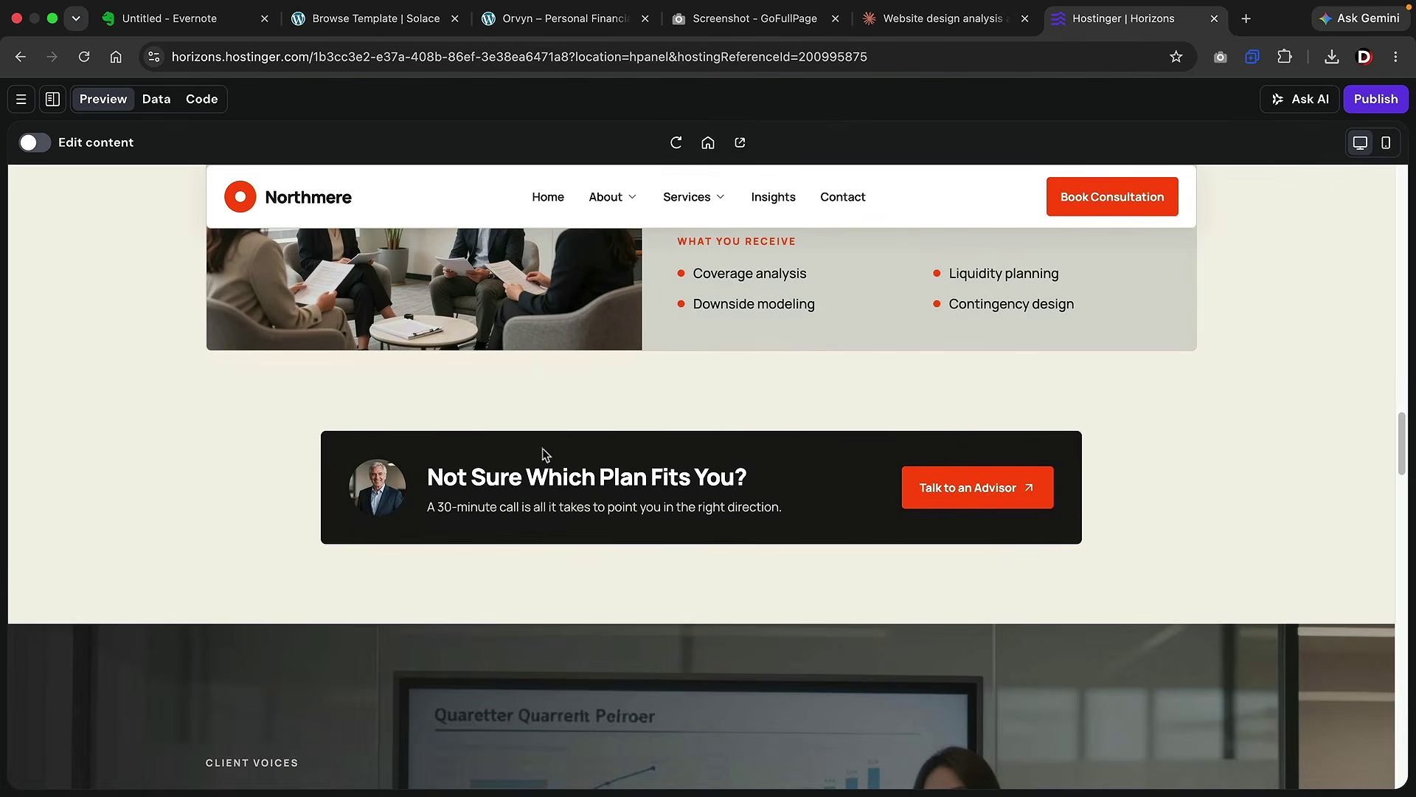
# - Examine the generated site's testimonial, Meet Our Expert Team, Expert Tips and footer sections, and return to the hero
pyautogui.scroll(-5, 958, 488)
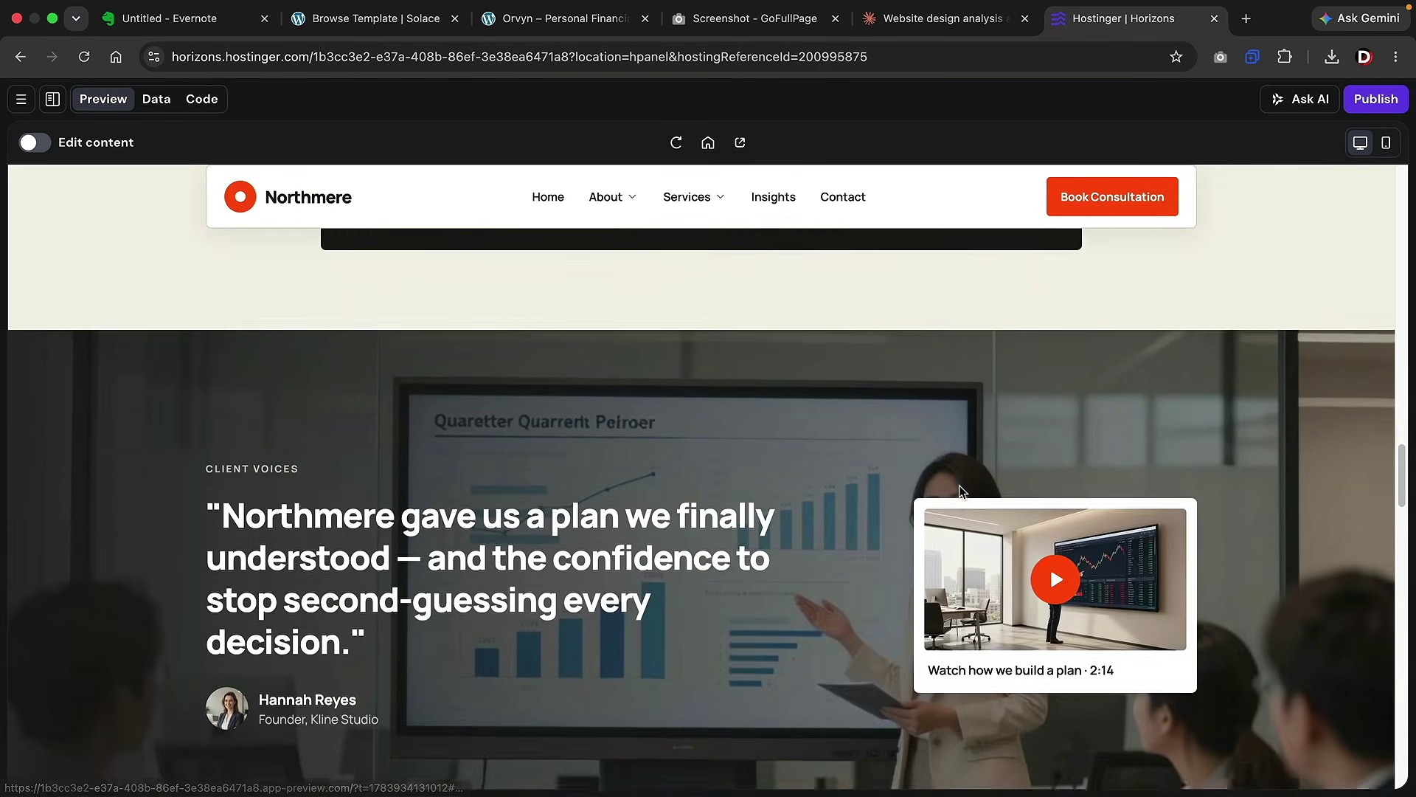
pyautogui.scroll(-15, 924, 538)
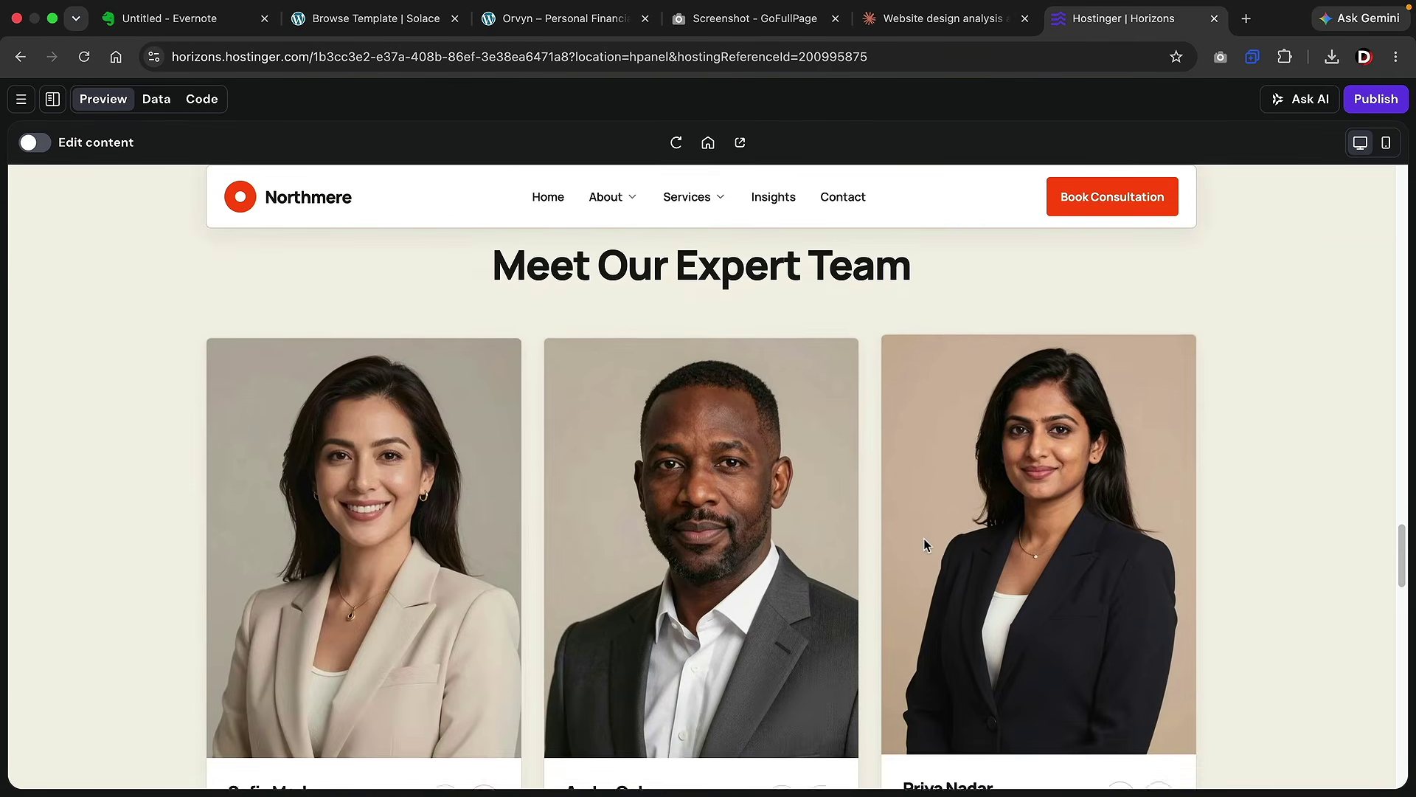
pyautogui.scroll(-2, 877, 524)
pyautogui.scroll(-7, 887, 524)
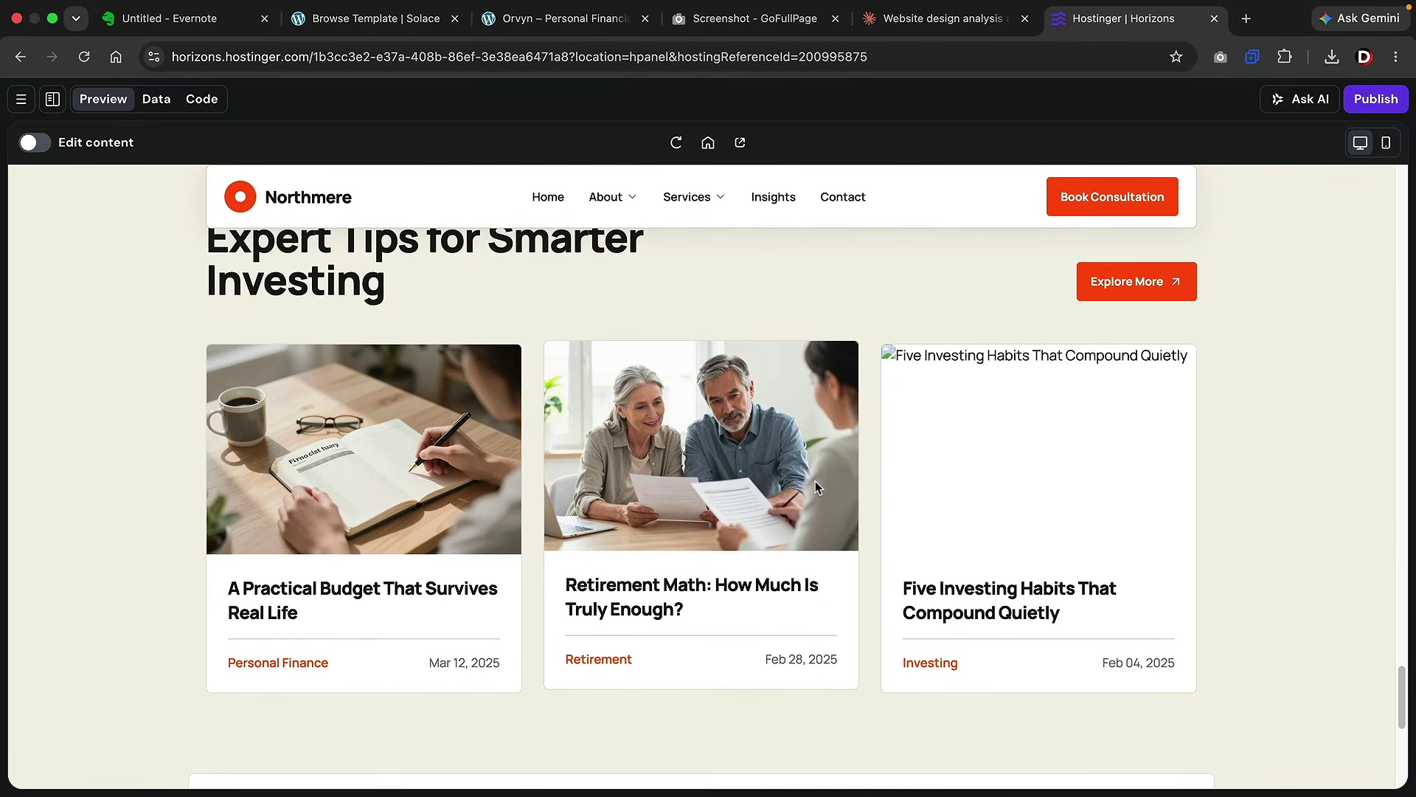
pyautogui.scroll(-7, 816, 484)
pyautogui.moveTo(1404, 763); pyautogui.dragTo(1401, 177)
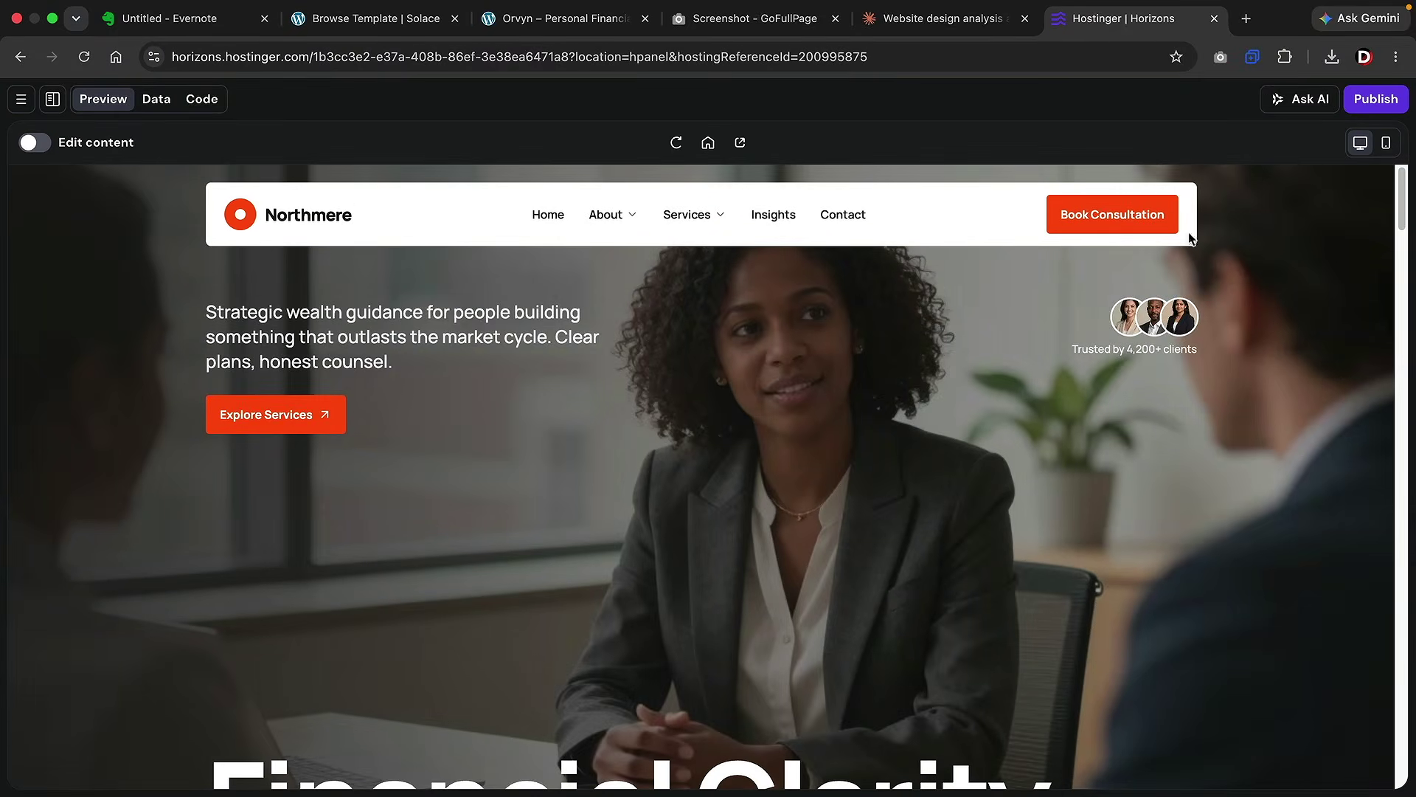
pyautogui.click(53, 100)
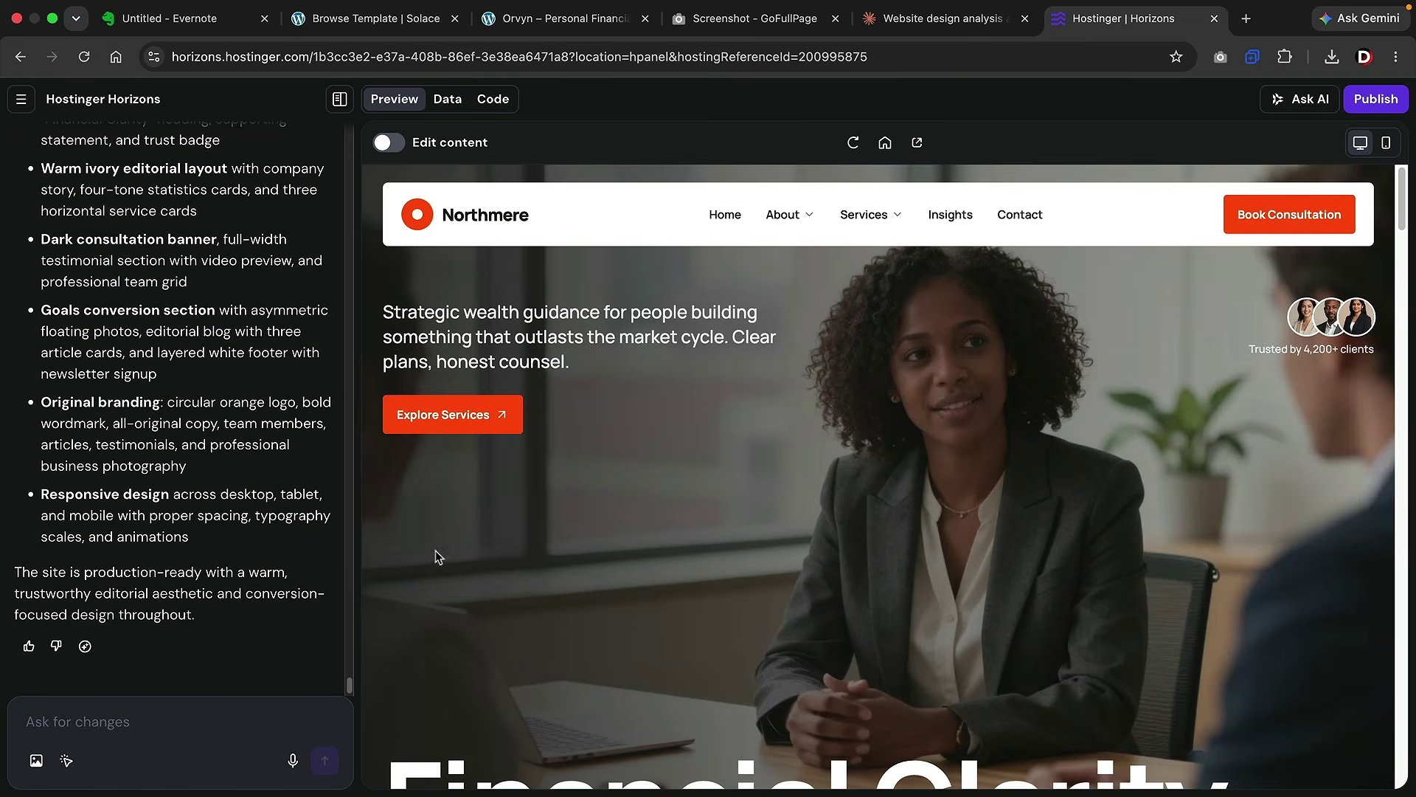
pyautogui.click(36, 761)
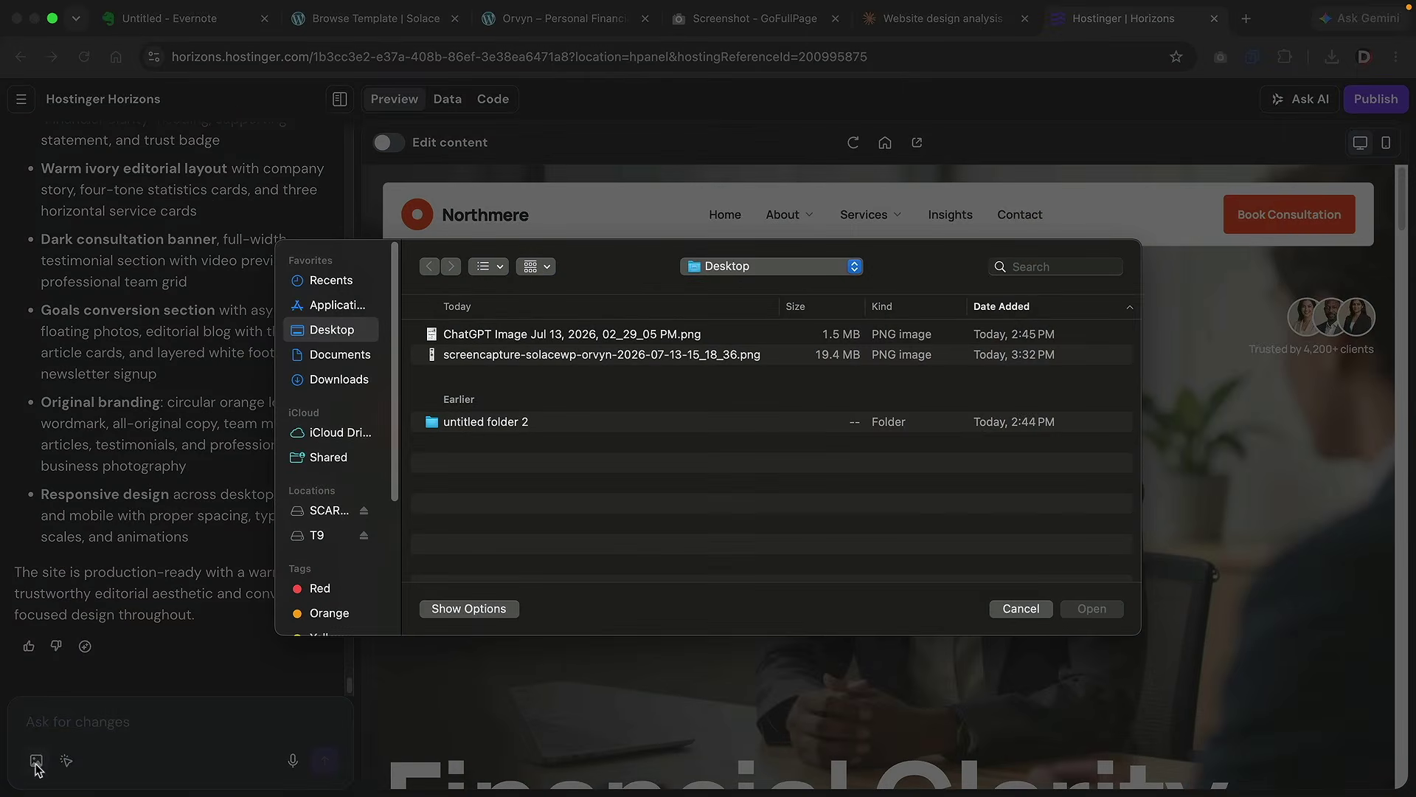
pyautogui.doubleClick(506, 355)
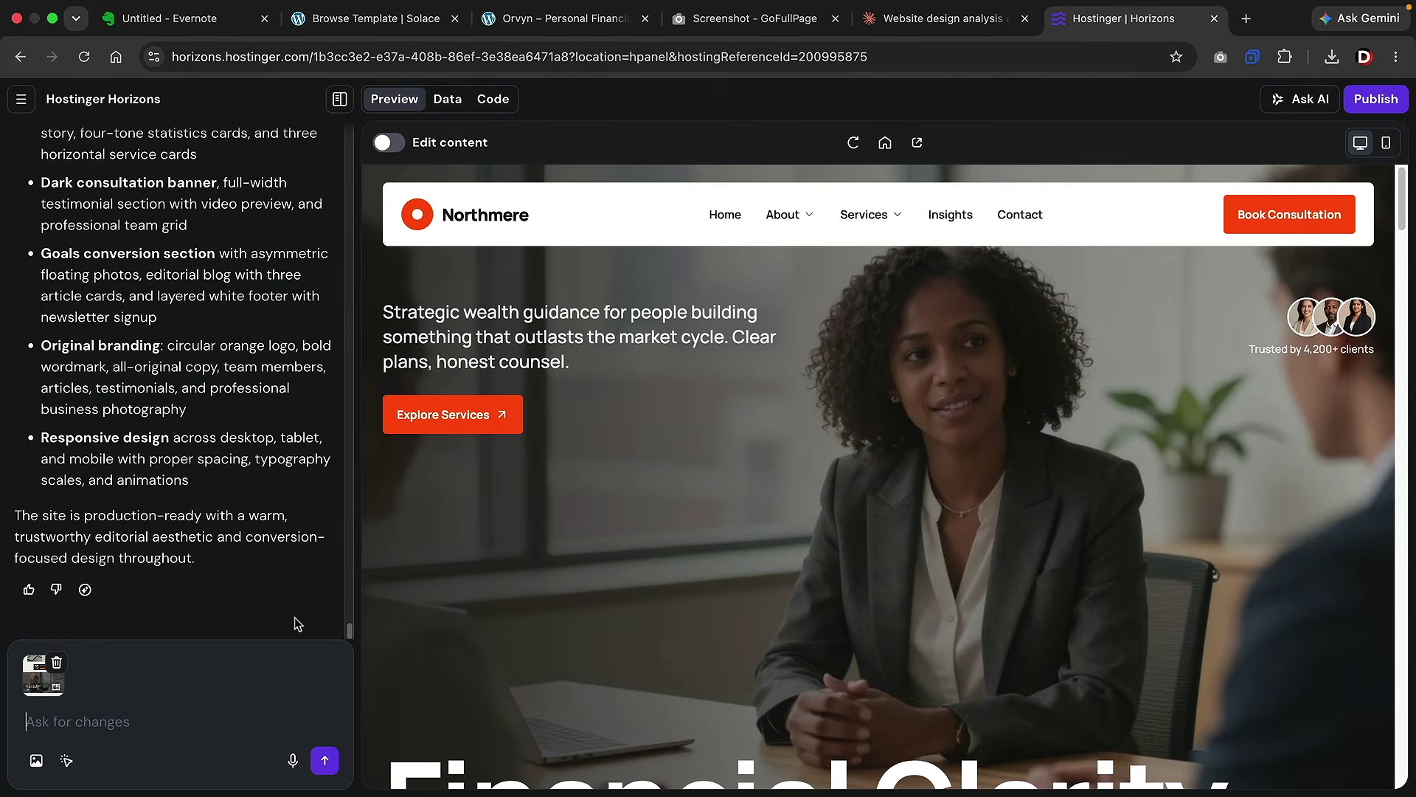
# - Review the generated Northmere site's hero, Our Story and Our Financial Services sections in the preview
pyautogui.scroll(-10, 515, 566)
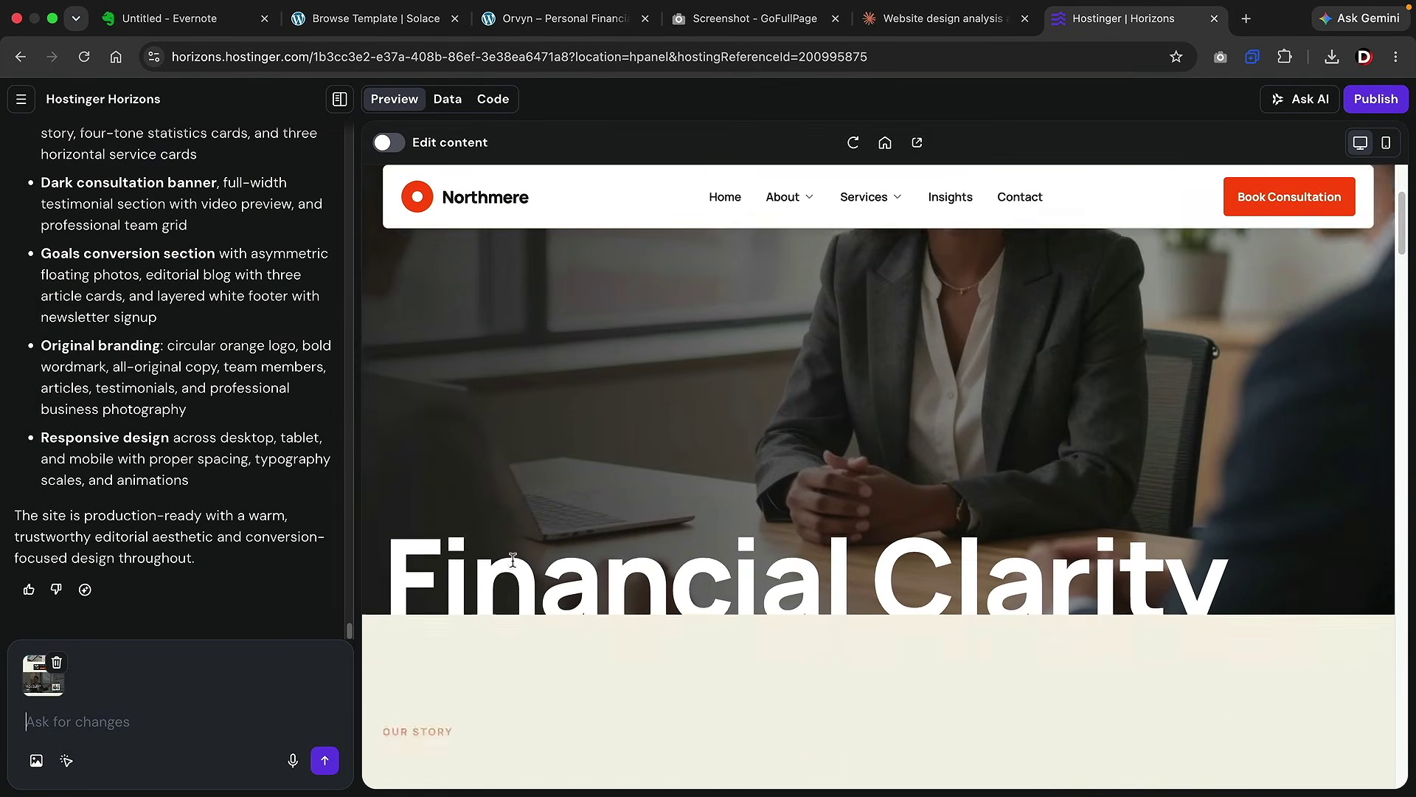
pyautogui.scroll(-10, 514, 566)
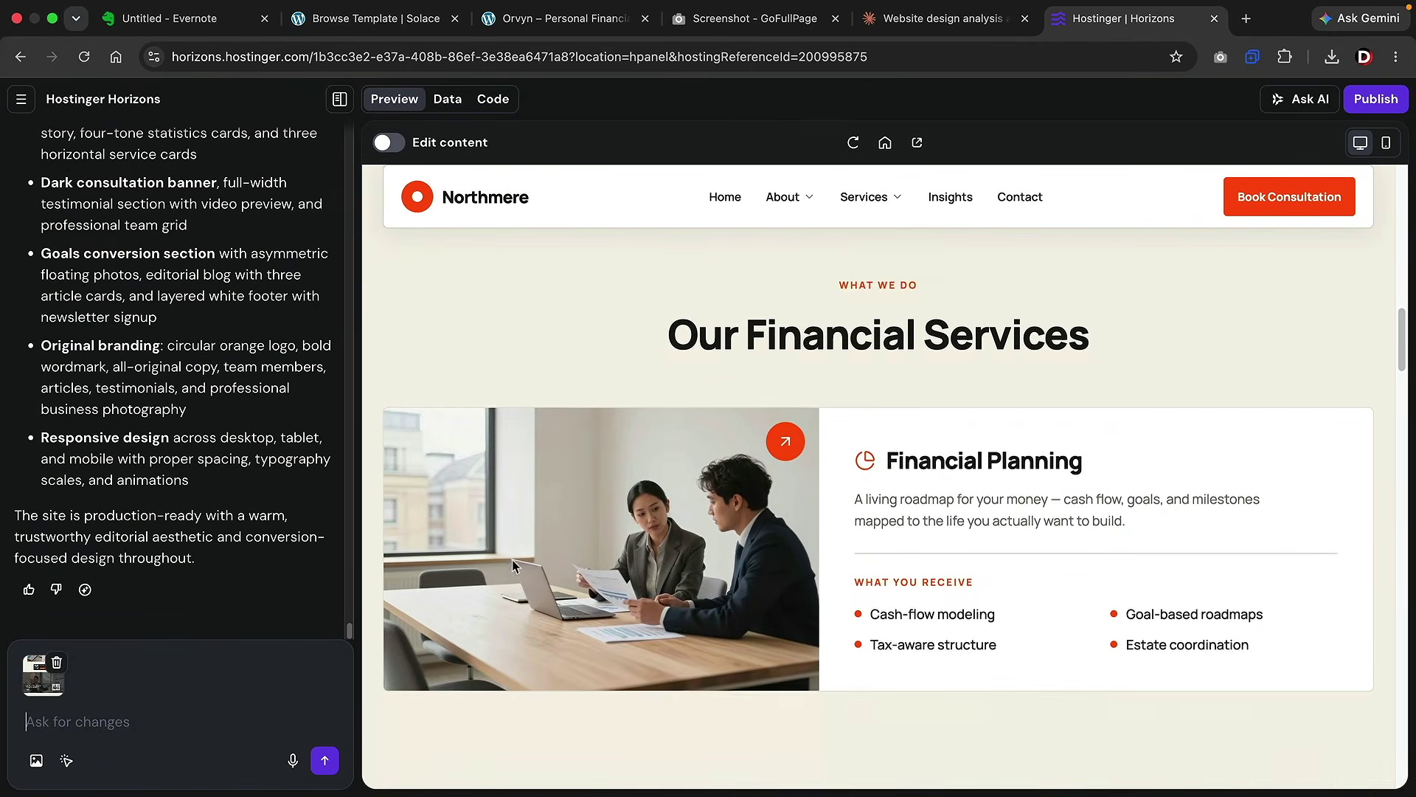
pyautogui.scroll(6, 514, 566)
pyautogui.scroll(10, 513, 562)
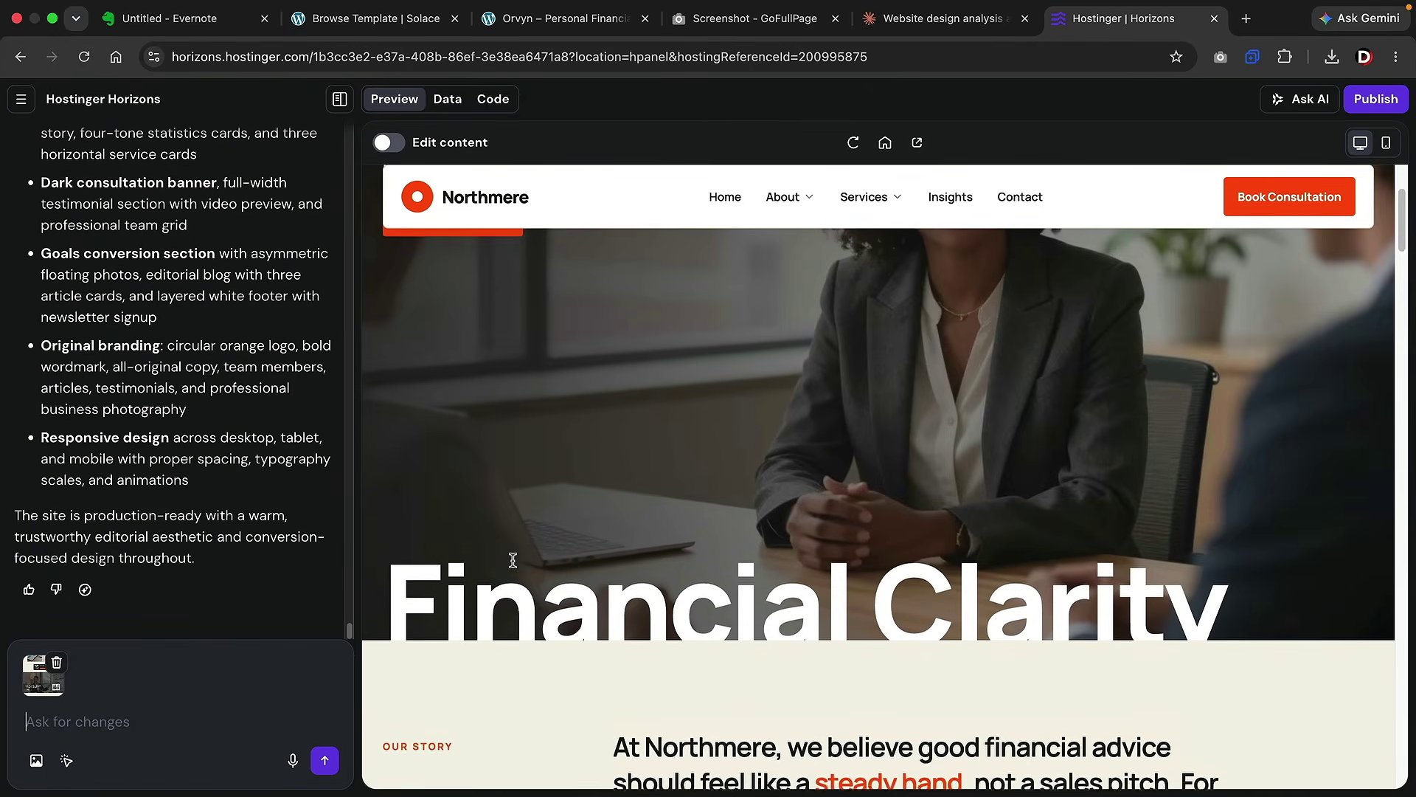
# - Switch to Claude, expand its Orvyn website preview and examine every section from the hero to the footer
pyautogui.hotkey('ctrl', 'shift', 'Tab')
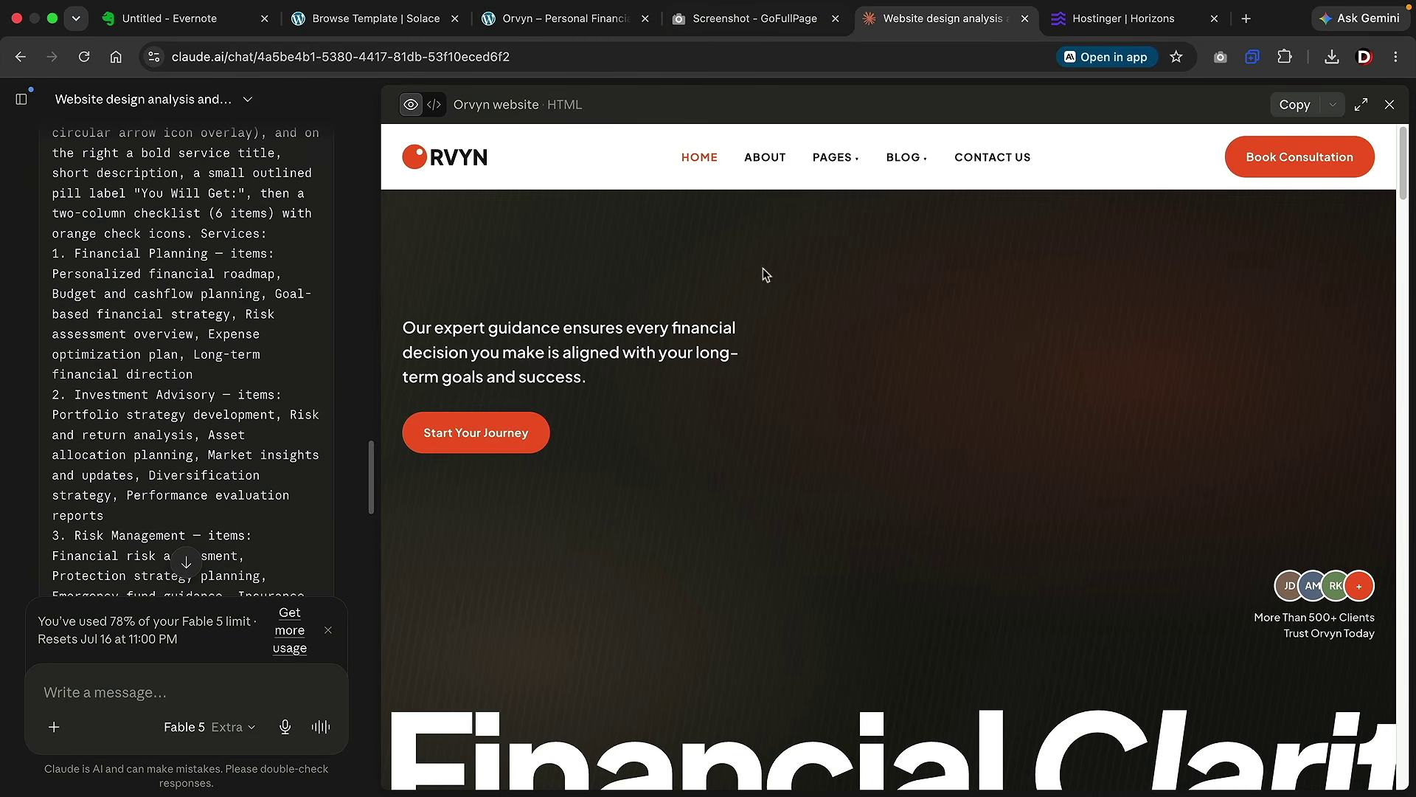
pyautogui.click(1361, 104)
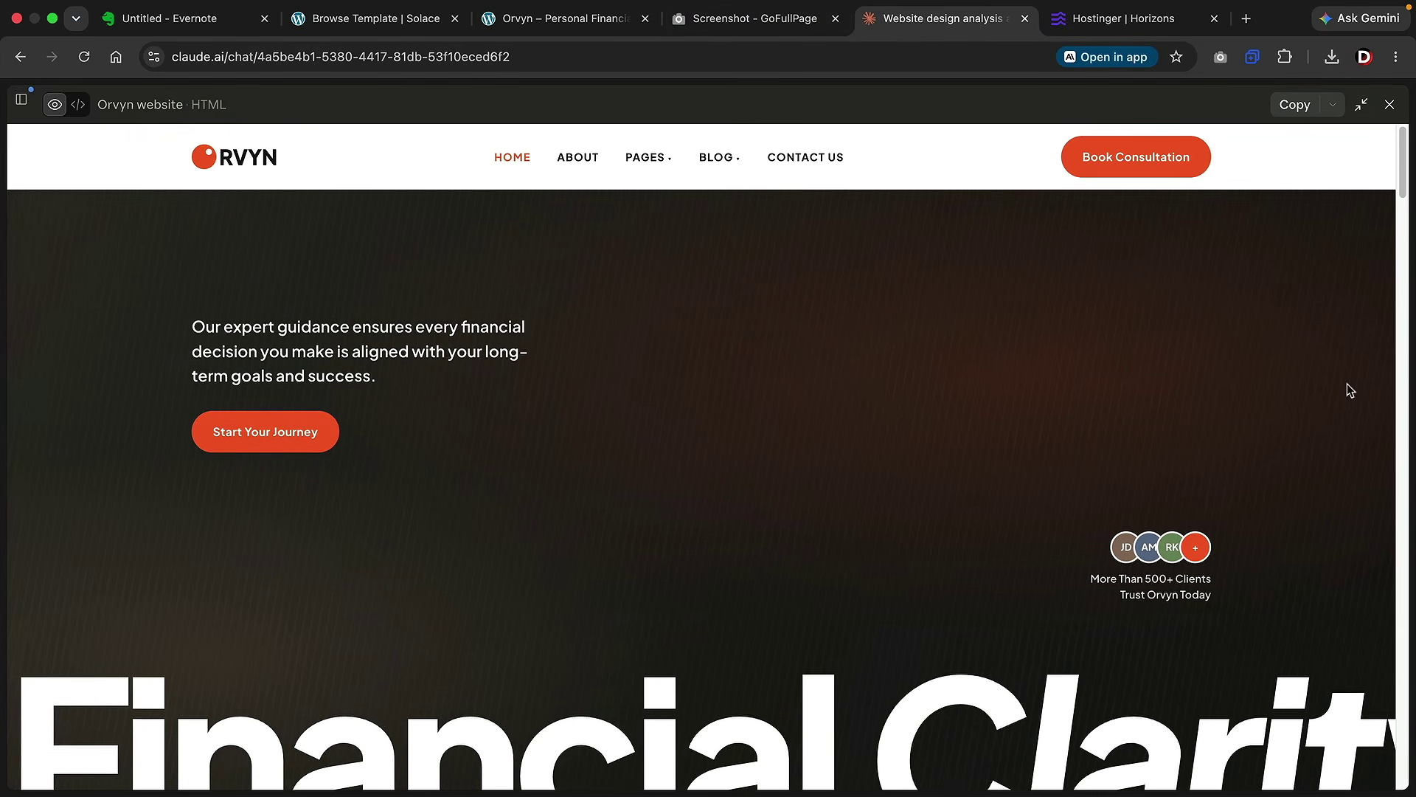
pyautogui.scroll(-7, 1347, 384)
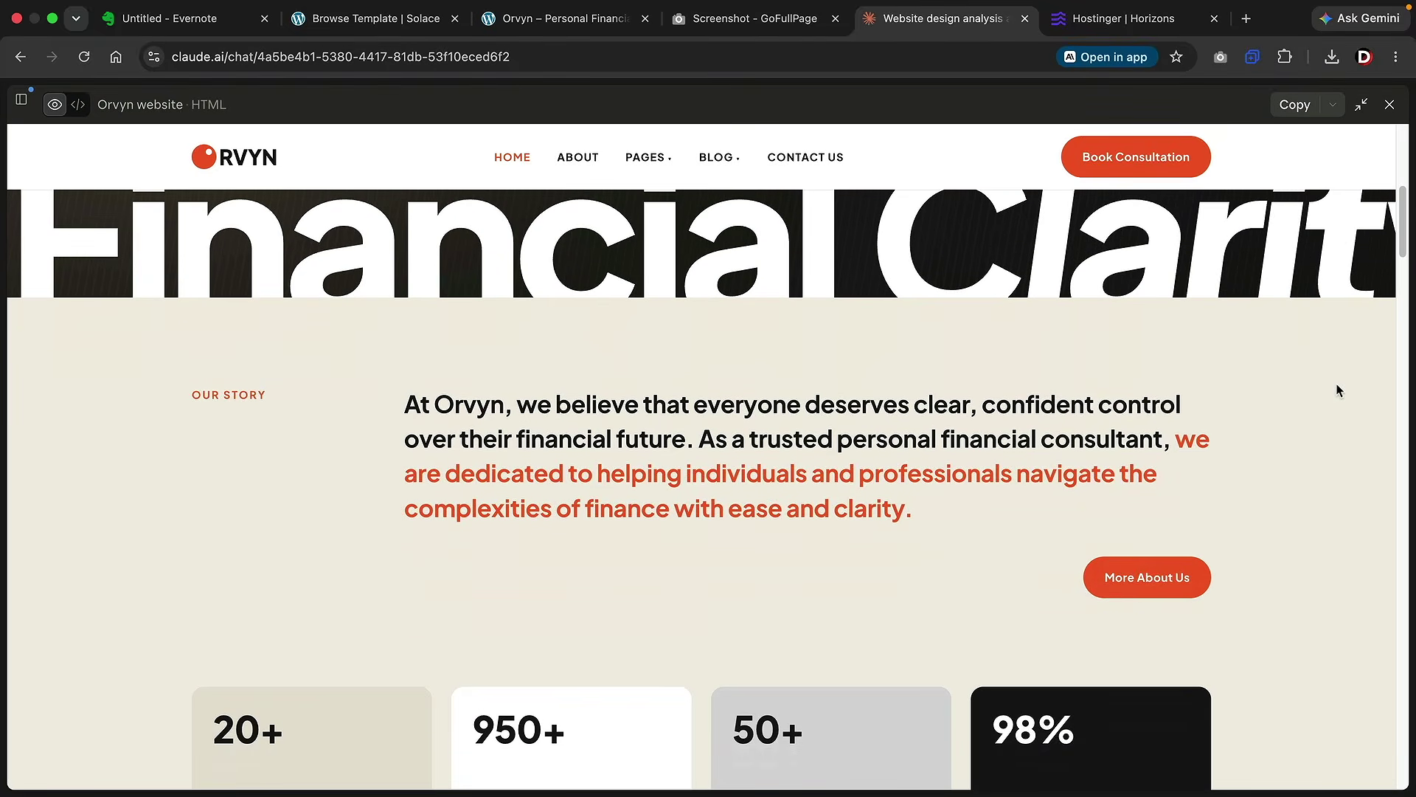
pyautogui.scroll(-6, 948, 445)
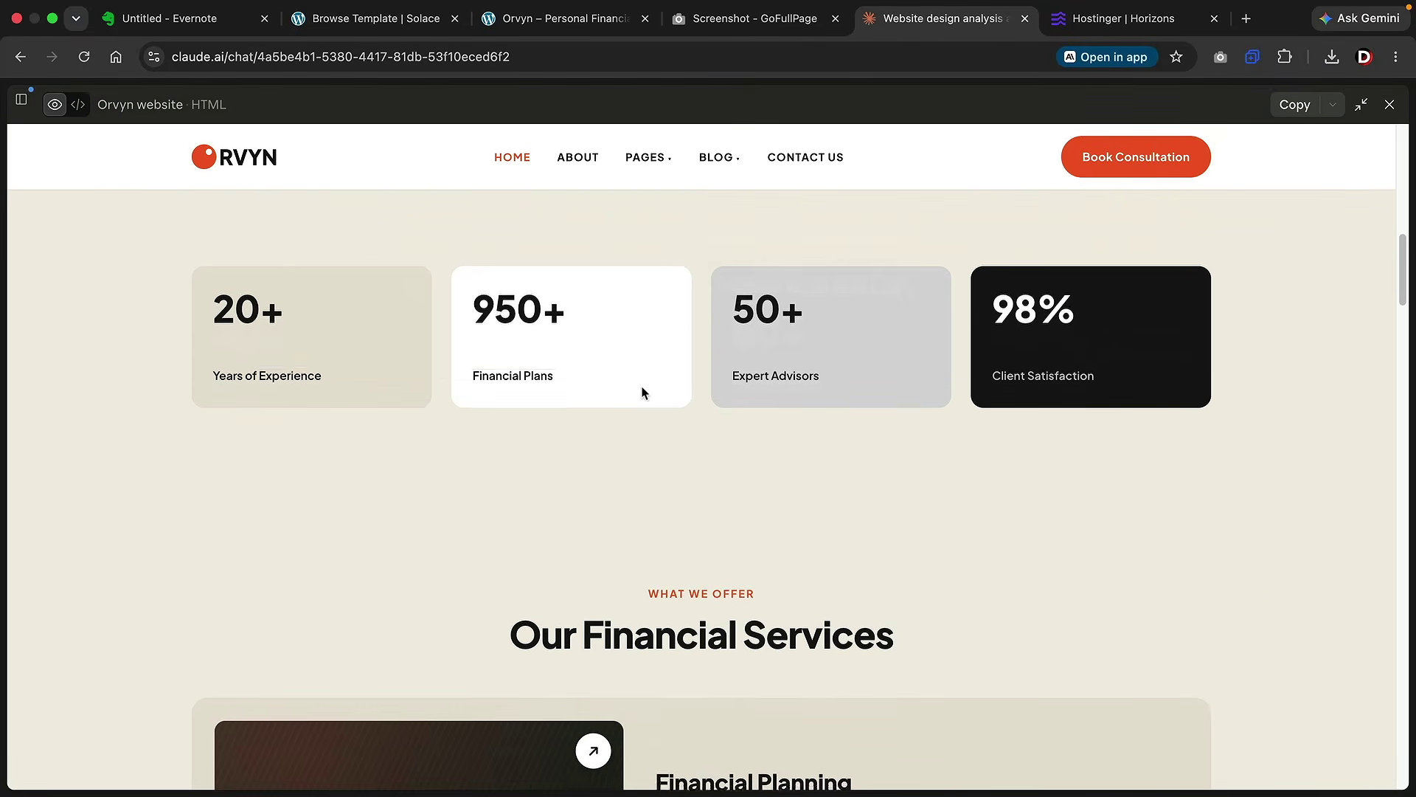
pyautogui.scroll(-10, 664, 389)
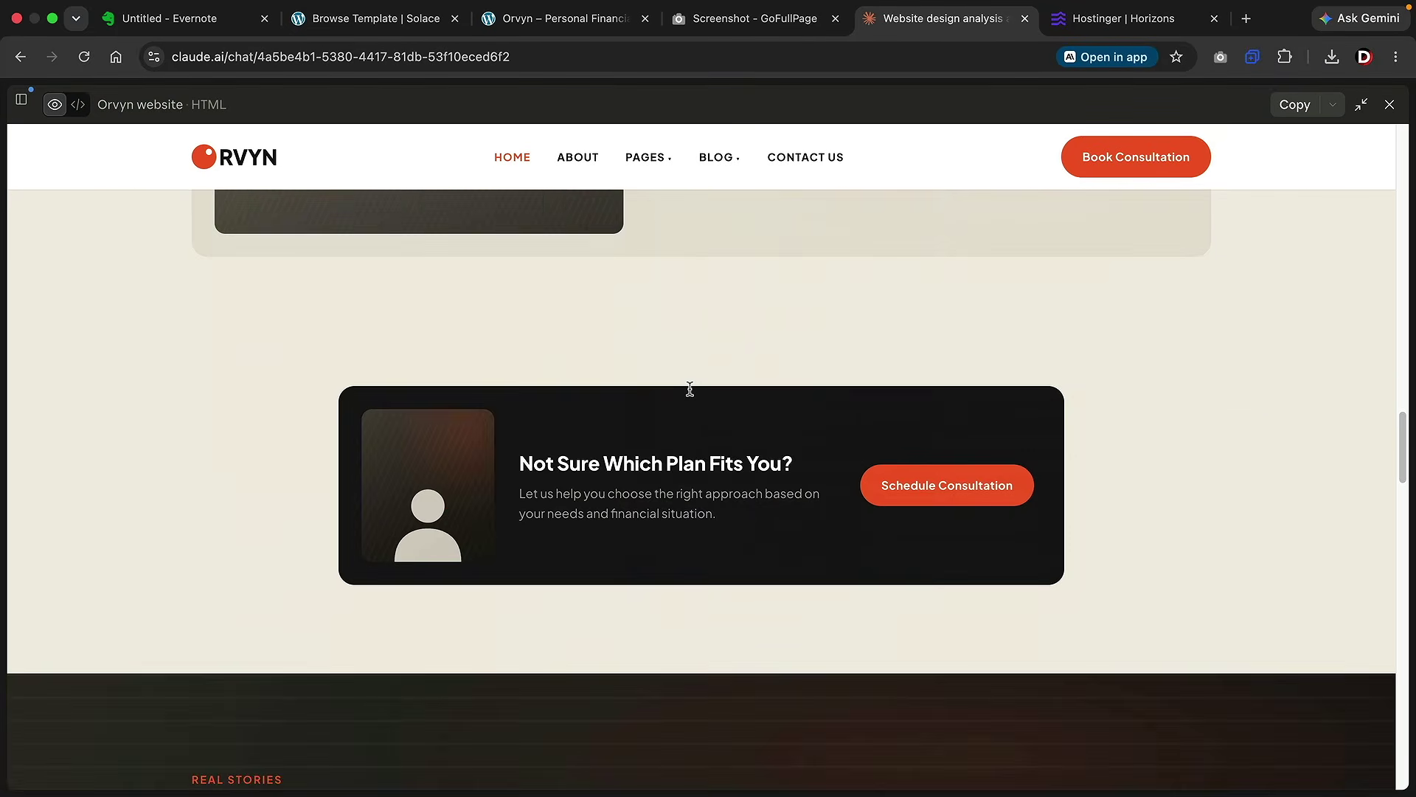
pyautogui.scroll(-1, 689, 388)
pyautogui.scroll(-5, 516, 454)
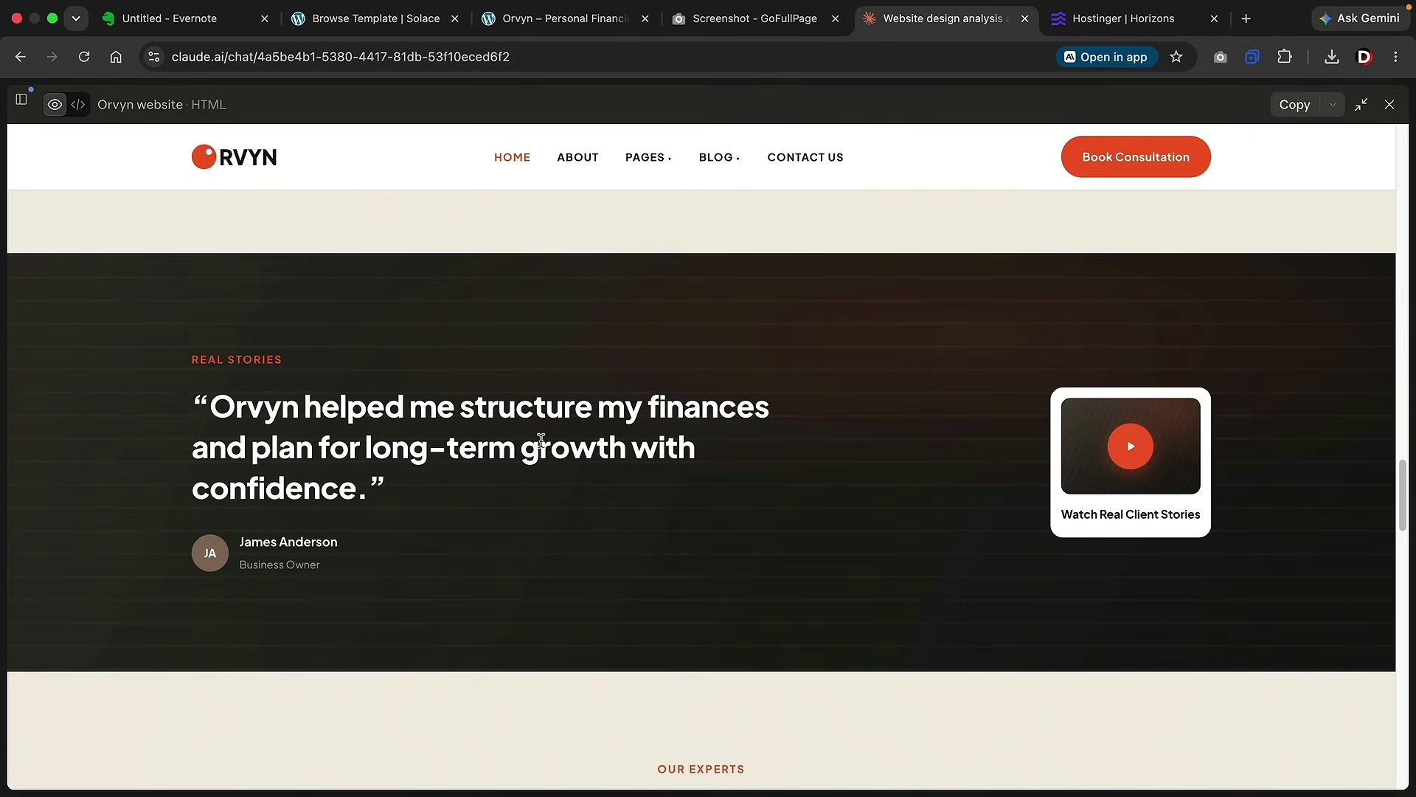
pyautogui.scroll(-10, 815, 533)
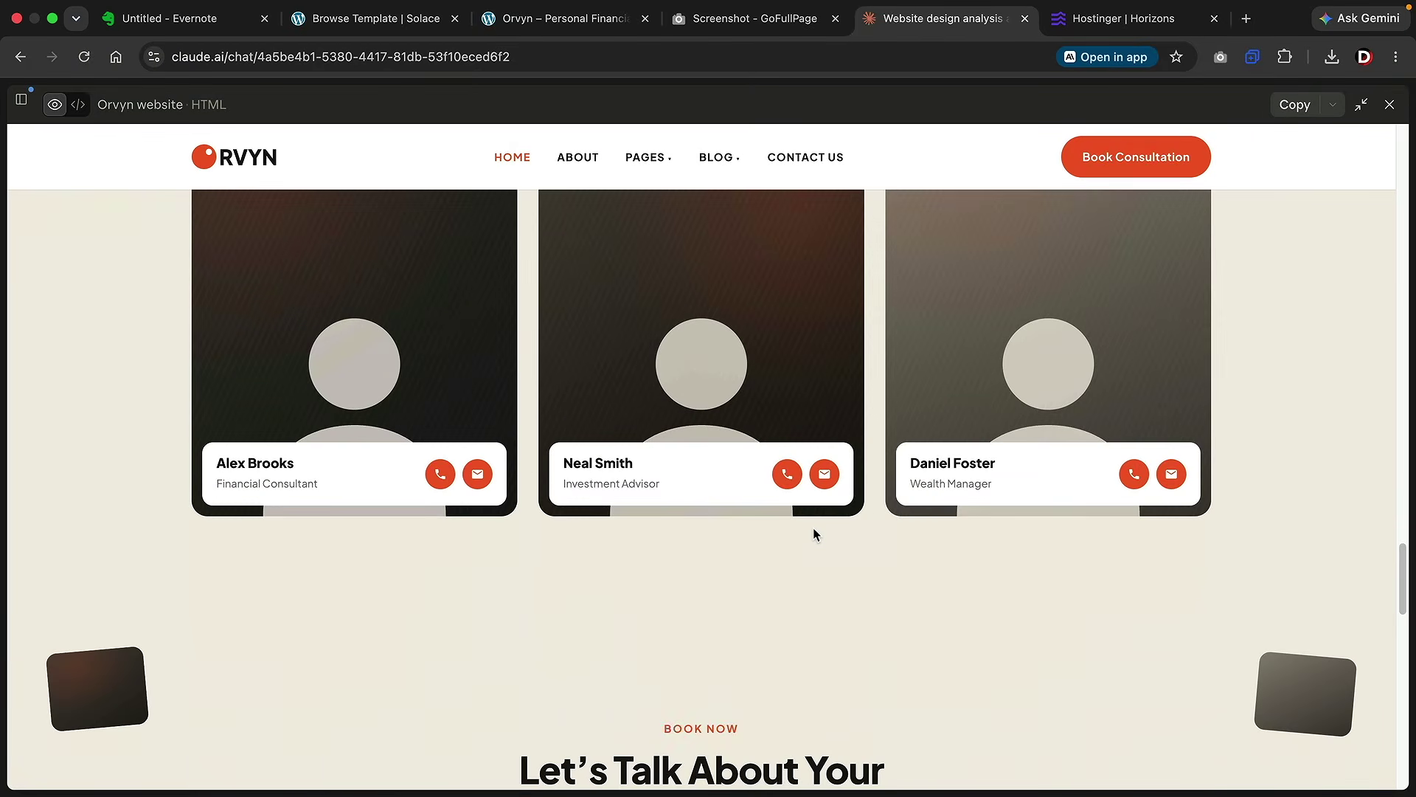
pyautogui.scroll(-8, 816, 533)
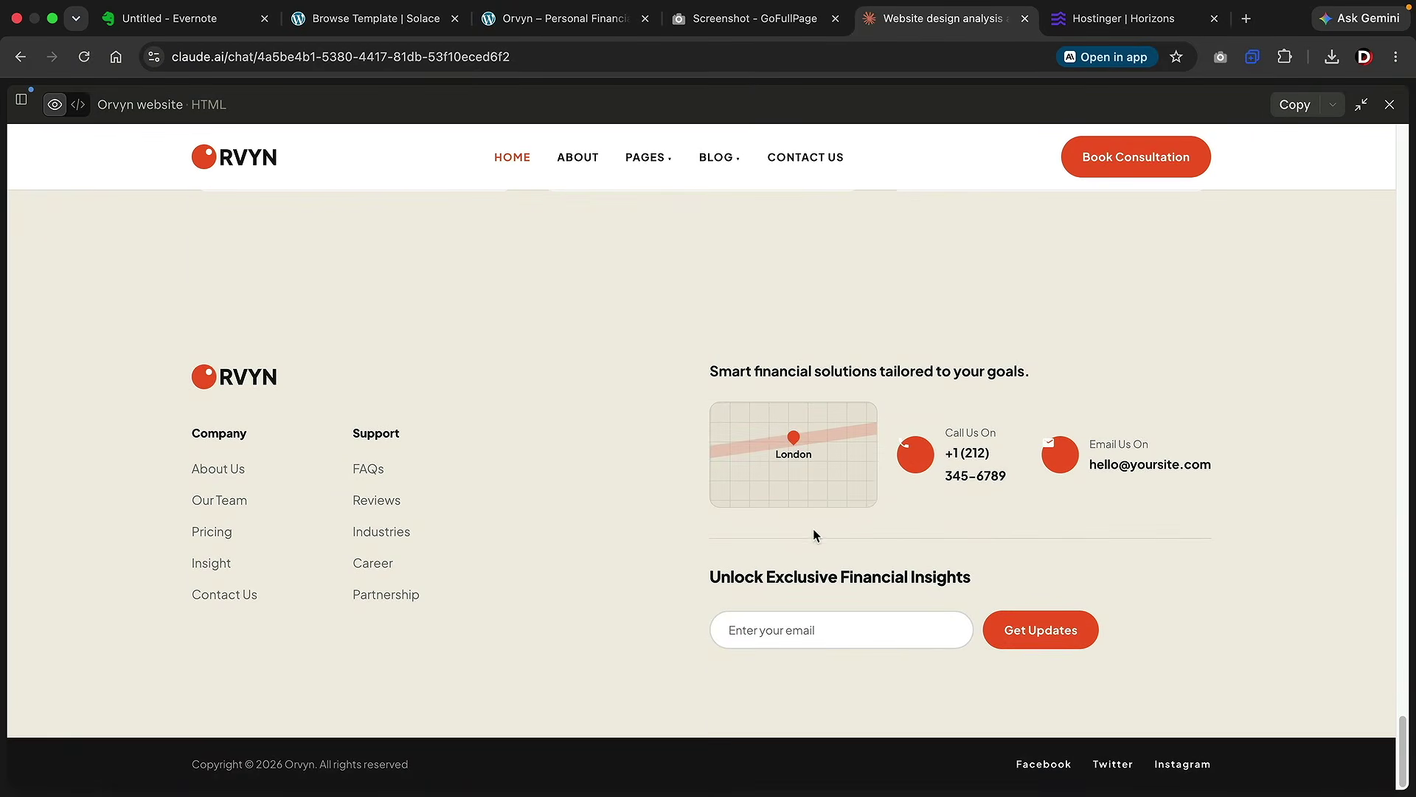
# - Leave the expanded preview and start adding files or photos to a new Claude message
pyautogui.press('Escape')
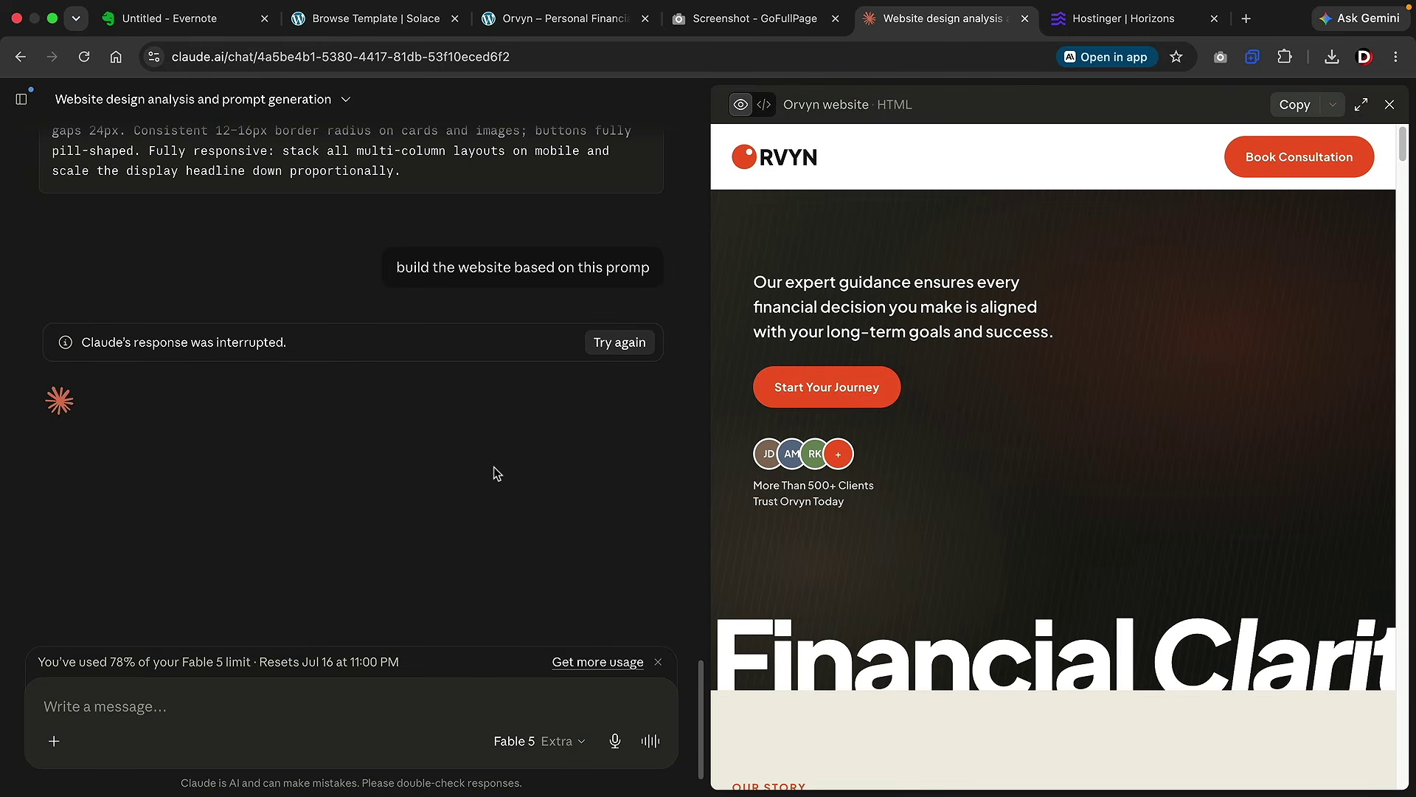
pyautogui.click(56, 748)
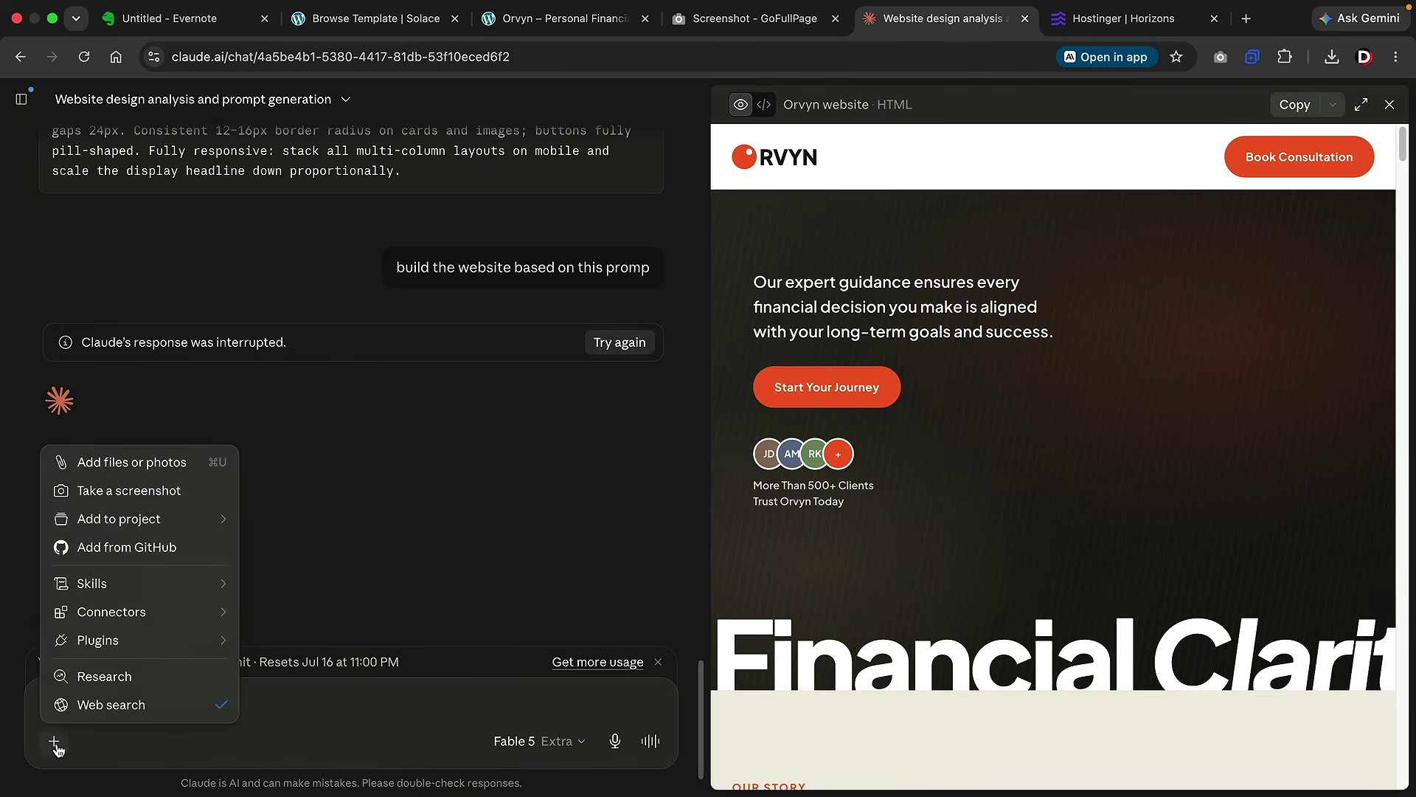
pyautogui.click(133, 467)
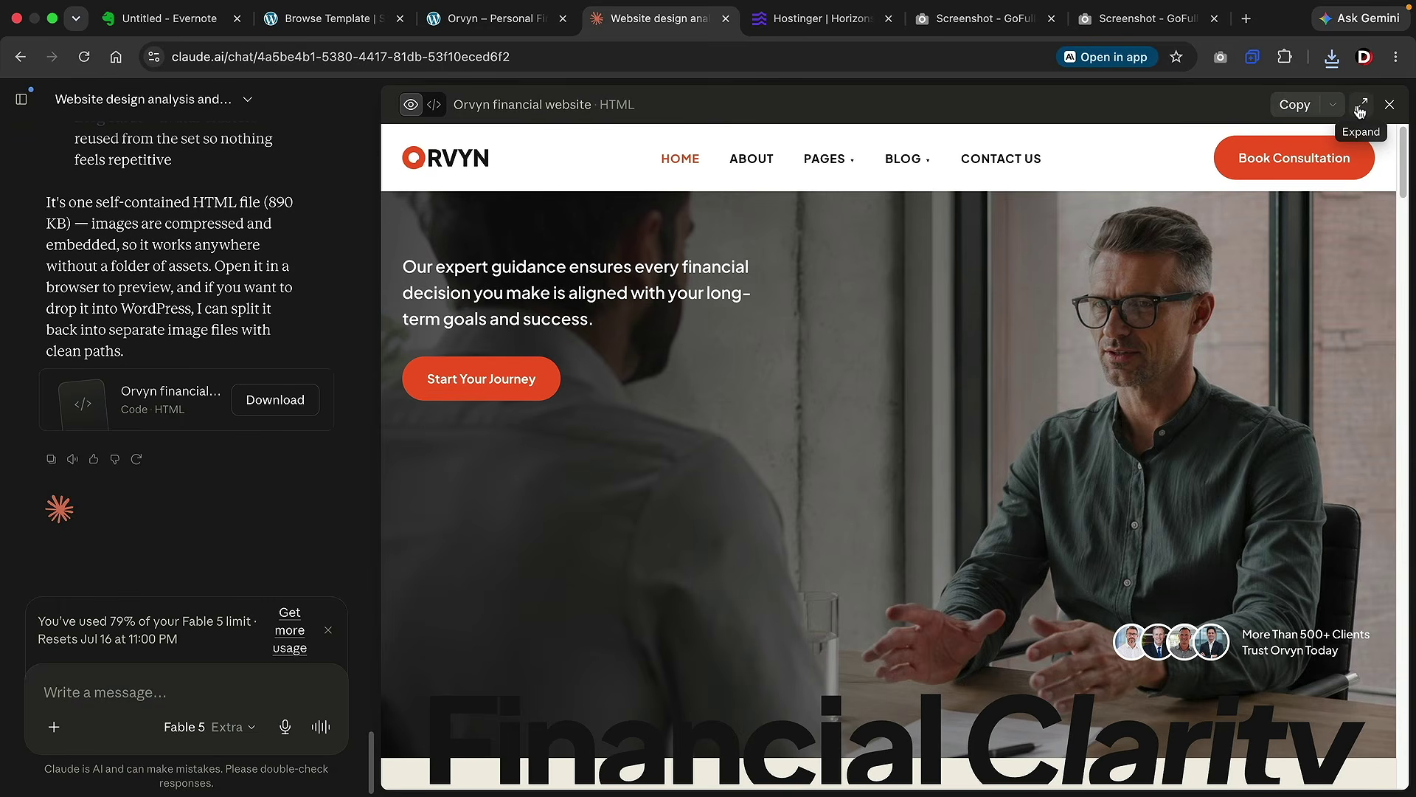
# - Expand Claude's revised Orvyn financial website and examine its hero, service cards, client testimonial and the sections below
pyautogui.click(1361, 108)
pyautogui.scroll(-1, 1319, 483)
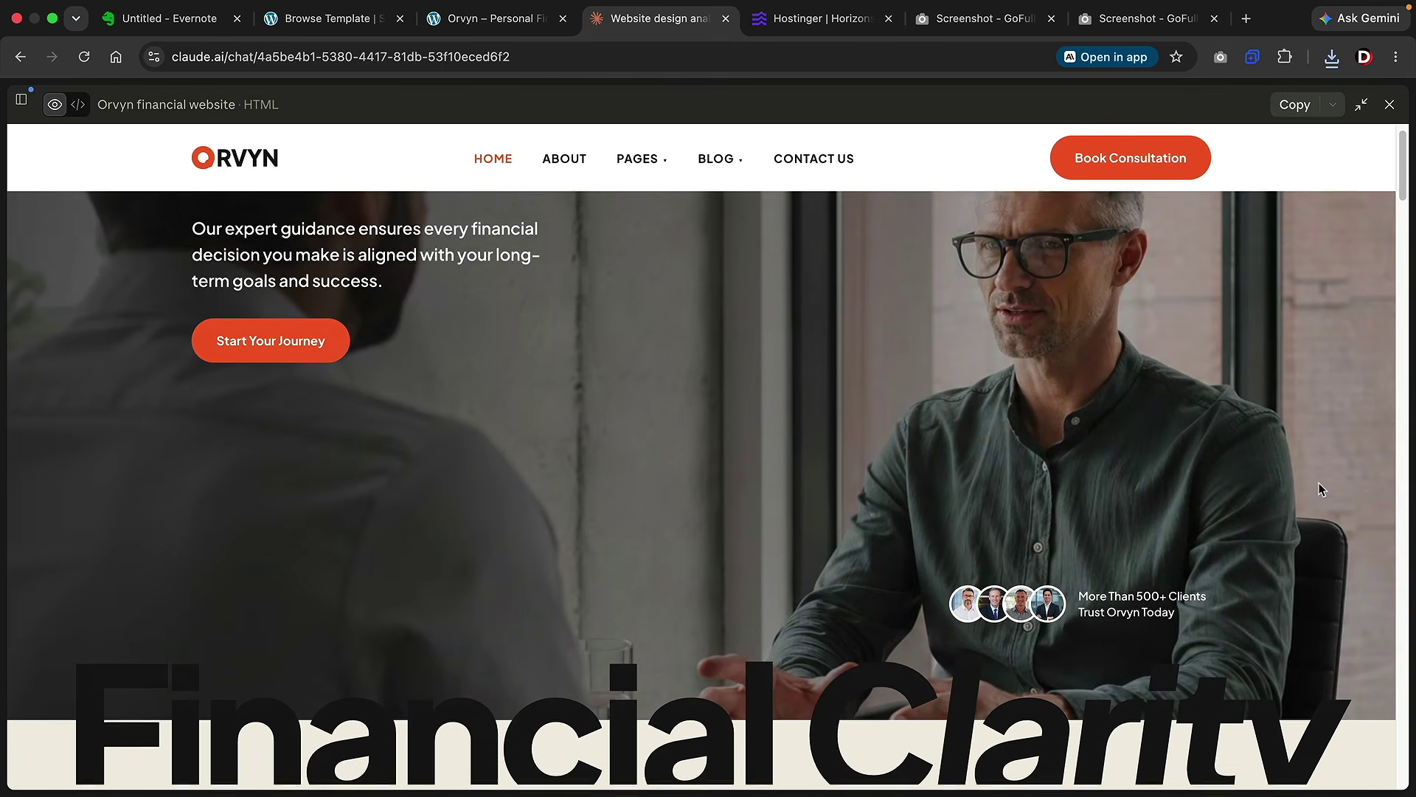
pyautogui.scroll(-1, 1319, 488)
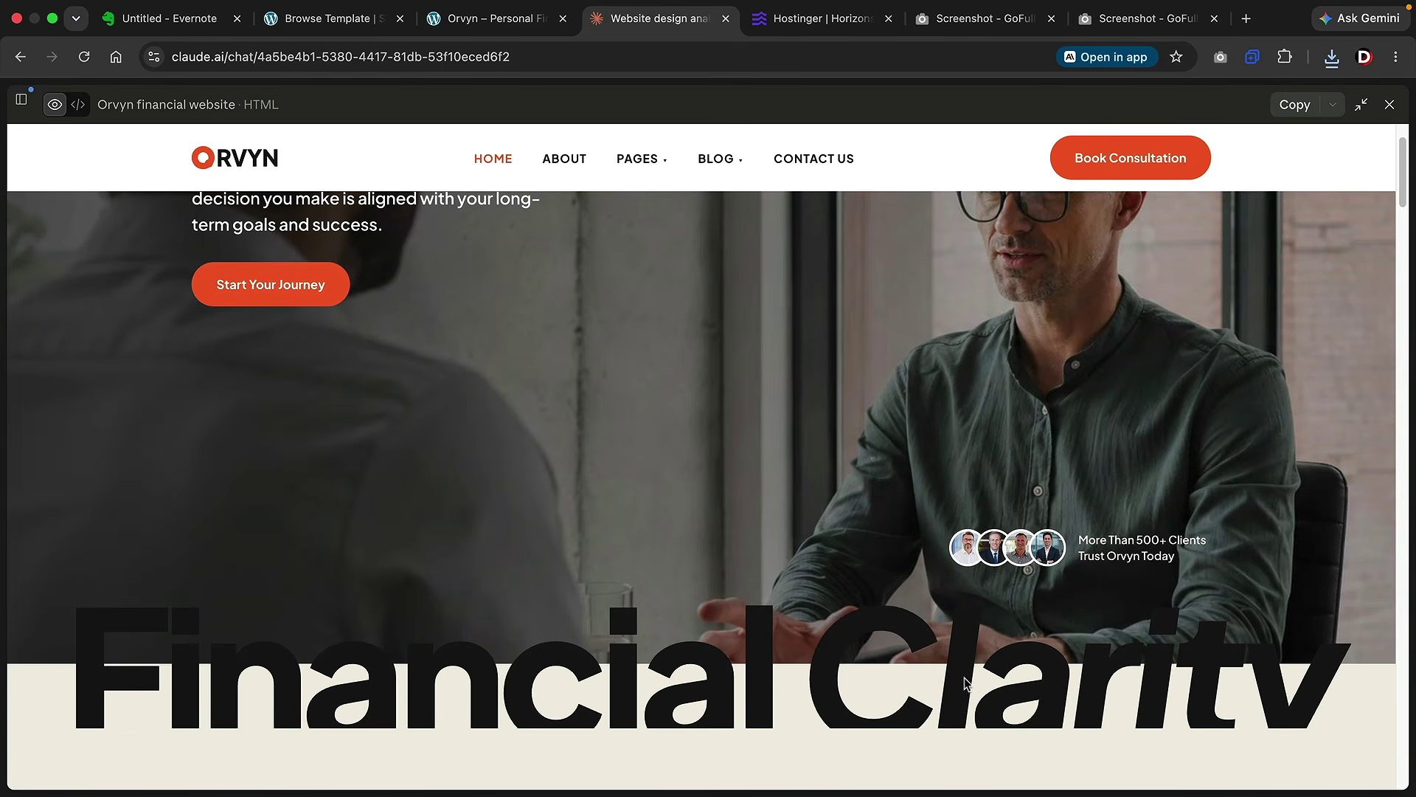
pyautogui.scroll(-15, 988, 670)
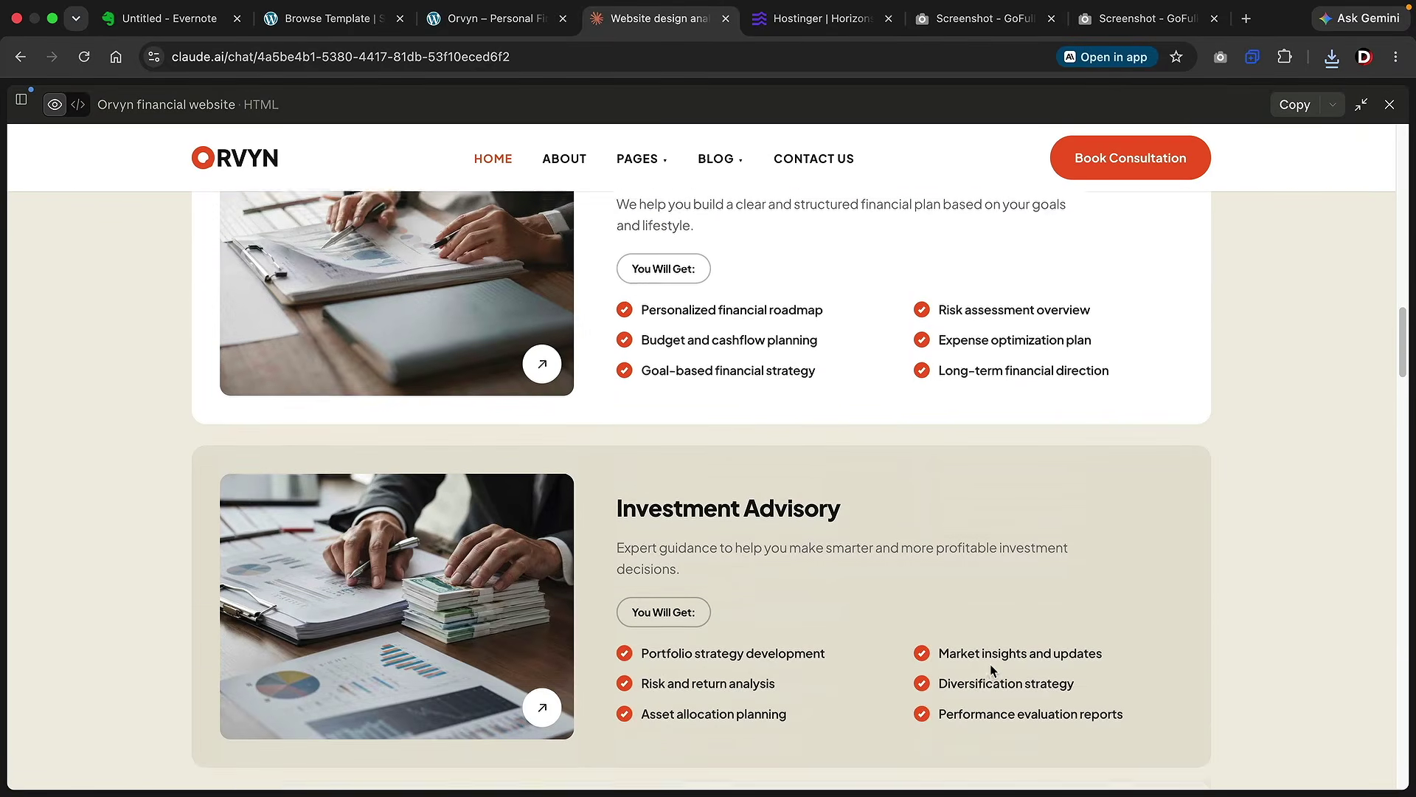
pyautogui.scroll(-15, 991, 669)
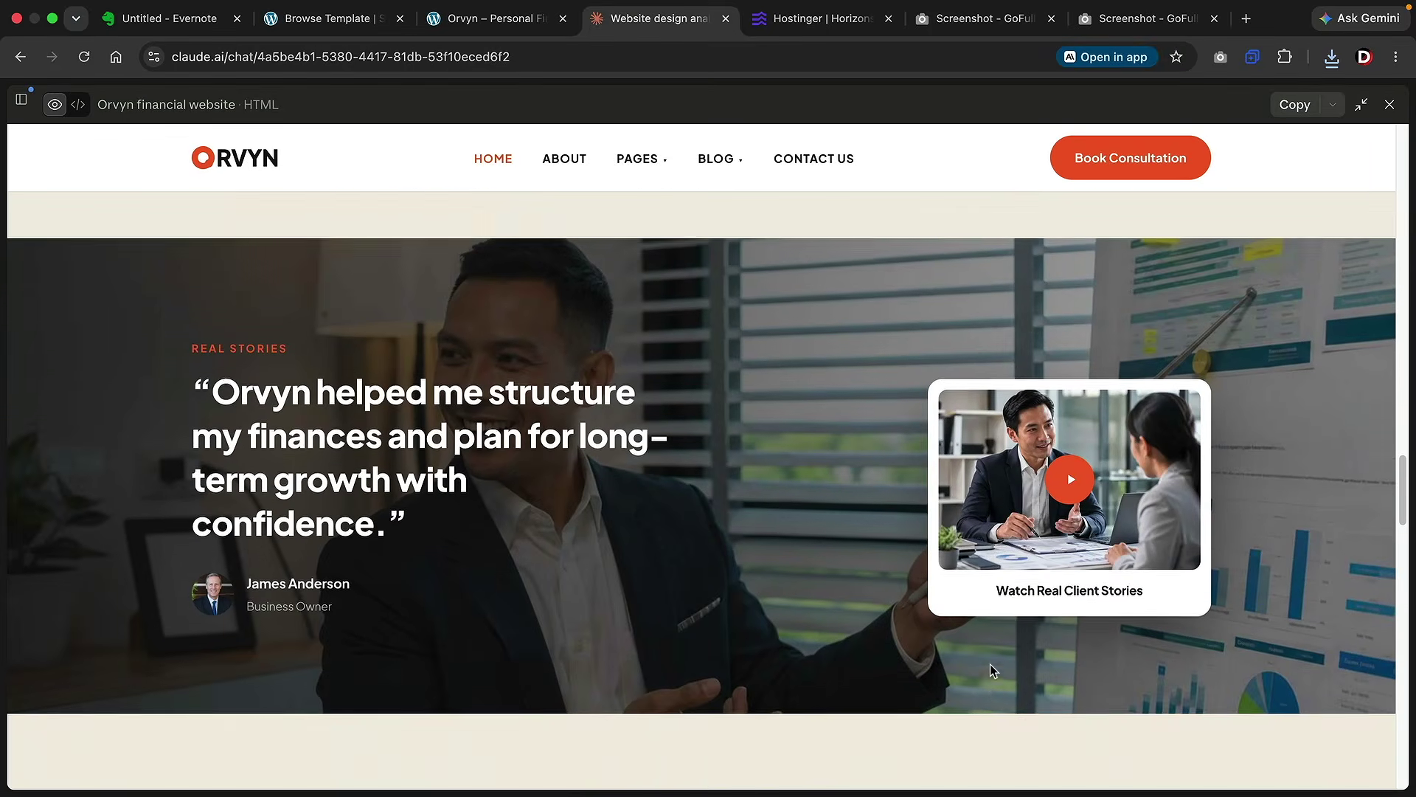
pyautogui.scroll(-15, 990, 670)
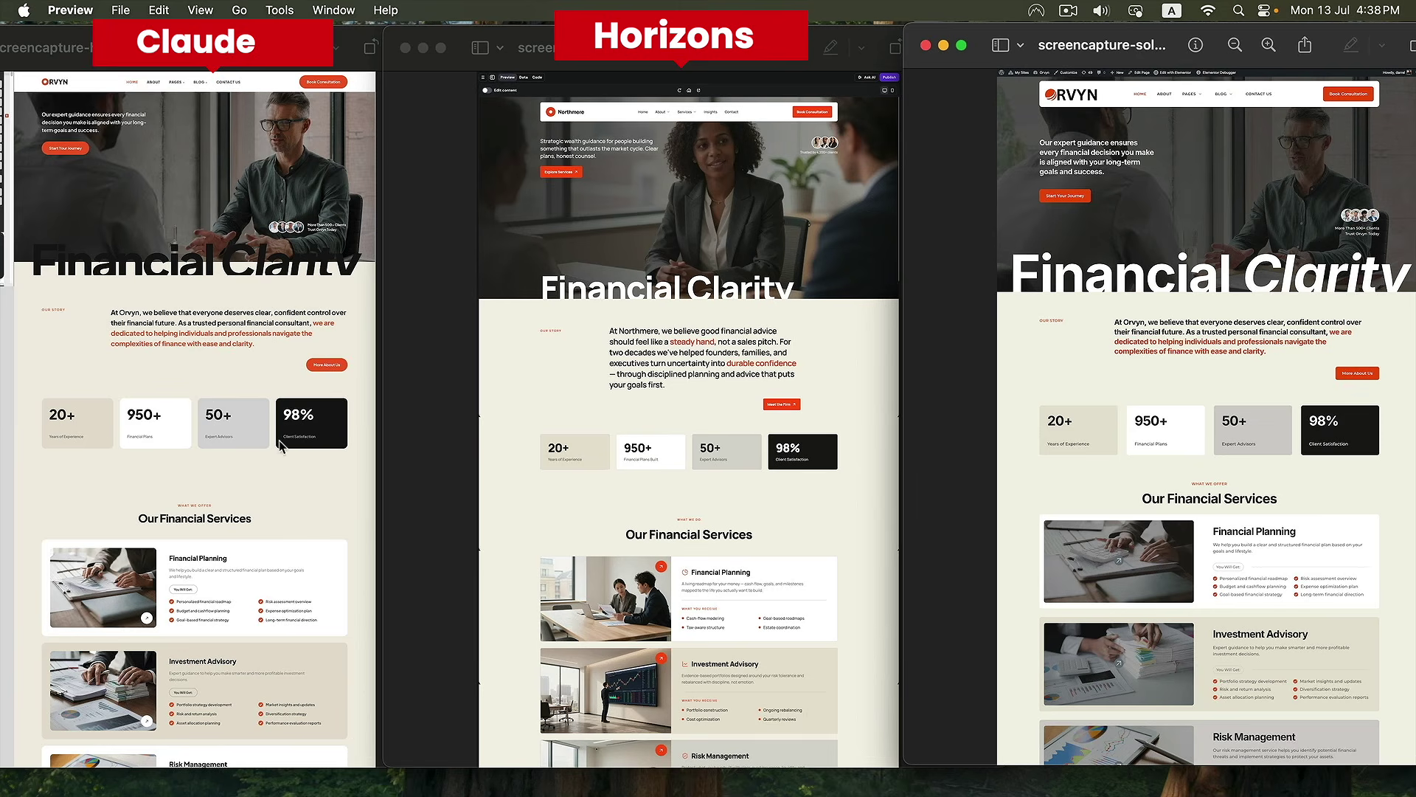
# - Switch to Preview and compare the original, Horizons and Claude page captures down to the expert team and goals sections
pyautogui.scroll(-10, 1124, 478)
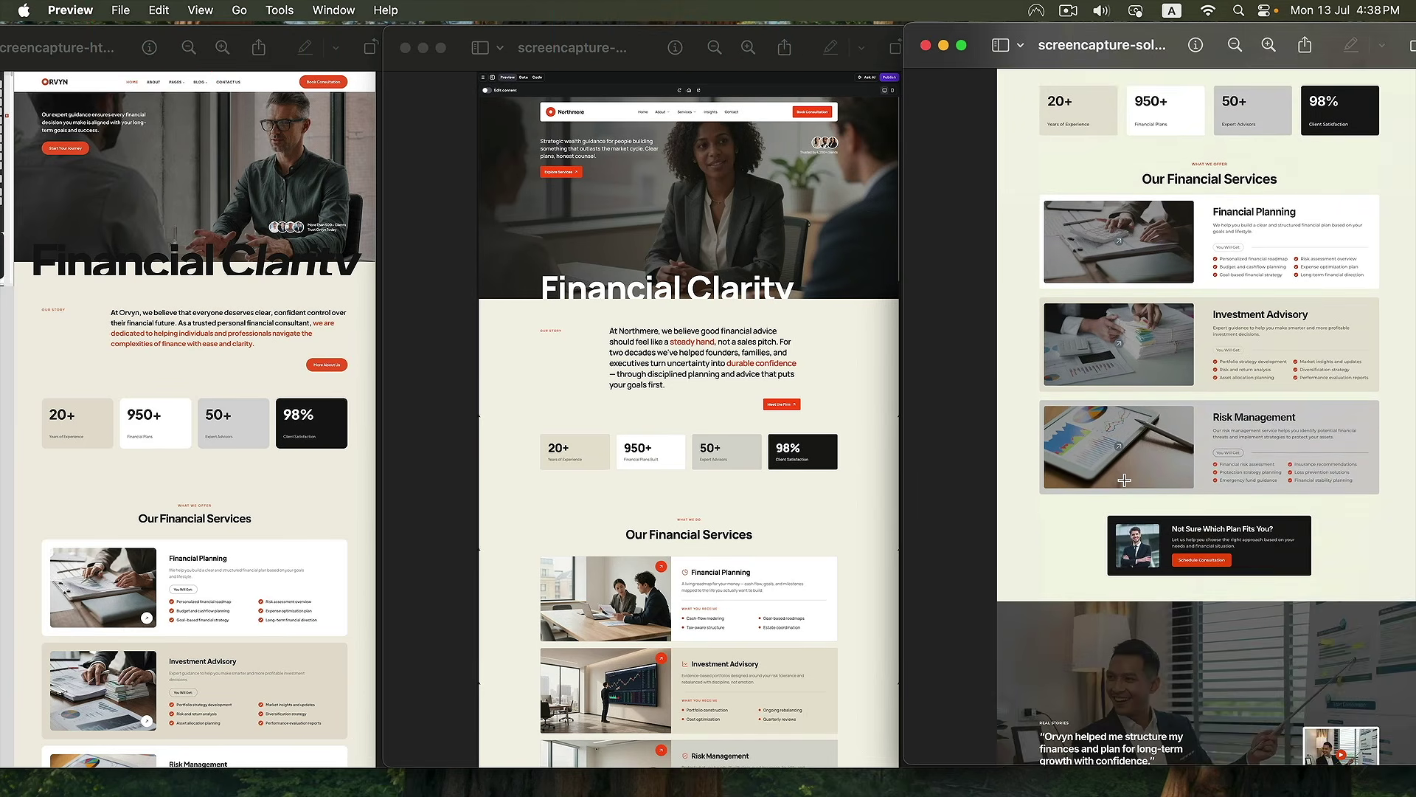
pyautogui.scroll(-3, 1125, 478)
pyautogui.scroll(-7, 795, 474)
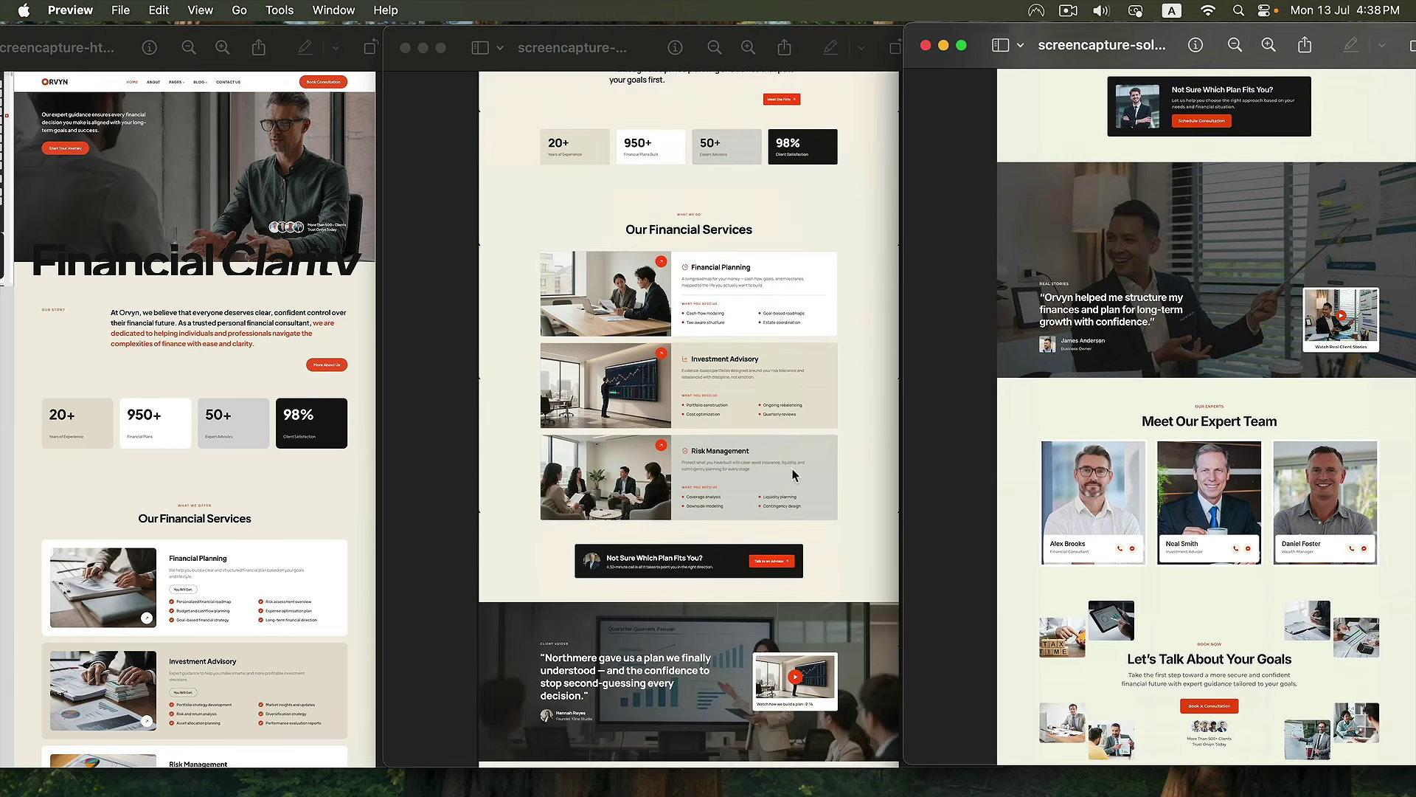
pyautogui.scroll(-5, 795, 475)
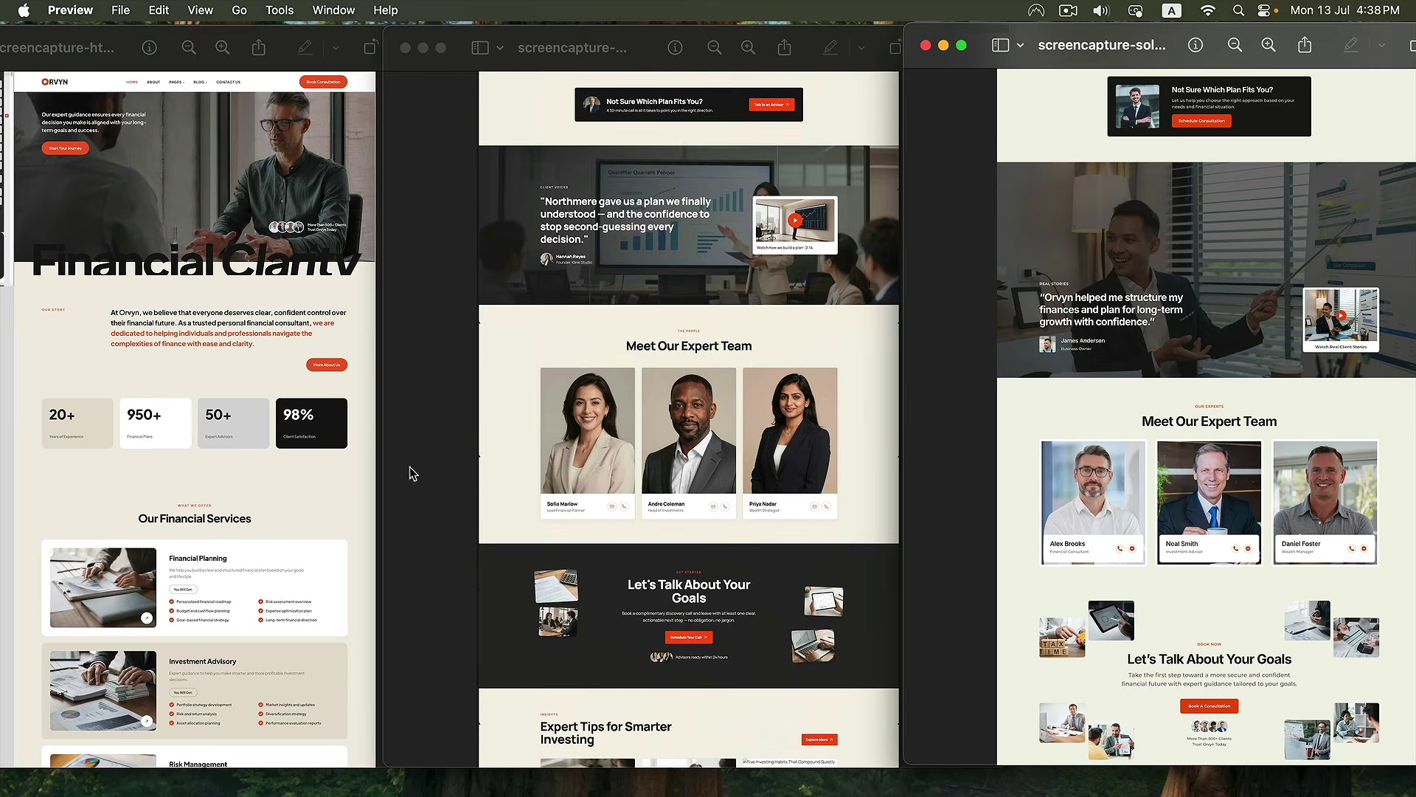
pyautogui.scroll(-5, 256, 474)
pyautogui.scroll(-8, 257, 473)
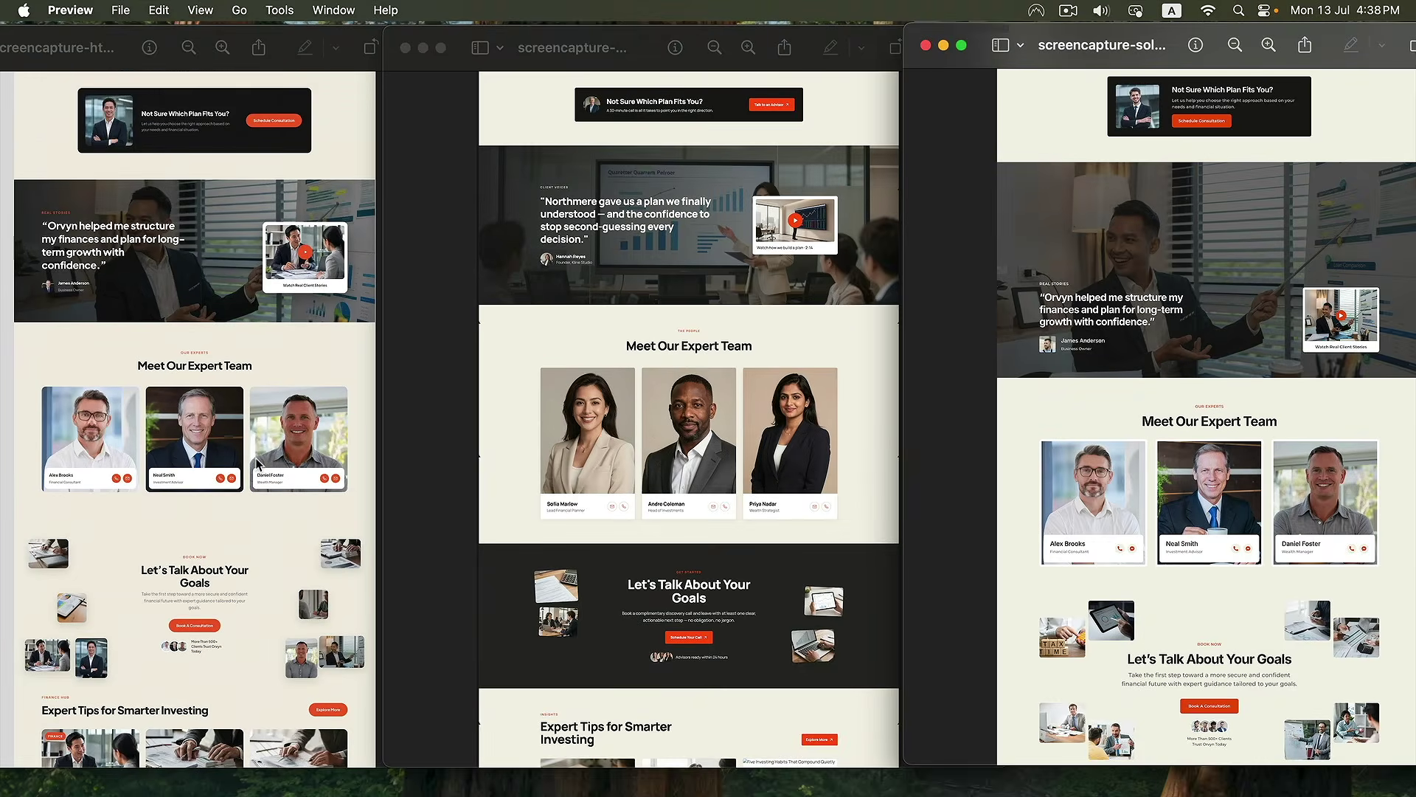